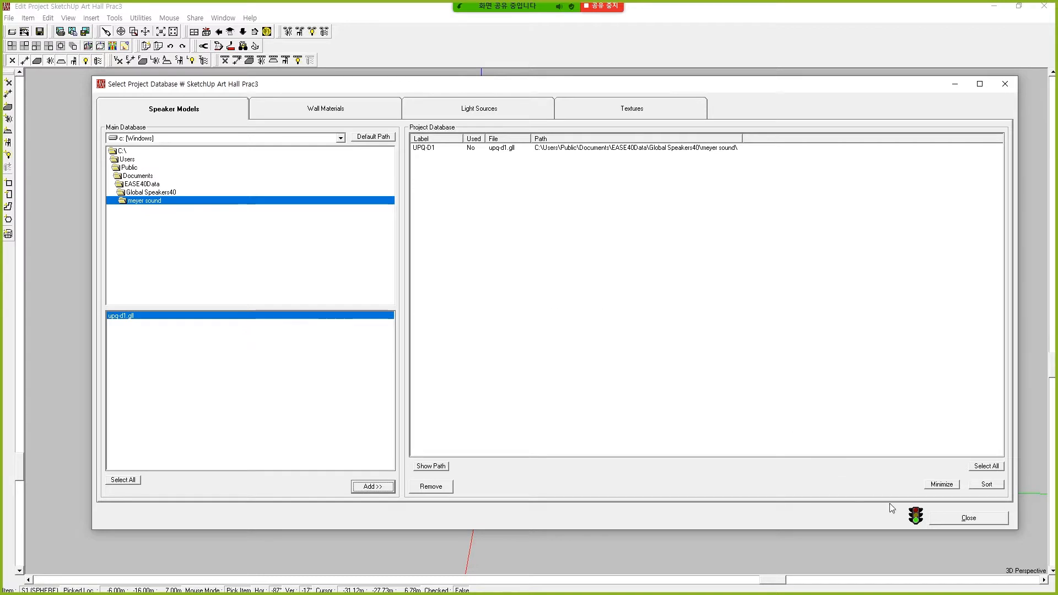
Close the project database, place loudspeaker S1 at 0, 0, 0 and assign it the UPQ-D1 speaker model.
{"action": "left_click", "coordinate": [968, 518]}
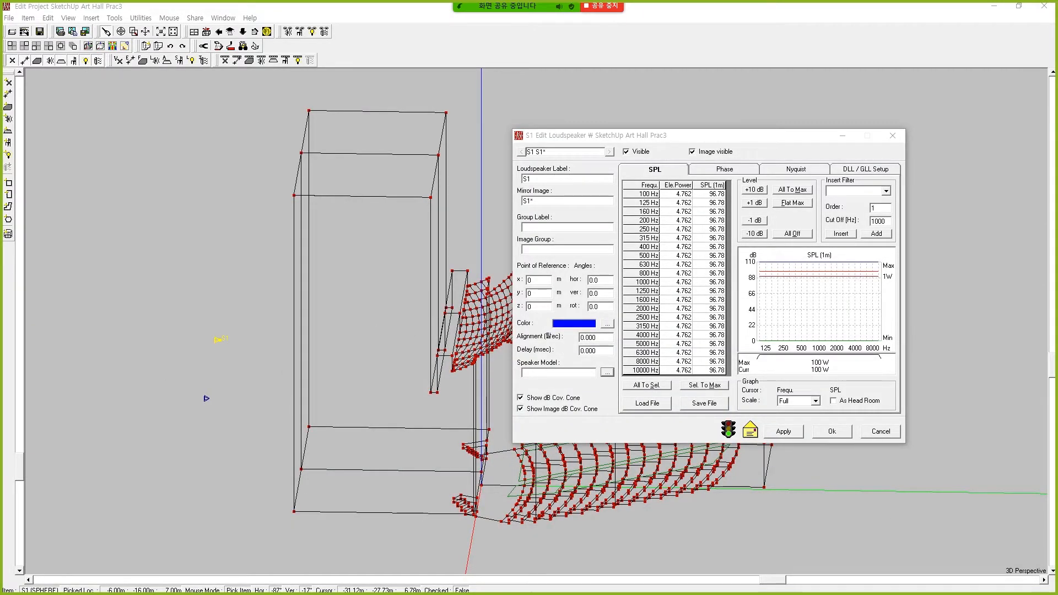
{"action": "left_click_drag", "start_coordinate": [1, 229], "coordinate": [457, 132]}
{"action": "left_click", "coordinate": [417, 155]}
{"action": "left_click", "coordinate": [452, 350]}
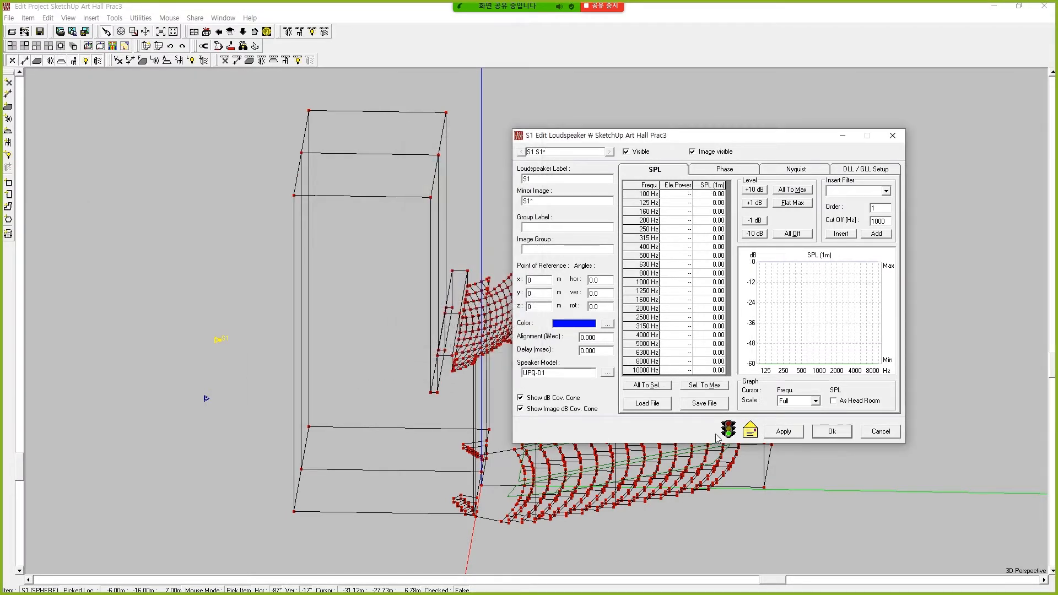
{"action": "left_click", "coordinate": [831, 431]}
Turn off the room symmetric option in the room data and proceed with the symmetry change.
{"action": "scroll", "coordinate": [490, 503], "scroll_direction": "up", "scroll_amount": 3}
{"action": "scroll", "coordinate": [490, 502], "scroll_direction": "down", "scroll_amount": 5}
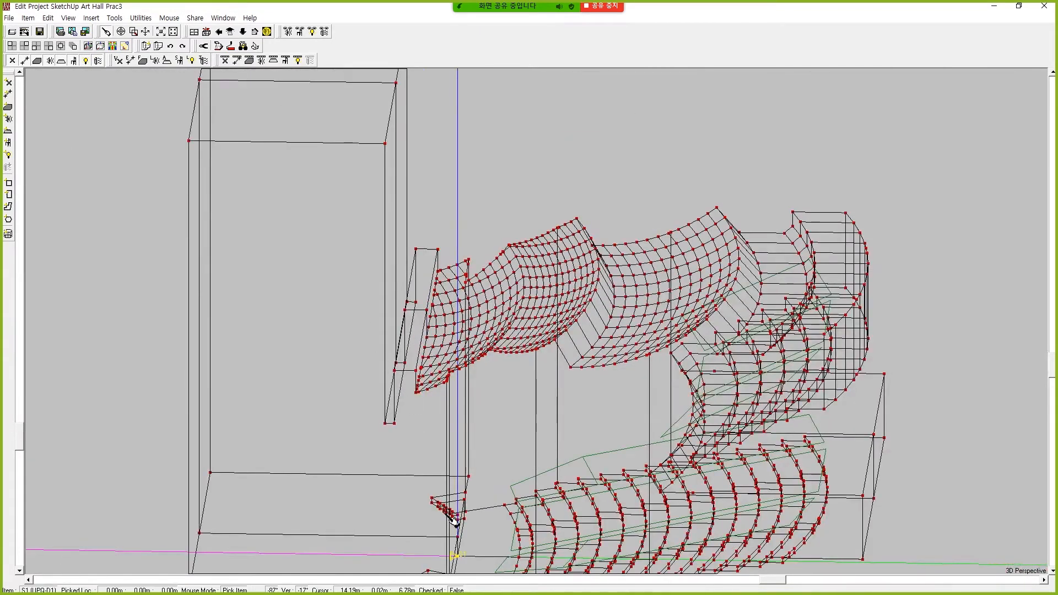
{"action": "scroll", "coordinate": [401, 415], "scroll_direction": "down", "scroll_amount": 4}
{"action": "right_click", "coordinate": [260, 212]}
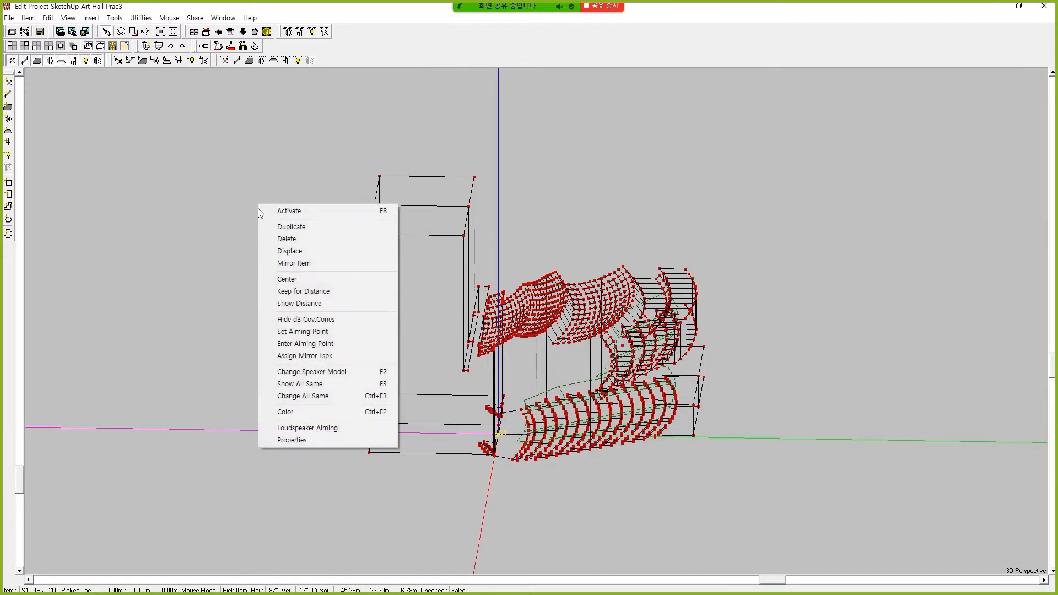
{"action": "left_click", "coordinate": [48, 18]}
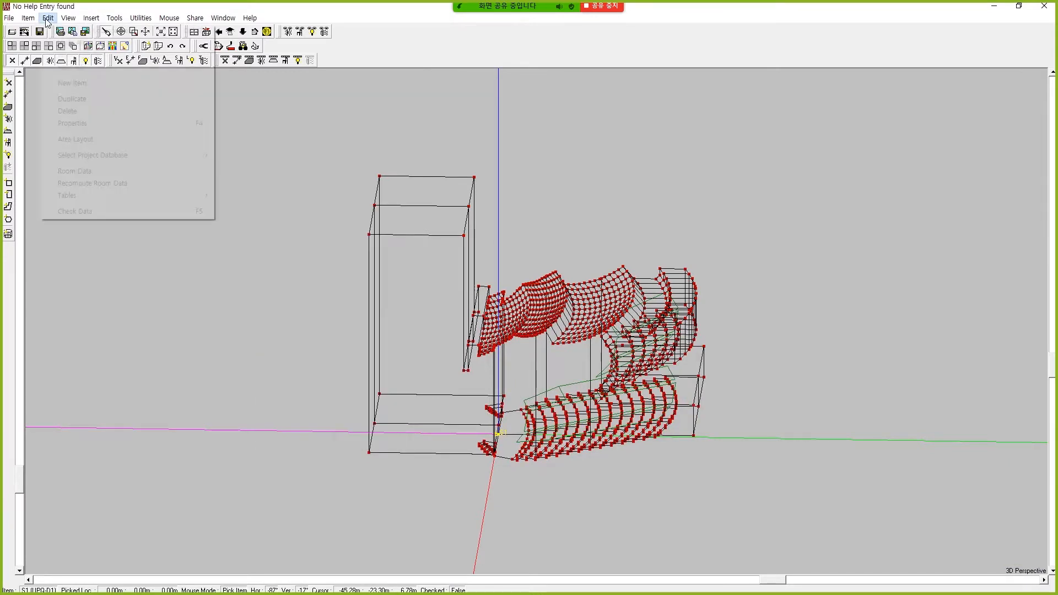
{"action": "left_click", "coordinate": [75, 171]}
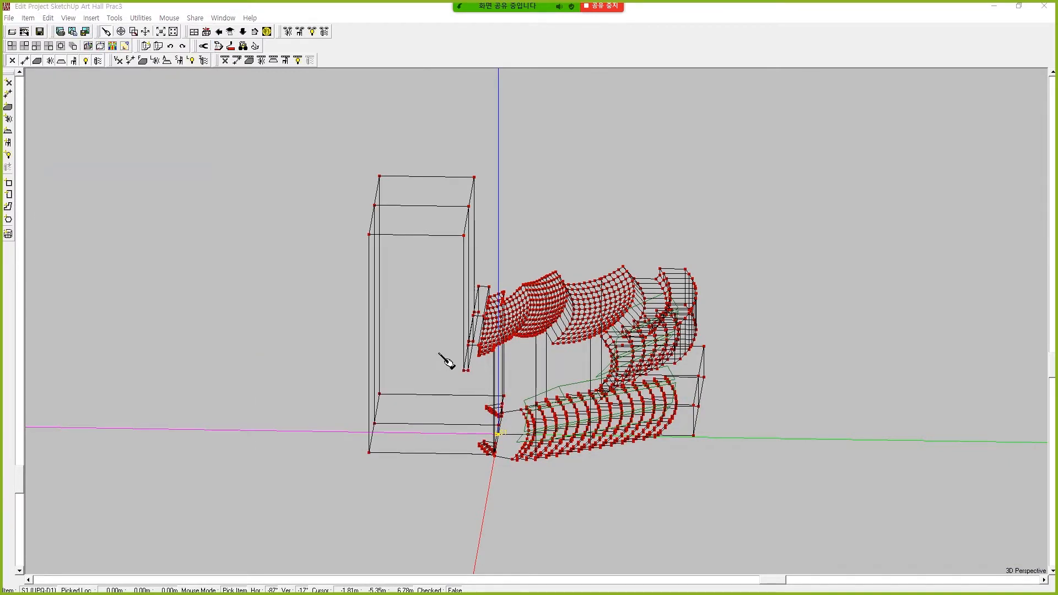
{"action": "left_click", "coordinate": [522, 281]}
{"action": "left_click", "coordinate": [542, 409]}
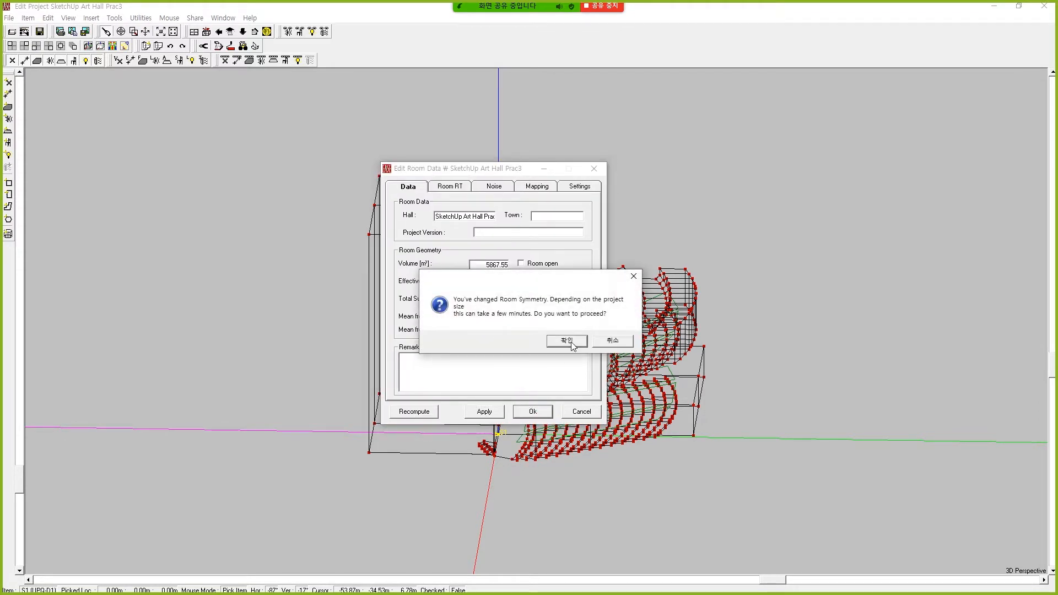
{"action": "left_click", "coordinate": [567, 340]}
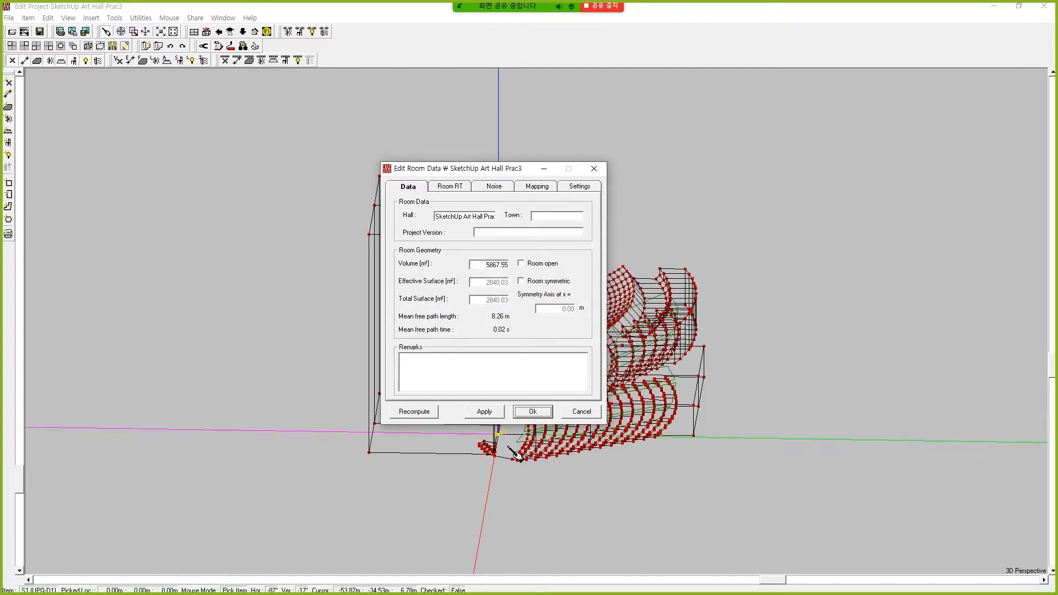
Check the coordinates of the lower front corner vertex of the curved ceiling near the stage opening.
{"action": "scroll", "coordinate": [504, 460], "scroll_direction": "up", "scroll_amount": 3}
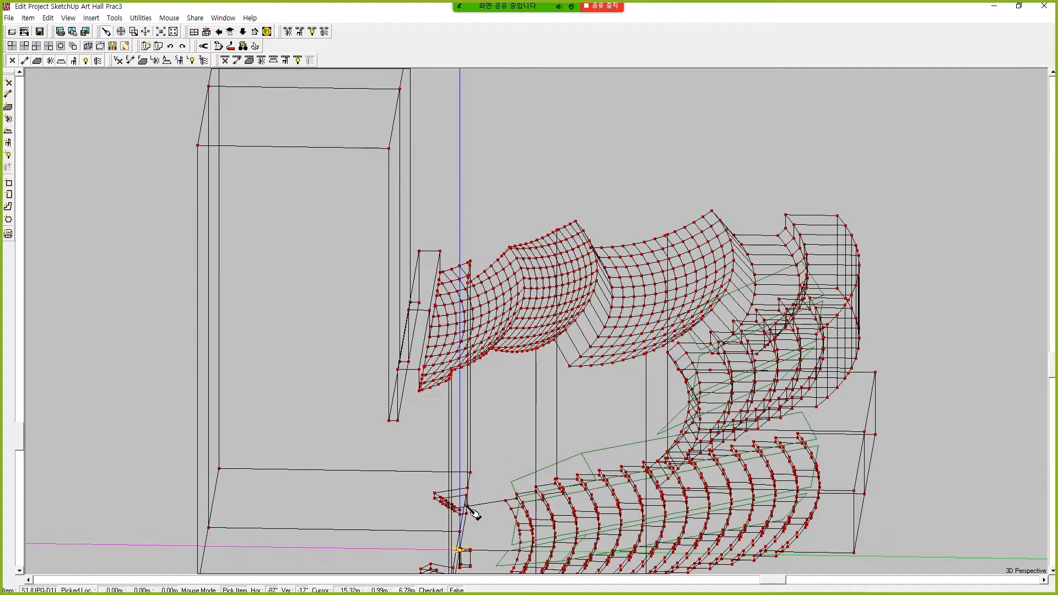
{"action": "left_click", "coordinate": [134, 32]}
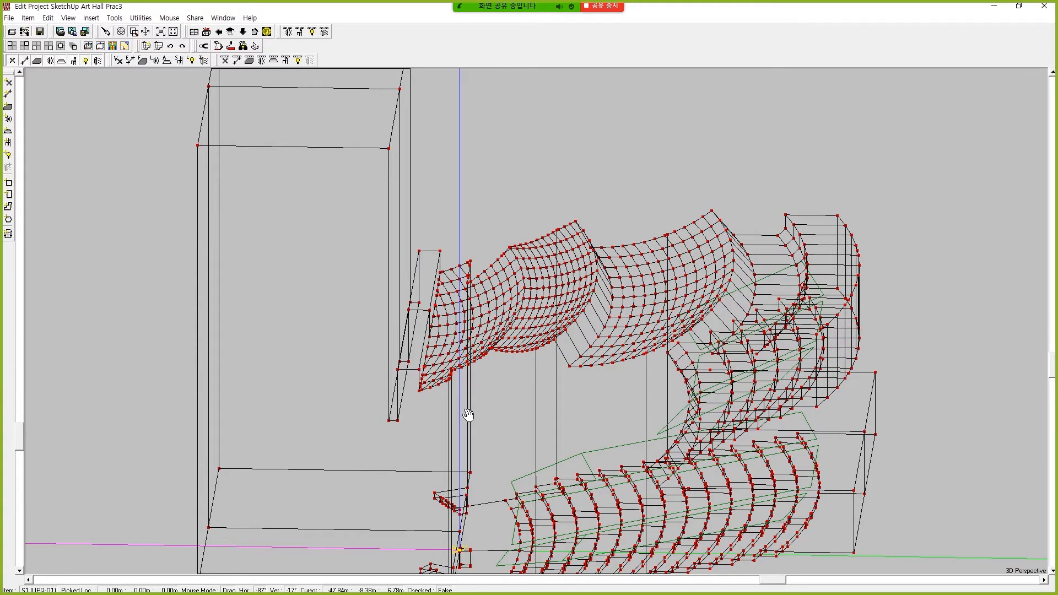
{"action": "left_click_drag", "start_coordinate": [460, 550], "coordinate": [393, 314]}
{"action": "scroll", "coordinate": [393, 314], "scroll_direction": "up", "scroll_amount": 5}
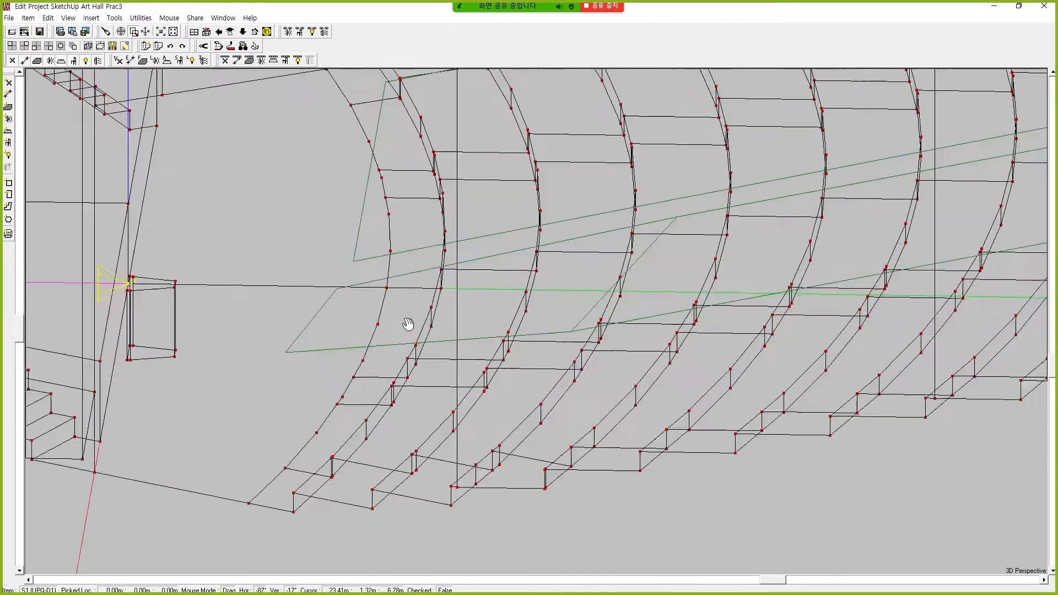
{"action": "scroll", "coordinate": [337, 356], "scroll_direction": "down", "scroll_amount": 3}
{"action": "scroll", "coordinate": [348, 354], "scroll_direction": "down", "scroll_amount": 4}
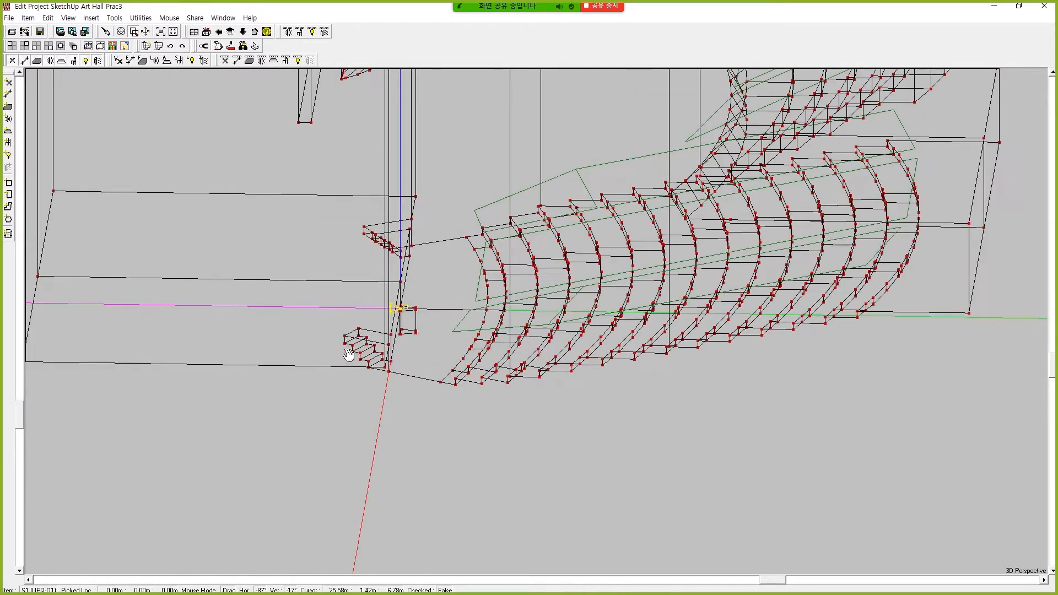
{"action": "left_click_drag", "start_coordinate": [419, 338], "coordinate": [444, 388]}
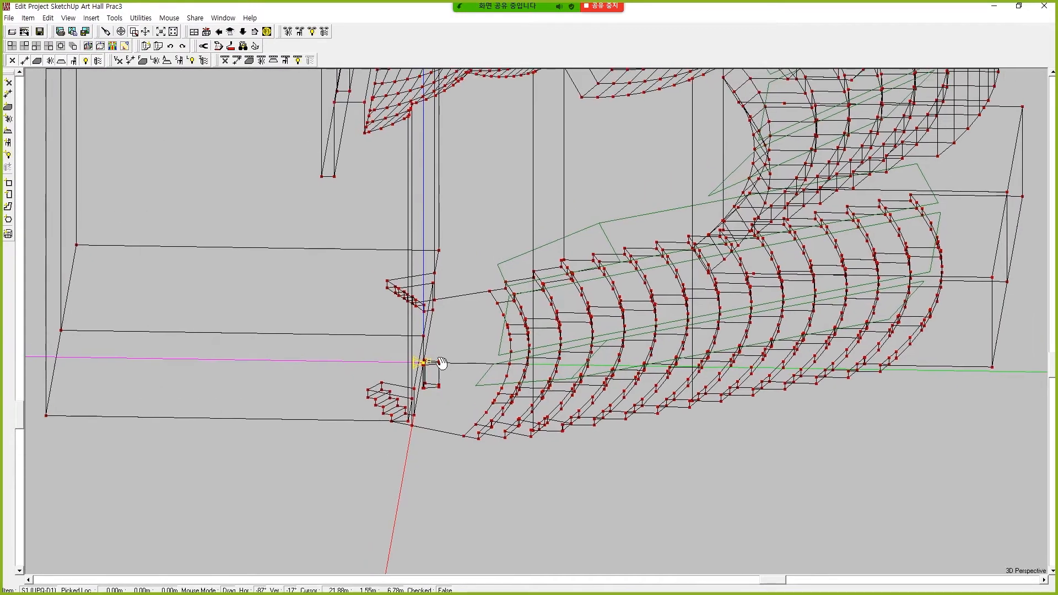
{"action": "left_click_drag", "start_coordinate": [771, 580], "coordinate": [748, 553]}
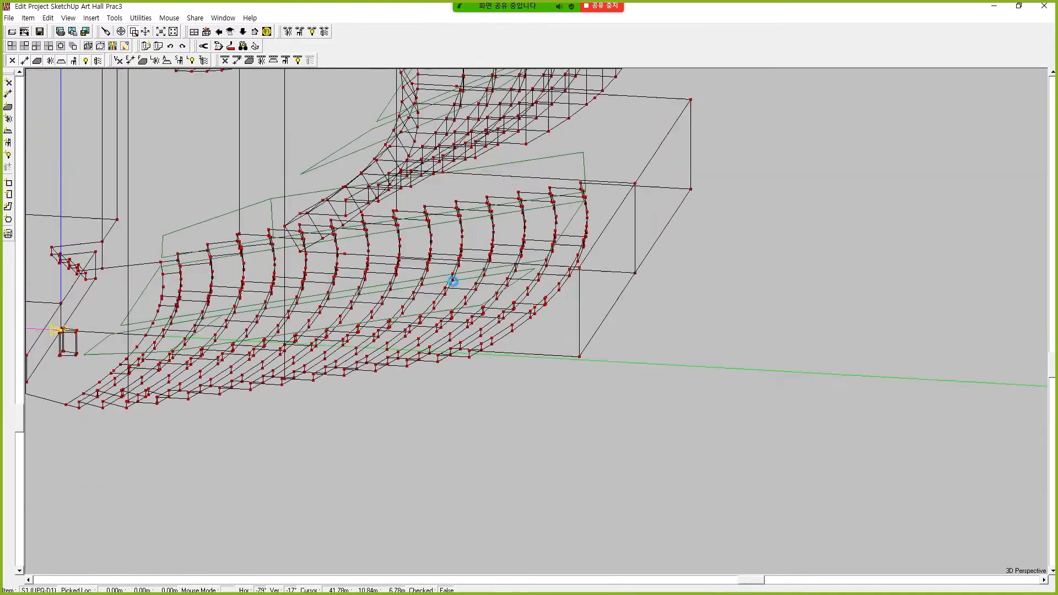
{"action": "left_click_drag", "start_coordinate": [201, 137], "coordinate": [544, 261]}
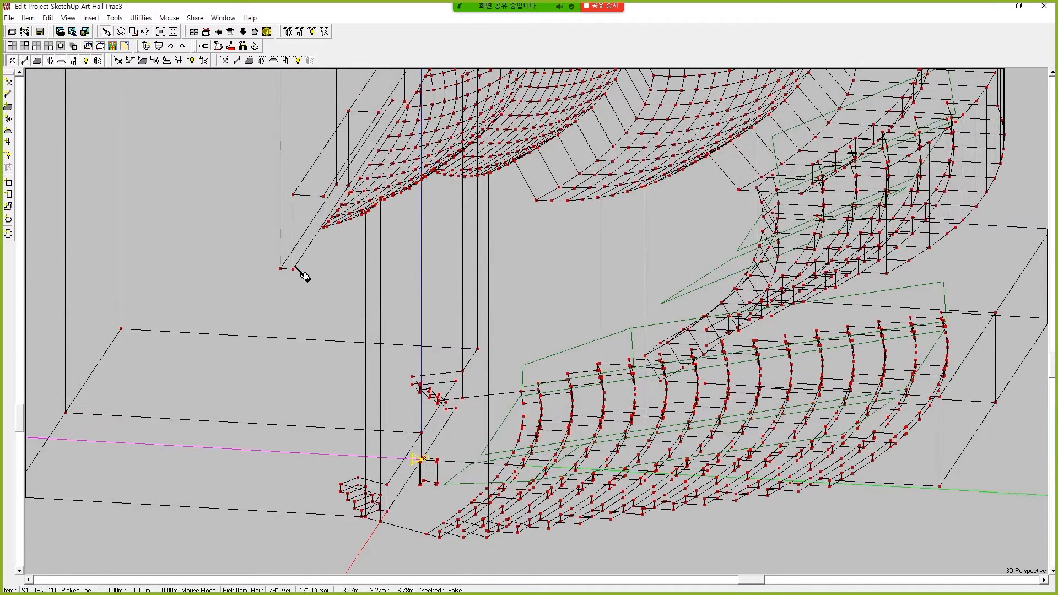
{"action": "right_click", "coordinate": [326, 226]}
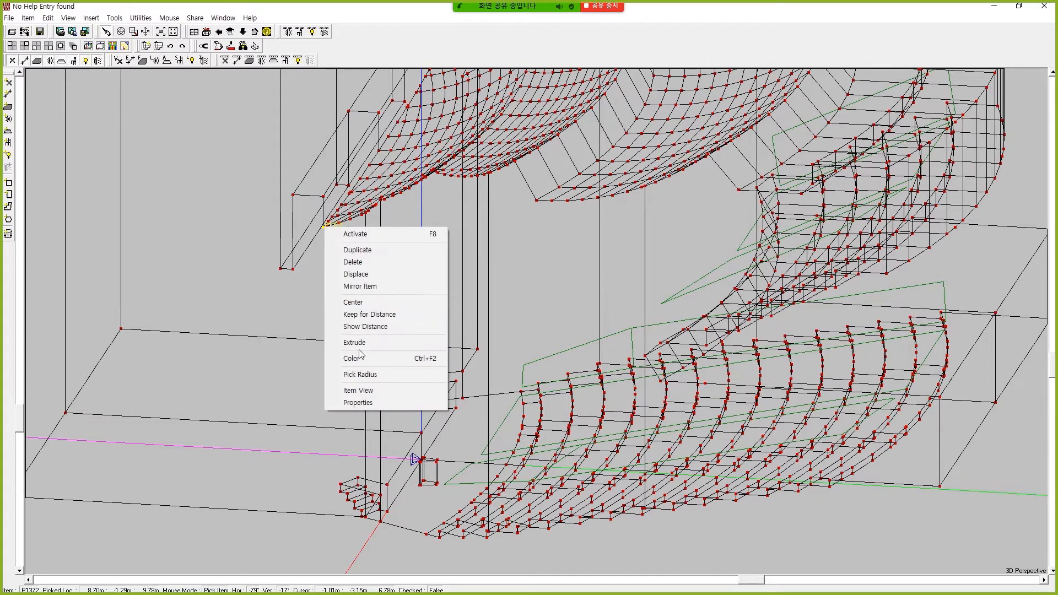
{"action": "left_click", "coordinate": [368, 402]}
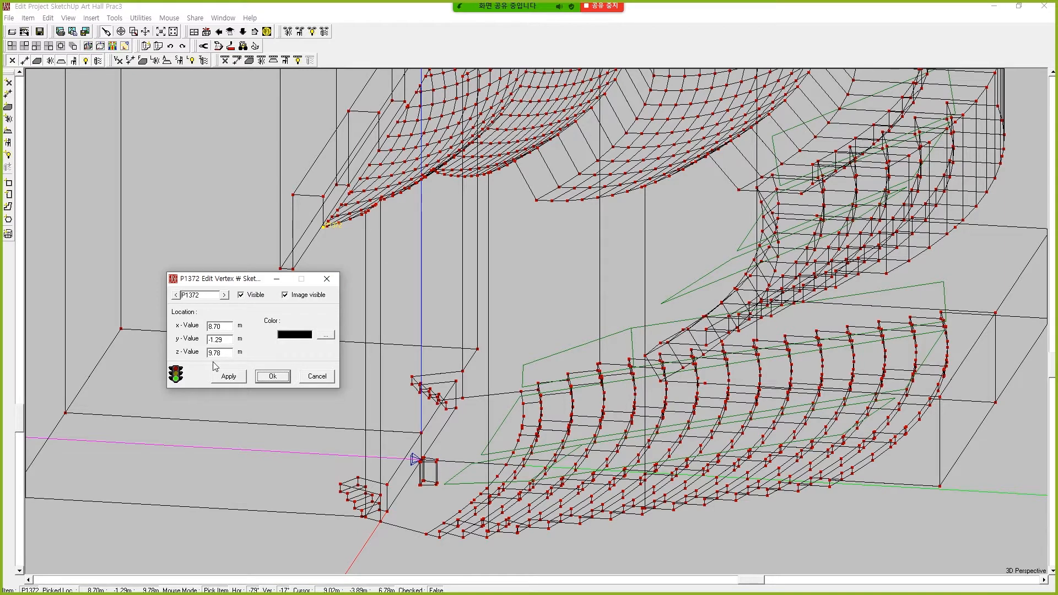
{"action": "left_click", "coordinate": [326, 278]}
Raise loudspeaker S1 by setting its z reference coordinate to 9 m.
{"action": "left_click", "coordinate": [422, 462]}
{"action": "right_click", "coordinate": [424, 468]}
{"action": "left_click", "coordinate": [435, 460]}
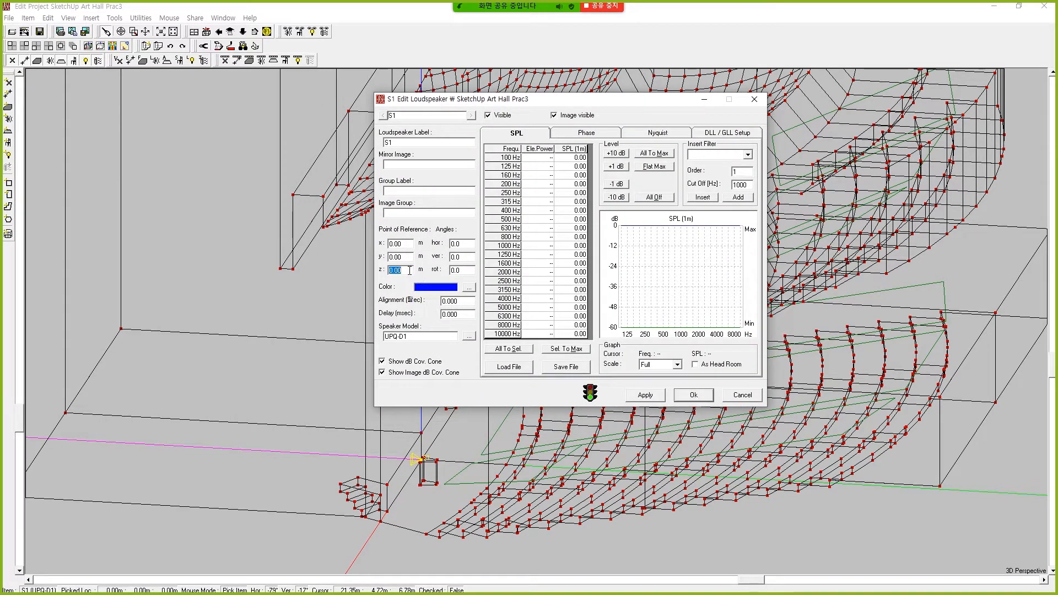
{"action": "key", "text": "Return"}
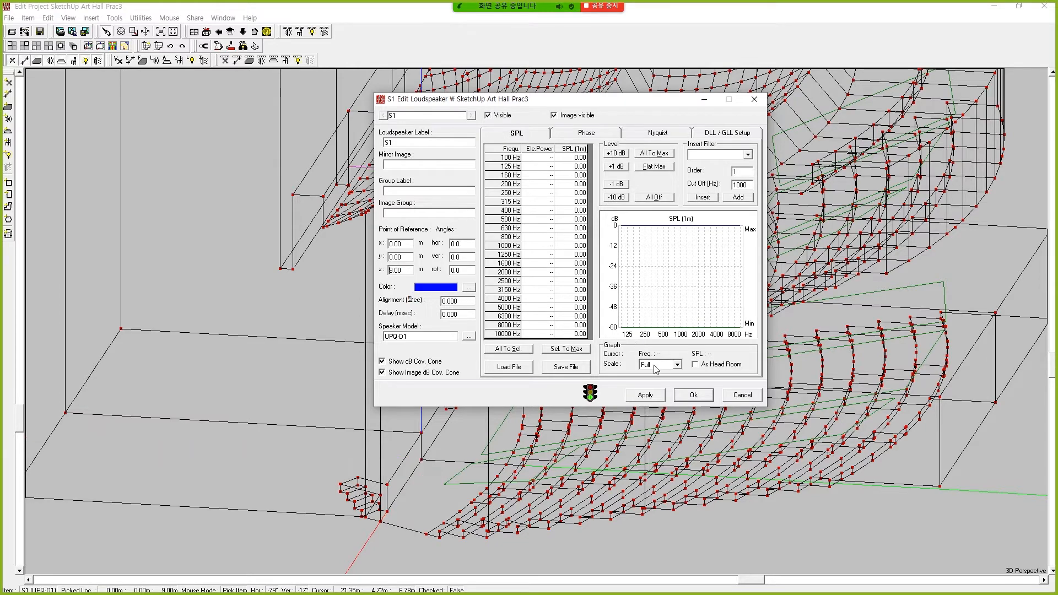
Examine loudspeaker S1's direction from the side of the hall and check its angle settings.
{"action": "left_click_drag", "start_coordinate": [1051, 371], "coordinate": [1051, 329]}
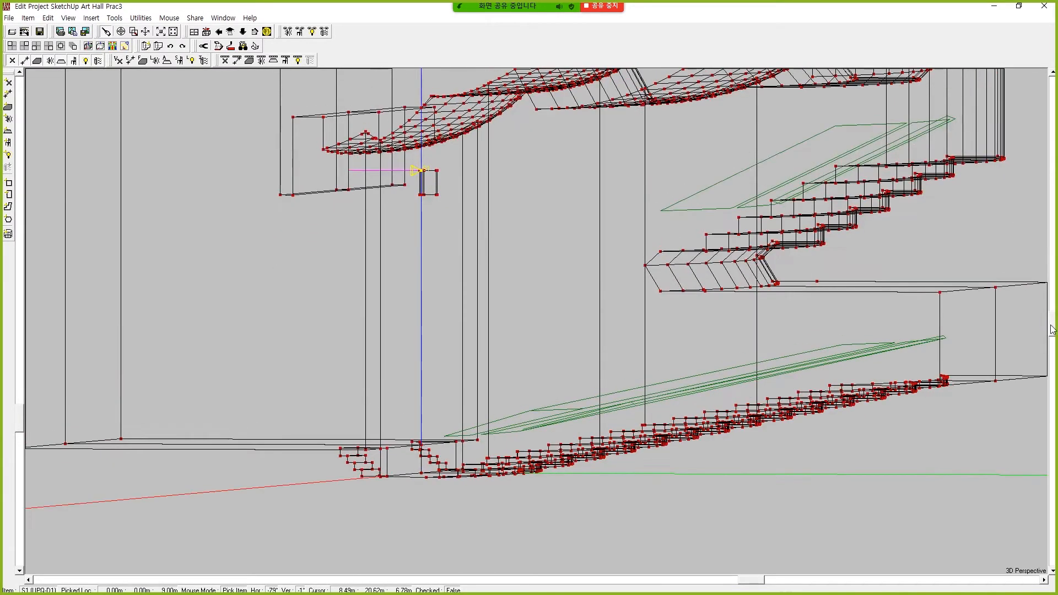
{"action": "left_click_drag", "start_coordinate": [751, 579], "coordinate": [773, 578]}
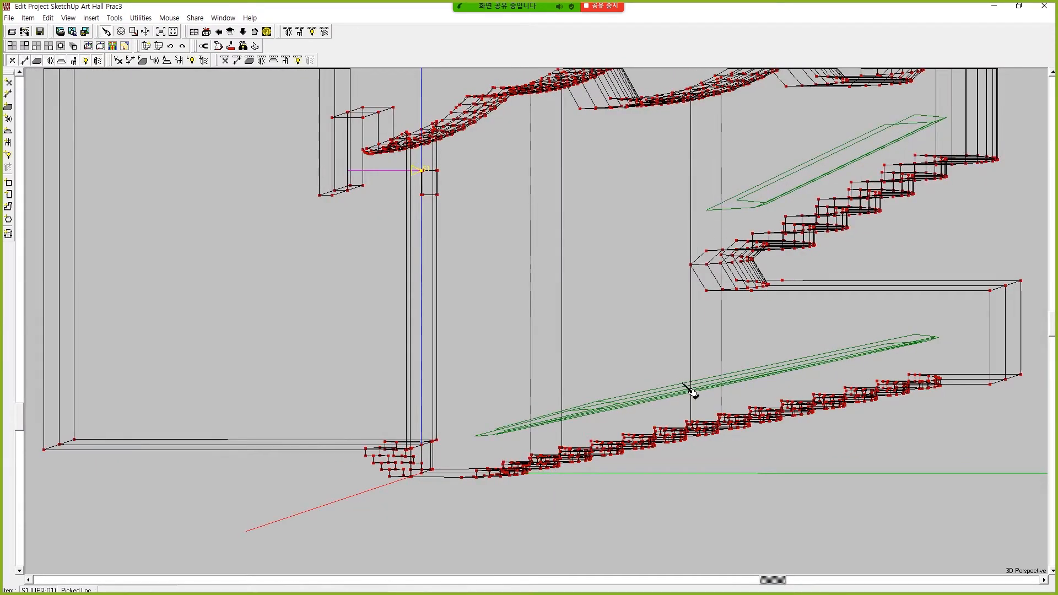
{"action": "right_click", "coordinate": [427, 177]}
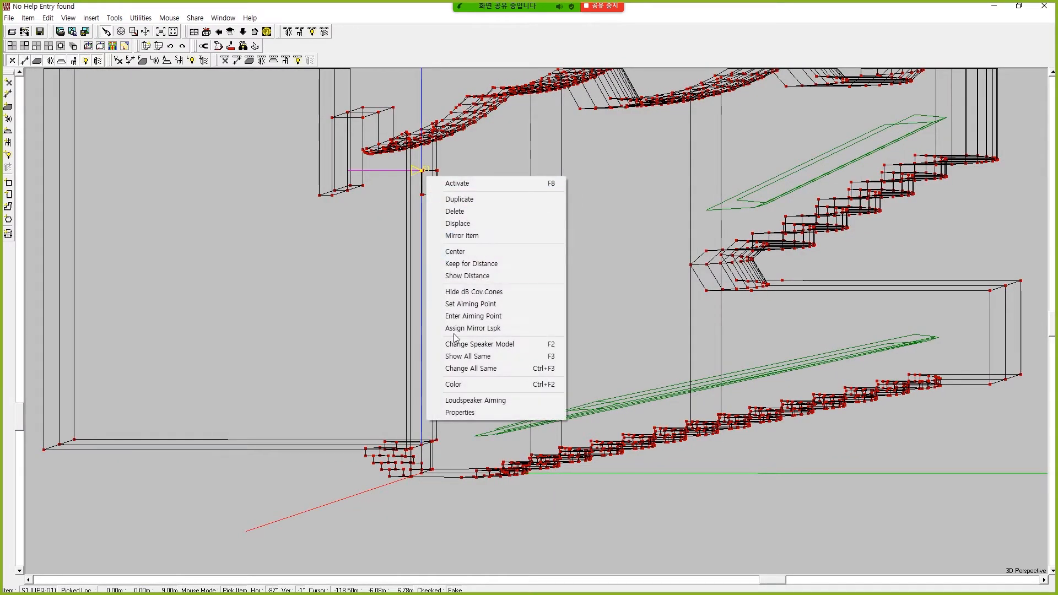
{"action": "left_click", "coordinate": [473, 413]}
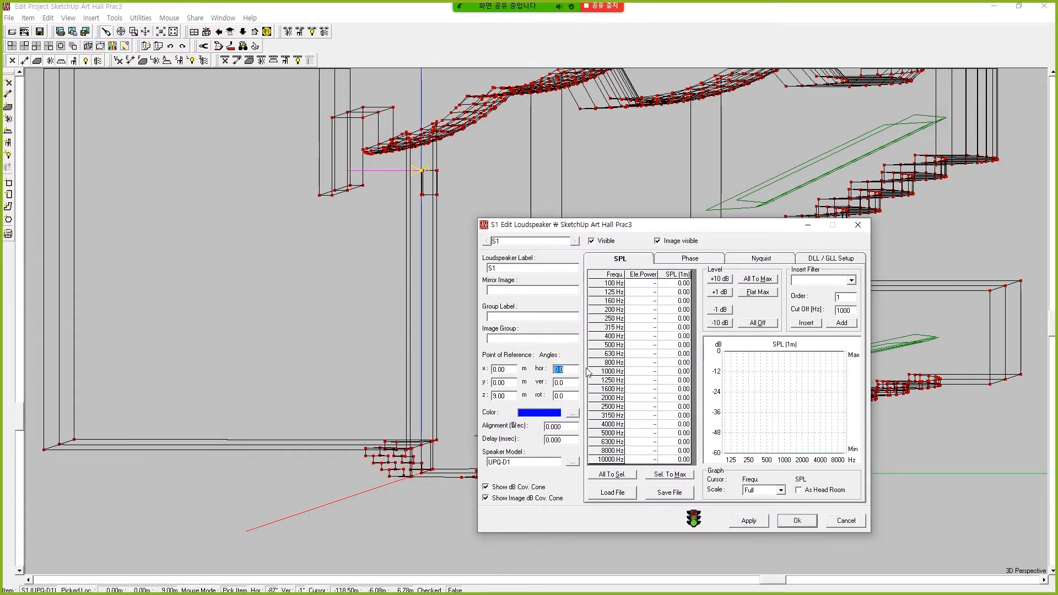
{"action": "left_click", "coordinate": [861, 226]}
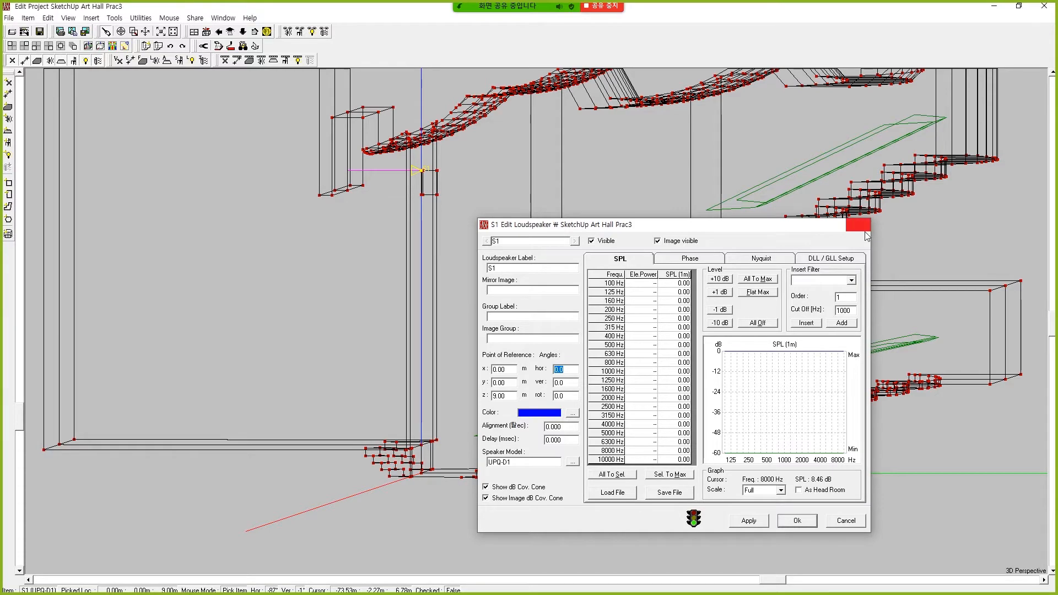
Turn loudspeaker S1 toward the audience by setting its horizontal angle to 180 degrees.
{"action": "left_click_drag", "start_coordinate": [1052, 330], "coordinate": [1049, 562]}
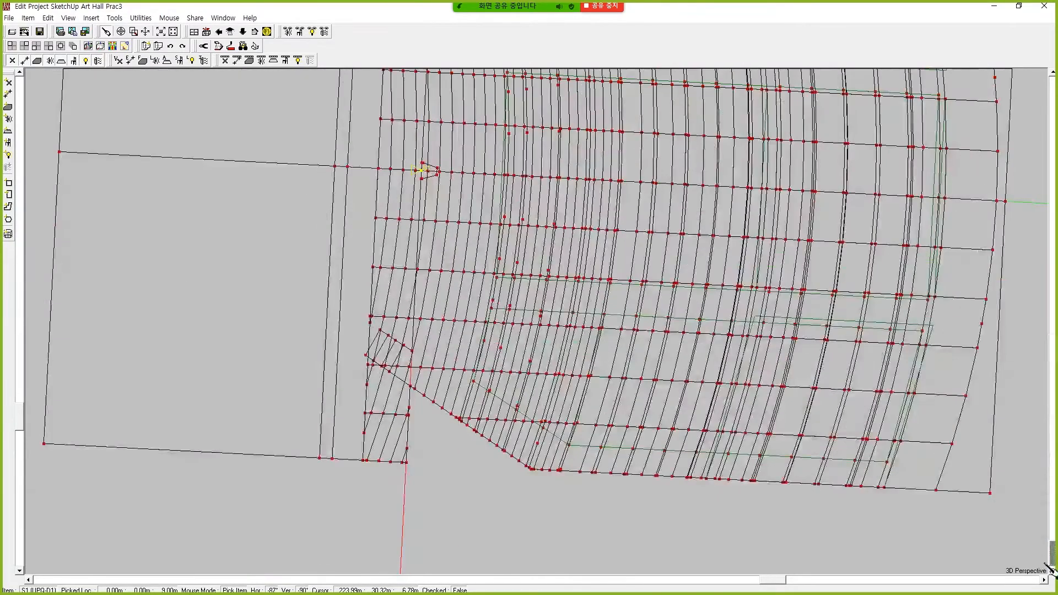
{"action": "scroll", "coordinate": [924, 559], "scroll_direction": "down", "scroll_amount": 5}
{"action": "left_click_drag", "start_coordinate": [782, 580], "coordinate": [543, 579]}
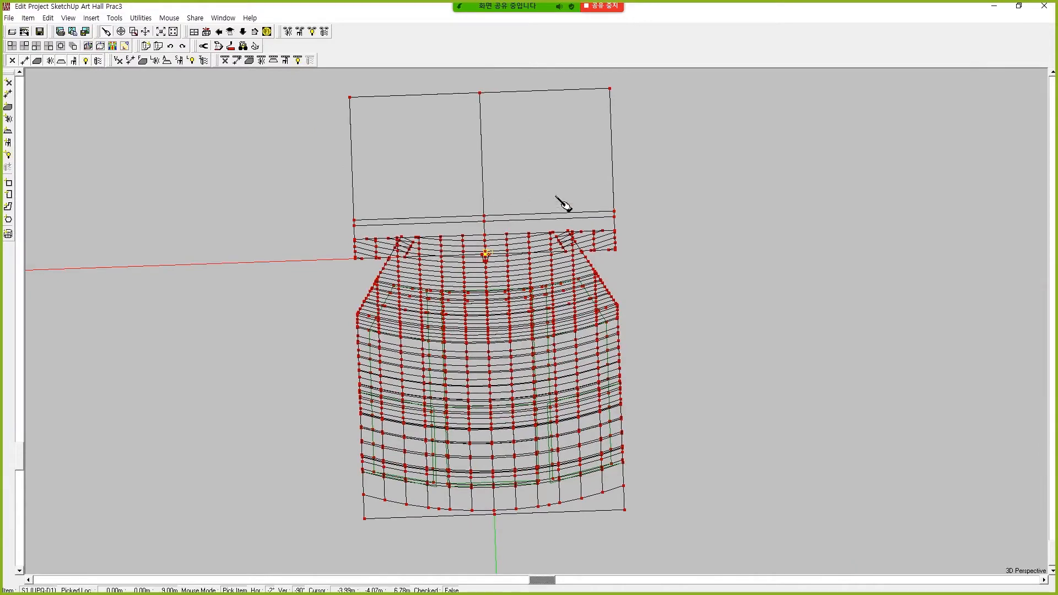
{"action": "left_click_drag", "start_coordinate": [1051, 552], "coordinate": [1050, 361]}
{"action": "left_click_drag", "start_coordinate": [542, 580], "coordinate": [776, 542]}
{"action": "left_click_drag", "start_coordinate": [1048, 384], "coordinate": [1050, 325]}
{"action": "scroll", "coordinate": [419, 236], "scroll_direction": "up", "scroll_amount": 3}
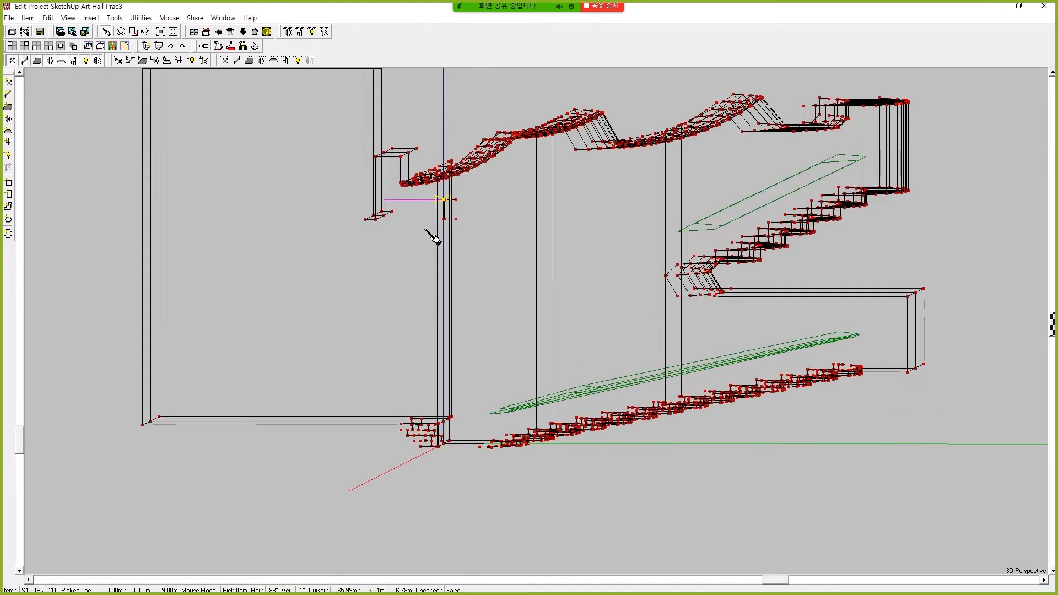
{"action": "right_click", "coordinate": [441, 203]}
{"action": "left_click", "coordinate": [498, 455]}
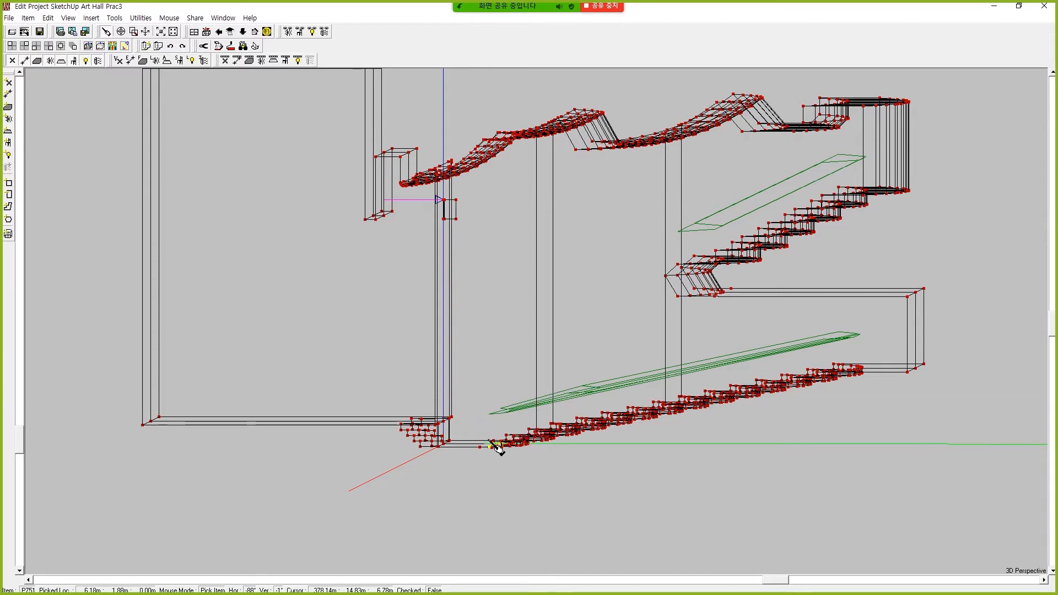
{"action": "right_click", "coordinate": [448, 202]}
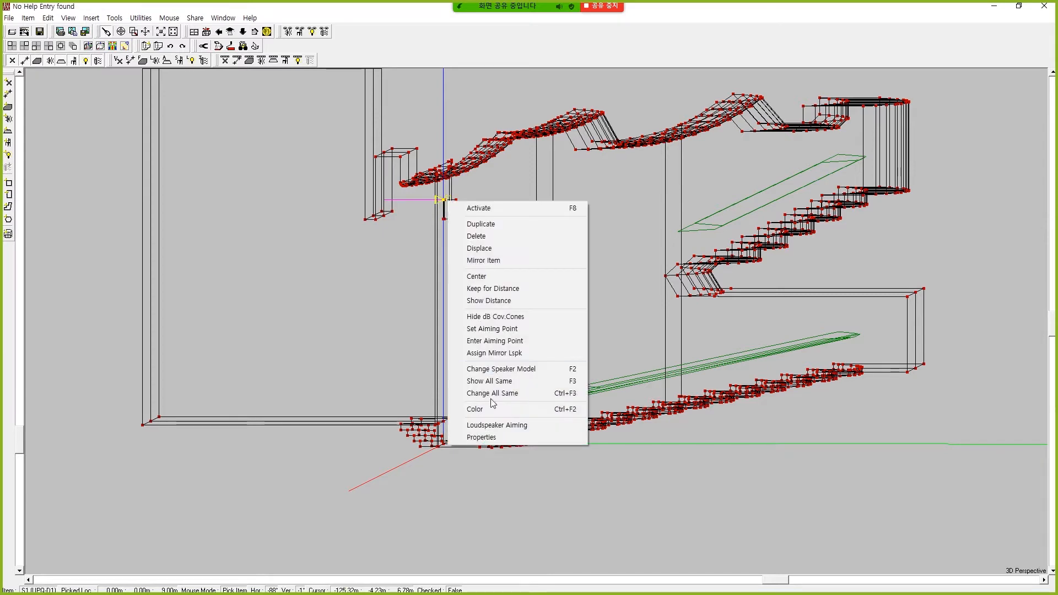
{"action": "left_click", "coordinate": [479, 437]}
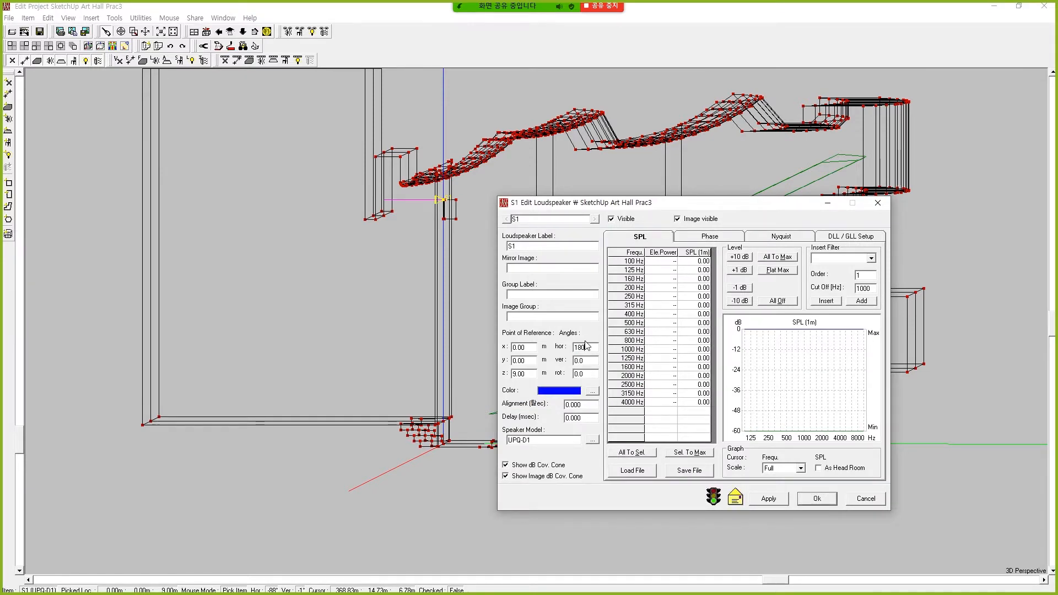
{"action": "left_click", "coordinate": [817, 498]}
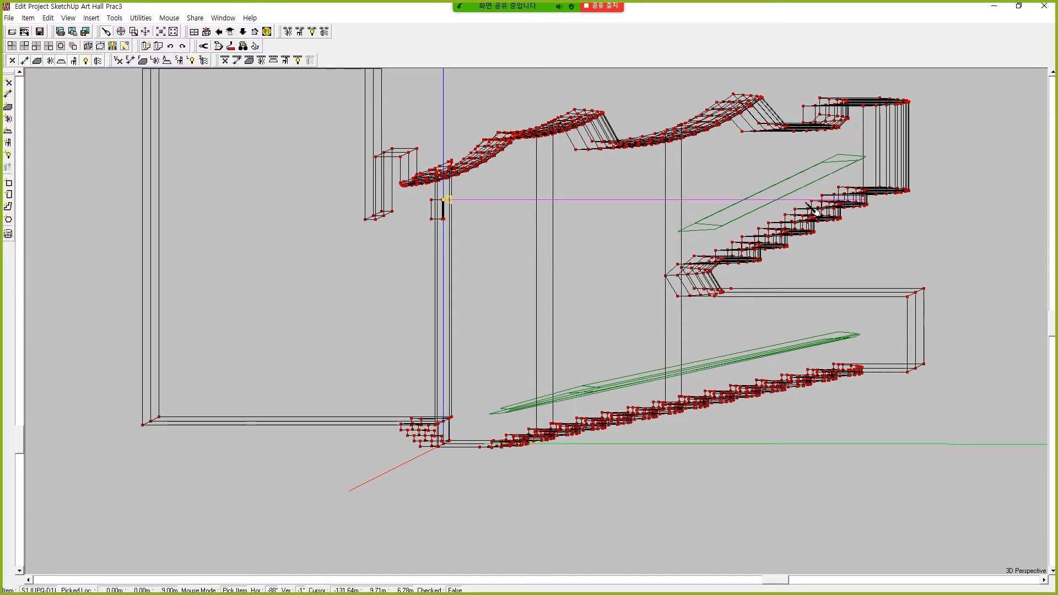
Examine the audience areas from loudspeaker S1's point of view in the Loudspeaker Aiming window.
{"action": "right_click", "coordinate": [449, 204]}
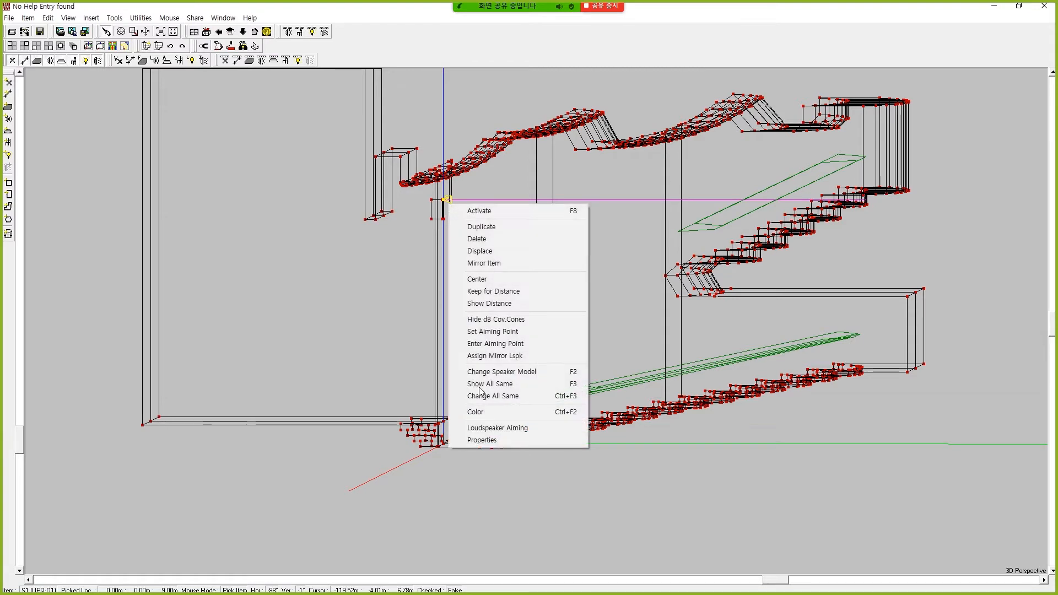
{"action": "left_click", "coordinate": [483, 440]}
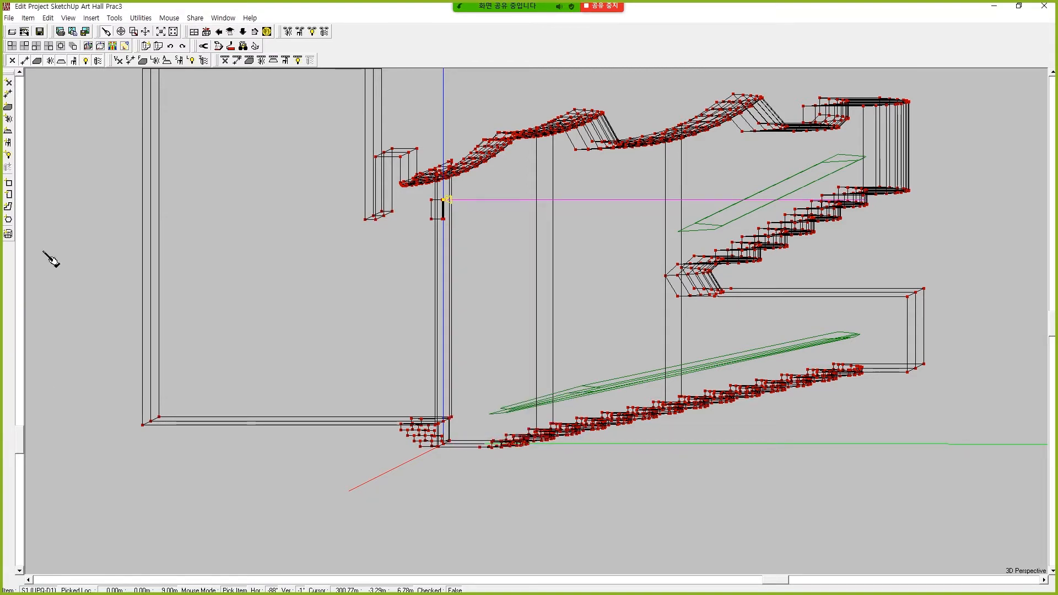
{"action": "right_click", "coordinate": [440, 207]}
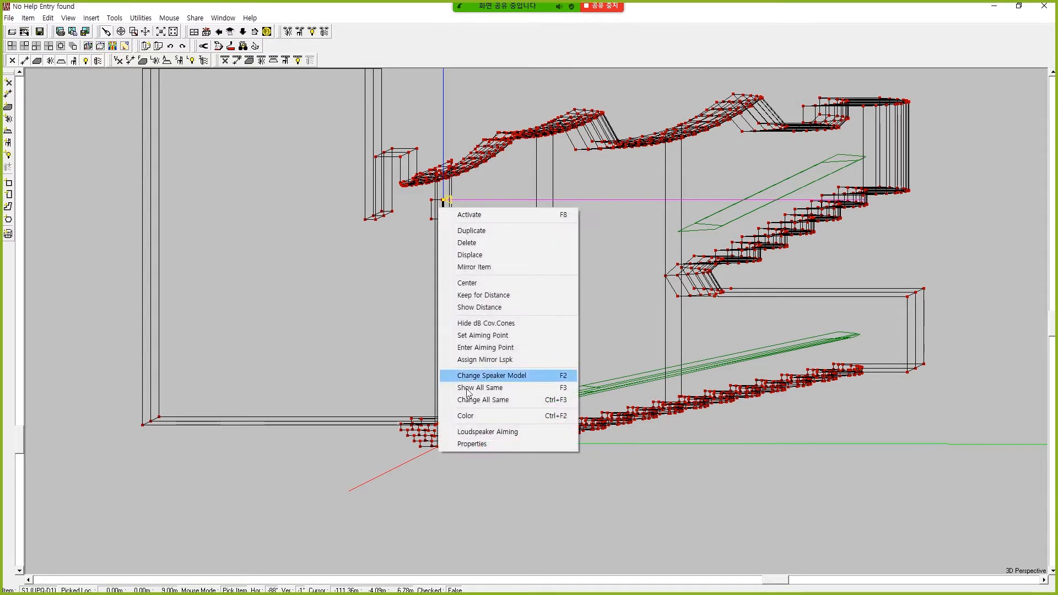
{"action": "left_click", "coordinate": [477, 431]}
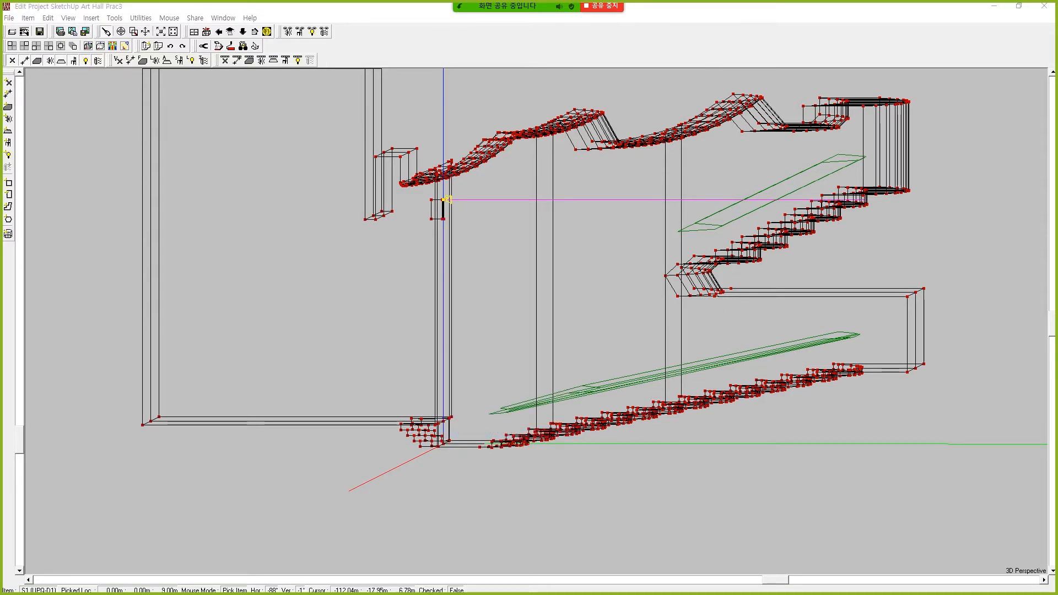
{"action": "left_click", "coordinate": [576, 262]}
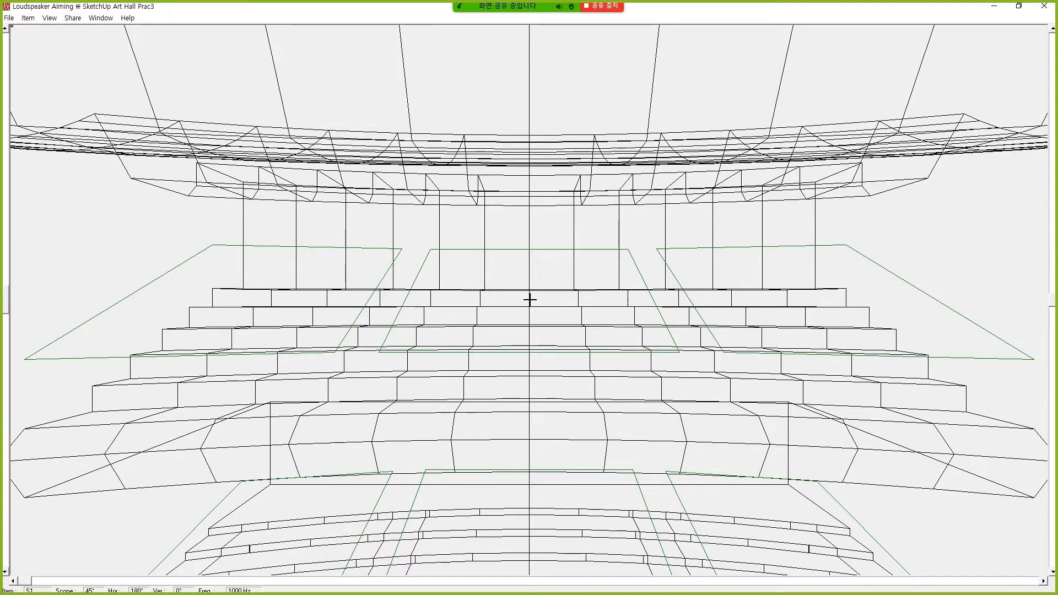
{"action": "left_click", "coordinate": [1046, 8]}
Tilt loudspeaker S1 by trying a vertical angle of 5 degrees and settling on 6 degrees.
{"action": "right_click", "coordinate": [449, 203]}
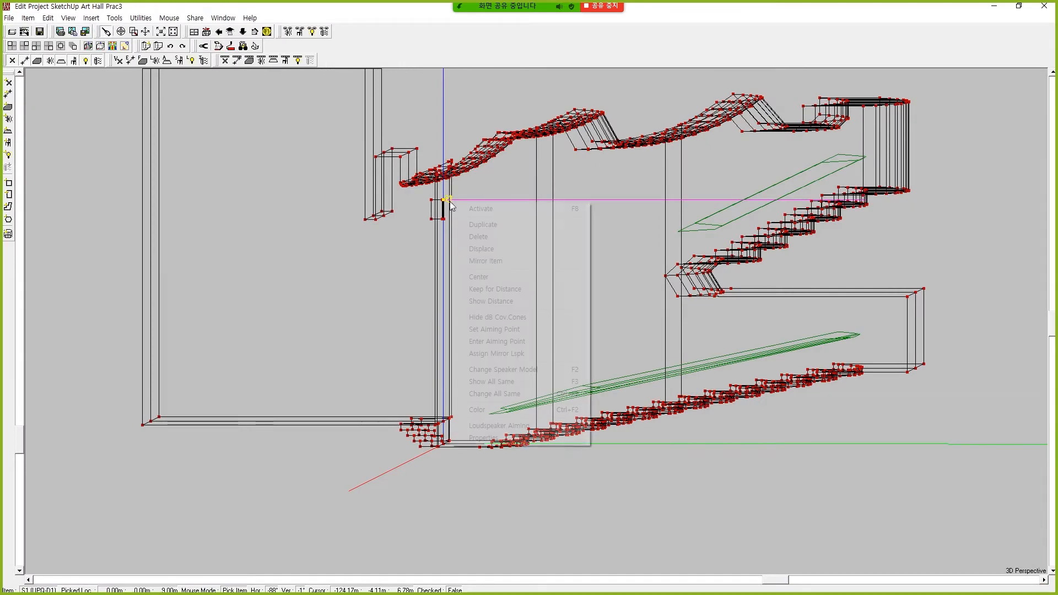
{"action": "left_click", "coordinate": [485, 438]}
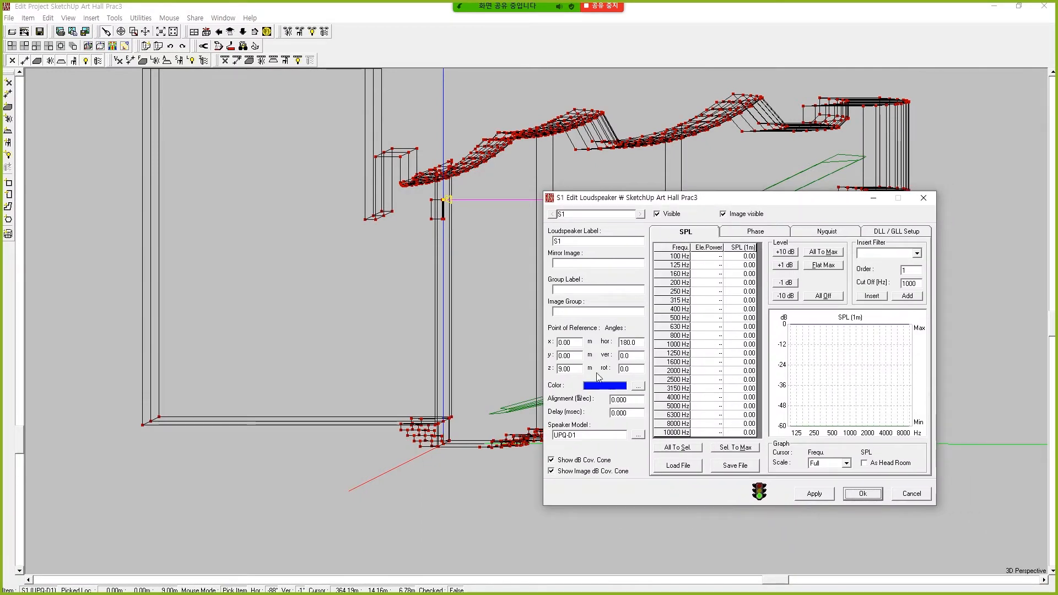
{"action": "double_click", "coordinate": [636, 355]}
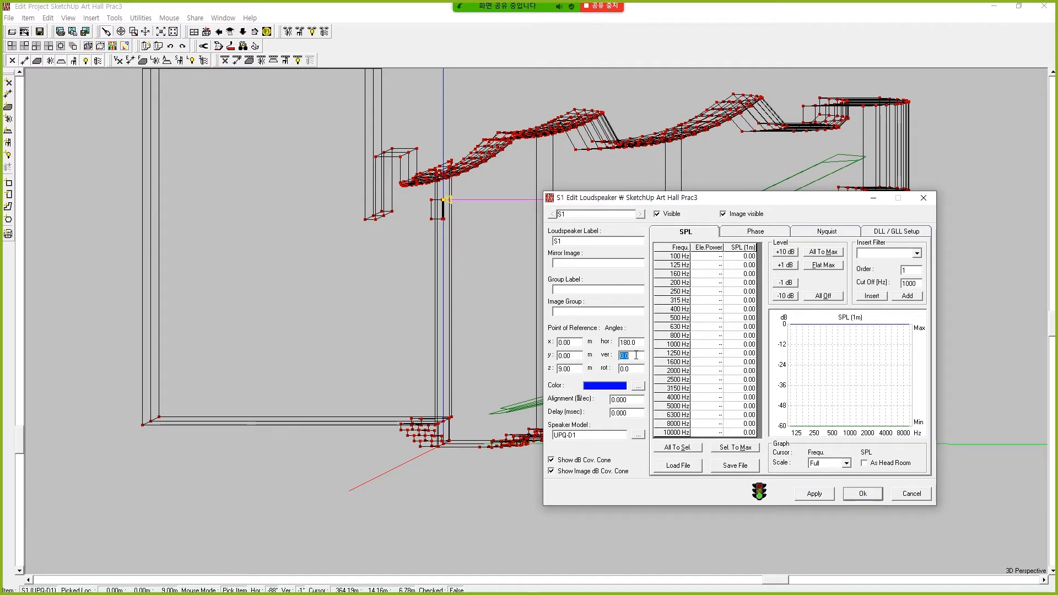
{"action": "left_click", "coordinate": [826, 494]}
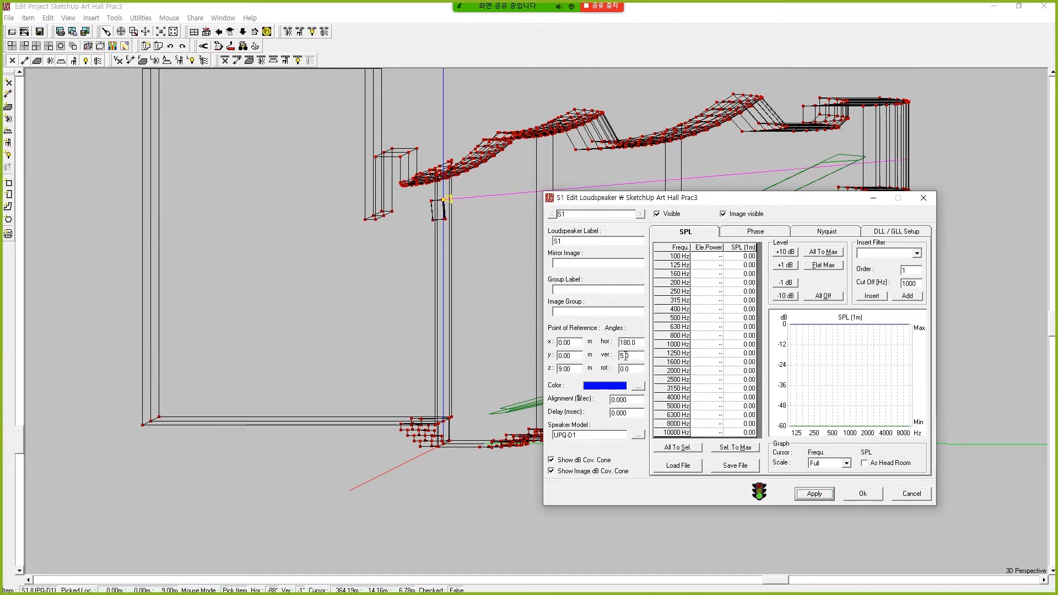
{"action": "double_click", "coordinate": [632, 356]}
{"action": "type", "text": "6"}
{"action": "left_click", "coordinate": [826, 493]}
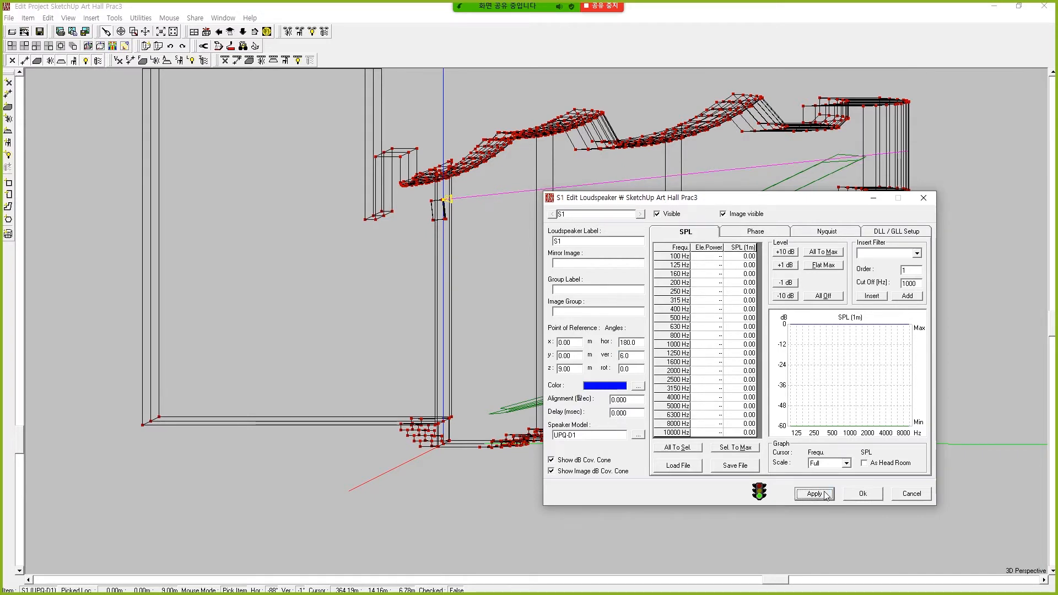
{"action": "left_click", "coordinate": [863, 493]}
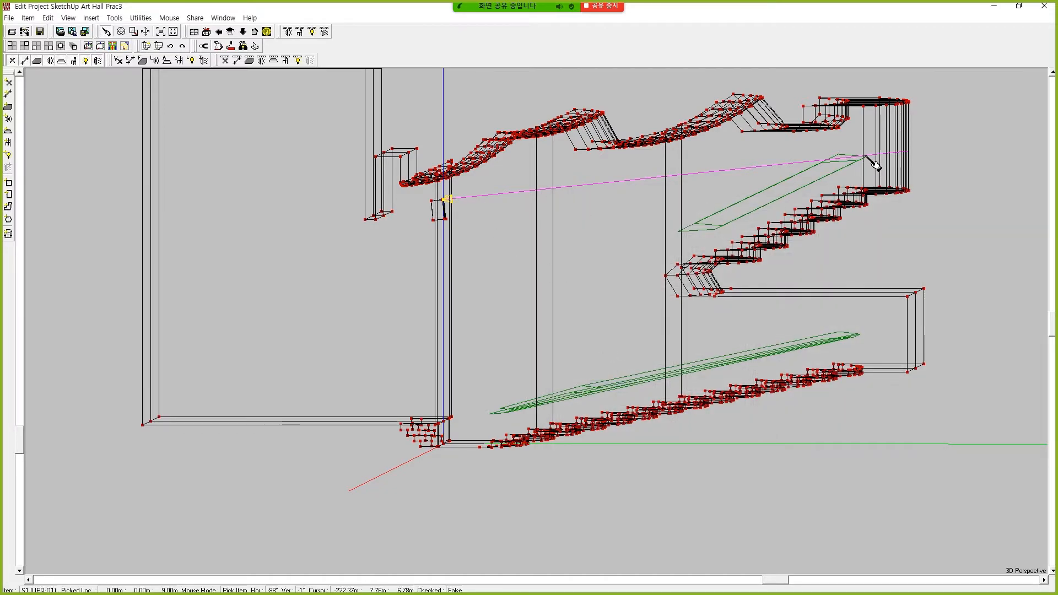
Run the data check on the art hall project.
{"action": "mouse_move", "coordinate": [1052, 332]}
{"action": "left_mouse_down"}
{"action": "mouse_move", "coordinate": [1052, 380]}
{"action": "mouse_move", "coordinate": [1054, 325]}
{"action": "left_mouse_up"}
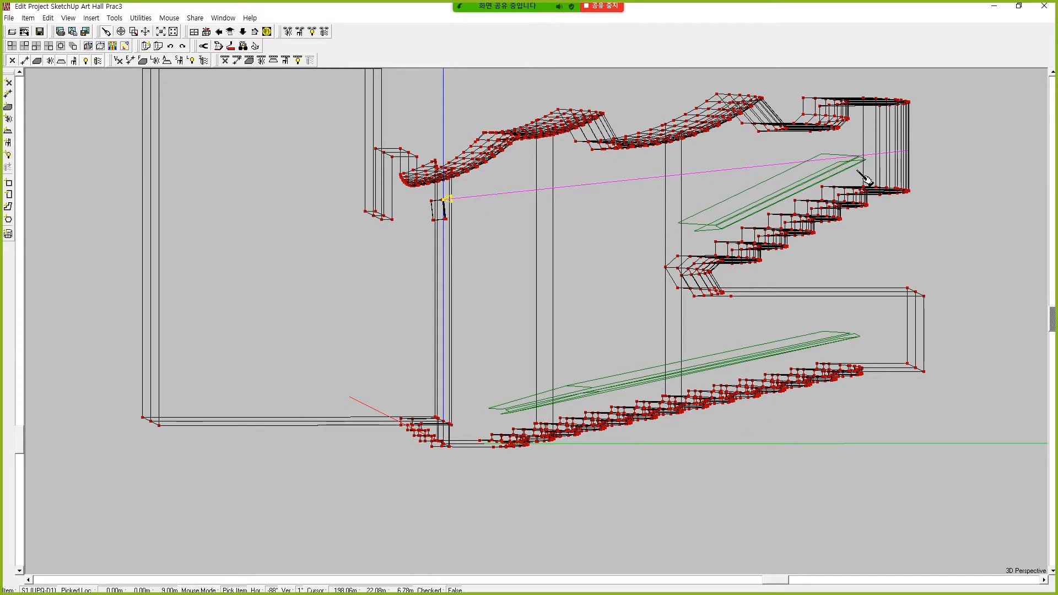
{"action": "left_click", "coordinate": [9, 18]}
{"action": "left_click", "coordinate": [44, 46]}
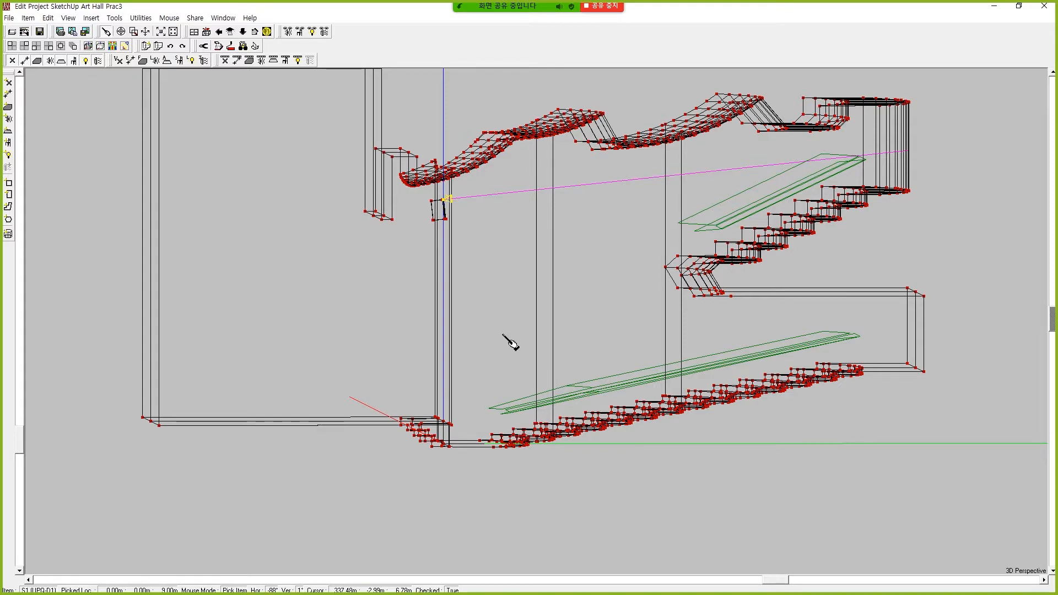
Set all of loudspeaker S1's frequency levels to maximum.
{"action": "right_click", "coordinate": [471, 279]}
{"action": "left_click", "coordinate": [523, 518]}
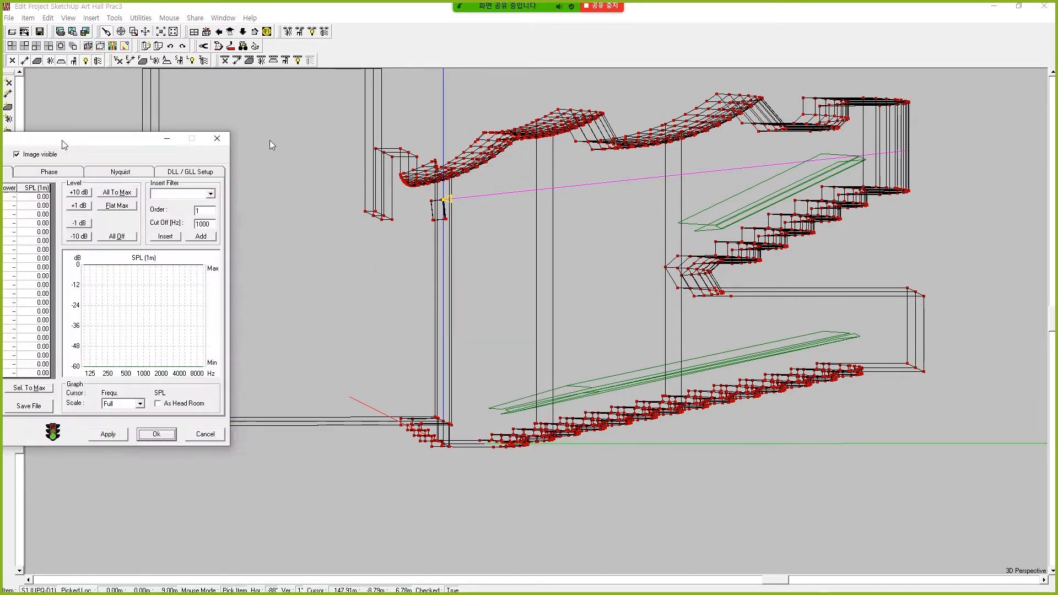
{"action": "left_click", "coordinate": [718, 234]}
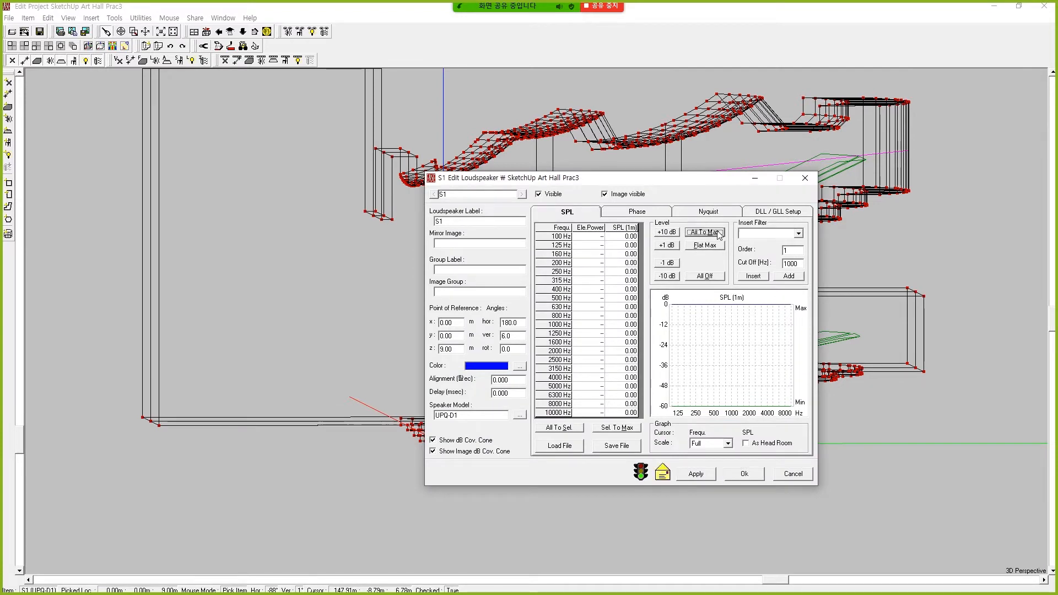
{"action": "left_click", "coordinate": [738, 478]}
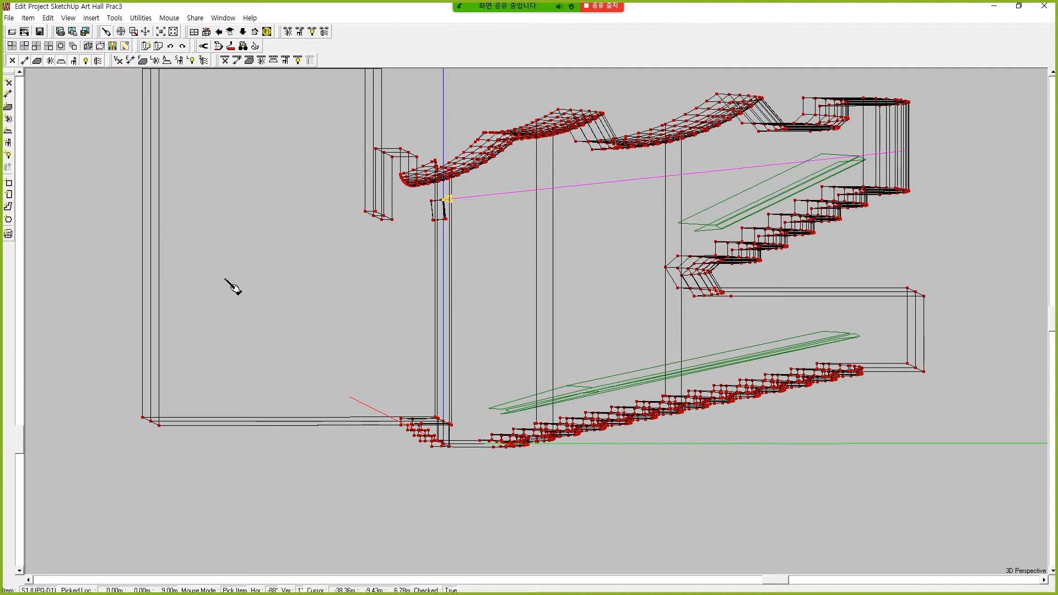
Switch to the Eyes window of the SketchUp Art Hall Prac3 project and maximize it.
{"action": "mouse_move", "coordinate": [193, 594]}
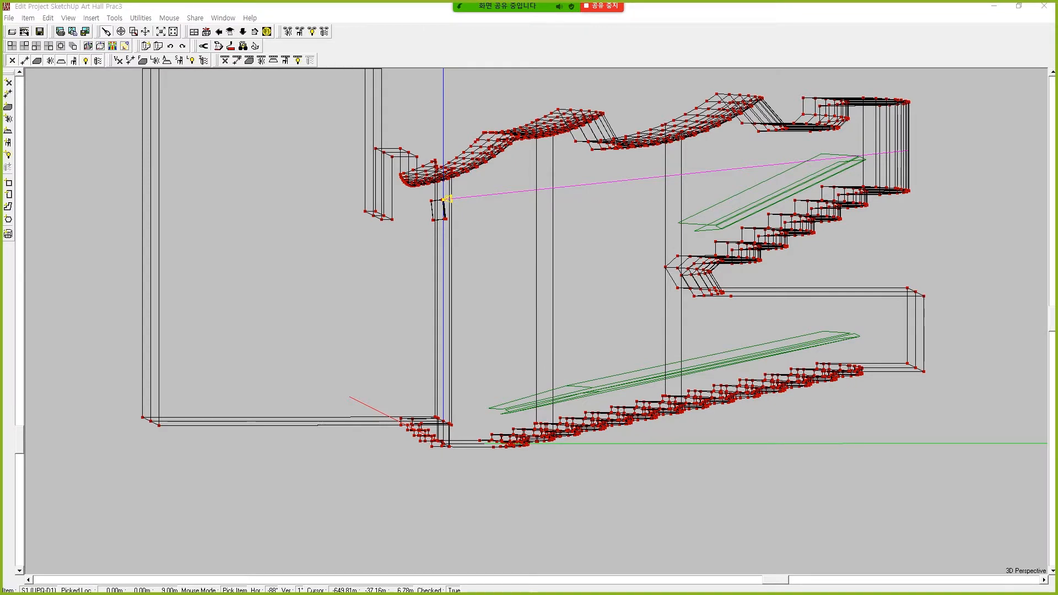
{"action": "mouse_move", "coordinate": [134, 593]}
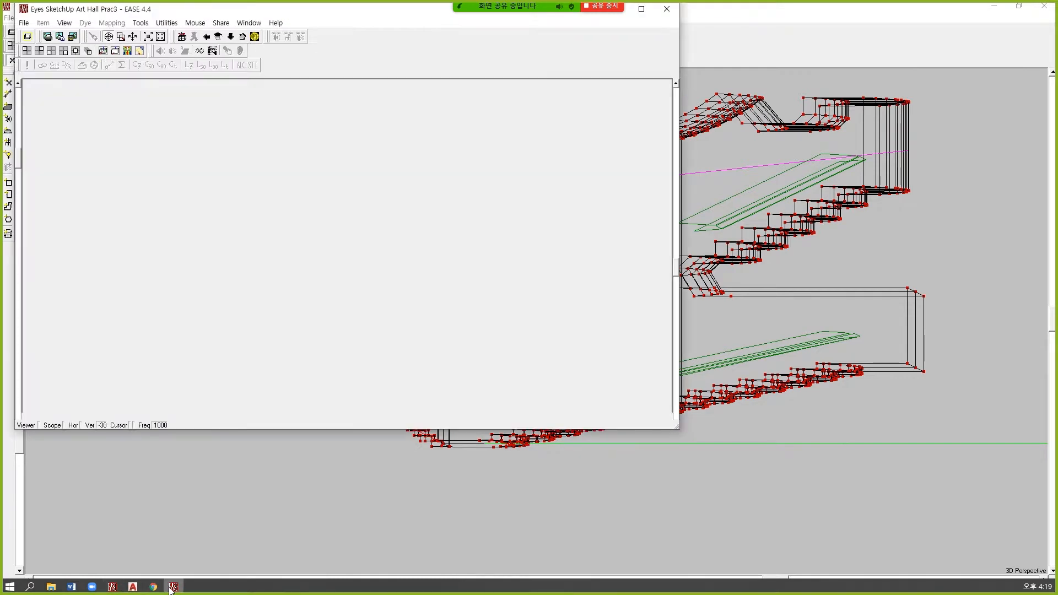
{"action": "left_click", "coordinate": [174, 586]}
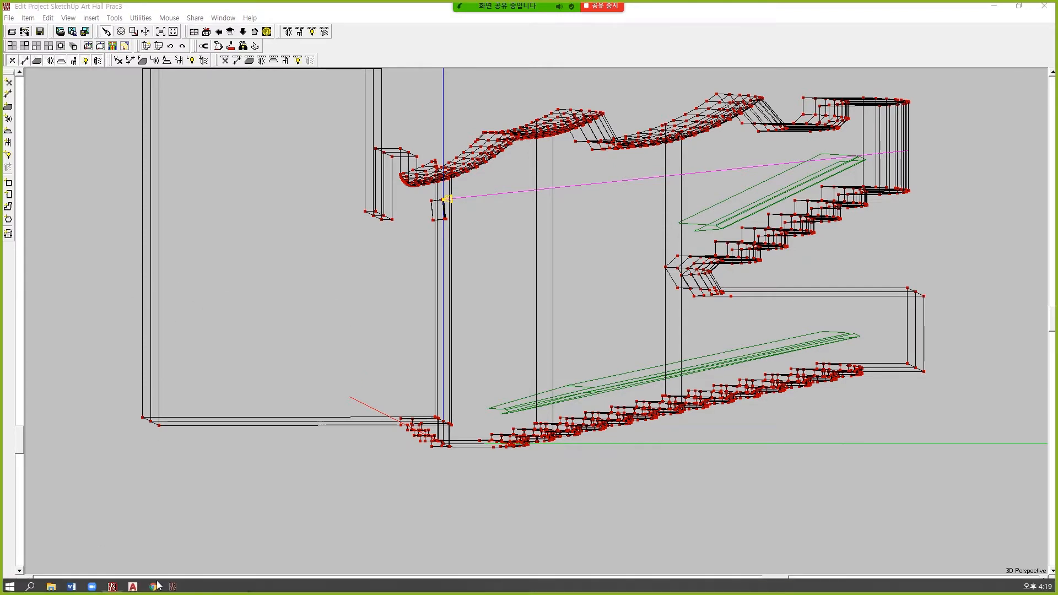
{"action": "left_click", "coordinate": [175, 587]}
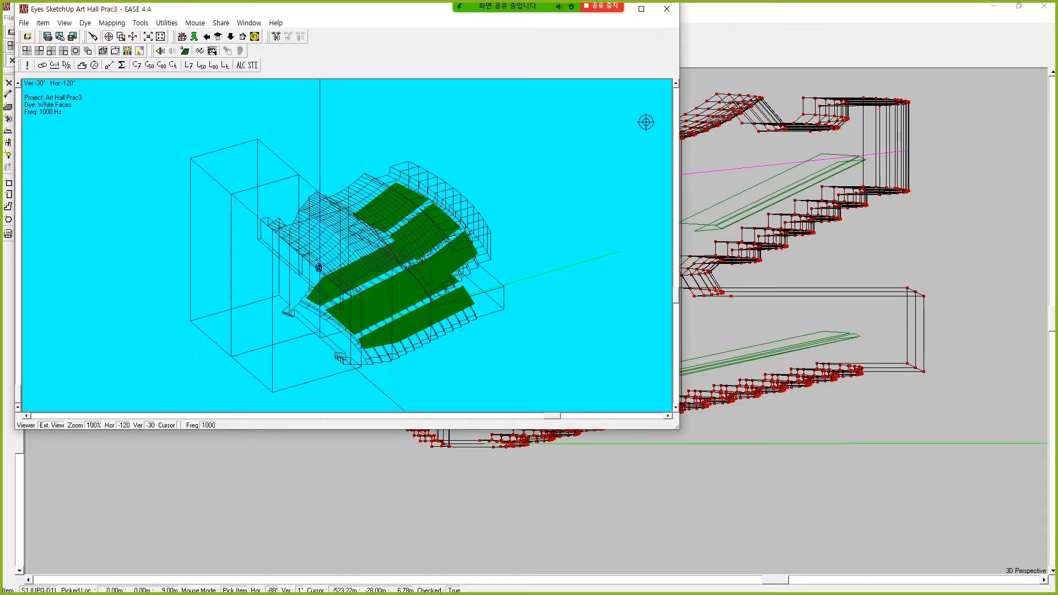
{"action": "left_click", "coordinate": [643, 8]}
{"action": "left_click_drag", "start_coordinate": [867, 583], "coordinate": [754, 583]}
Start a new mapping calculation and select S1 as the loudspeaker in use.
{"action": "left_click", "coordinate": [105, 20]}
{"action": "left_click", "coordinate": [111, 32]}
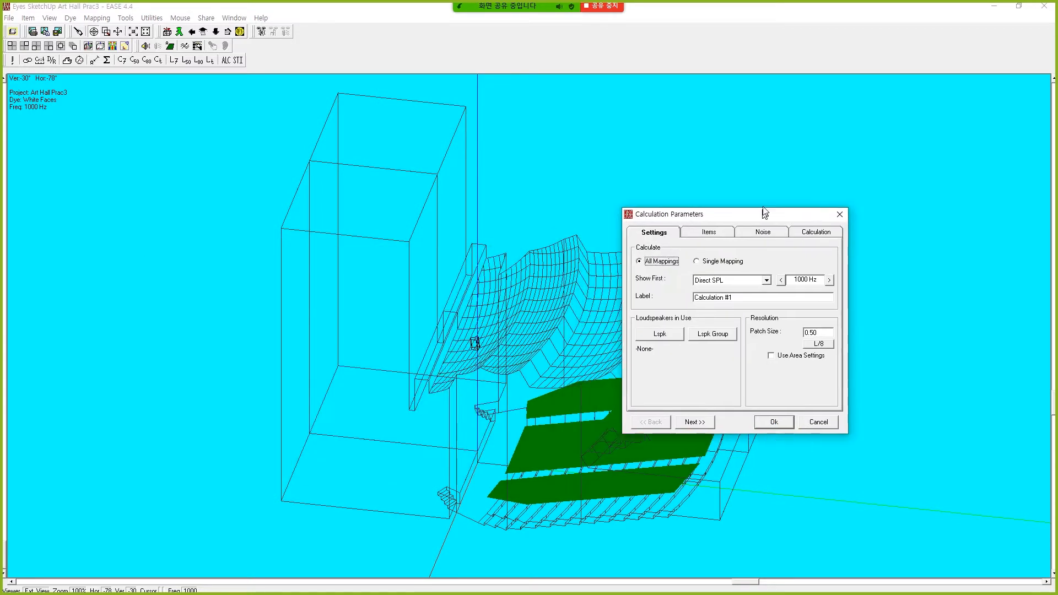
{"action": "left_click", "coordinate": [655, 280]}
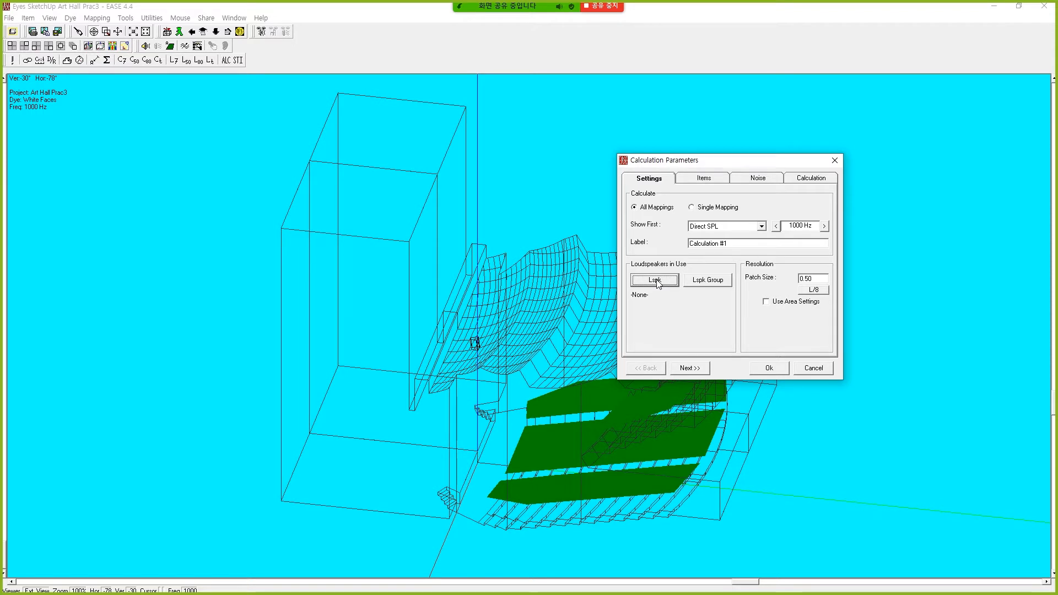
{"action": "left_click", "coordinate": [655, 282]}
{"action": "left_click_drag", "start_coordinate": [736, 218], "coordinate": [876, 124]}
{"action": "left_click", "coordinate": [874, 142]}
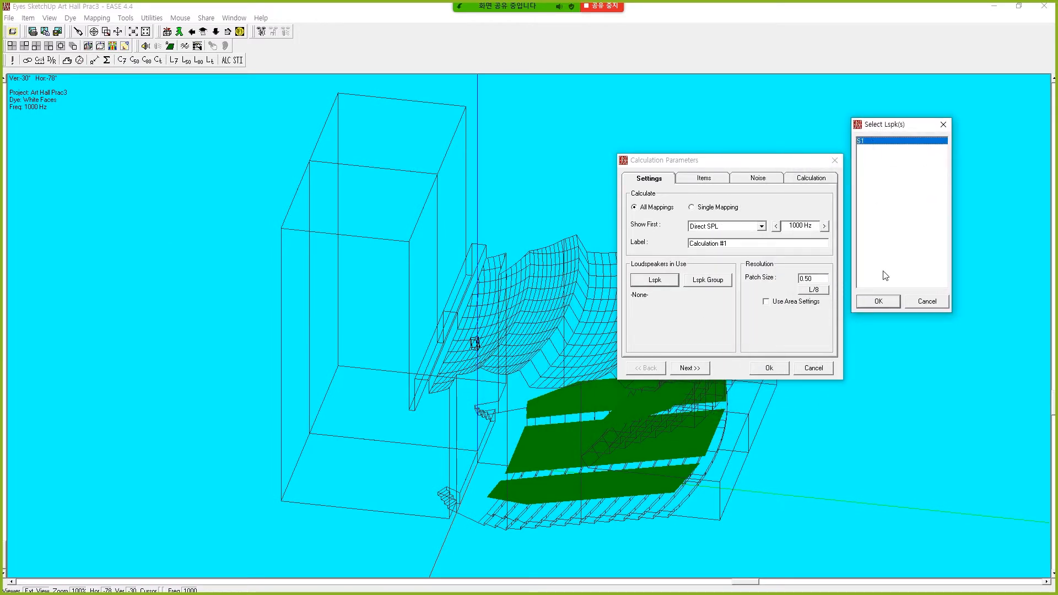
{"action": "left_click", "coordinate": [879, 302]}
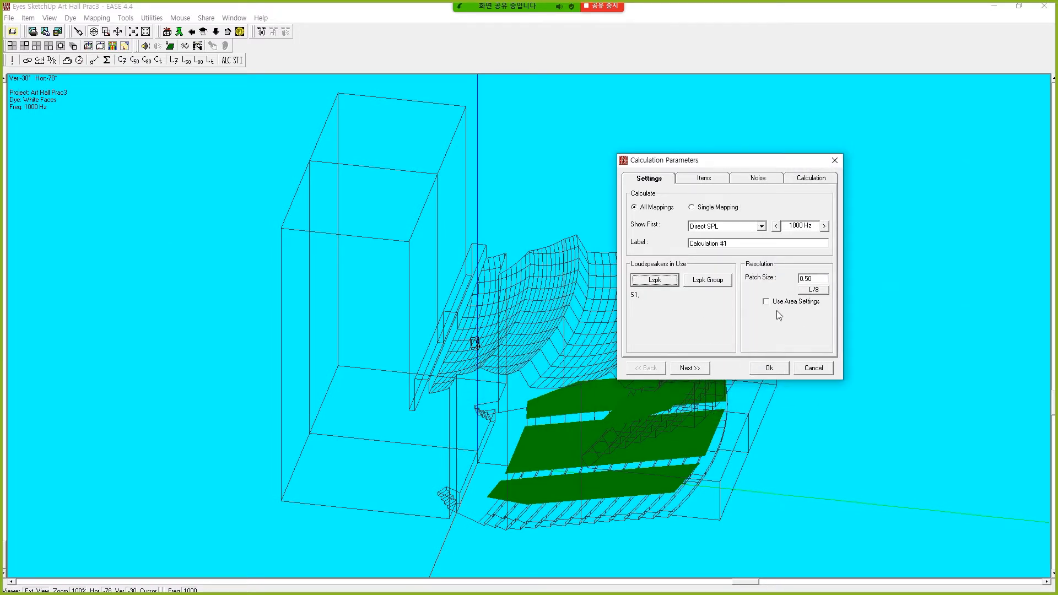
Keep the mapping on the audience areas and raise the noise level by three 10 dB increments.
{"action": "left_click", "coordinate": [689, 368]}
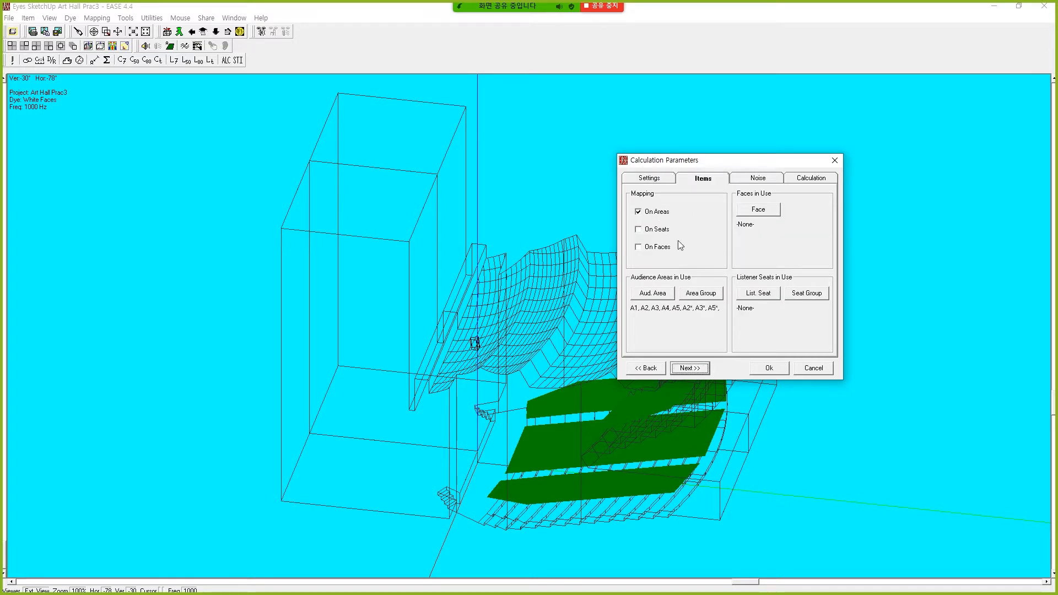
{"action": "left_click", "coordinate": [690, 368]}
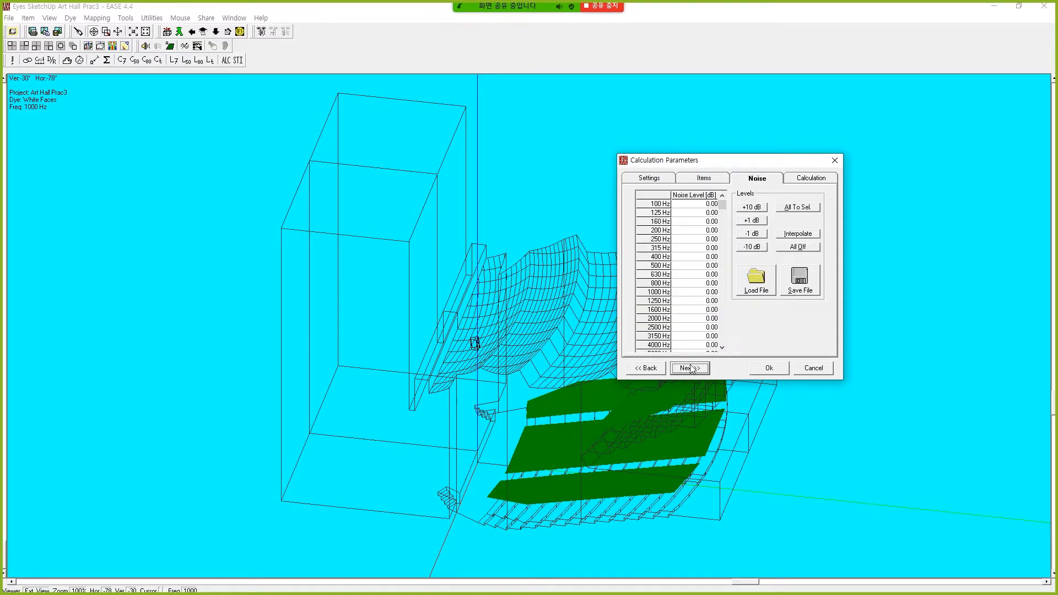
{"action": "left_click", "coordinate": [752, 207]}
{"action": "left_click", "coordinate": [752, 207]}
{"action": "left_click", "coordinate": [752, 207]}
Run the mapping with shadow, a split time of 15 ms and the interference sum set to 1/3rd Octave.
{"action": "left_click", "coordinate": [692, 369]}
{"action": "left_click_drag", "start_coordinate": [710, 287], "coordinate": [686, 289]}
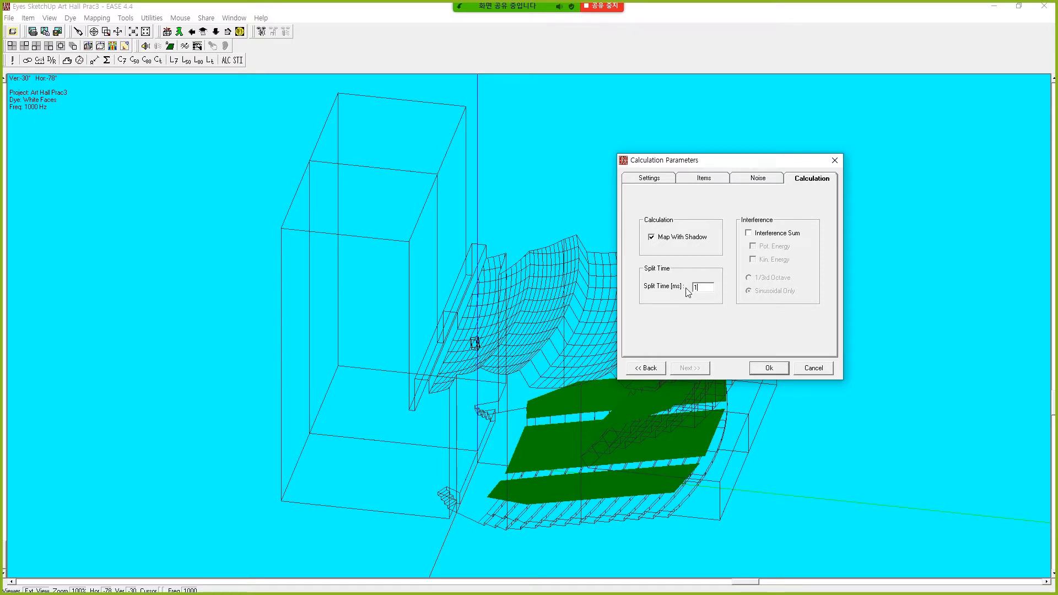
{"action": "left_click", "coordinate": [748, 233]}
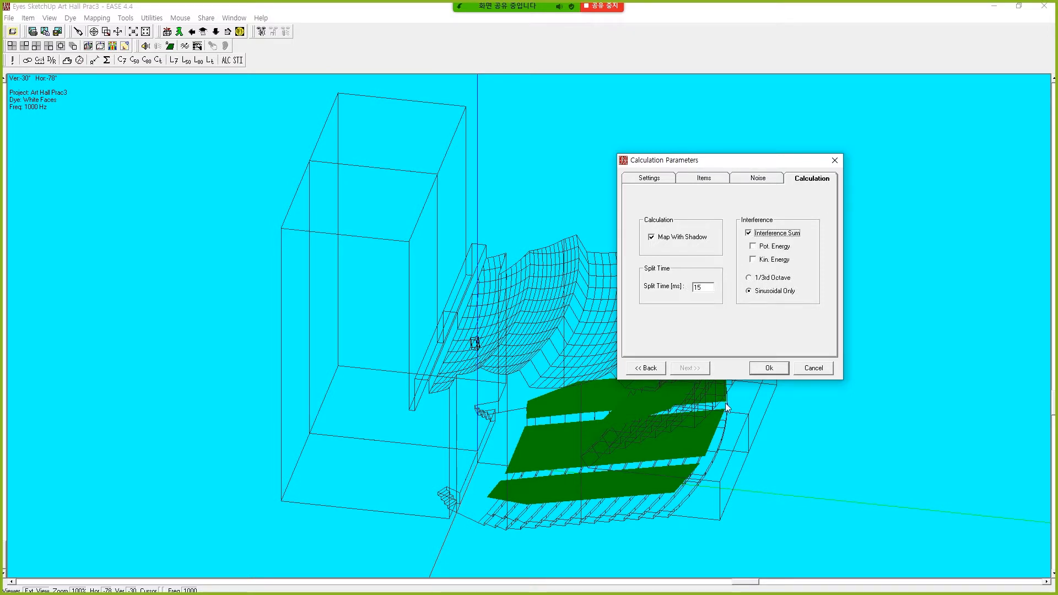
{"action": "left_click", "coordinate": [753, 233]}
{"action": "left_click", "coordinate": [753, 233]}
{"action": "left_click", "coordinate": [748, 278]}
{"action": "left_click", "coordinate": [654, 239]}
{"action": "left_click_drag", "start_coordinate": [698, 287], "coordinate": [702, 291]}
{"action": "left_click", "coordinate": [651, 238]}
{"action": "left_click", "coordinate": [748, 234]}
{"action": "left_click", "coordinate": [749, 235]}
{"action": "left_click", "coordinate": [749, 278]}
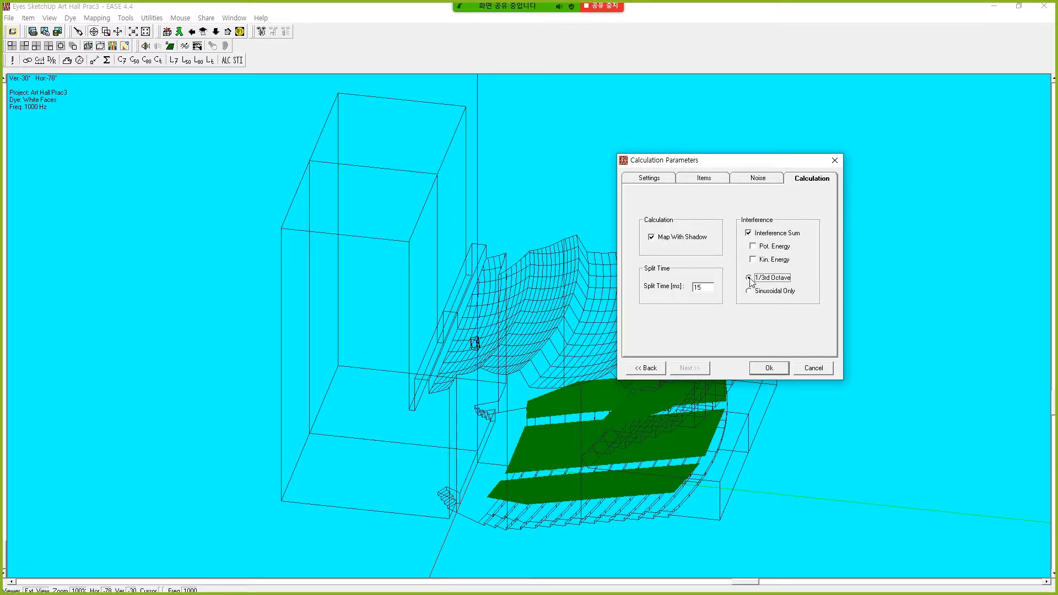
{"action": "left_click", "coordinate": [760, 368]}
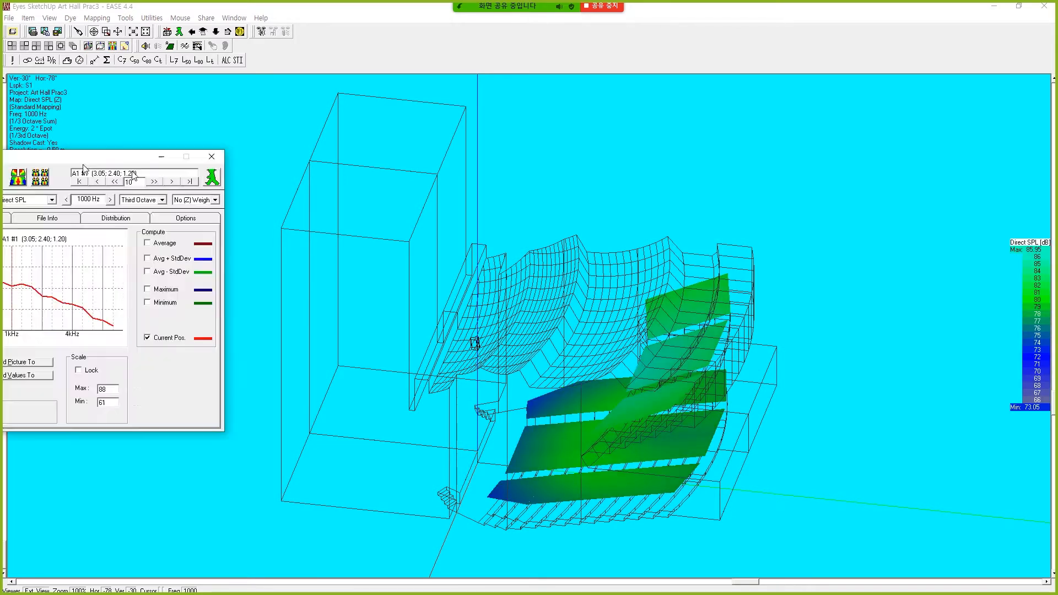
Switch the Direct SPL bandwidth to One Octave and redraw the mapping on the audience areas.
{"action": "left_click_drag", "start_coordinate": [529, 137], "coordinate": [233, 114]}
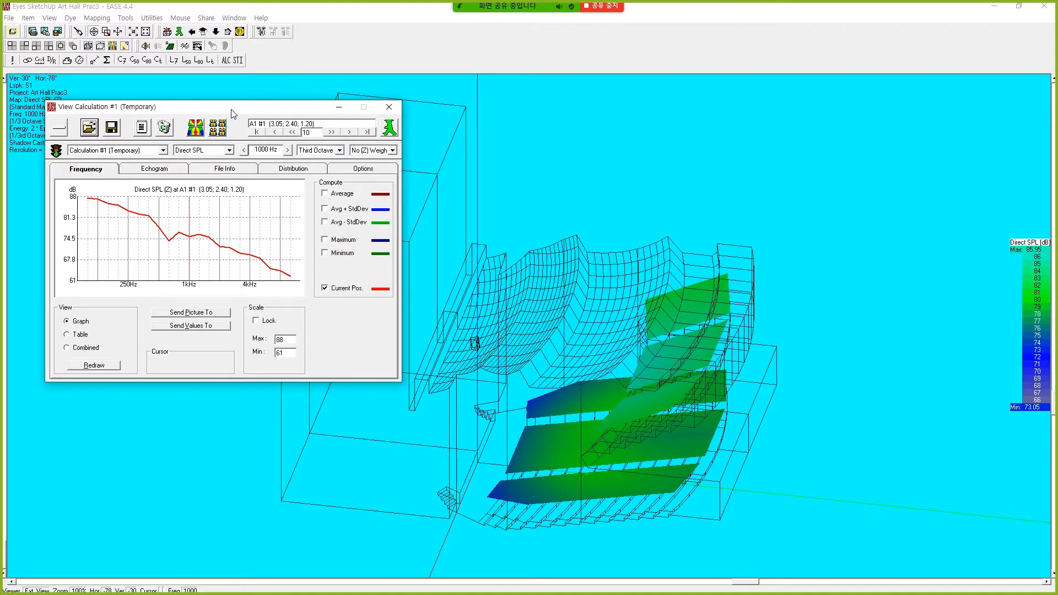
{"action": "left_click", "coordinate": [340, 150]}
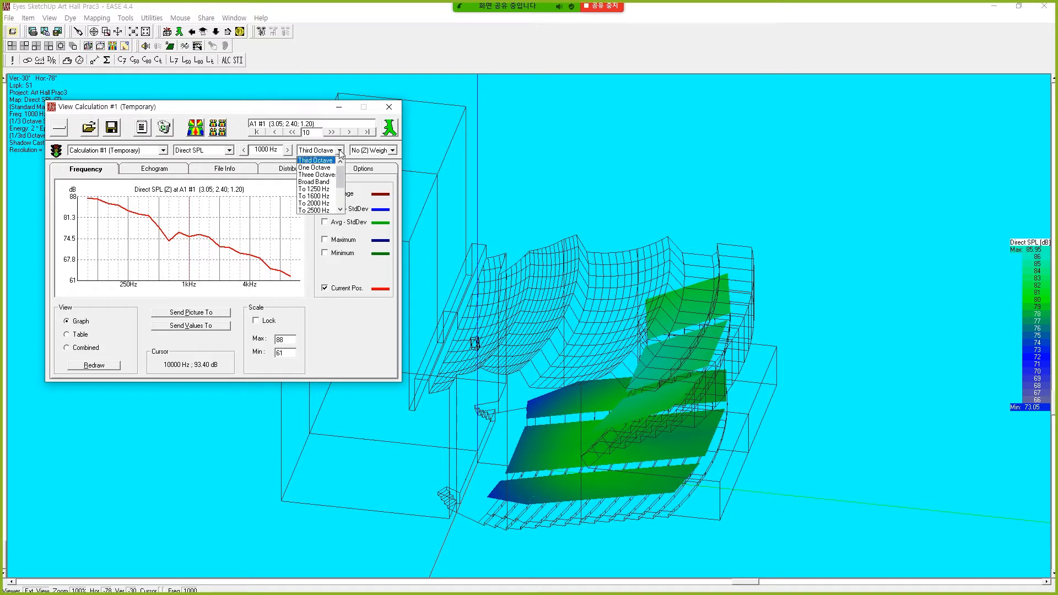
{"action": "left_click", "coordinate": [329, 168]}
{"action": "left_click", "coordinate": [198, 128]}
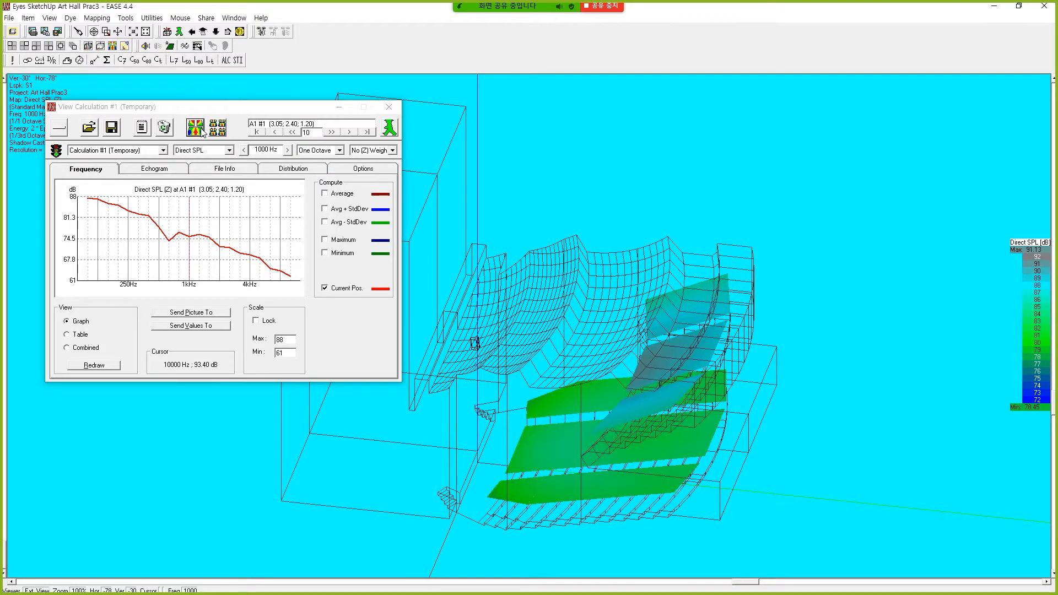
Show the distribution of Direct SPL values and raise the frequency to 1600 Hz.
{"action": "left_click", "coordinate": [292, 169]}
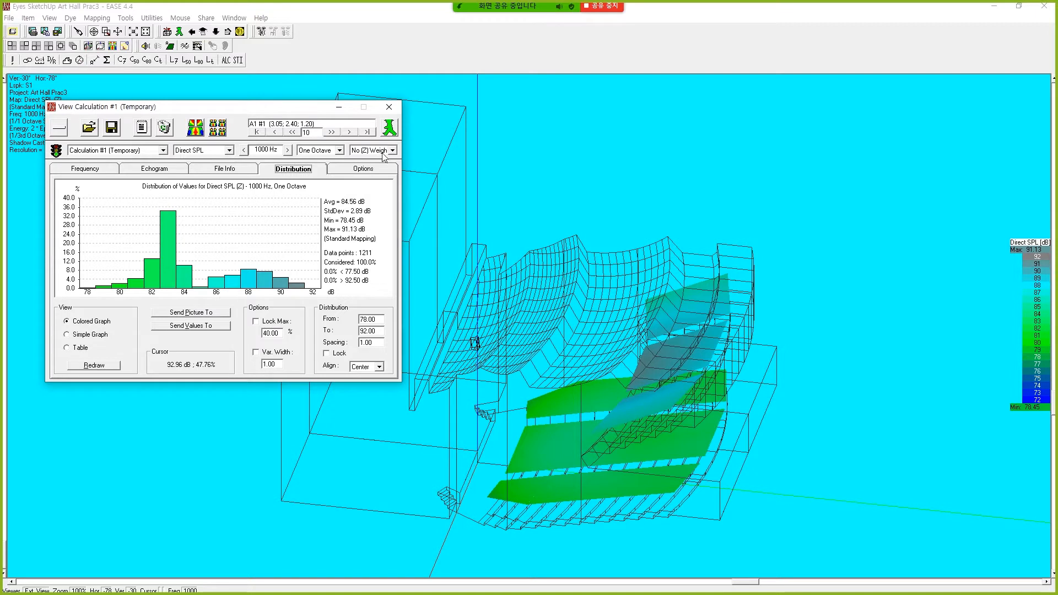
{"action": "left_click", "coordinate": [287, 150]}
{"action": "left_click", "coordinate": [287, 150]}
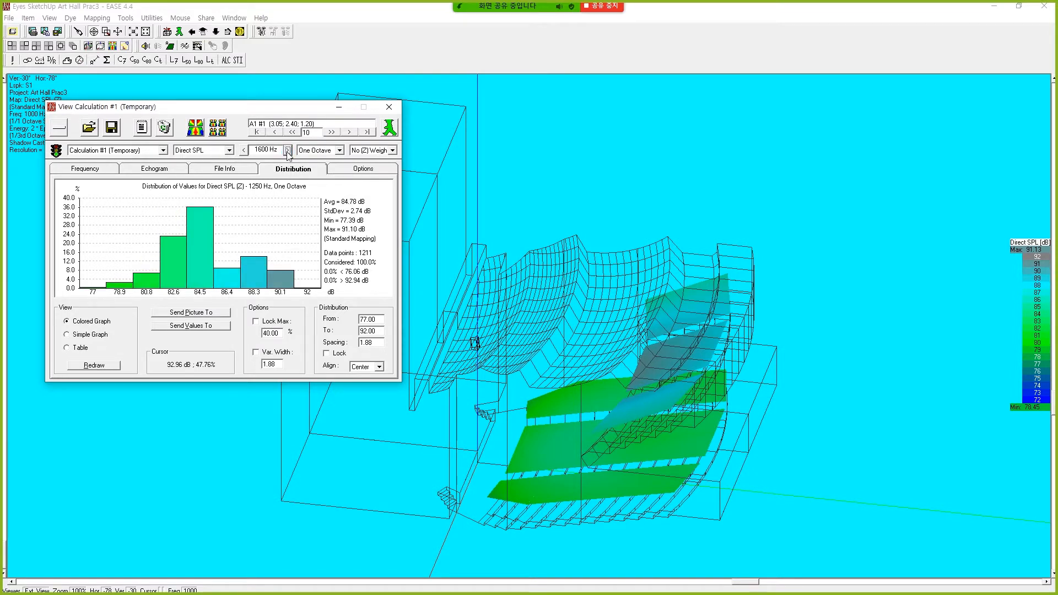
Raise the Direct SPL frequency to 4000 Hz and redraw the mapping on the audience areas.
{"action": "left_click", "coordinate": [286, 149]}
{"action": "left_click", "coordinate": [287, 149]}
{"action": "left_click", "coordinate": [287, 149]}
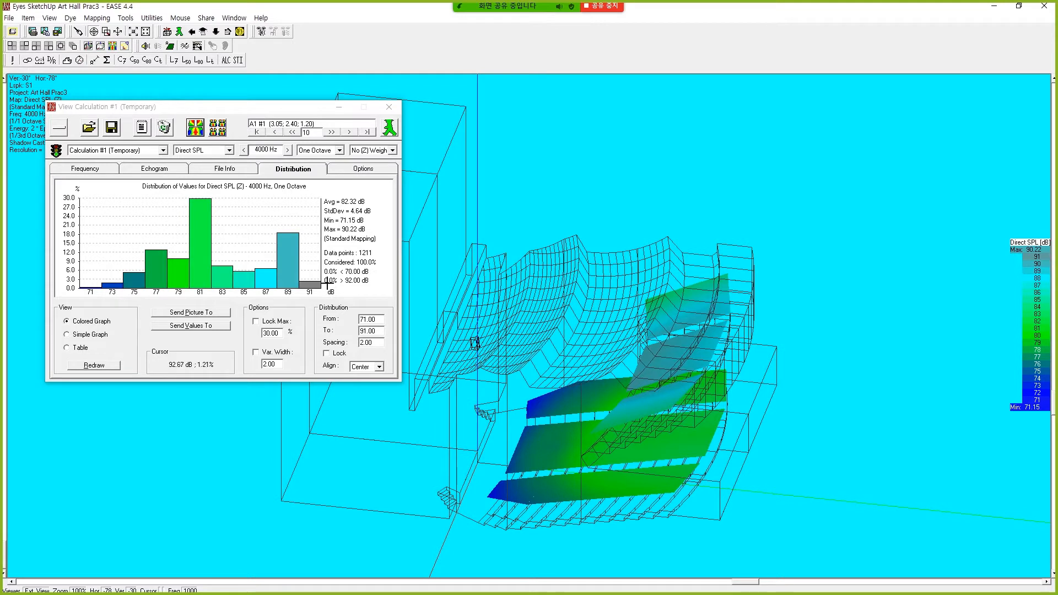
Redraw the audience mapping for Broad Band Direct SPL at 5000 Hz and inspect it from another angle.
{"action": "left_click", "coordinate": [340, 151]}
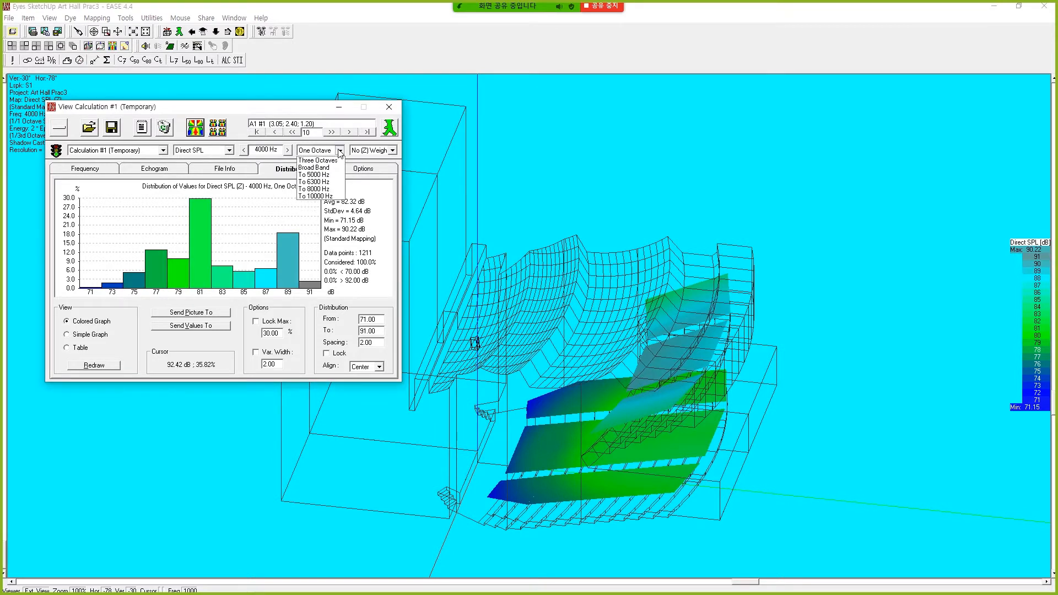
{"action": "left_click", "coordinate": [320, 182]}
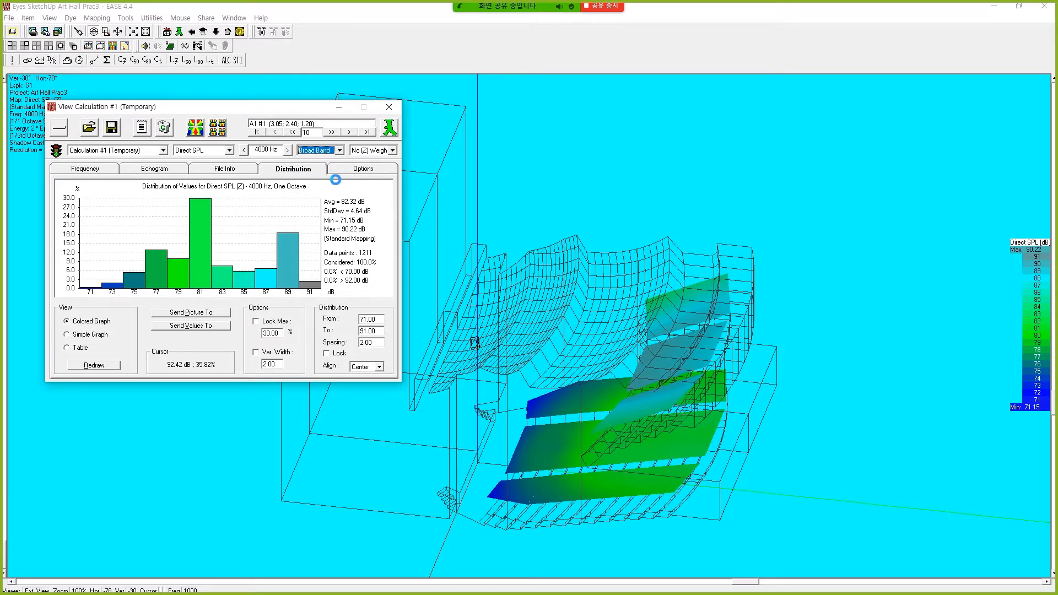
{"action": "left_click", "coordinate": [288, 151]}
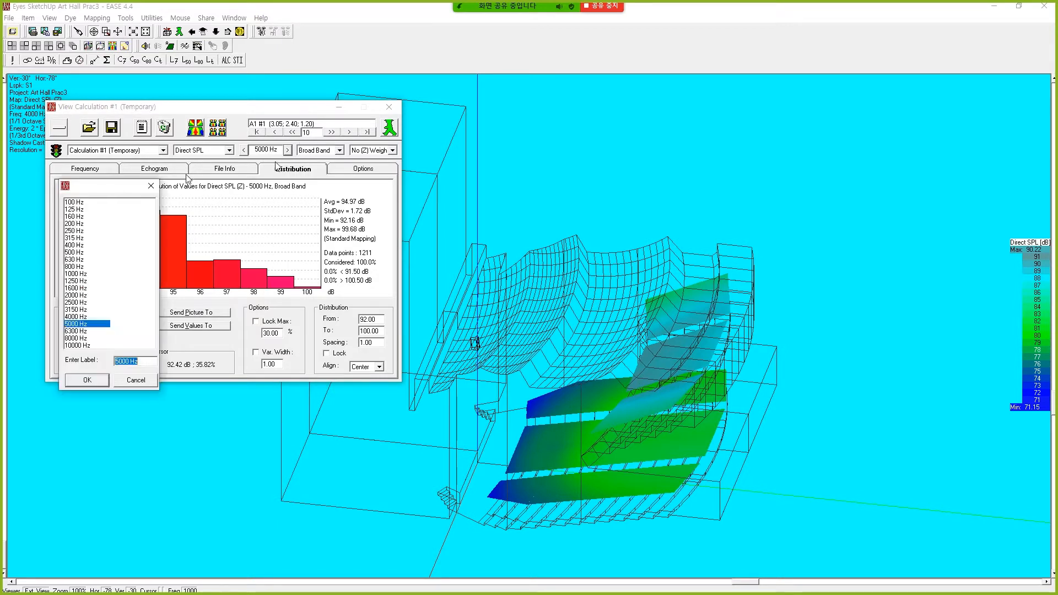
{"action": "left_click", "coordinate": [537, 318]}
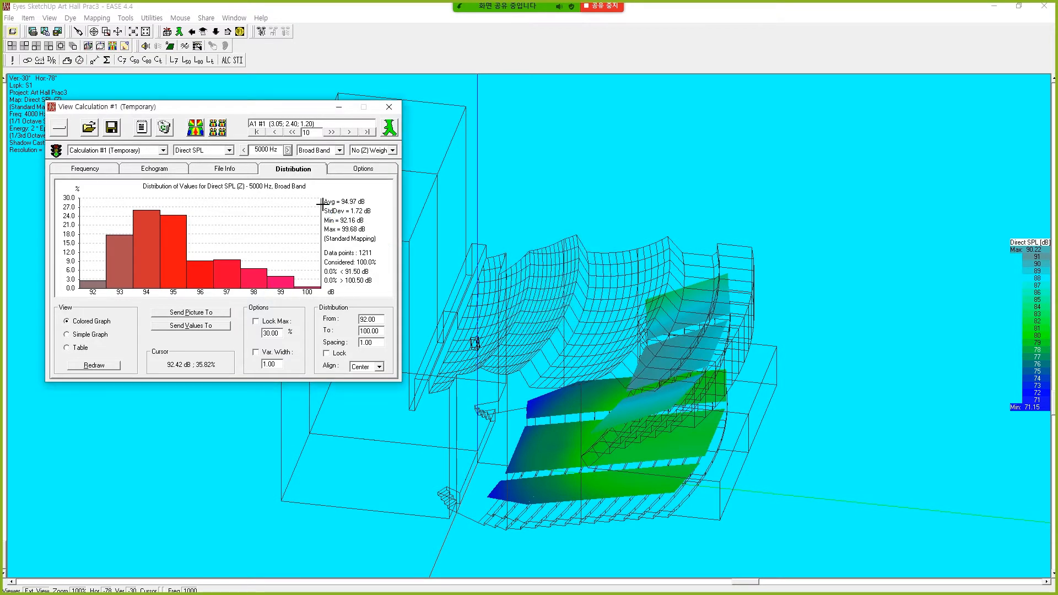
{"action": "left_click", "coordinate": [195, 127]}
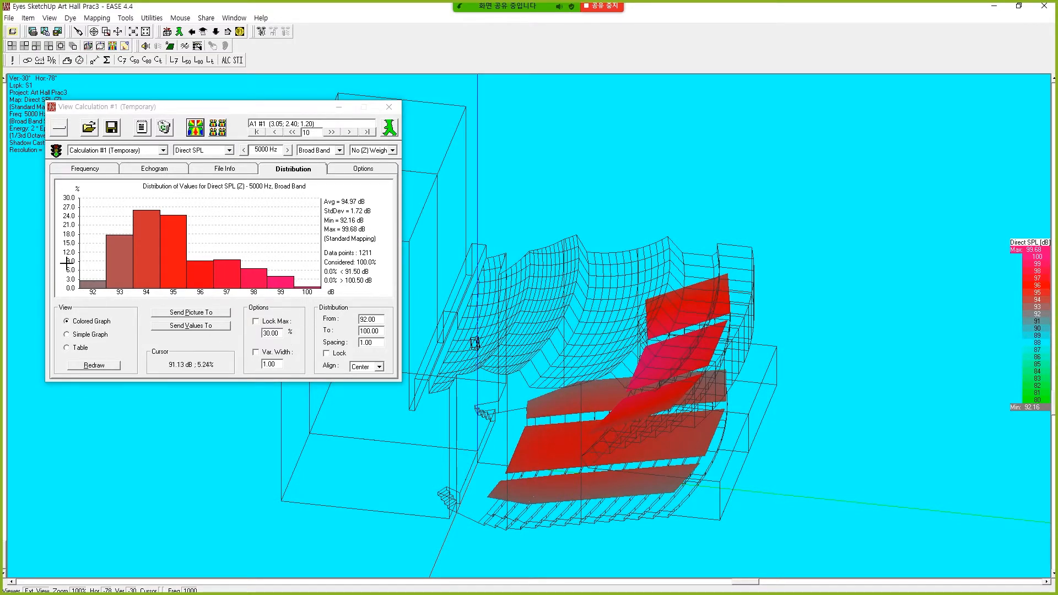
{"action": "left_click_drag", "start_coordinate": [741, 585], "coordinate": [840, 582]}
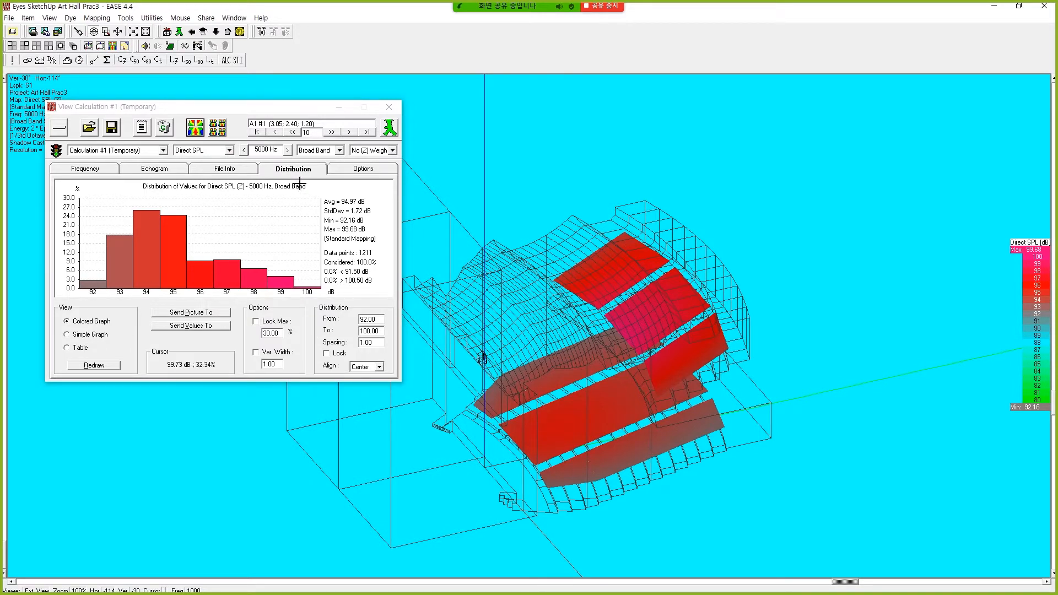
Return the bandwidth to One Octave at 4000 Hz and redraw the Direct SPL mapping.
{"action": "left_click", "coordinate": [340, 151]}
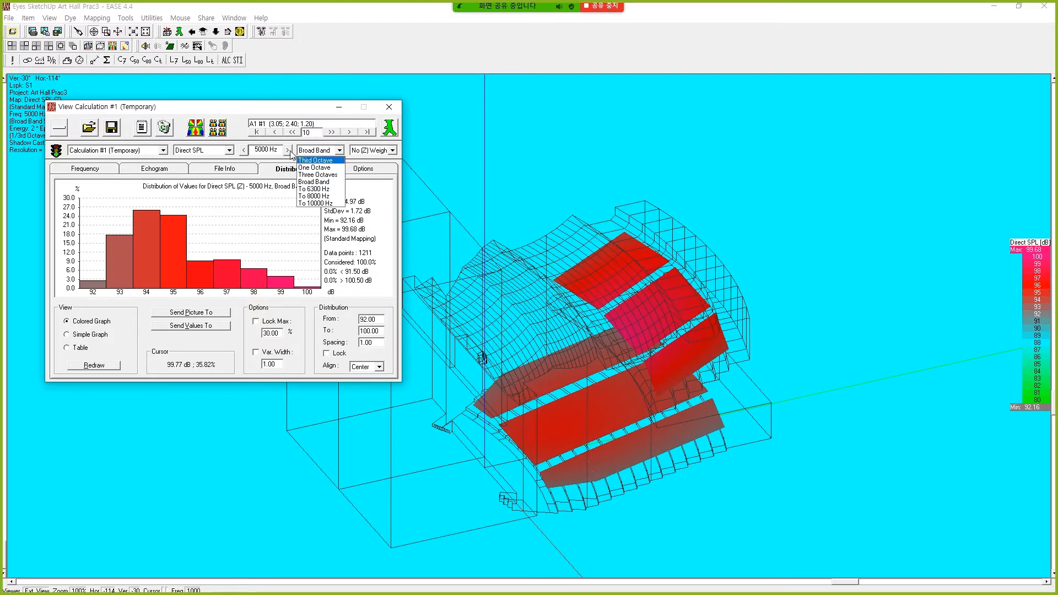
{"action": "left_click", "coordinate": [333, 167]}
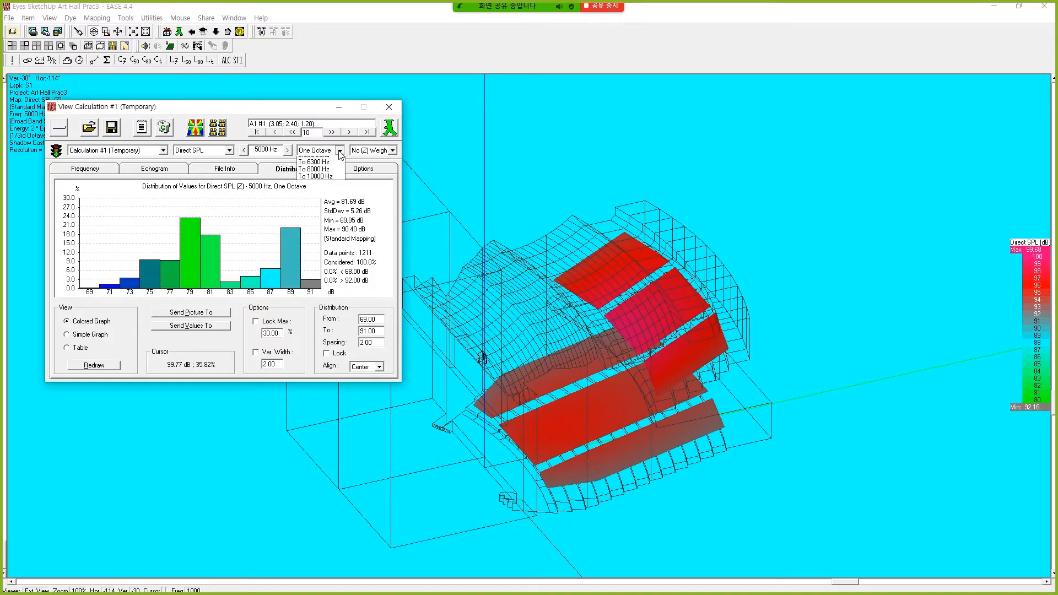
{"action": "left_click", "coordinate": [340, 150]}
{"action": "left_click", "coordinate": [314, 167]}
{"action": "left_click", "coordinate": [287, 150]}
{"action": "left_click", "coordinate": [244, 150]}
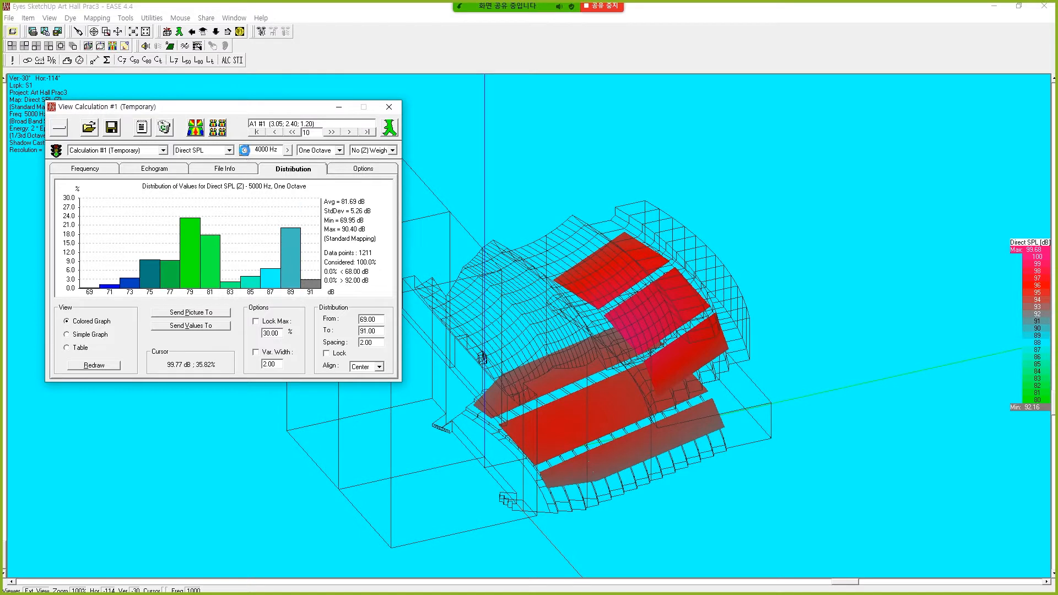
{"action": "left_click", "coordinate": [244, 150]}
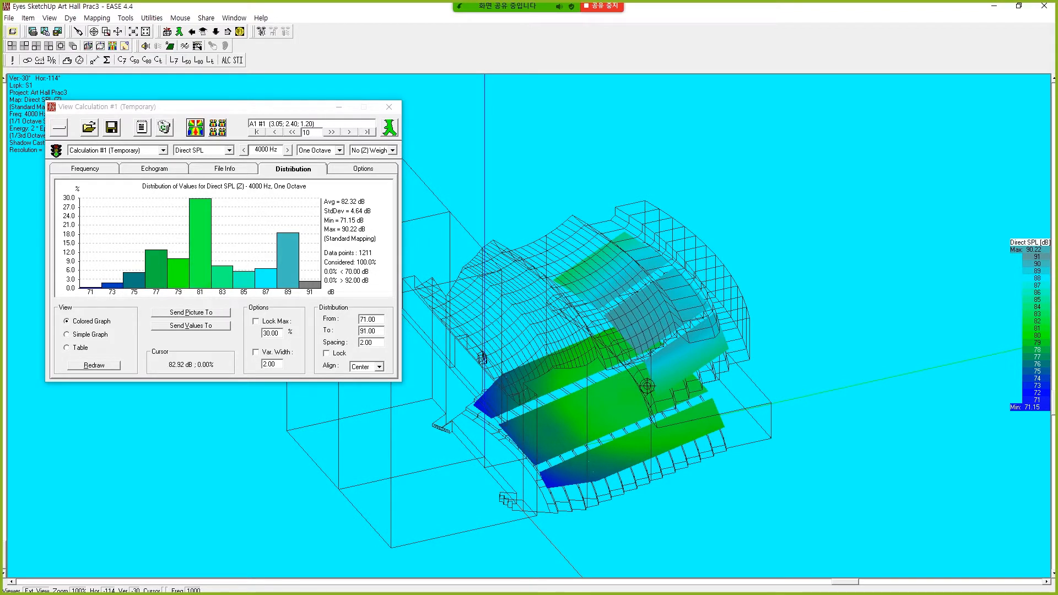
Set the Direct SPL frequency to 200 Hz and redraw the mapping on the audience areas.
{"action": "left_click", "coordinate": [245, 150]}
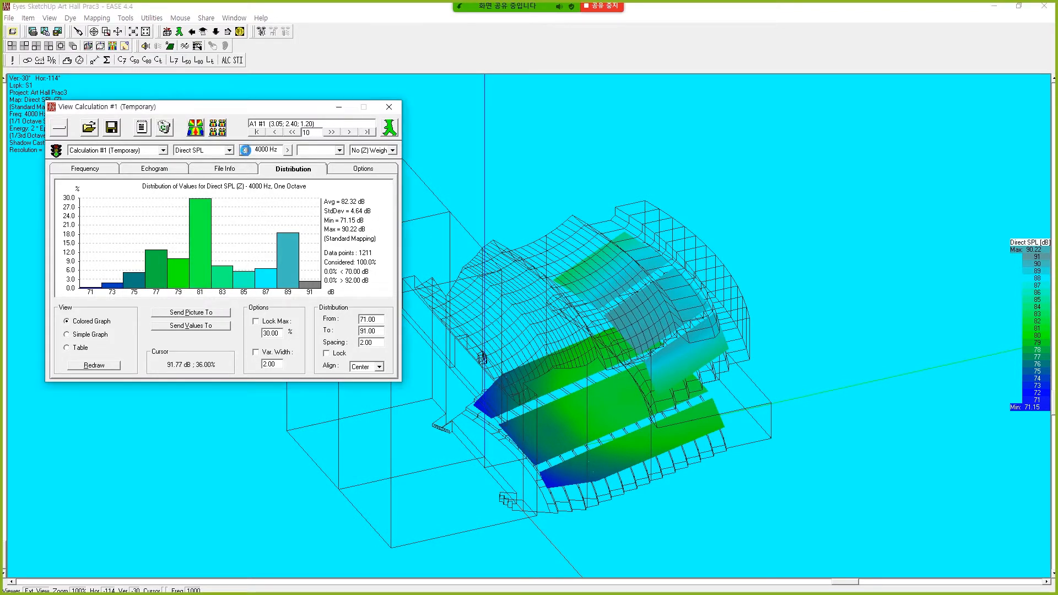
{"action": "left_click", "coordinate": [244, 150]}
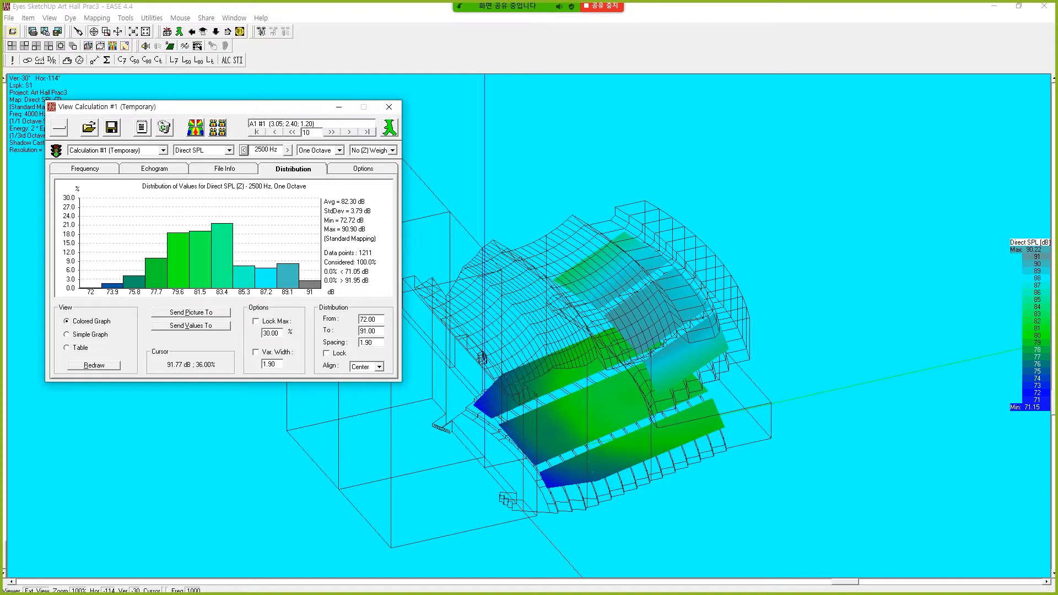
{"action": "left_click", "coordinate": [271, 152]}
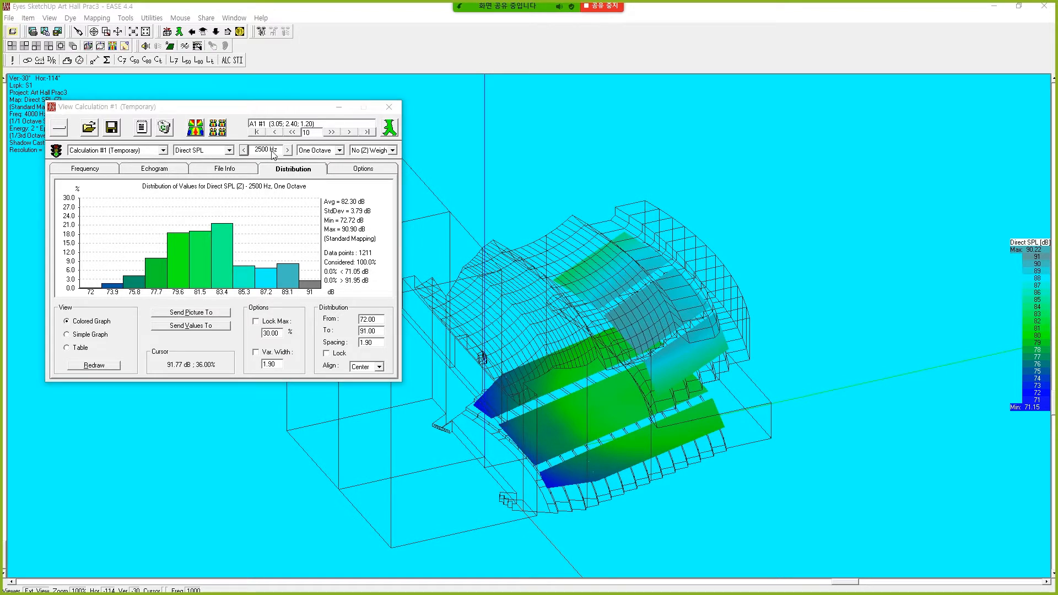
{"action": "left_click_drag", "start_coordinate": [803, 138], "coordinate": [866, 119]}
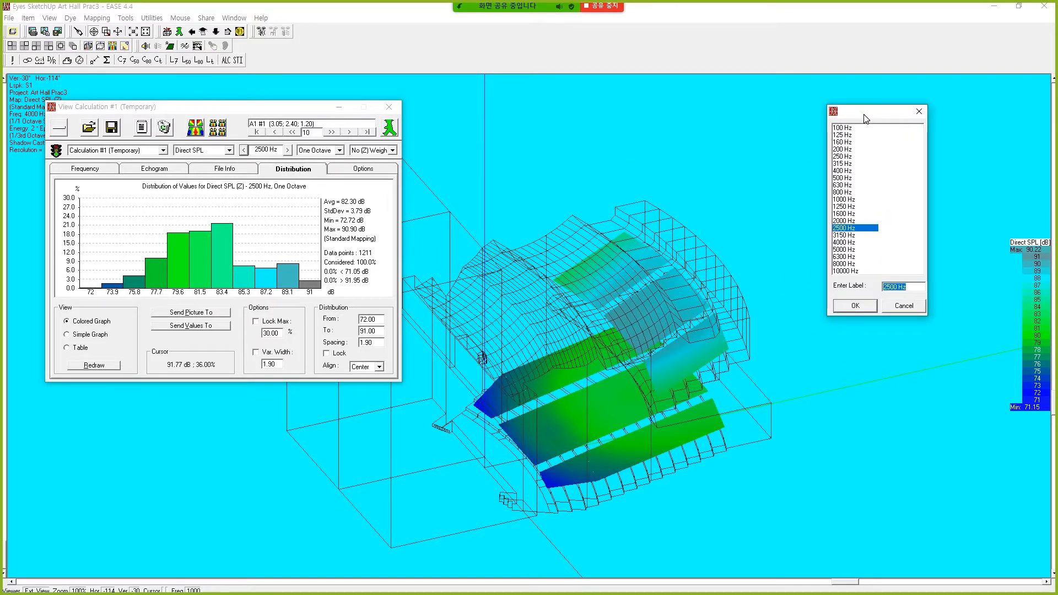
{"action": "left_click", "coordinate": [843, 149]}
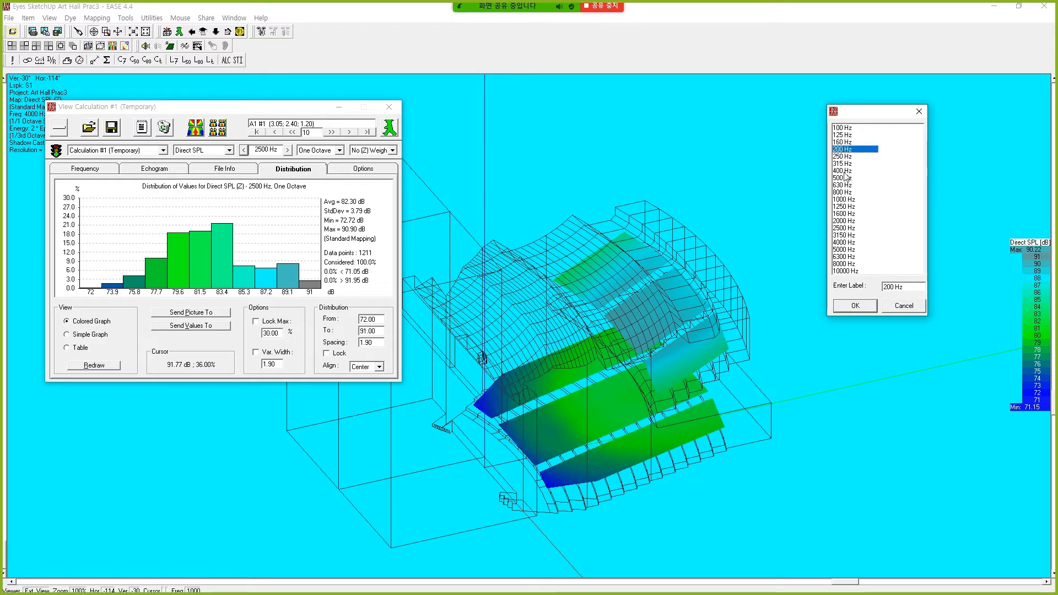
{"action": "left_click", "coordinate": [851, 306]}
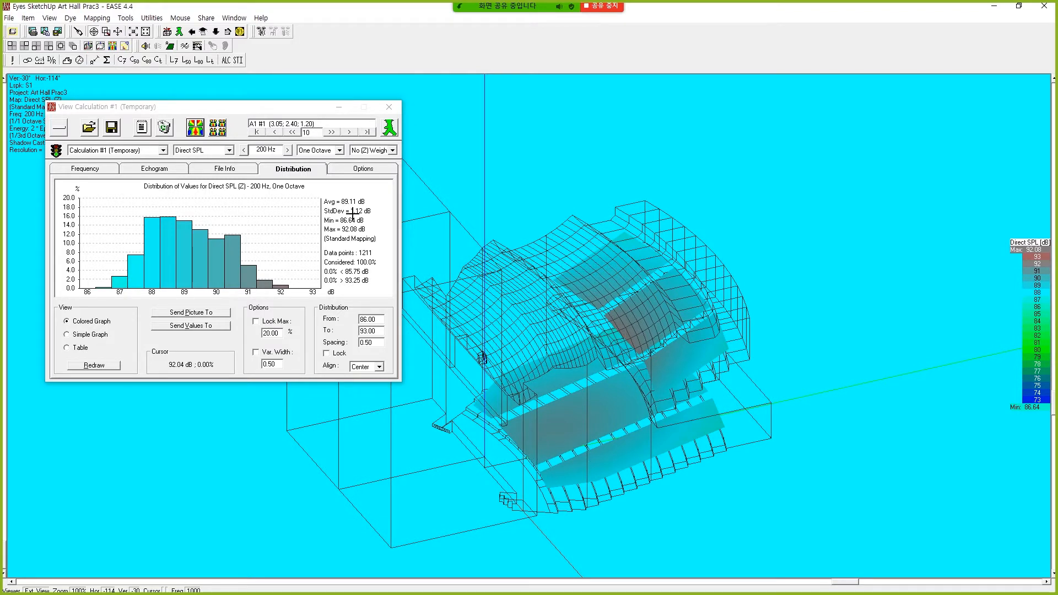
Step the frequency up from 200 Hz to compare distributions, redrawing the mapping at 2000 Hz and 4000 Hz.
{"action": "left_click", "coordinate": [287, 150]}
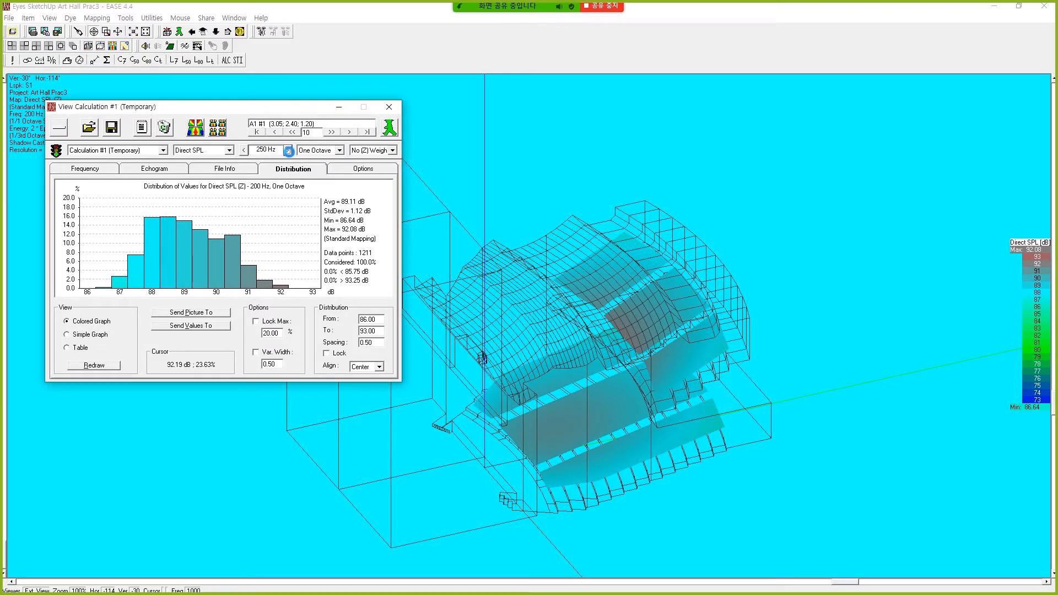
{"action": "left_click", "coordinate": [288, 151]}
{"action": "left_click", "coordinate": [288, 151]}
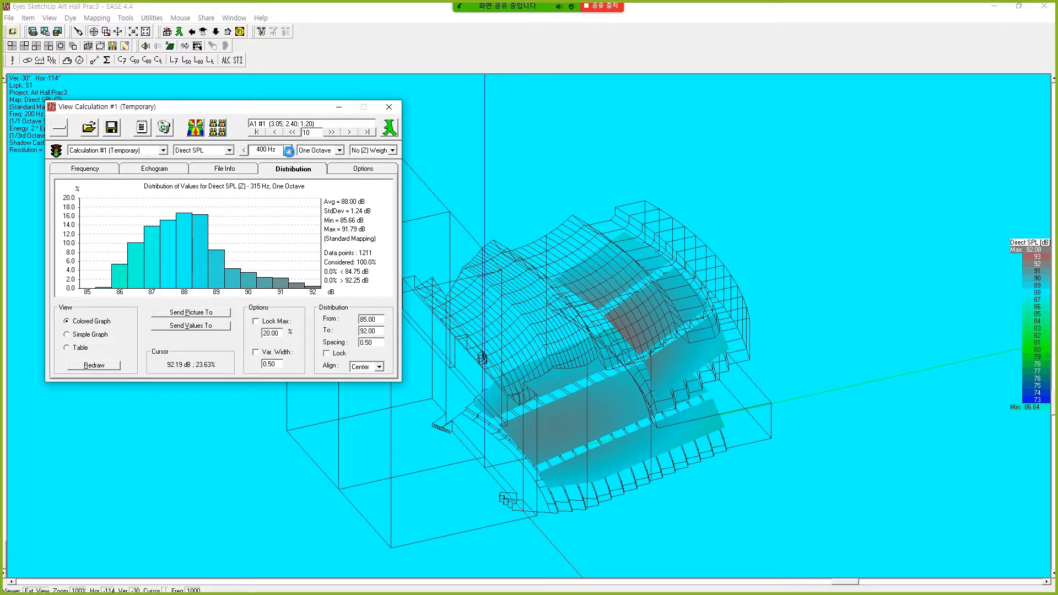
{"action": "left_click", "coordinate": [289, 151]}
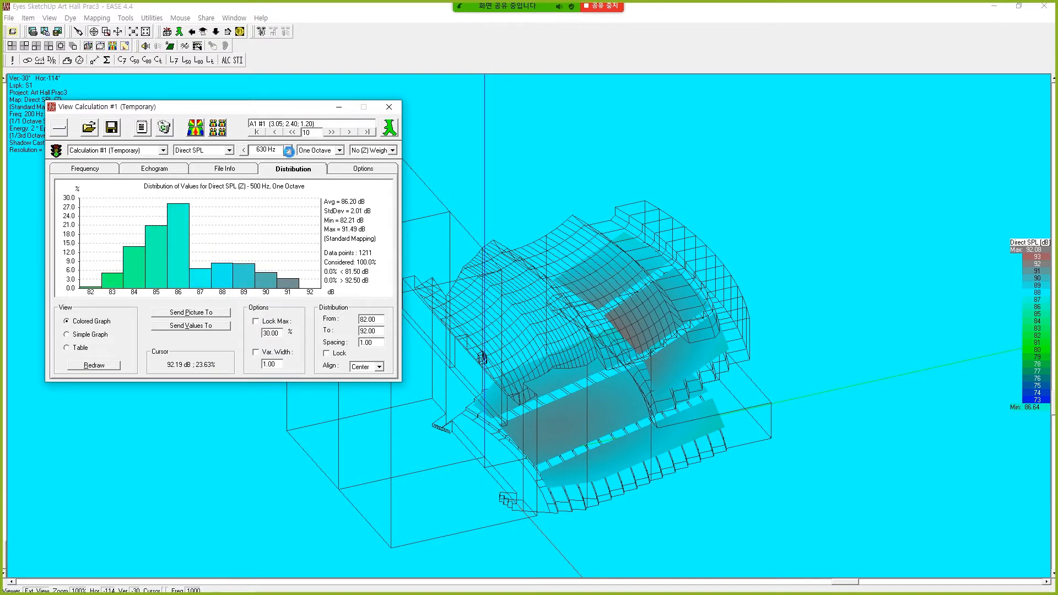
{"action": "left_click", "coordinate": [288, 151]}
{"action": "left_click", "coordinate": [288, 150]}
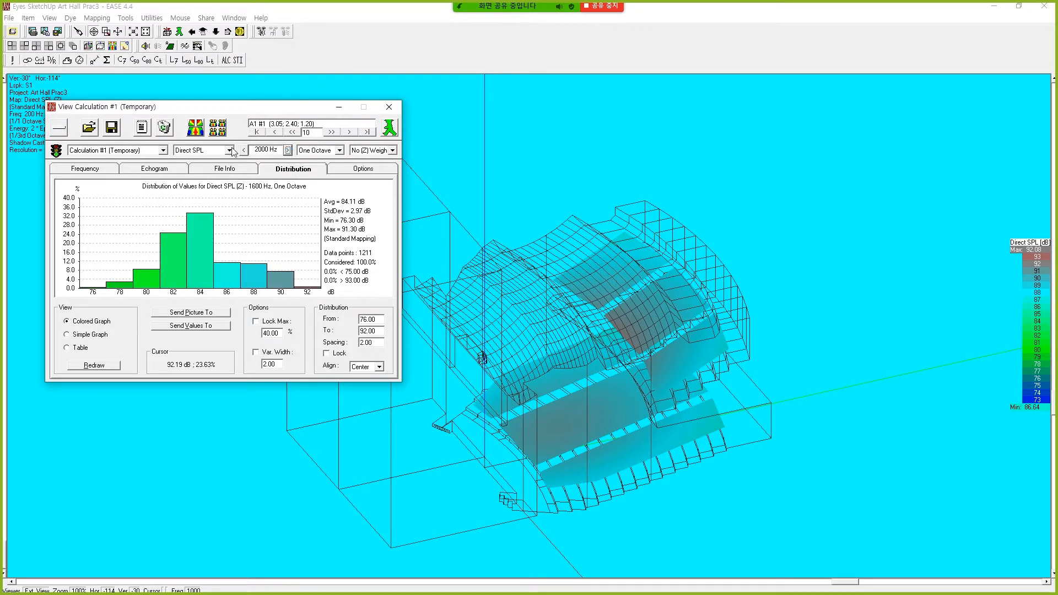
{"action": "left_click", "coordinate": [288, 150]}
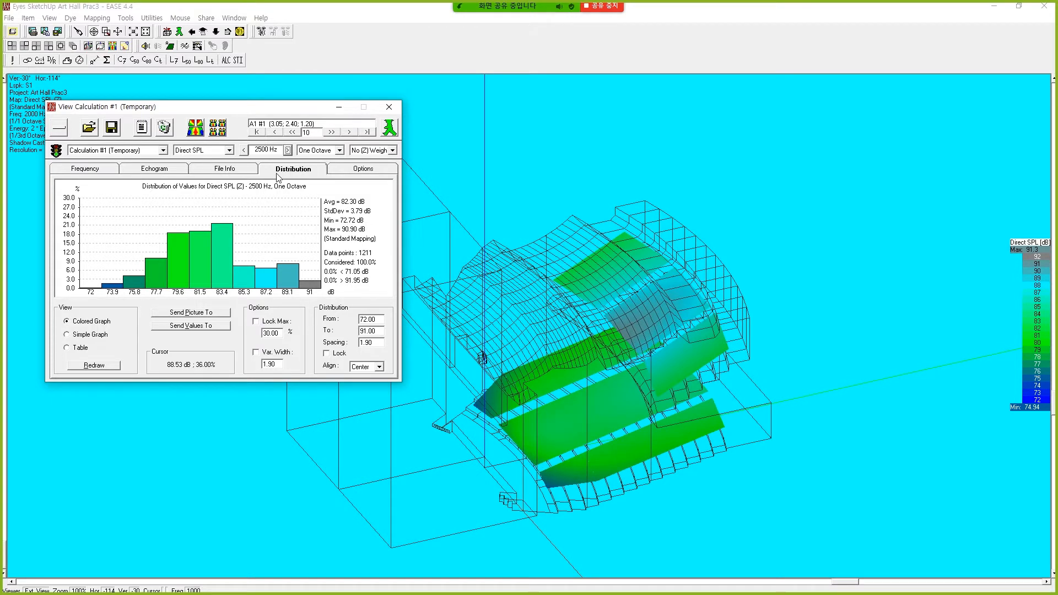
{"action": "left_click", "coordinate": [287, 150]}
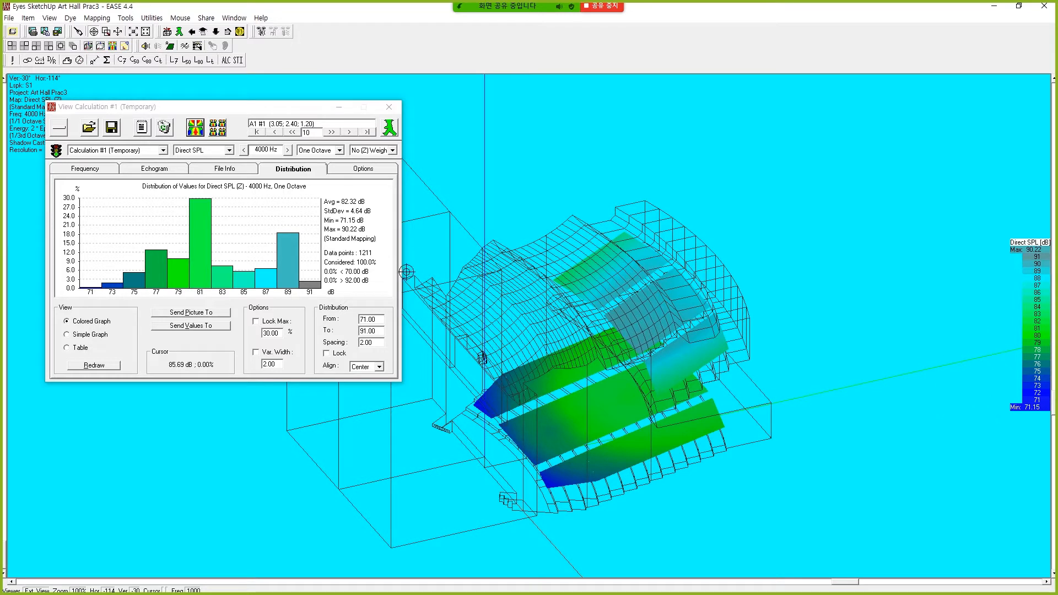
Set the frequency to 10000 Hz and redraw the mapping, first with One Octave and again with Broad Band.
{"action": "left_click", "coordinate": [274, 153]}
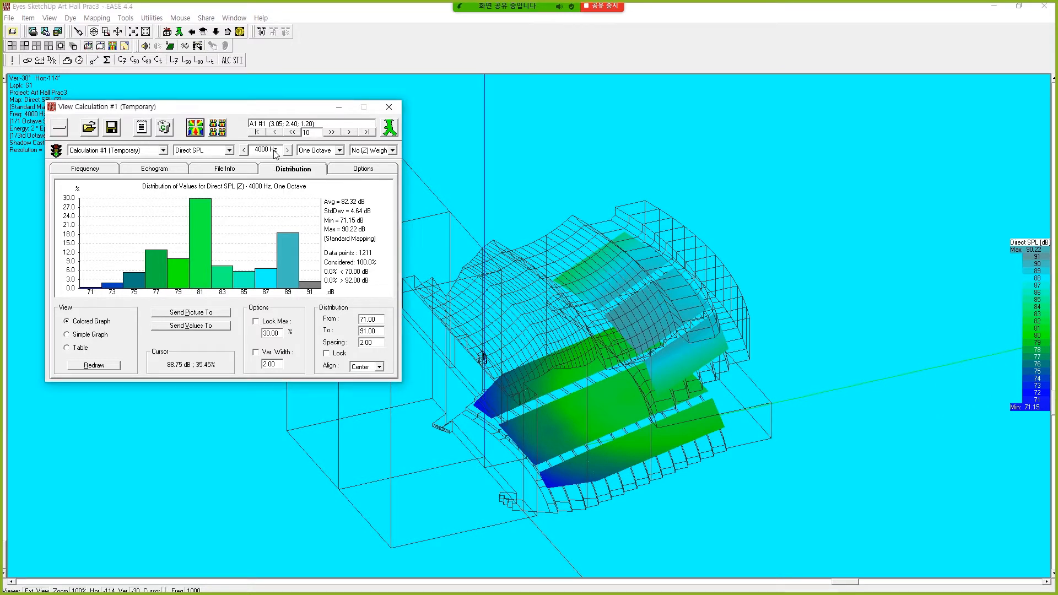
{"action": "key", "text": "alt+Tab"}
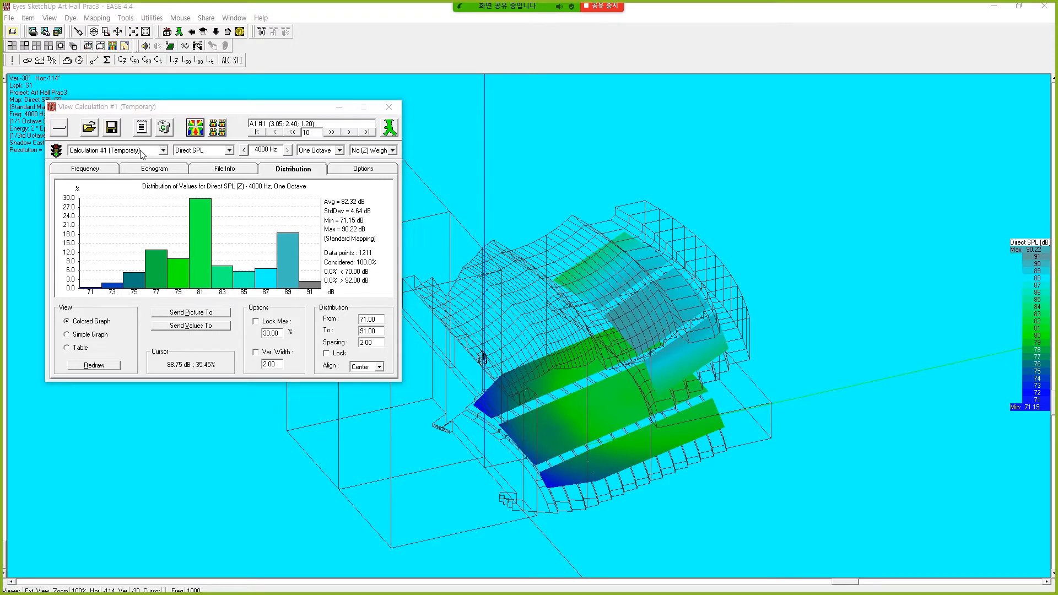
{"action": "left_click_drag", "start_coordinate": [649, 103], "coordinate": [786, 103]}
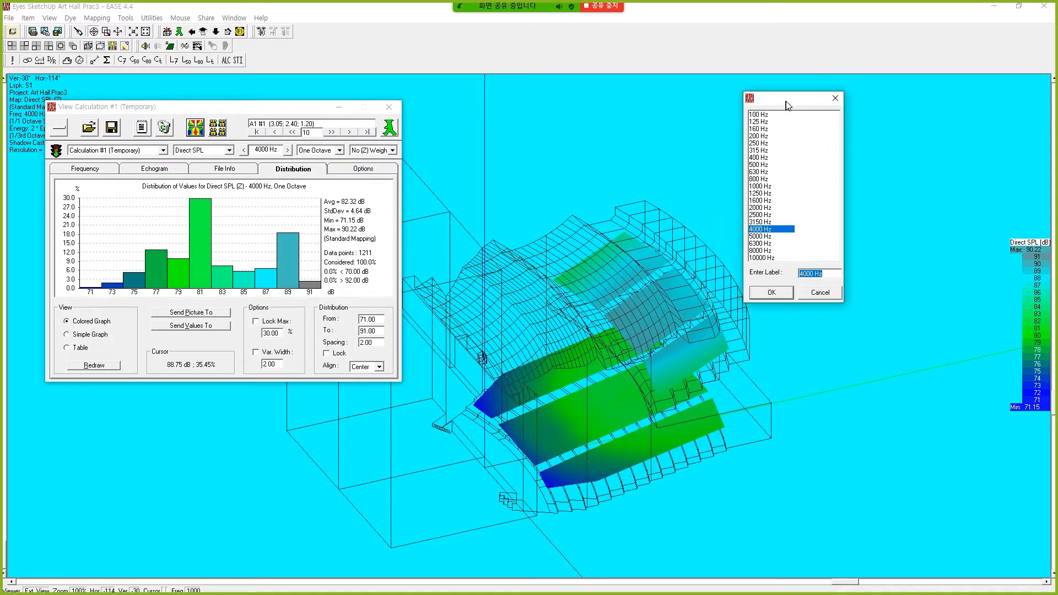
{"action": "left_click", "coordinate": [768, 257]}
{"action": "left_click", "coordinate": [771, 292]}
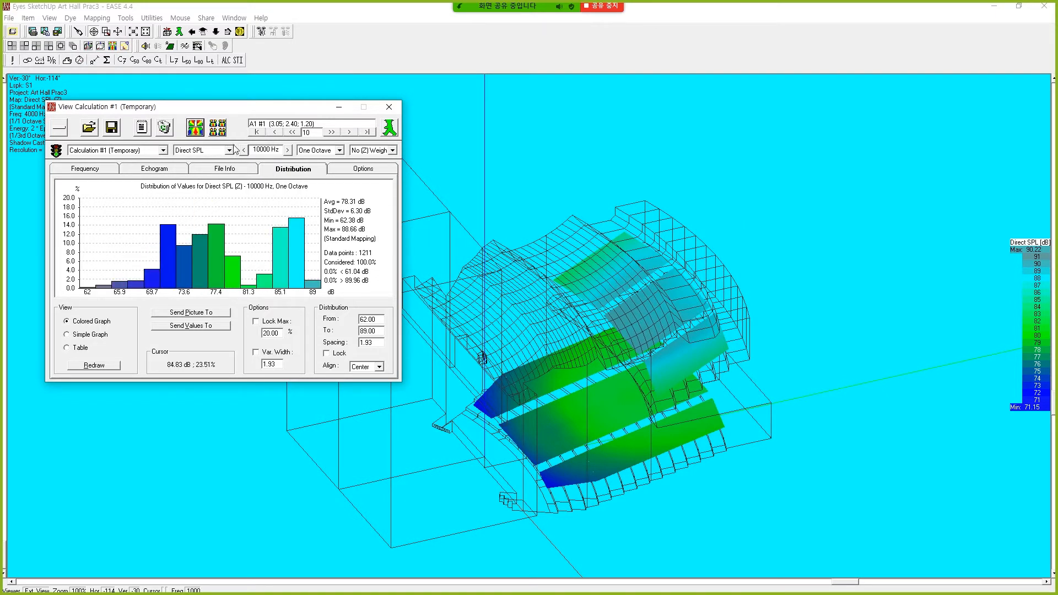
{"action": "left_click", "coordinate": [650, 337]}
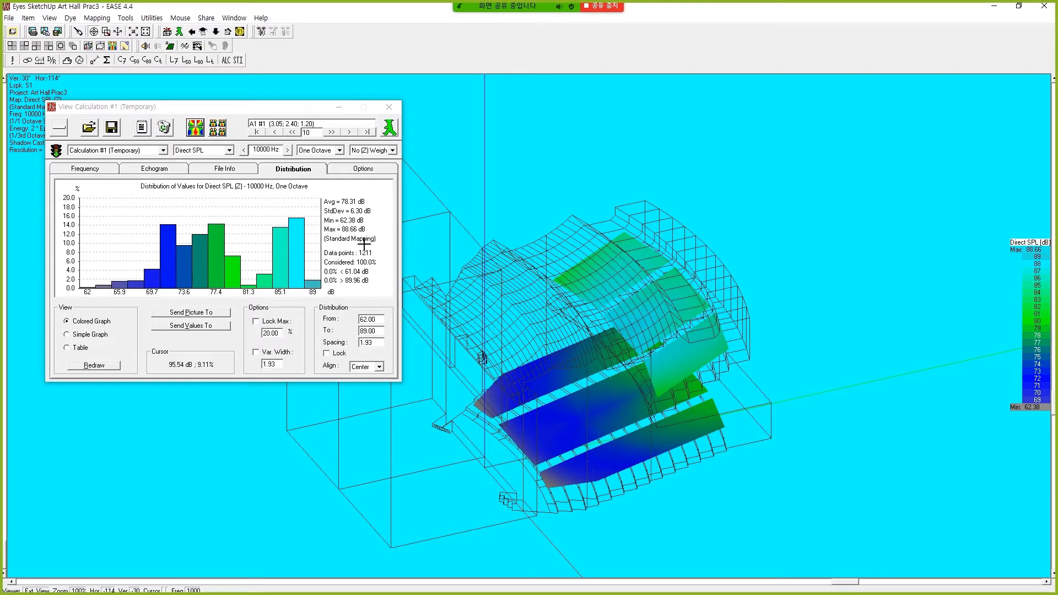
{"action": "left_click", "coordinate": [340, 151]}
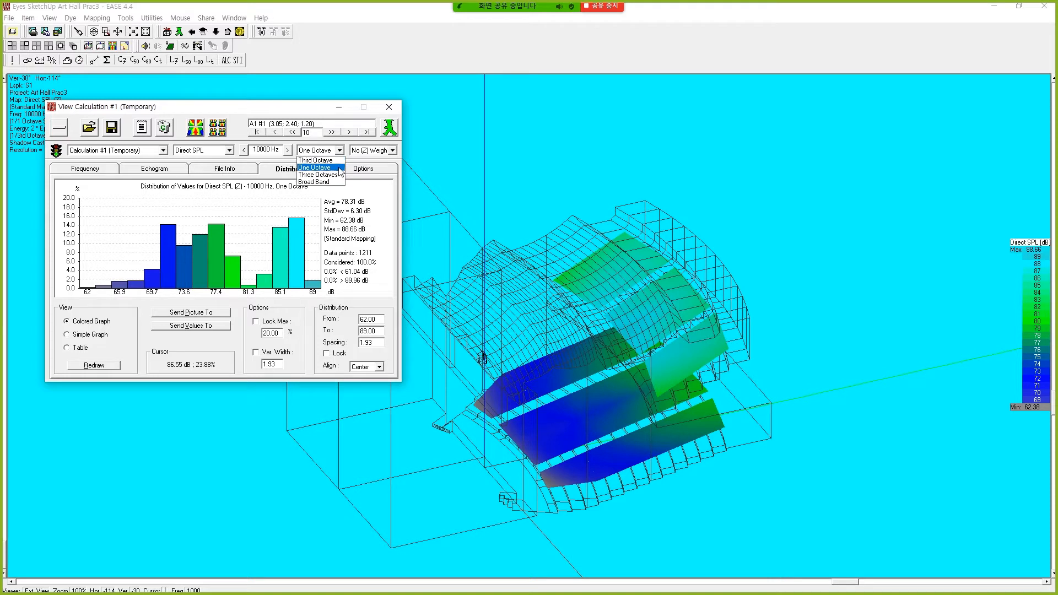
{"action": "left_click", "coordinate": [334, 182]}
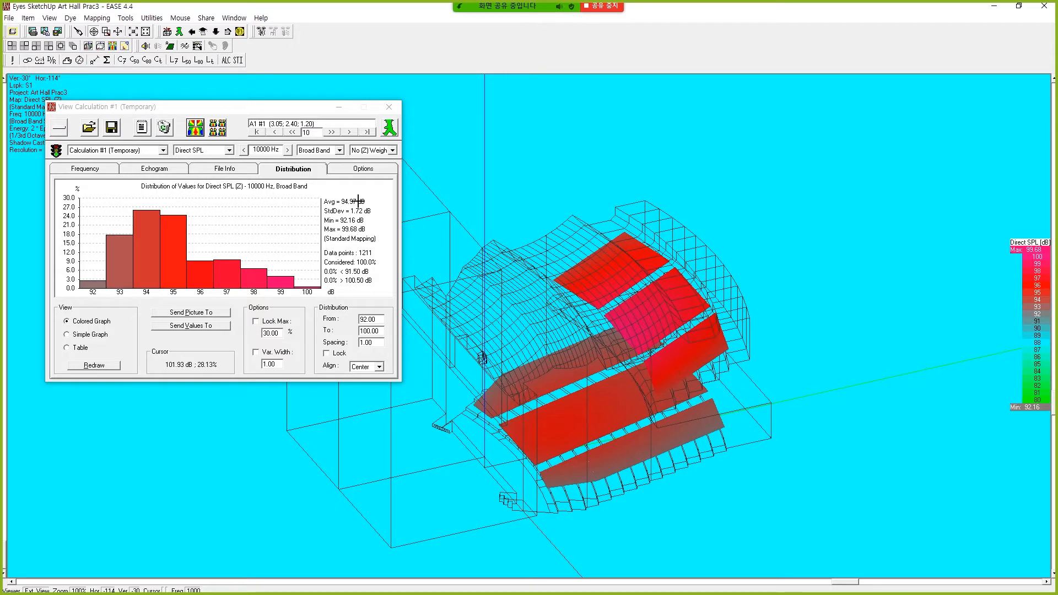
Set the bandwidth to One Octave and the frequency to 4000 Hz, and redraw the Direct SPL mapping.
{"action": "left_click", "coordinate": [339, 150]}
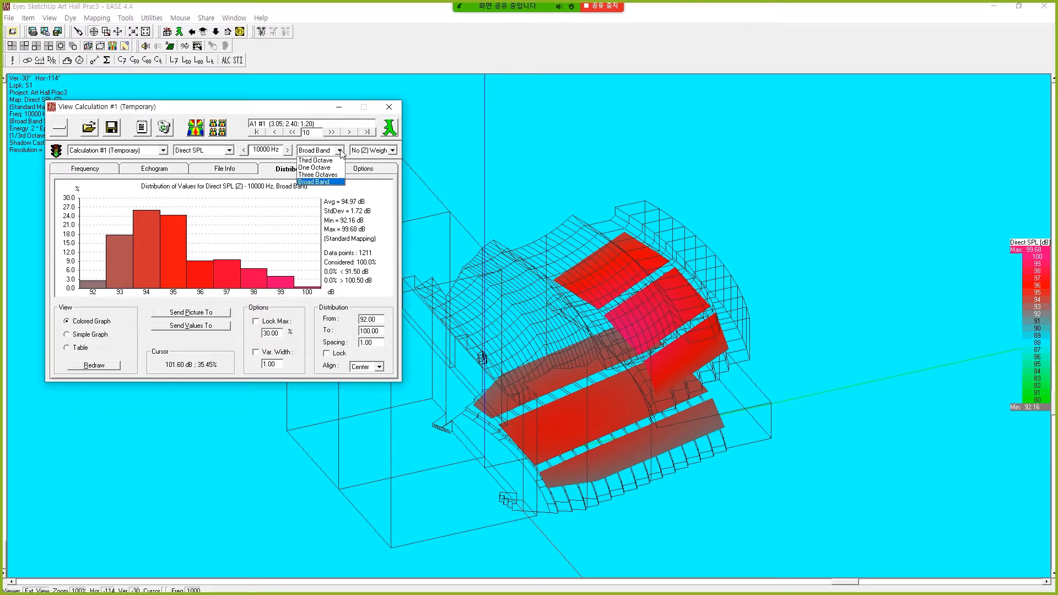
{"action": "left_click", "coordinate": [324, 167]}
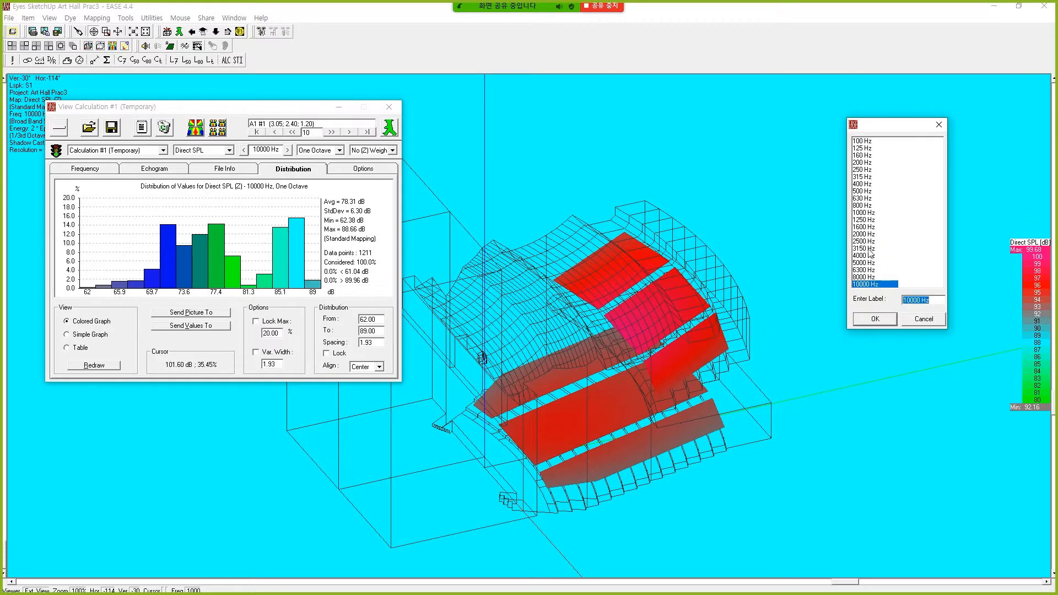
{"action": "left_click", "coordinate": [868, 255]}
{"action": "left_click", "coordinate": [875, 319]}
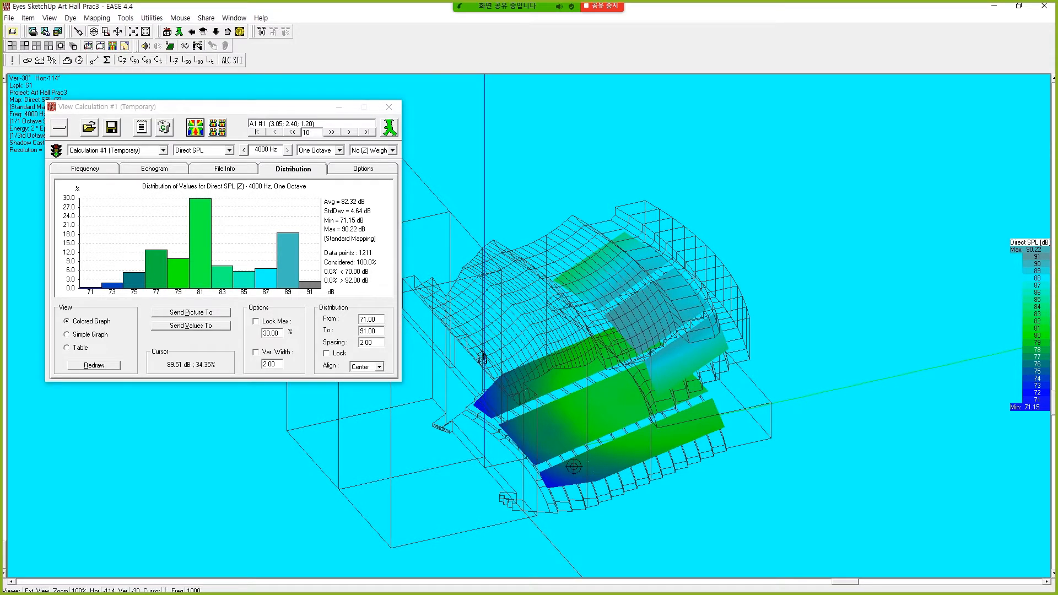
Leave the mapping view, return to the room editor and relabel the S1 loudspeaker as Main Top.
{"action": "left_click", "coordinate": [389, 107]}
{"action": "left_click", "coordinate": [1044, 6]}
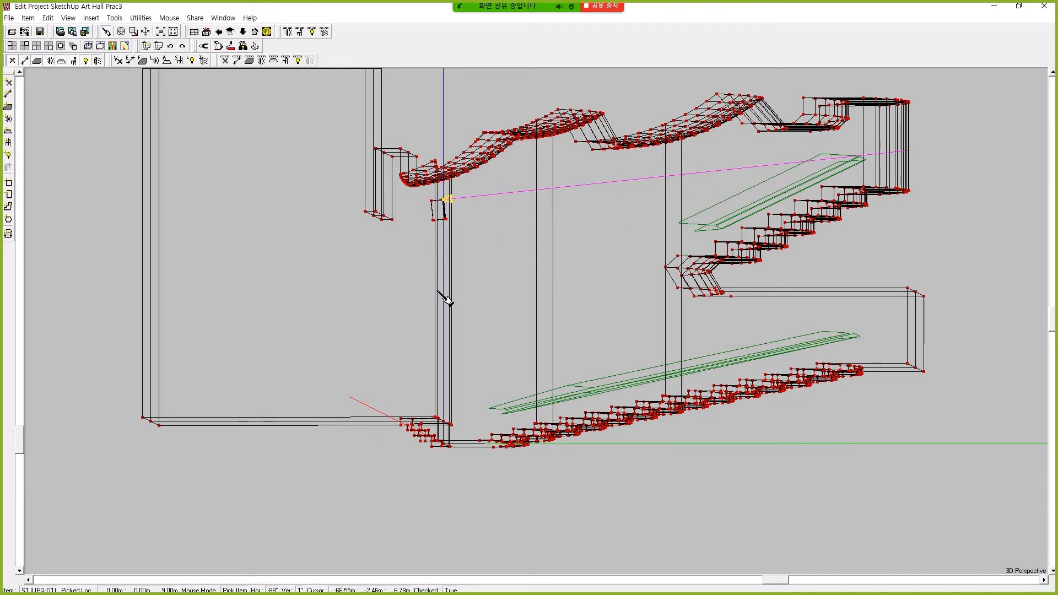
{"action": "right_click", "coordinate": [449, 201]}
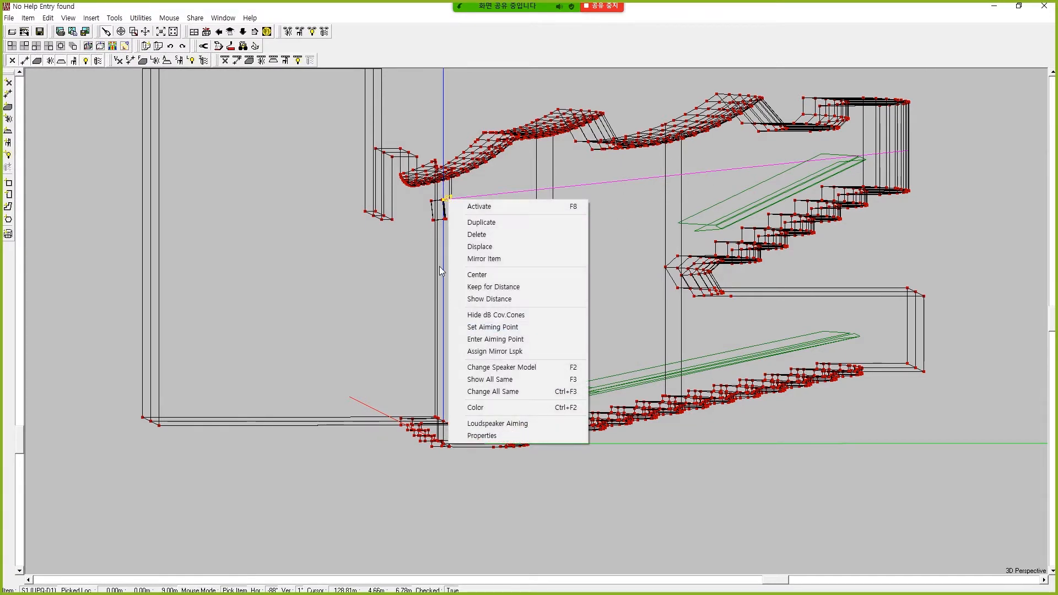
{"action": "left_click", "coordinate": [490, 438]}
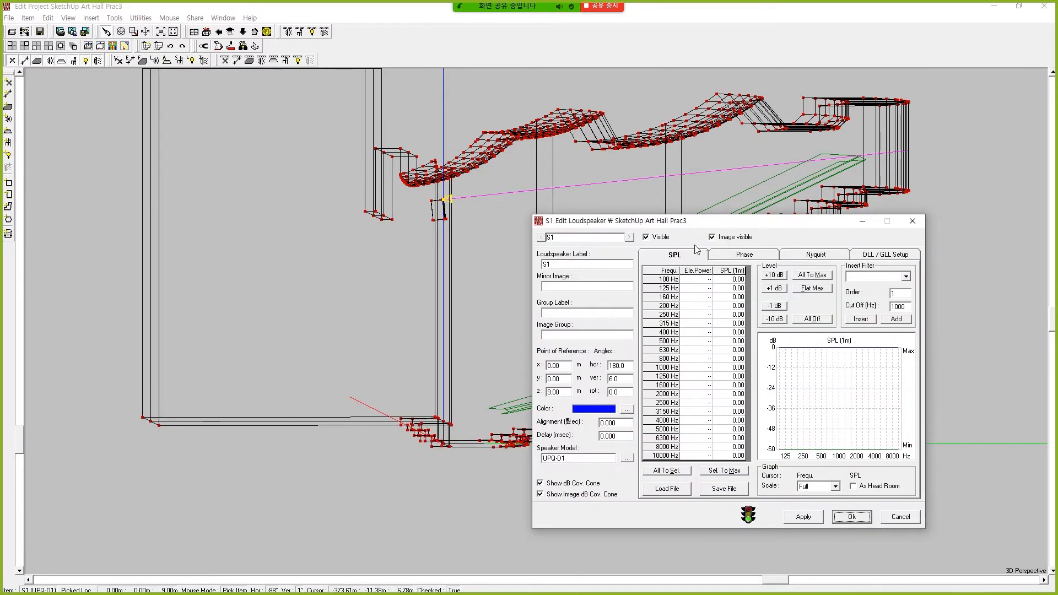
{"action": "double_click", "coordinate": [598, 264]}
{"action": "type", "text": "Main To"}
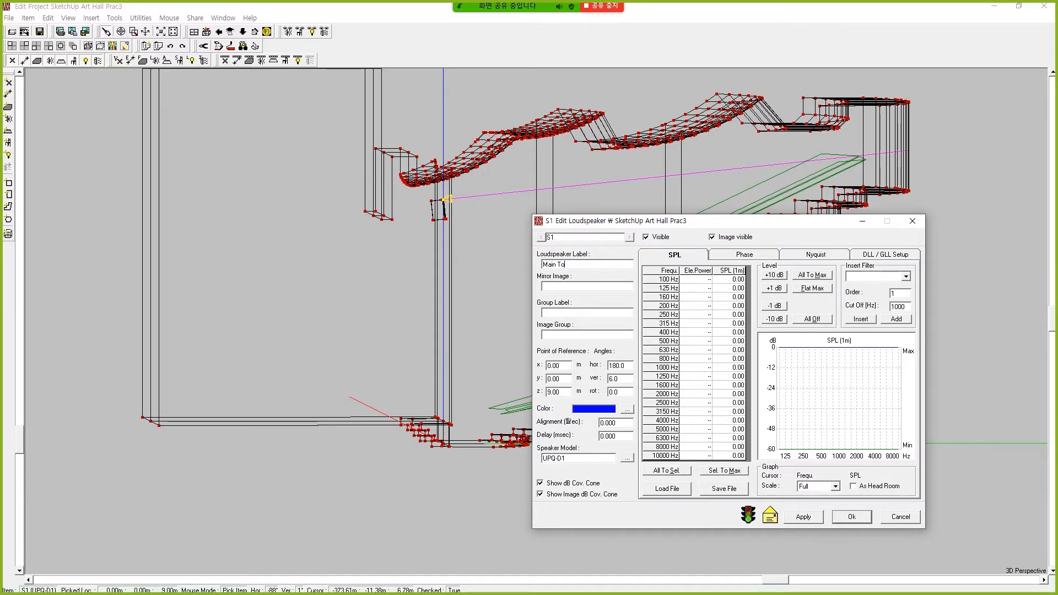
{"action": "type", "text": "p"}
{"action": "key", "text": "Return"}
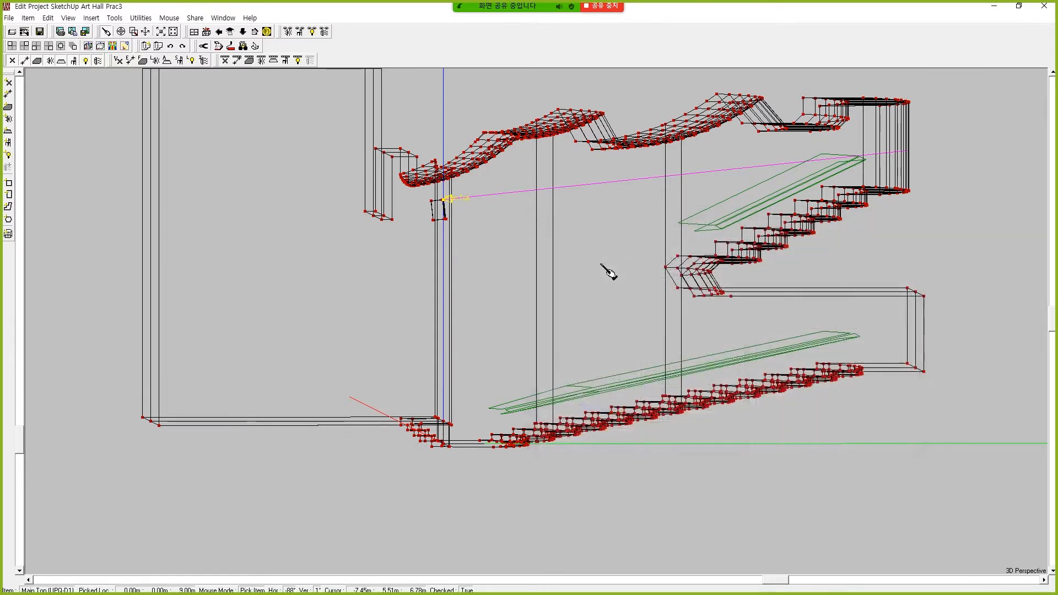
Set the Main Top loudspeaker's vertical angle to -30 degrees.
{"action": "mouse_move", "coordinate": [776, 579]}
{"action": "left_mouse_down"}
{"action": "mouse_move", "coordinate": [689, 574]}
{"action": "mouse_move", "coordinate": [791, 560]}
{"action": "mouse_move", "coordinate": [781, 554]}
{"action": "mouse_move", "coordinate": [788, 563]}
{"action": "left_mouse_up"}
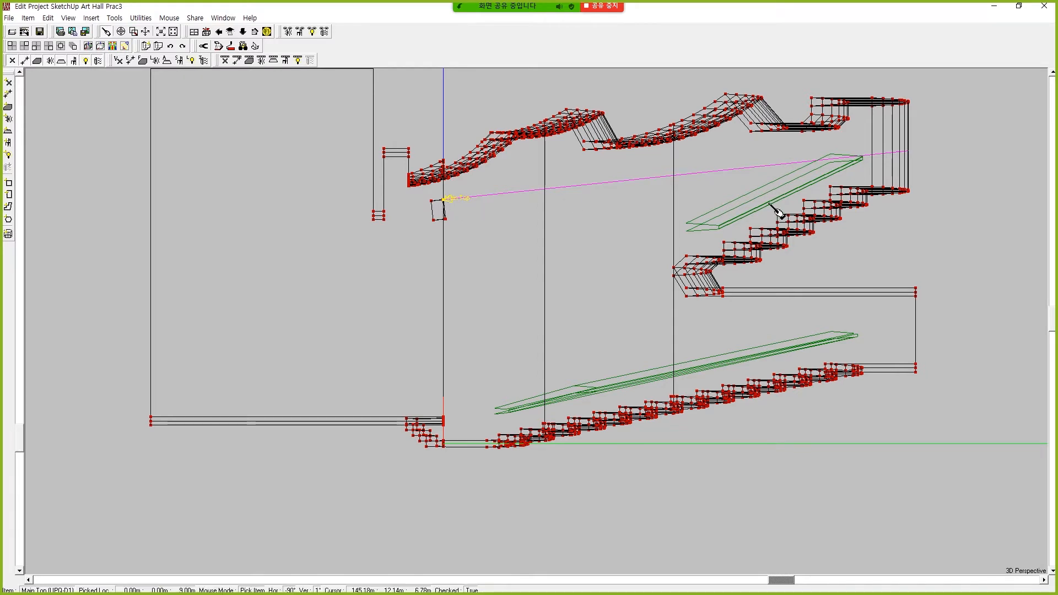
{"action": "right_click", "coordinate": [447, 199]}
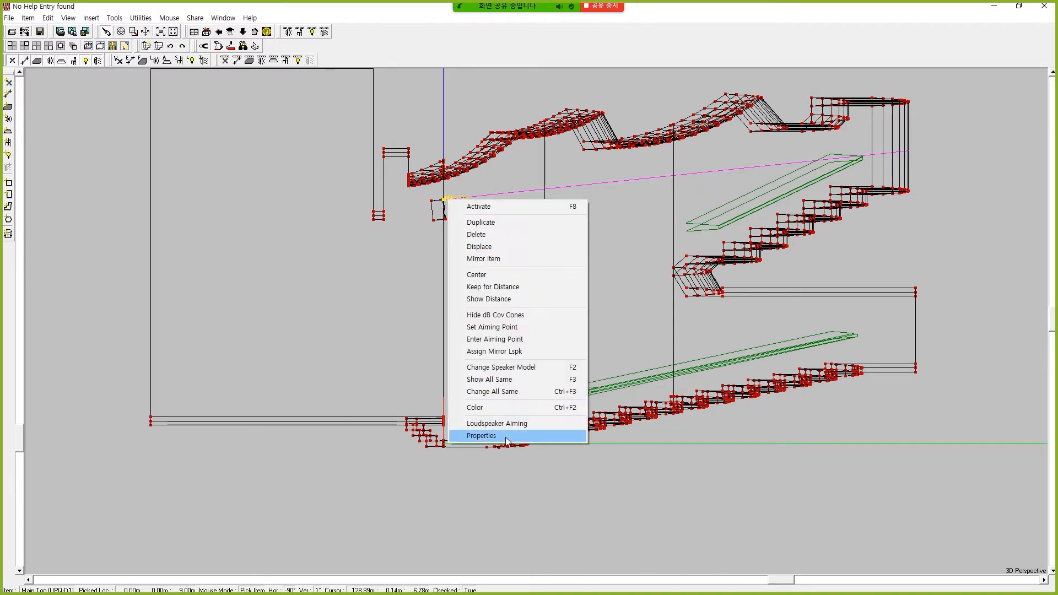
{"action": "left_click", "coordinate": [488, 435]}
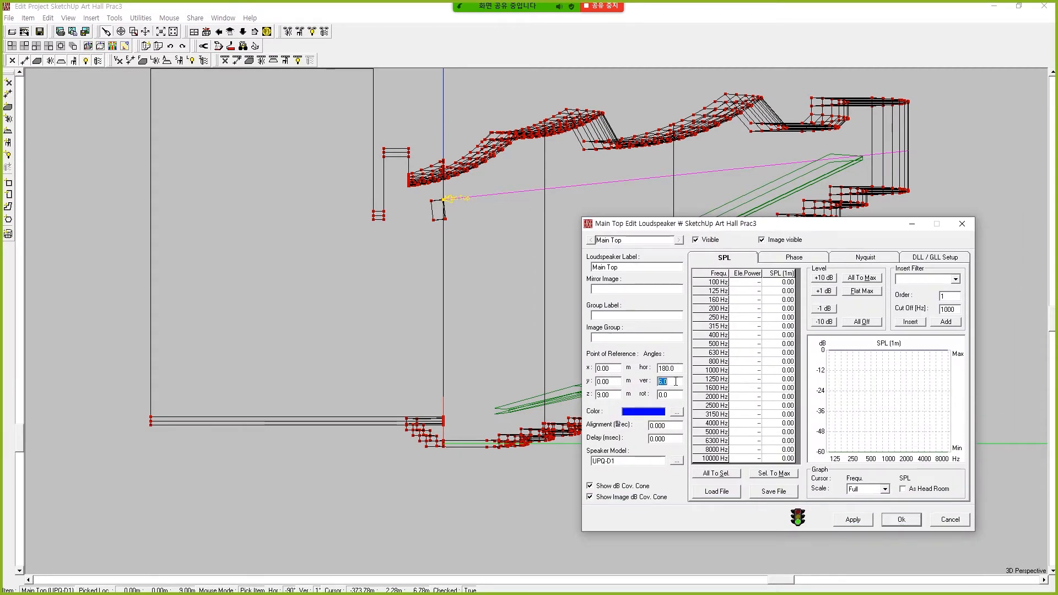
{"action": "type", "text": "-30"}
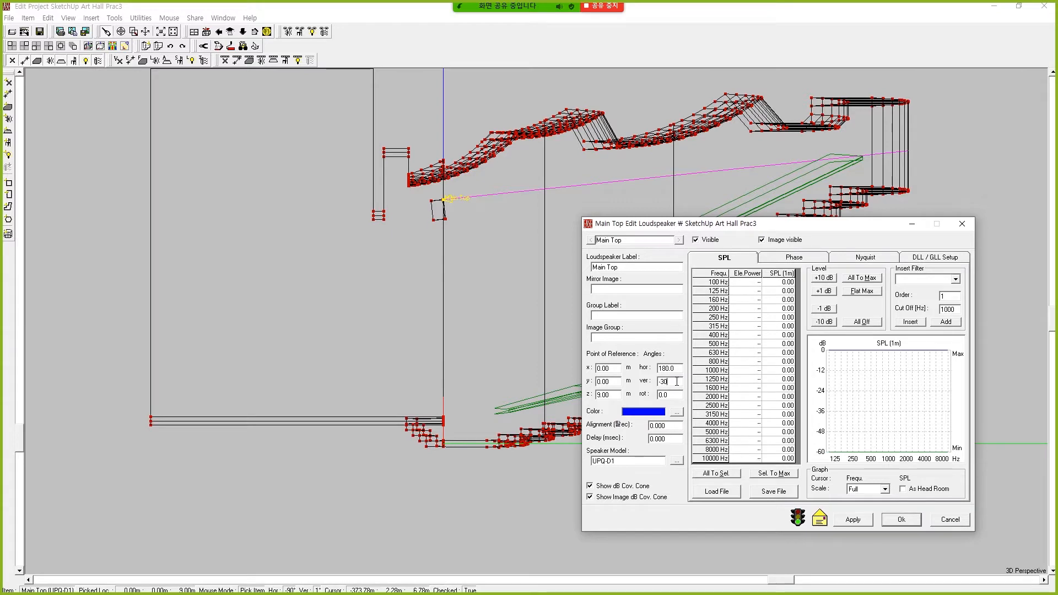
{"action": "key", "text": "Return"}
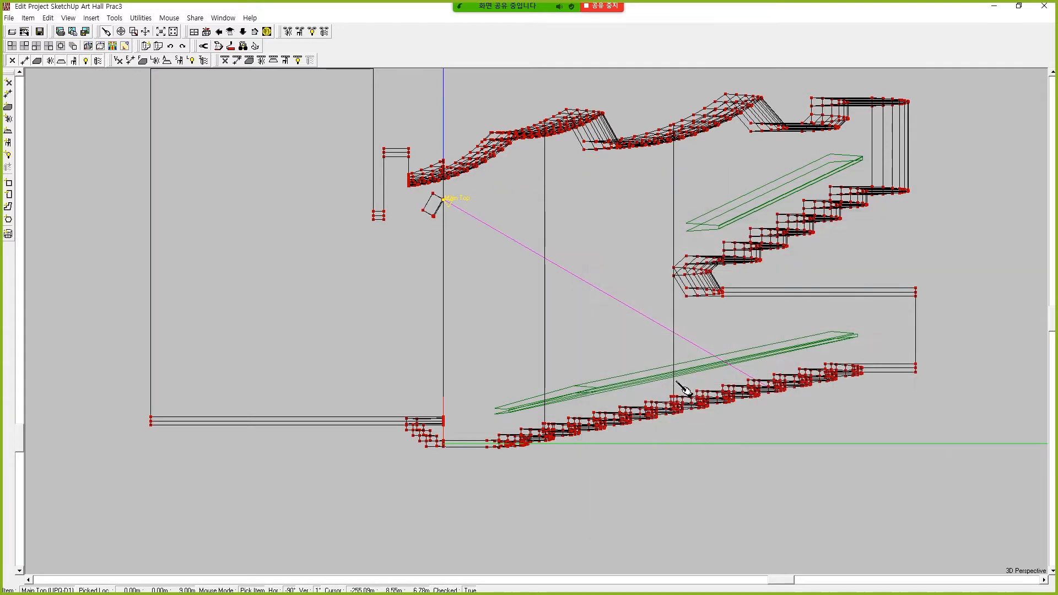
Open the Art Hall Prac3 project in the Eyes mapping view and maximize its window.
{"action": "left_click", "coordinate": [9, 18]}
{"action": "left_click", "coordinate": [35, 46]}
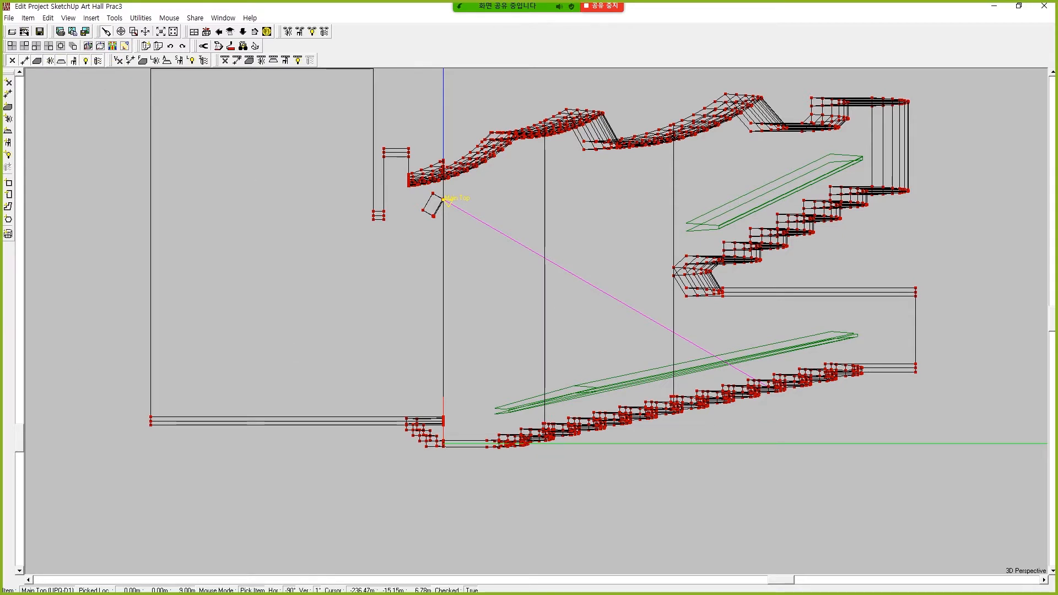
{"action": "key", "text": "alt+Tab"}
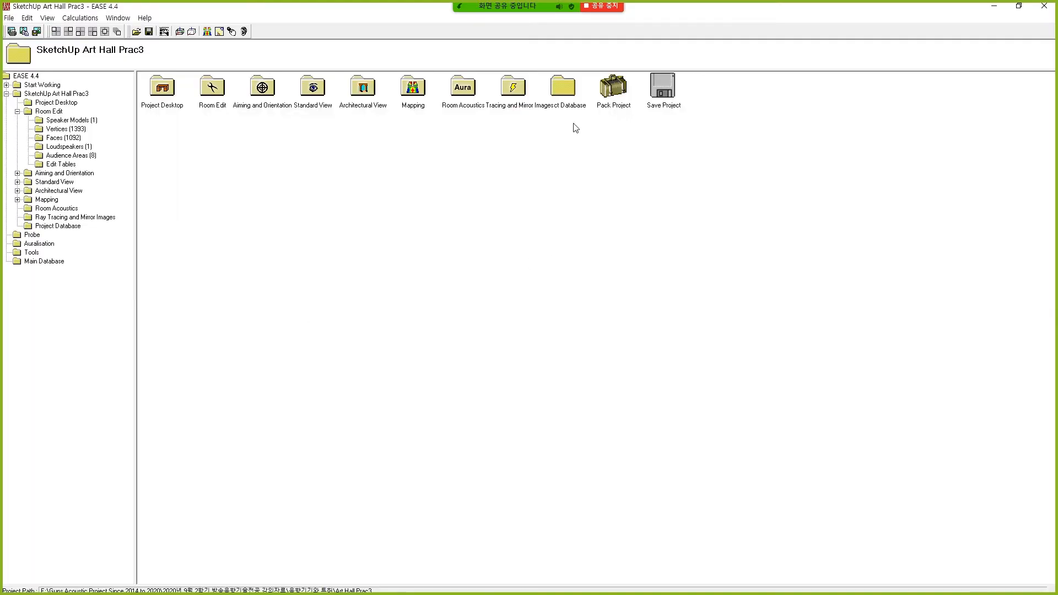
{"action": "left_click", "coordinate": [995, 7]}
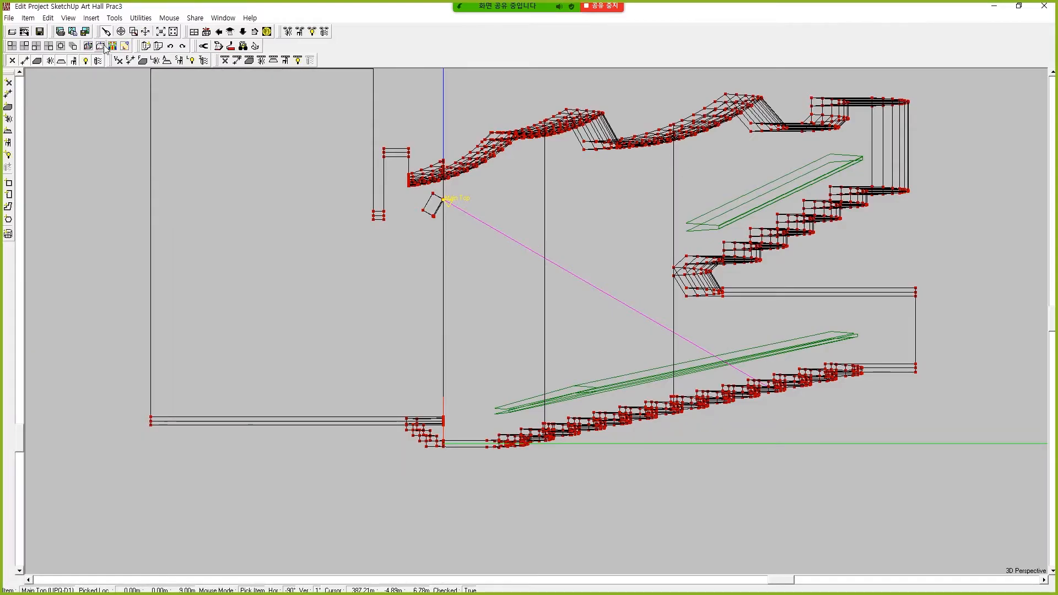
{"action": "mouse_move", "coordinate": [283, 573]}
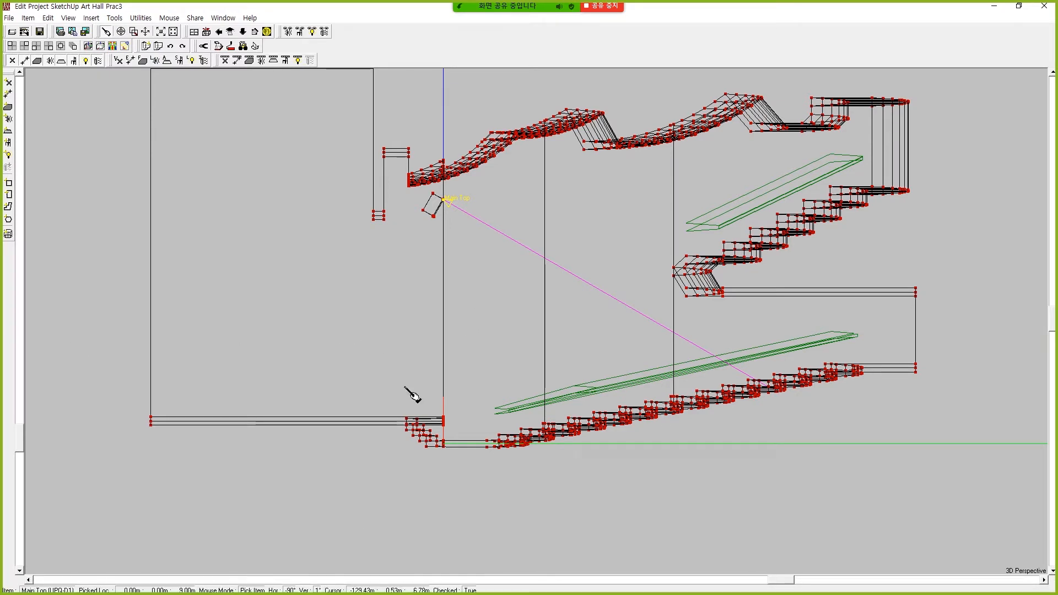
{"action": "mouse_move", "coordinate": [149, 586]}
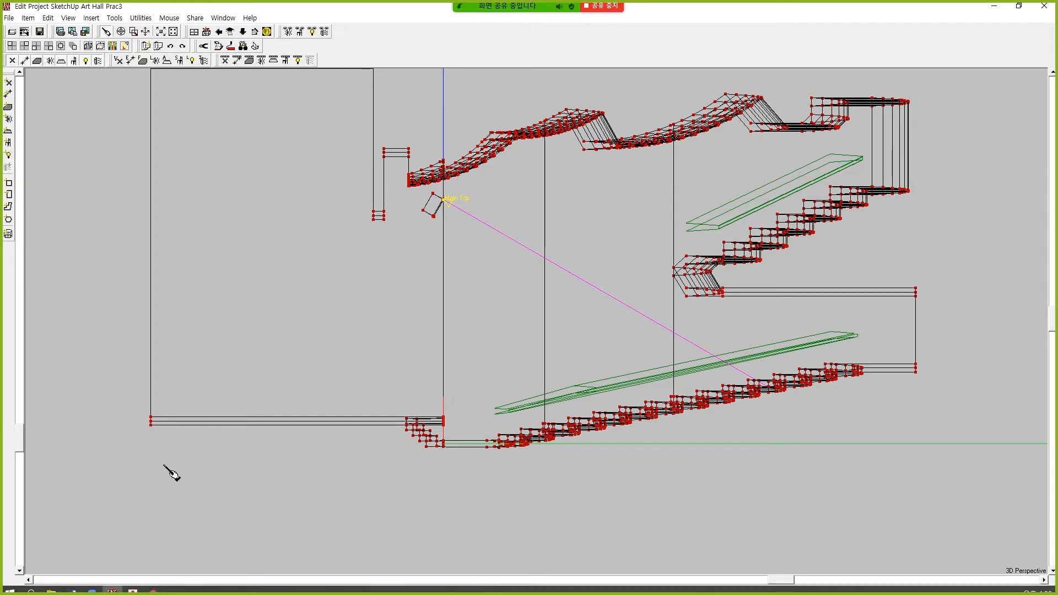
{"action": "left_click", "coordinate": [114, 592]}
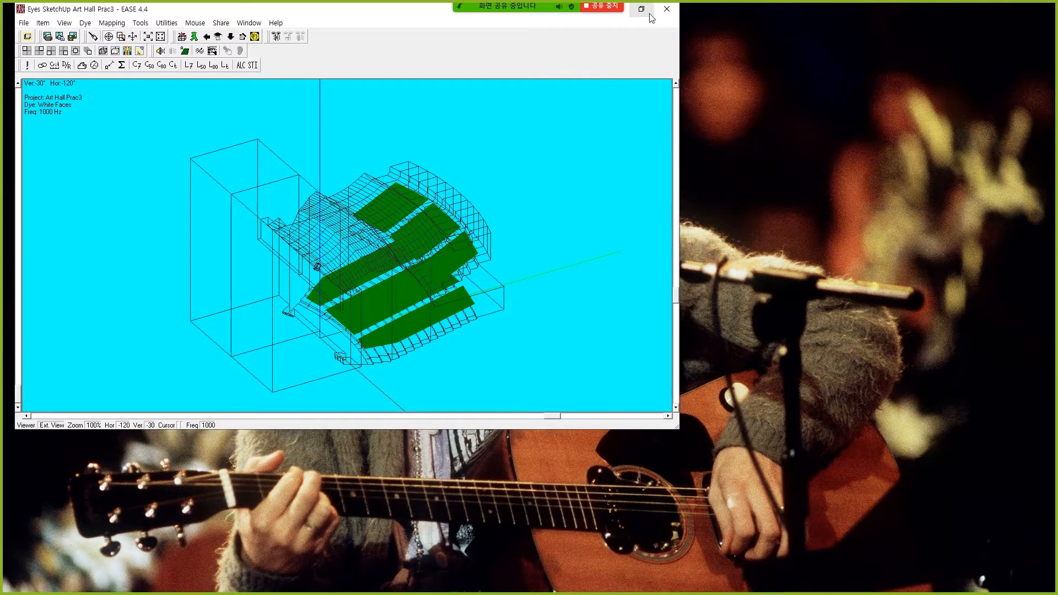
{"action": "left_click", "coordinate": [641, 8]}
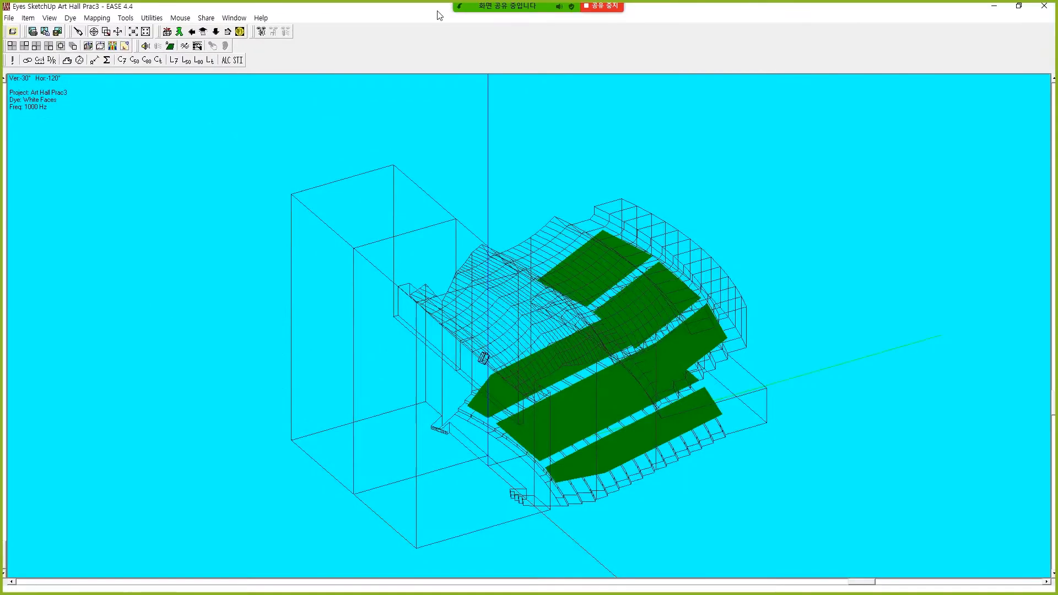
Run a new mapping calculation of the audience areas with the Main Top loudspeaker, keeping the existing calculation parameters.
{"action": "left_click", "coordinate": [97, 17]}
{"action": "left_click", "coordinate": [112, 31]}
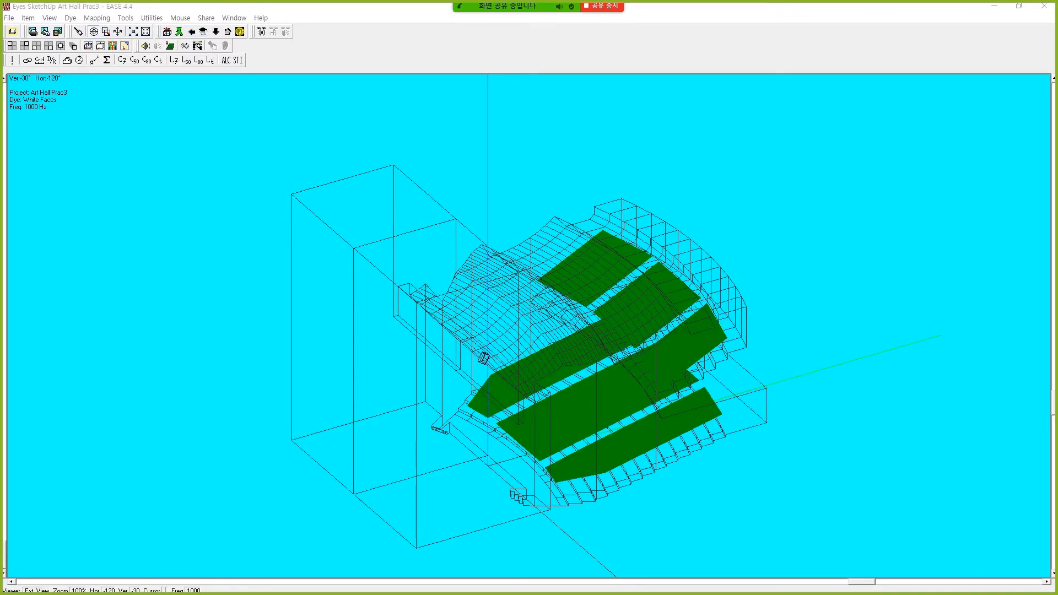
{"action": "left_click", "coordinate": [435, 296]}
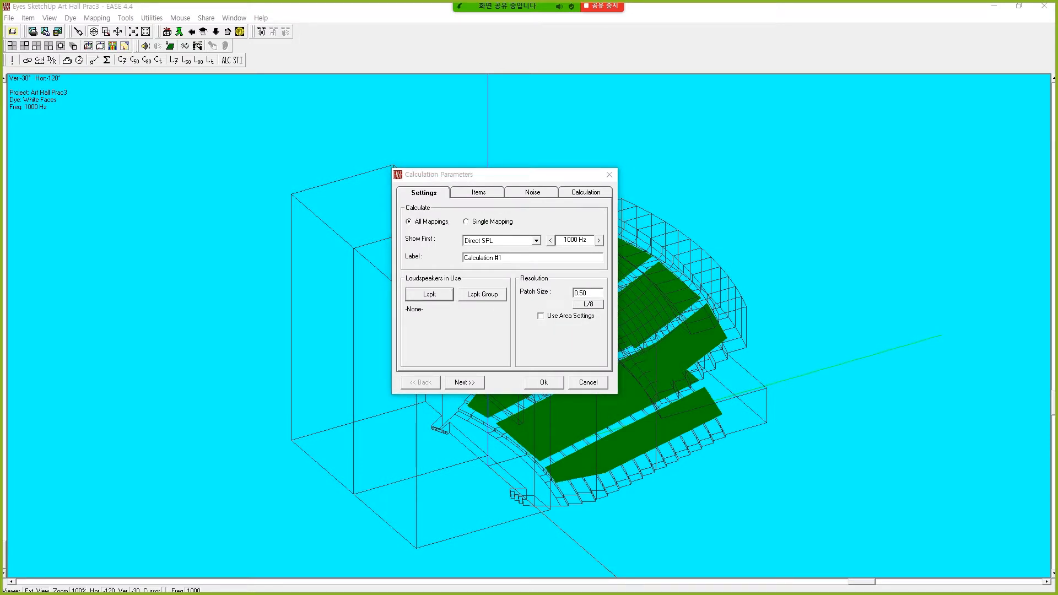
{"action": "left_click", "coordinate": [810, 126]}
{"action": "left_click", "coordinate": [813, 284]}
{"action": "left_click", "coordinate": [466, 382]}
{"action": "left_click", "coordinate": [471, 385]}
{"action": "left_click", "coordinate": [470, 385]}
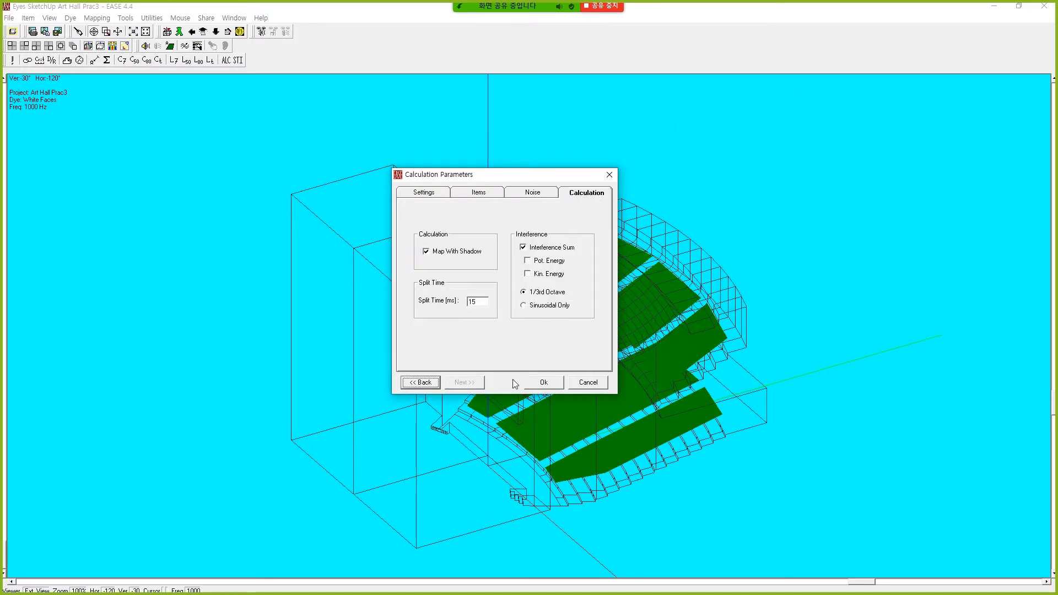
{"action": "left_click", "coordinate": [542, 383]}
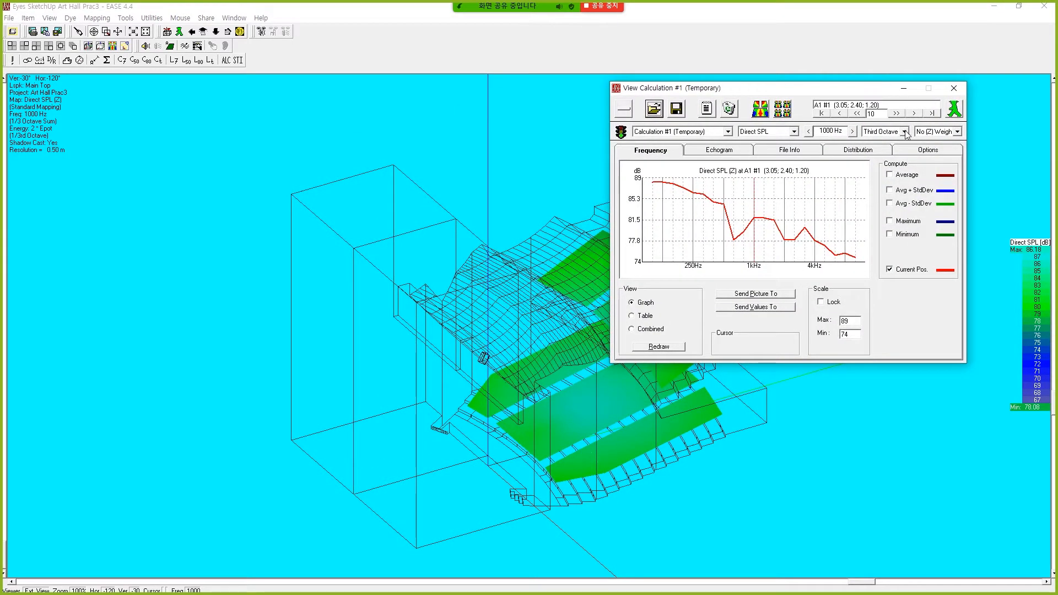
Set the bandwidth to One Octave and the frequency to 4000 Hz, redraw the Direct SPL mapping and collapse the calculation window.
{"action": "left_click", "coordinate": [904, 131]}
{"action": "left_click", "coordinate": [900, 150]}
{"action": "left_click", "coordinate": [852, 131]}
{"action": "left_click", "coordinate": [852, 132]}
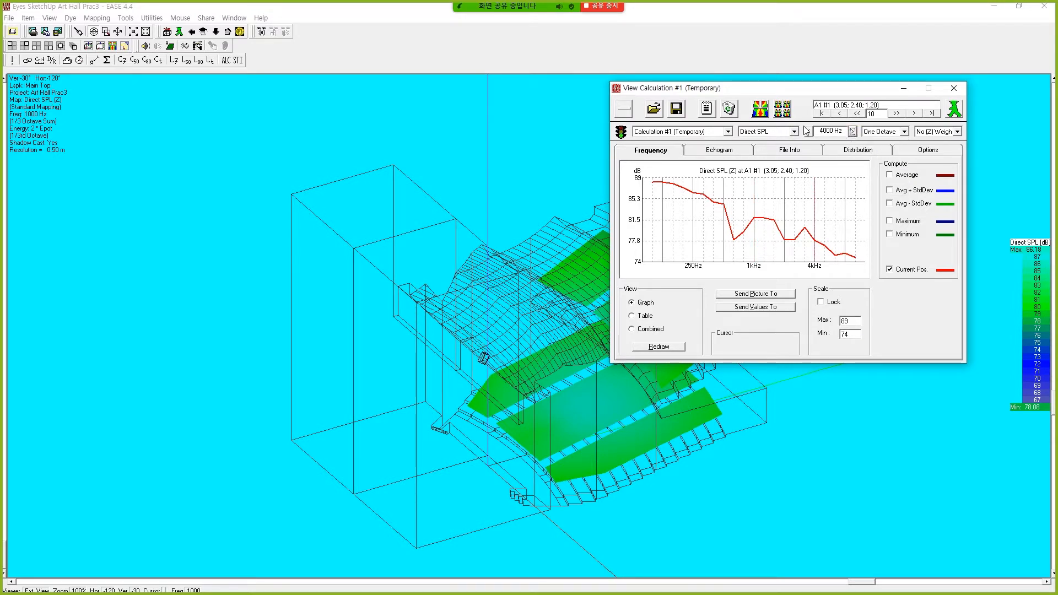
{"action": "left_click", "coordinate": [851, 150]}
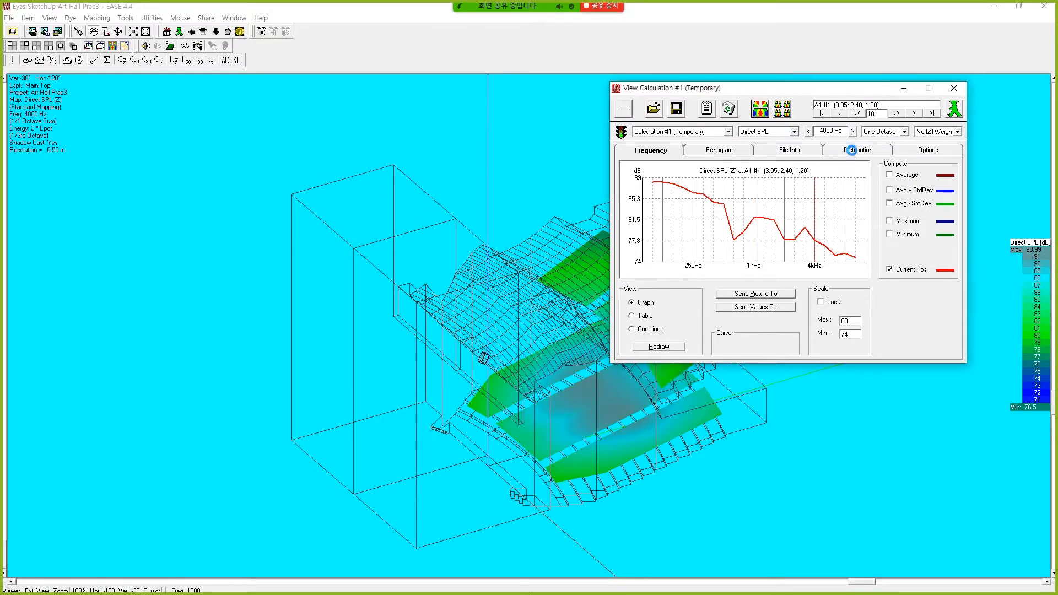
{"action": "left_click", "coordinate": [623, 108]}
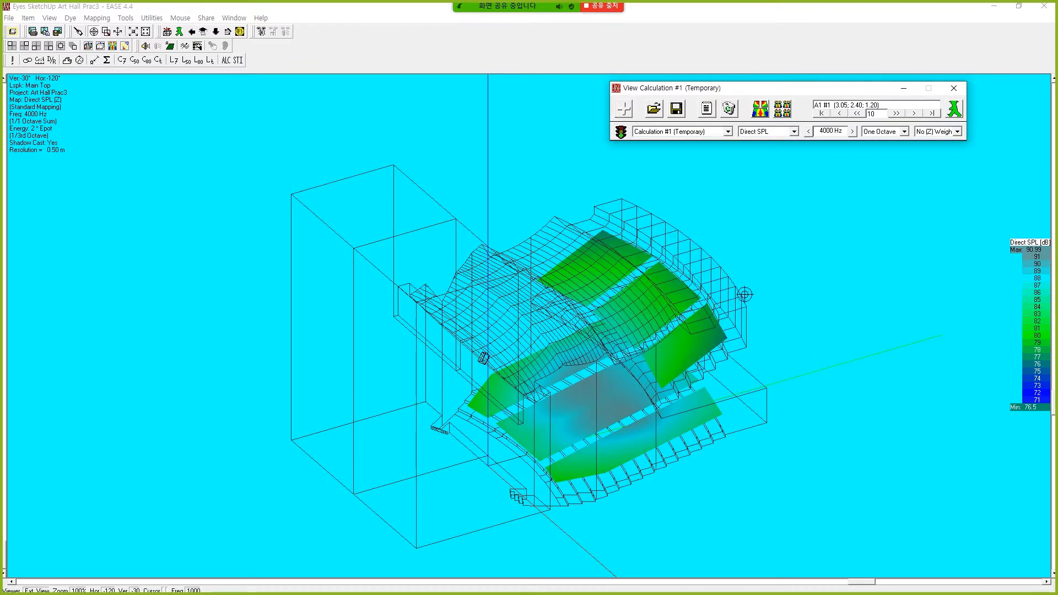
{"action": "left_click_drag", "start_coordinate": [869, 581], "coordinate": [780, 592]}
{"action": "left_click_drag", "start_coordinate": [1053, 408], "coordinate": [1052, 353]}
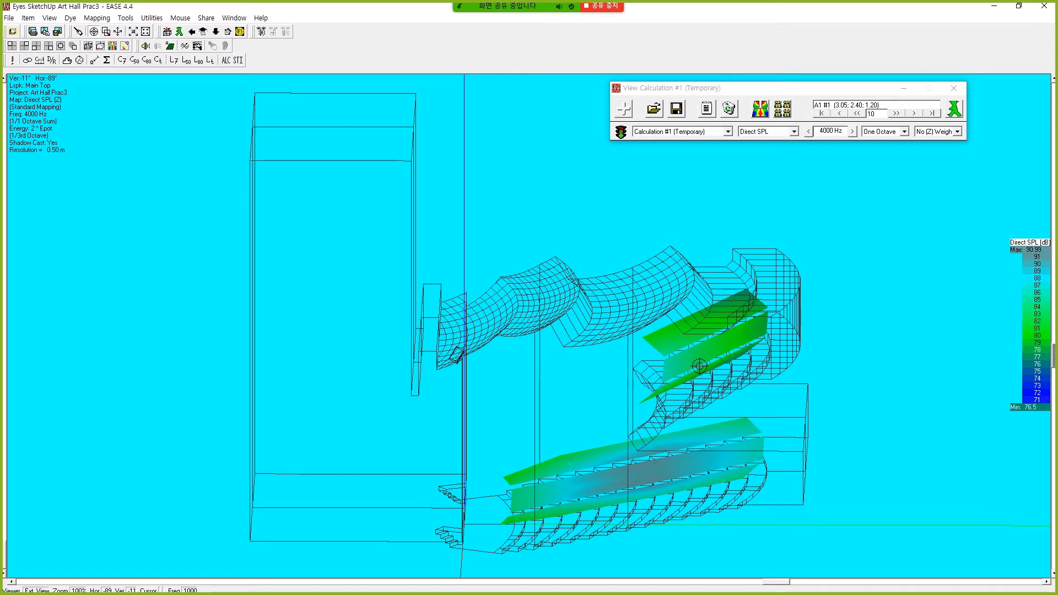
Set the Direct SPL frequency to 200 Hz and redraw the mapping with the One Octave bandwidth.
{"action": "left_click", "coordinate": [793, 132]}
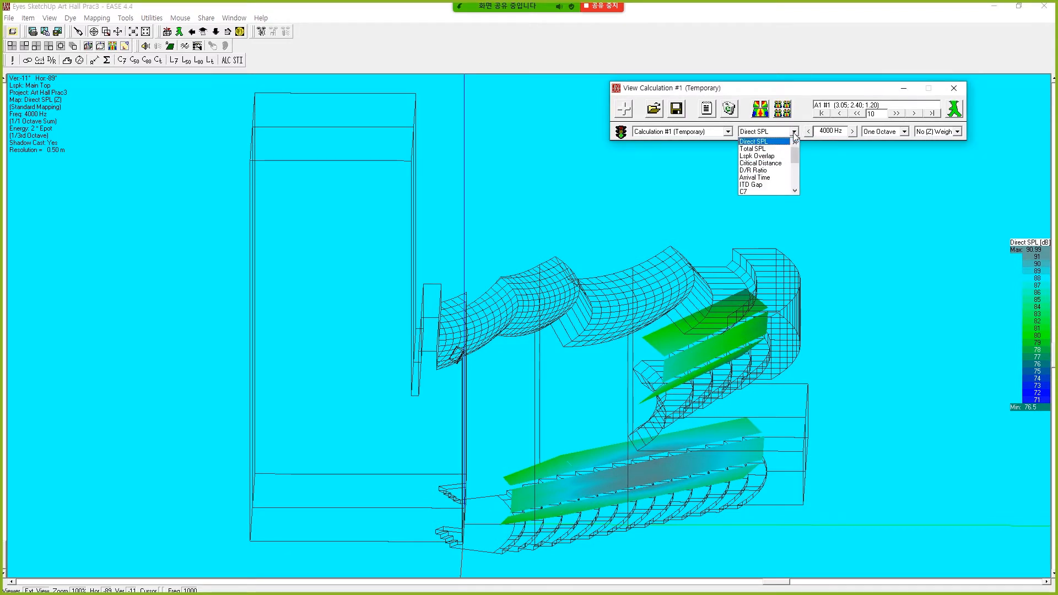
{"action": "left_click", "coordinate": [793, 132]}
{"action": "left_click", "coordinate": [852, 132]}
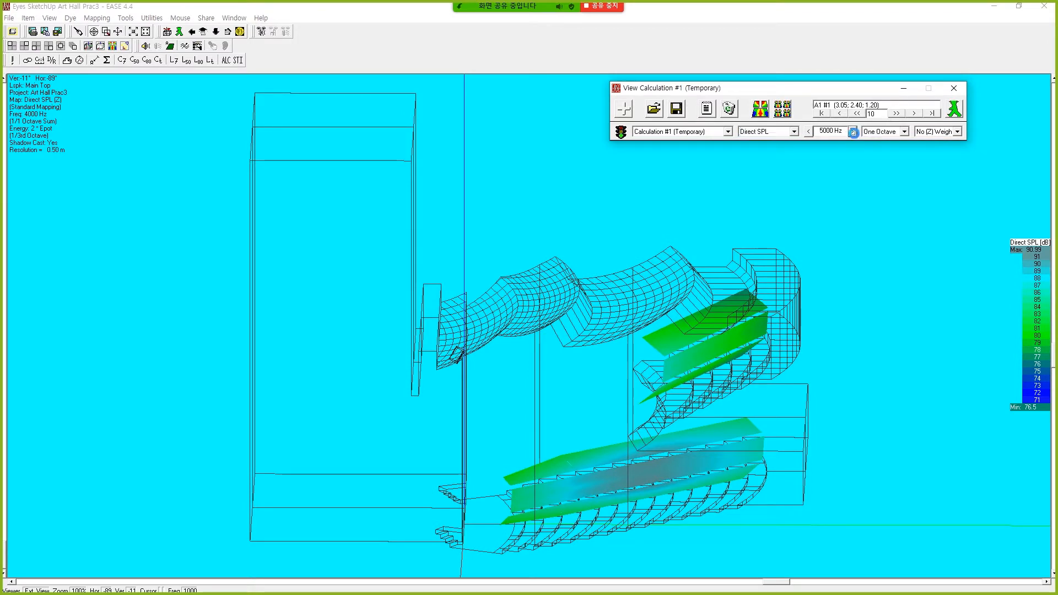
{"action": "left_click", "coordinate": [809, 132]}
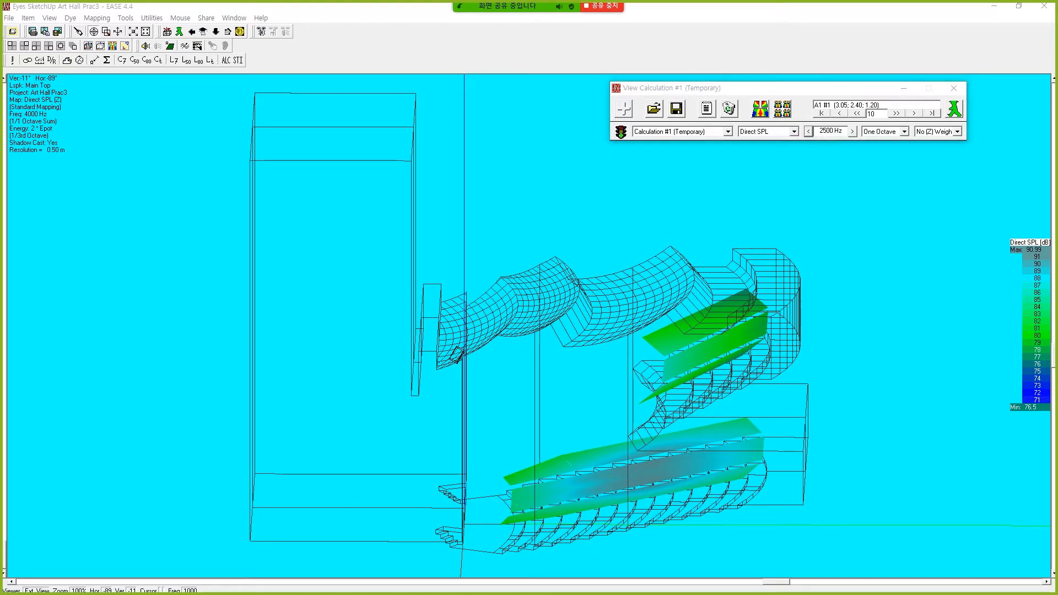
{"action": "left_click_drag", "start_coordinate": [533, 232], "coordinate": [770, 223]}
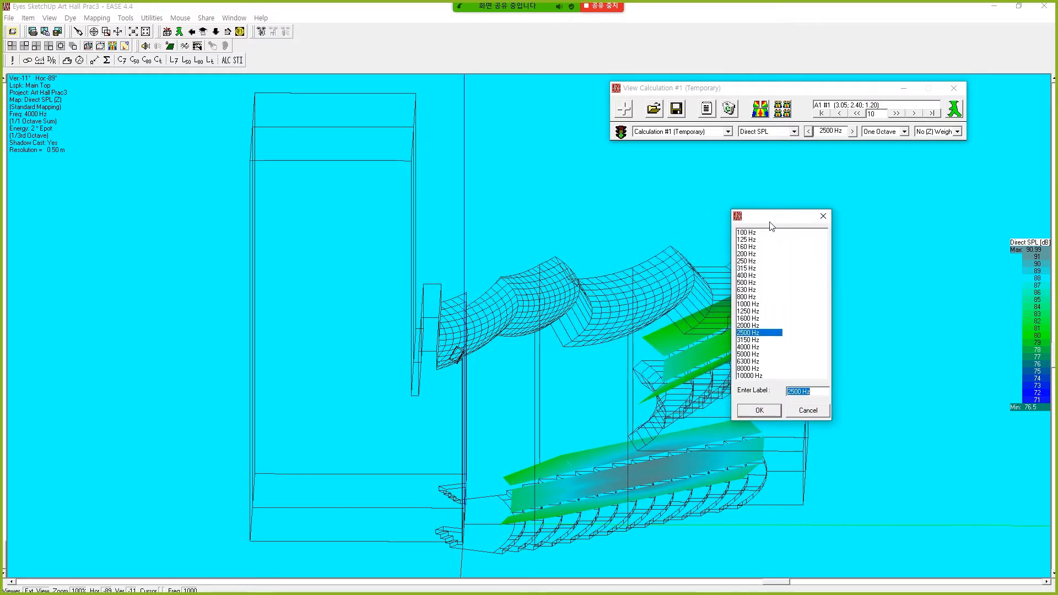
{"action": "left_click", "coordinate": [746, 254]}
{"action": "left_click", "coordinate": [759, 411]}
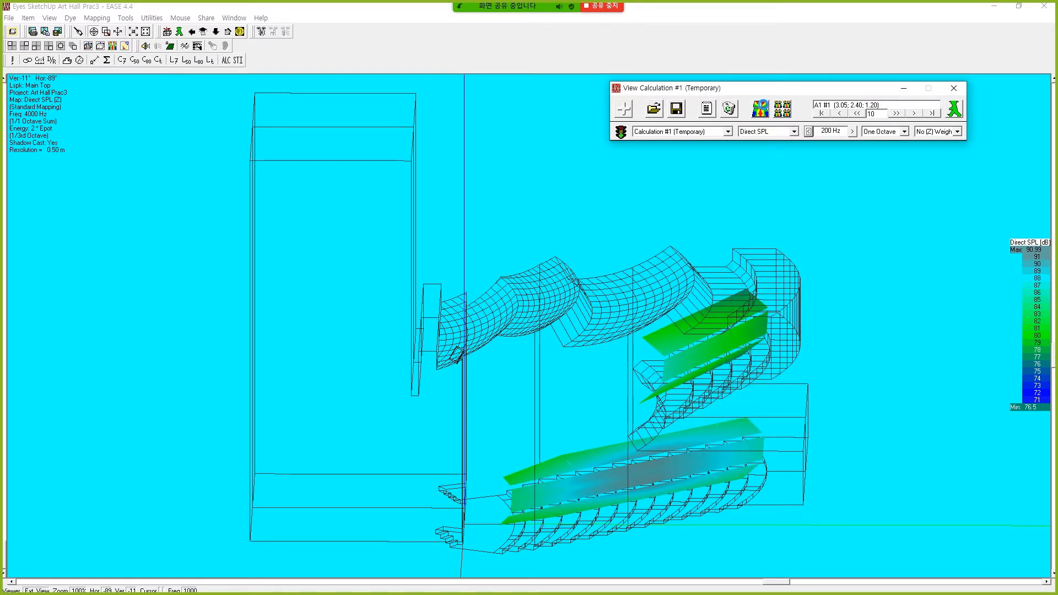
{"action": "left_click", "coordinate": [759, 111]}
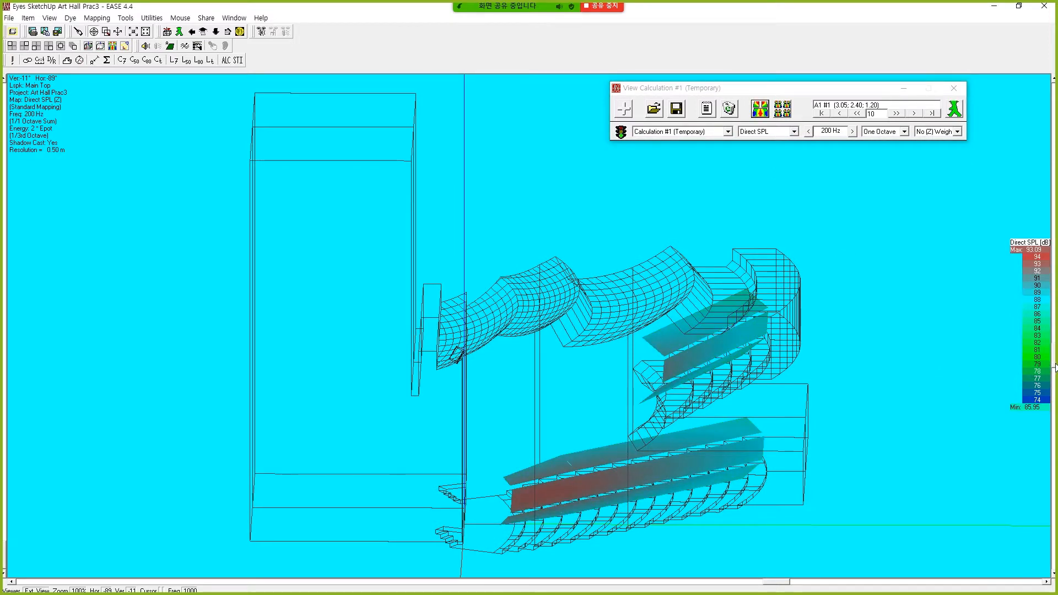
Examine the 200 Hz mapping on both seating levels from steep and side angles, and close the calculation window.
{"action": "left_click_drag", "start_coordinate": [1054, 362], "coordinate": [1054, 445]}
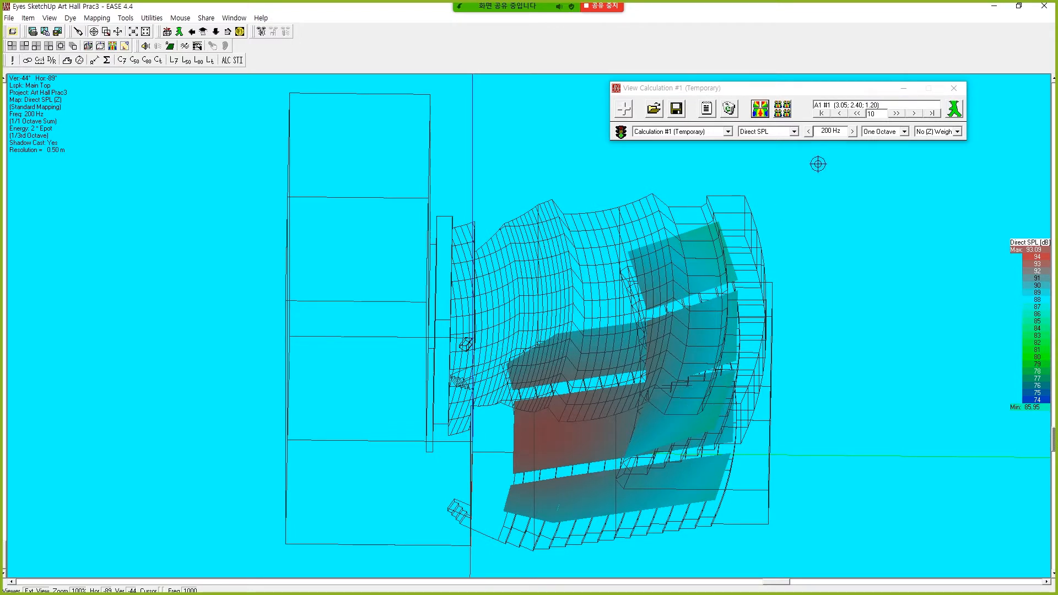
{"action": "left_click_drag", "start_coordinate": [1053, 446], "coordinate": [1053, 337]}
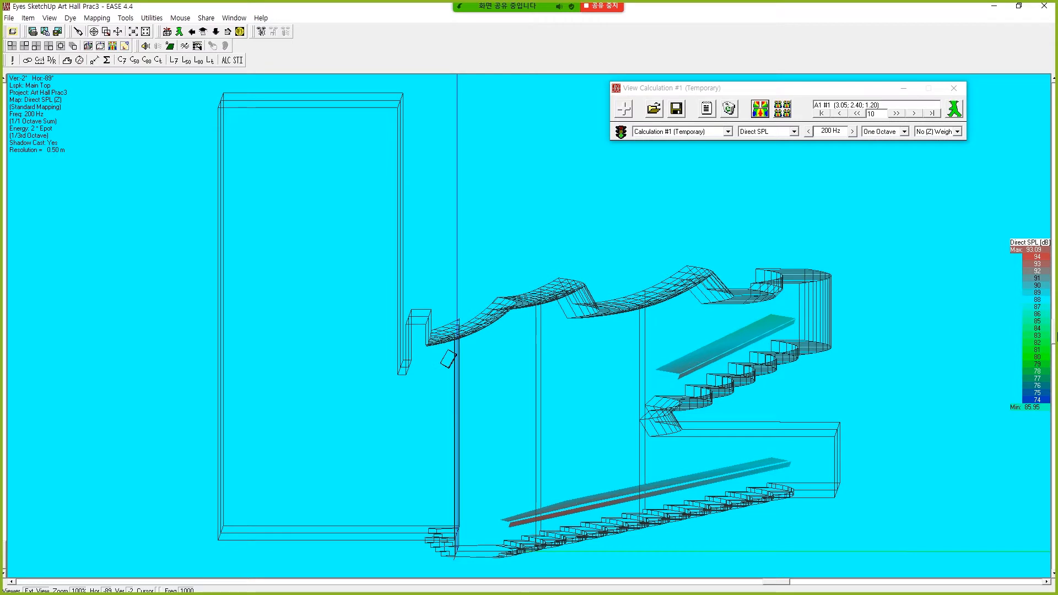
{"action": "left_click_drag", "start_coordinate": [1053, 336], "coordinate": [1053, 320]}
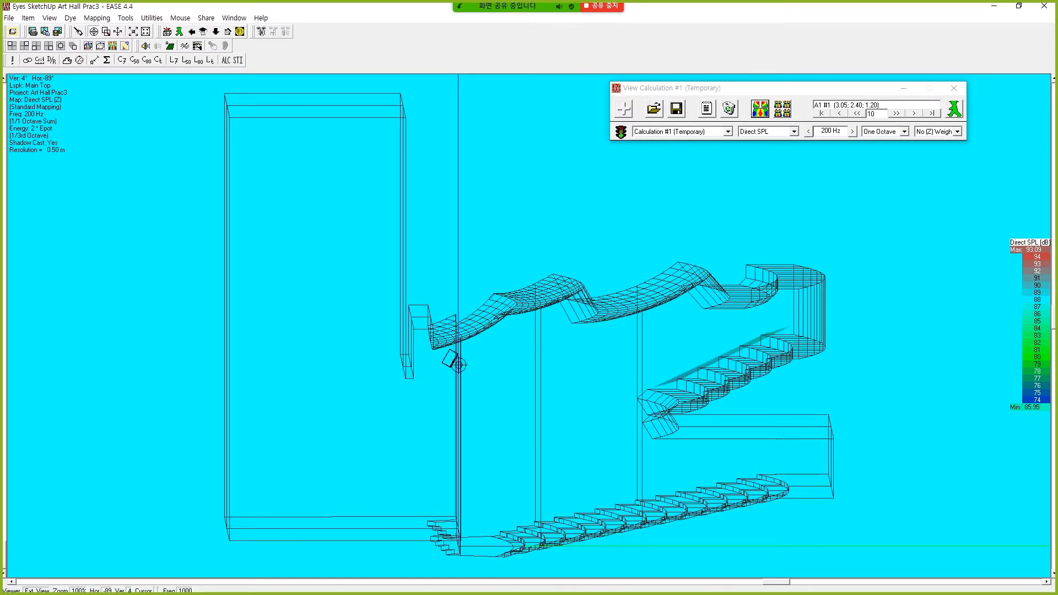
{"action": "left_click", "coordinate": [954, 88]}
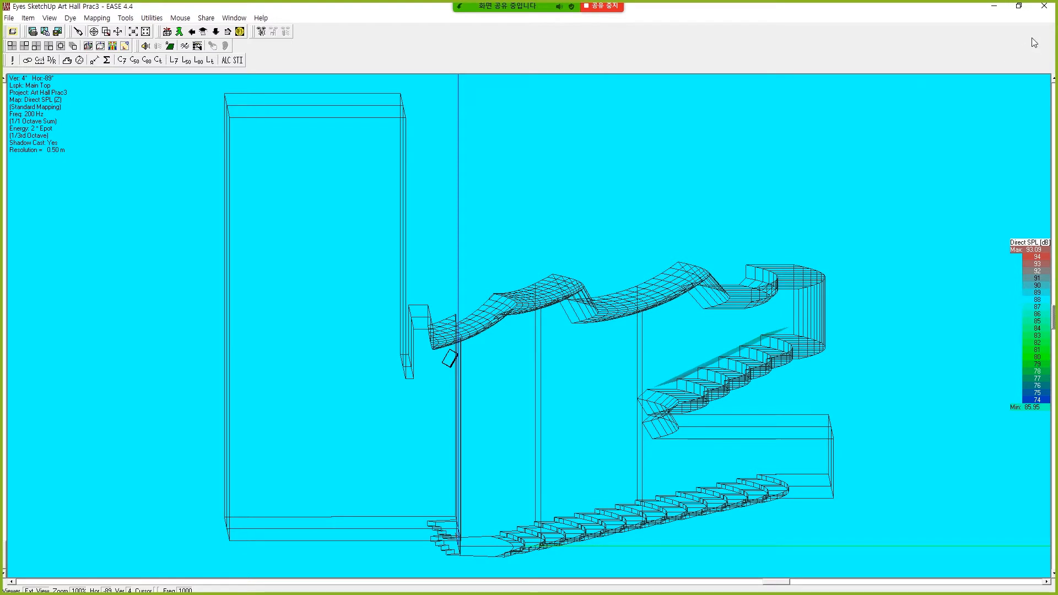
Switch back to the project editor and set the Main Top loudspeaker's vertical angle to 6 degrees.
{"action": "left_click", "coordinate": [1018, 6]}
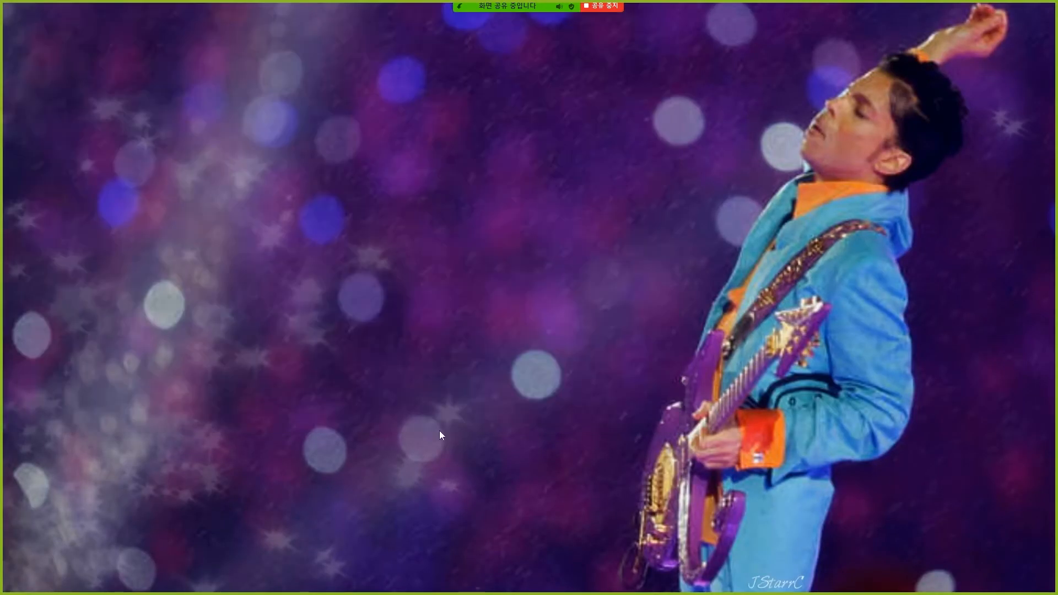
{"action": "mouse_move", "coordinate": [227, 593]}
{"action": "left_click", "coordinate": [113, 587]}
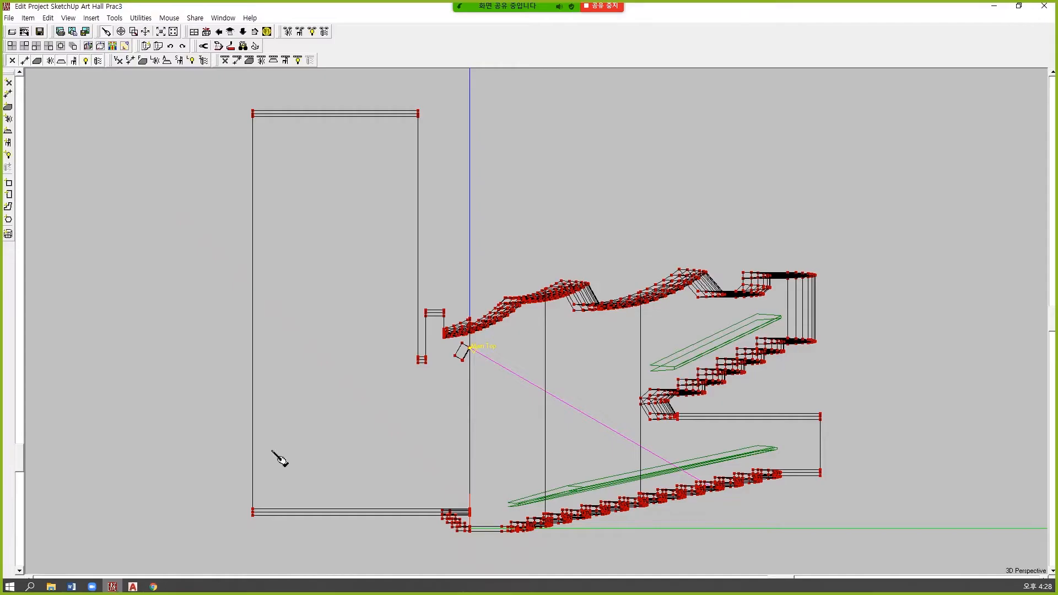
{"action": "right_click", "coordinate": [469, 349]}
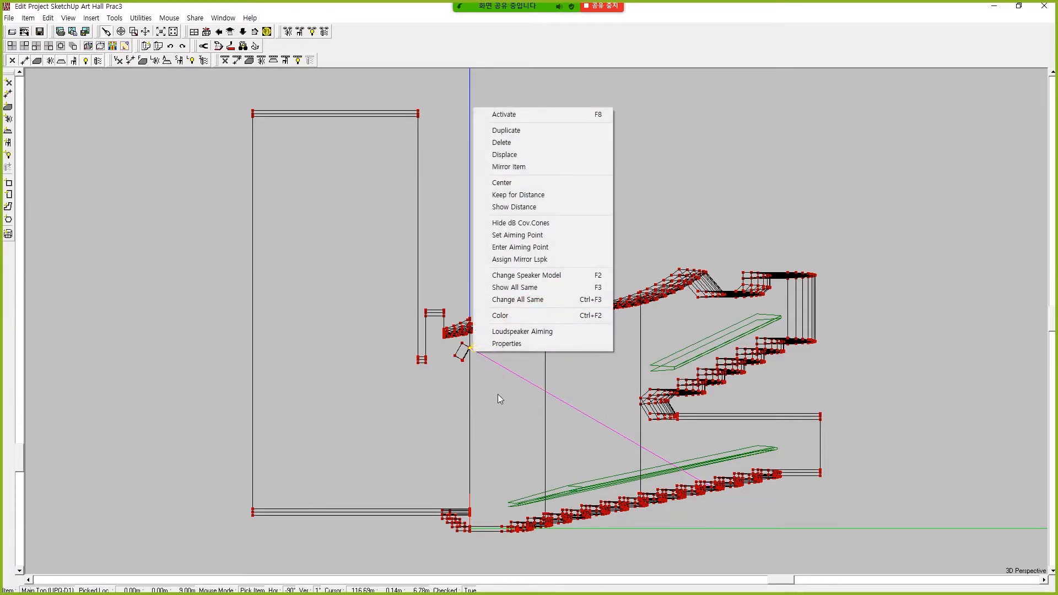
{"action": "left_click", "coordinate": [518, 343]}
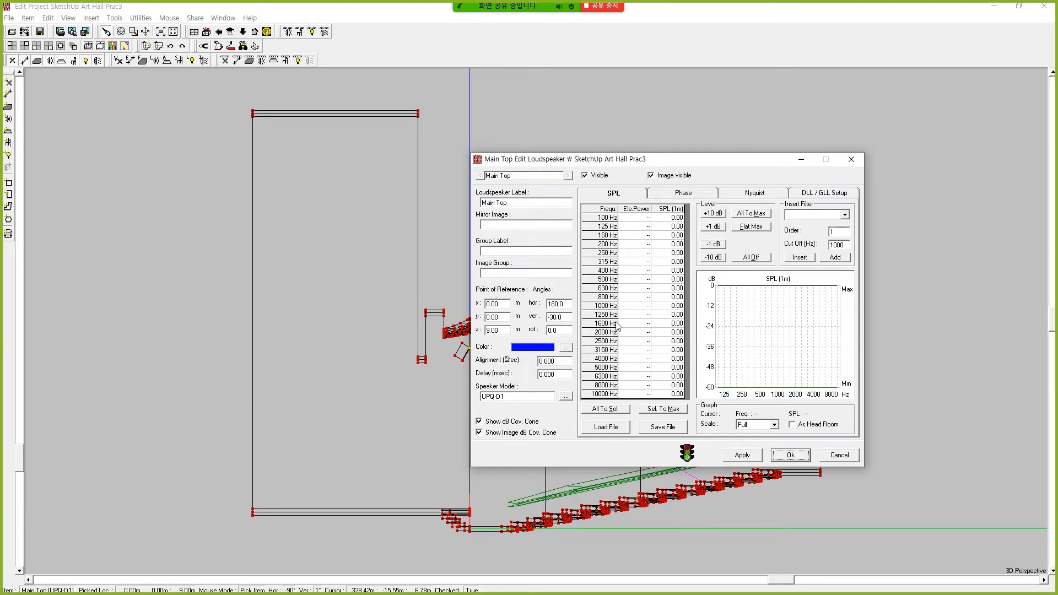
{"action": "double_click", "coordinate": [572, 320]}
{"action": "type", "text": "6"}
{"action": "key", "text": "Return"}
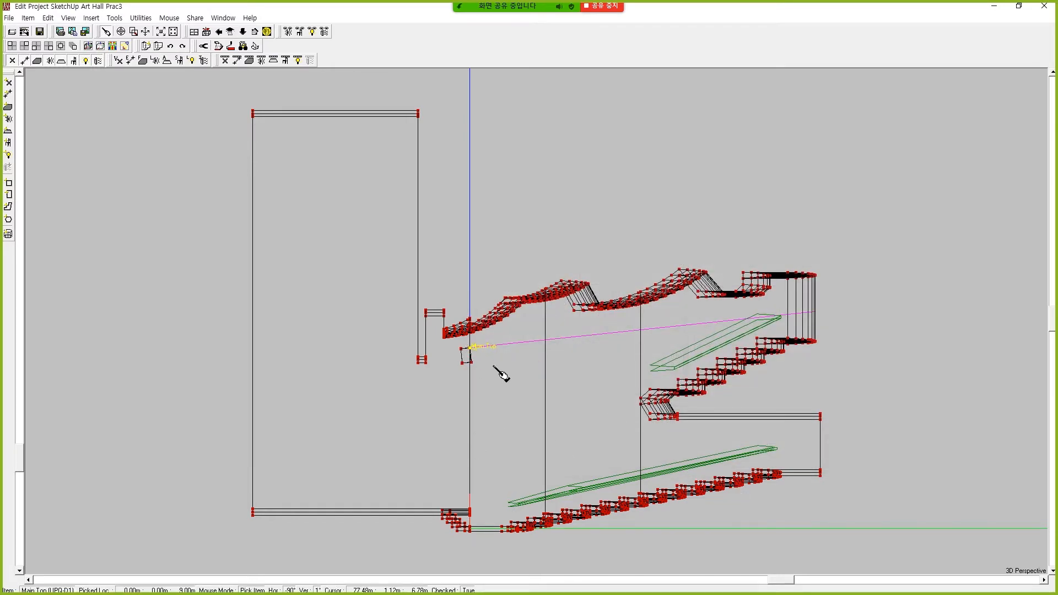
Duplicate the Main Top loudspeaker and set the copy's z position to 8 m.
{"action": "mouse_move", "coordinate": [780, 580]}
{"action": "left_mouse_down"}
{"action": "mouse_move", "coordinate": [687, 580]}
{"action": "mouse_move", "coordinate": [799, 580]}
{"action": "left_mouse_up"}
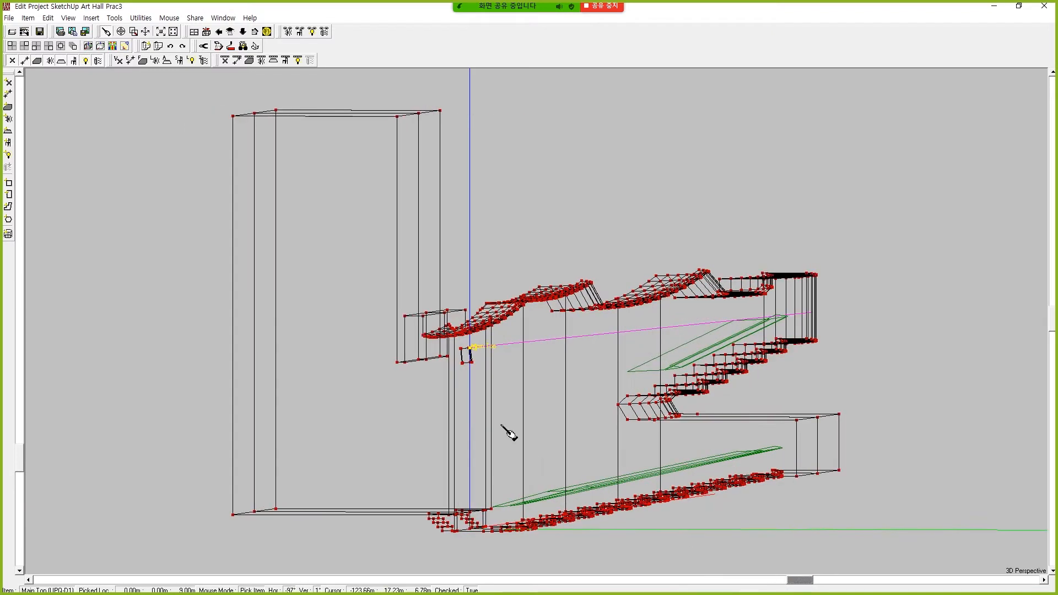
{"action": "right_click", "coordinate": [467, 348]}
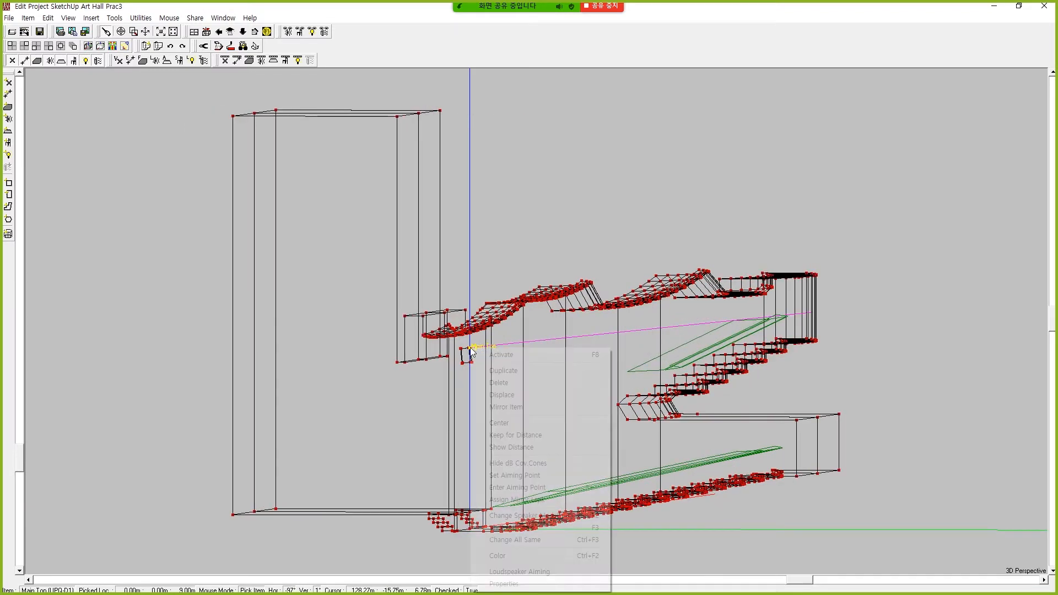
{"action": "left_click", "coordinate": [502, 368]}
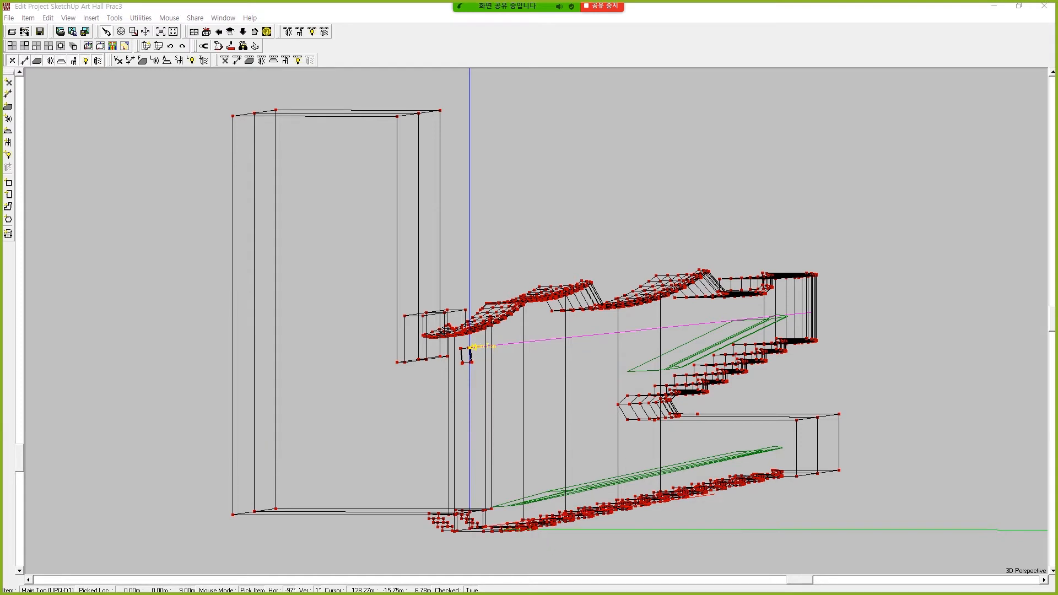
{"action": "left_click_drag", "start_coordinate": [315, 265], "coordinate": [726, 170]}
{"action": "left_click", "coordinate": [716, 289]}
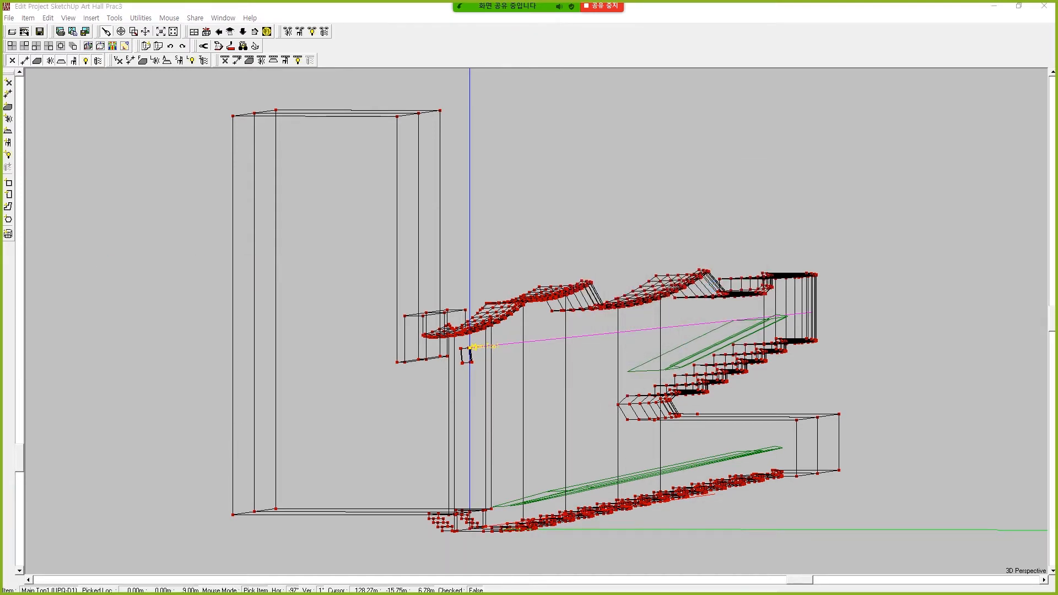
{"action": "left_click_drag", "start_coordinate": [857, 124], "coordinate": [871, 123]}
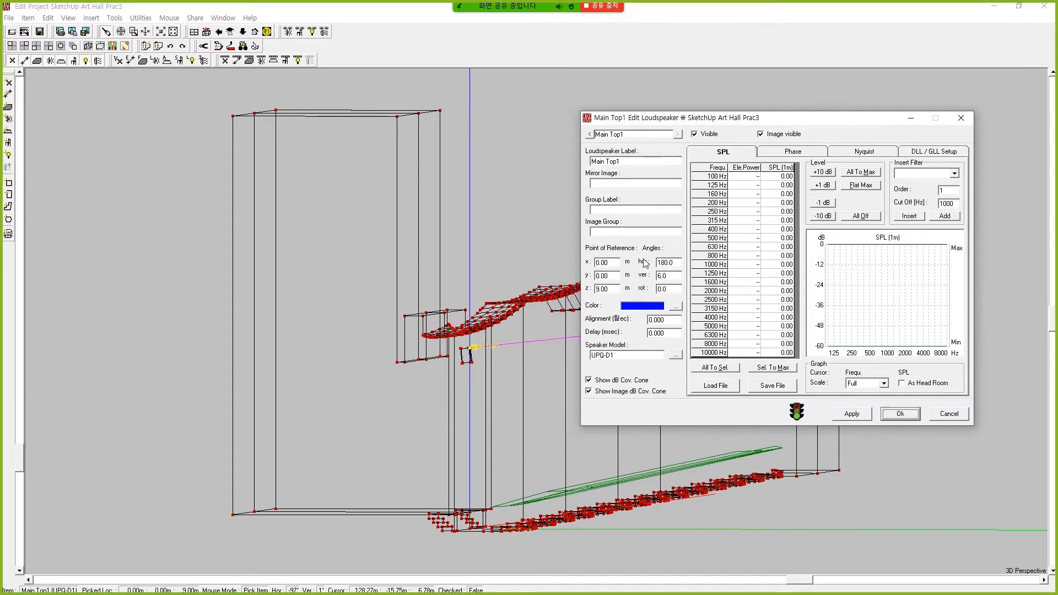
{"action": "double_click", "coordinate": [611, 288]}
{"action": "type", "text": "8"}
{"action": "key", "text": "Return"}
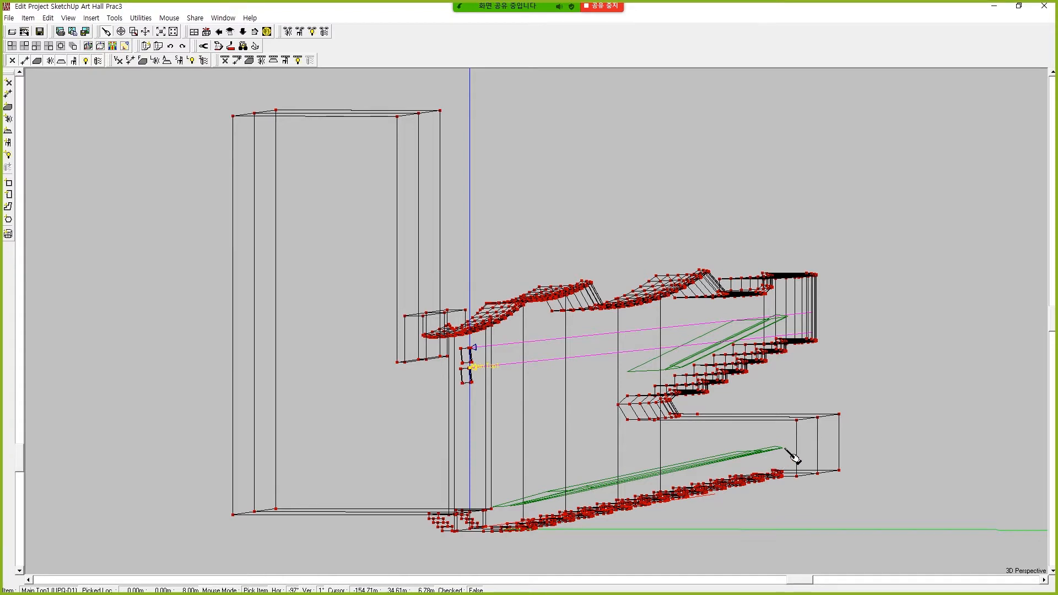
{"action": "right_click", "coordinate": [471, 374]}
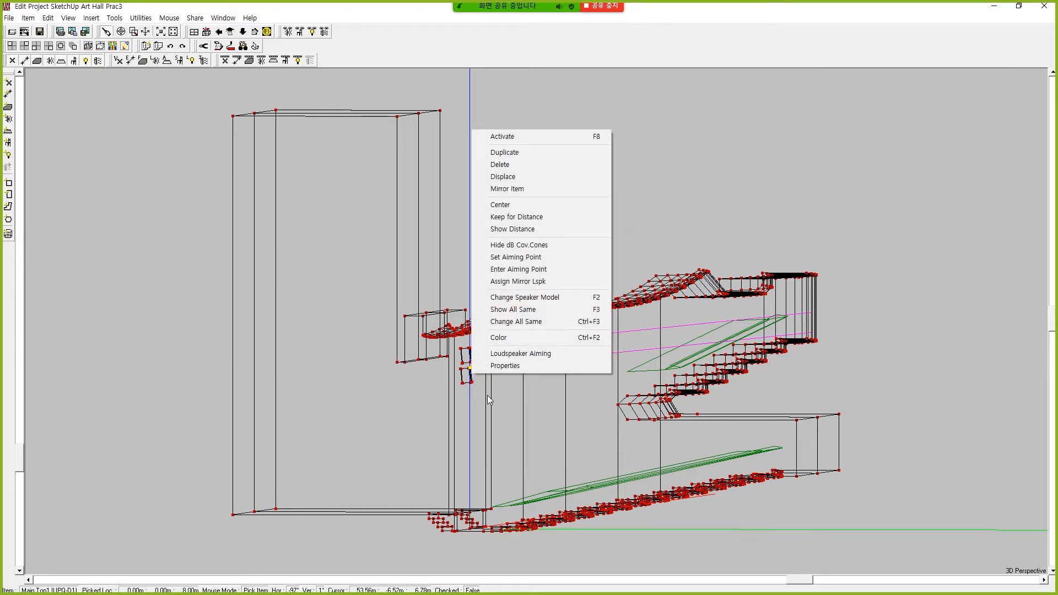
{"action": "left_click", "coordinate": [501, 367]}
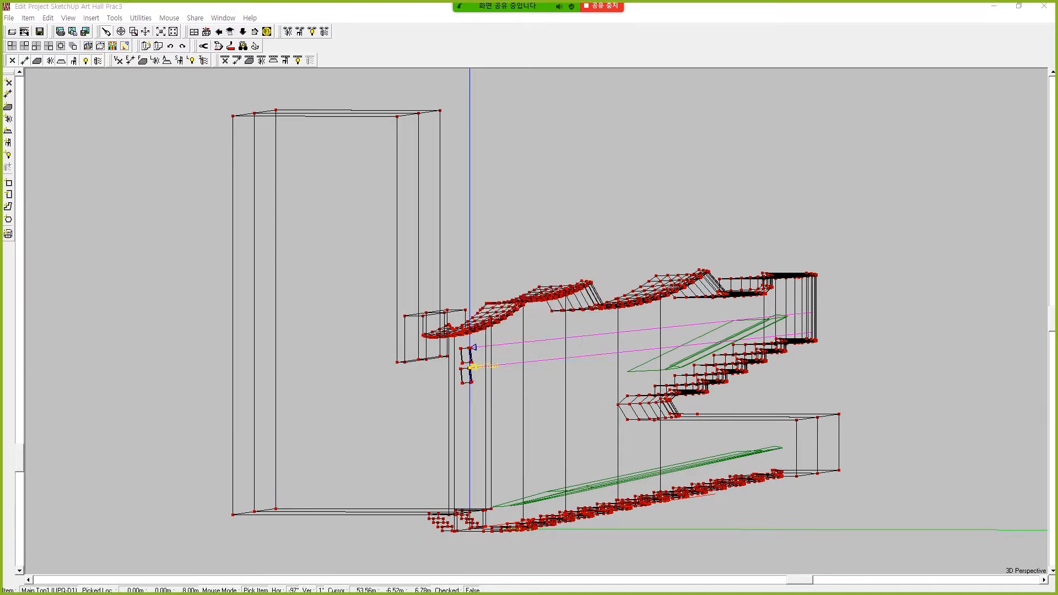
{"action": "left_click", "coordinate": [662, 224]}
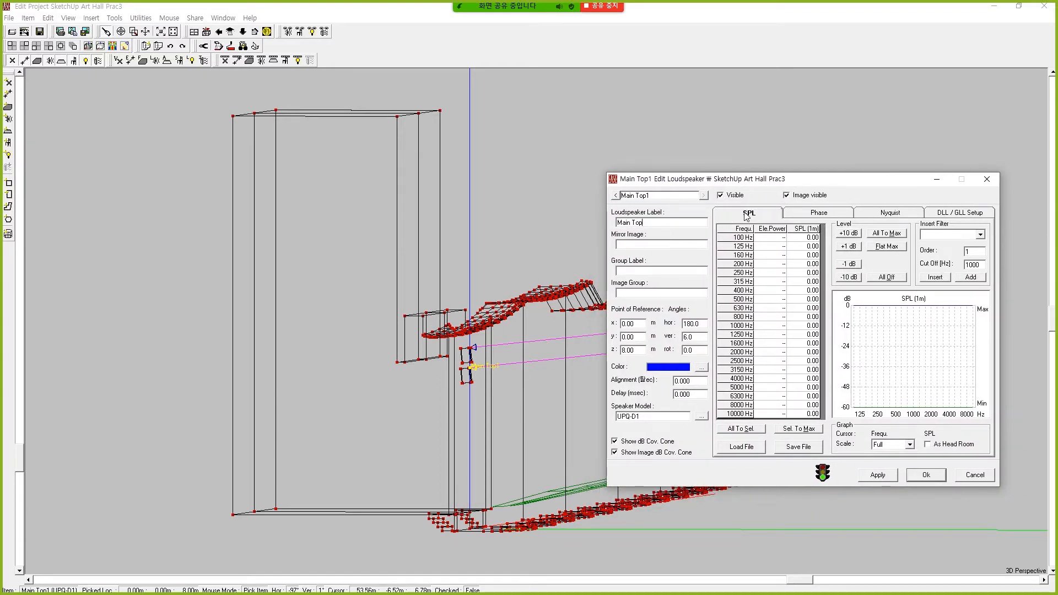
{"action": "key", "text": "Return"}
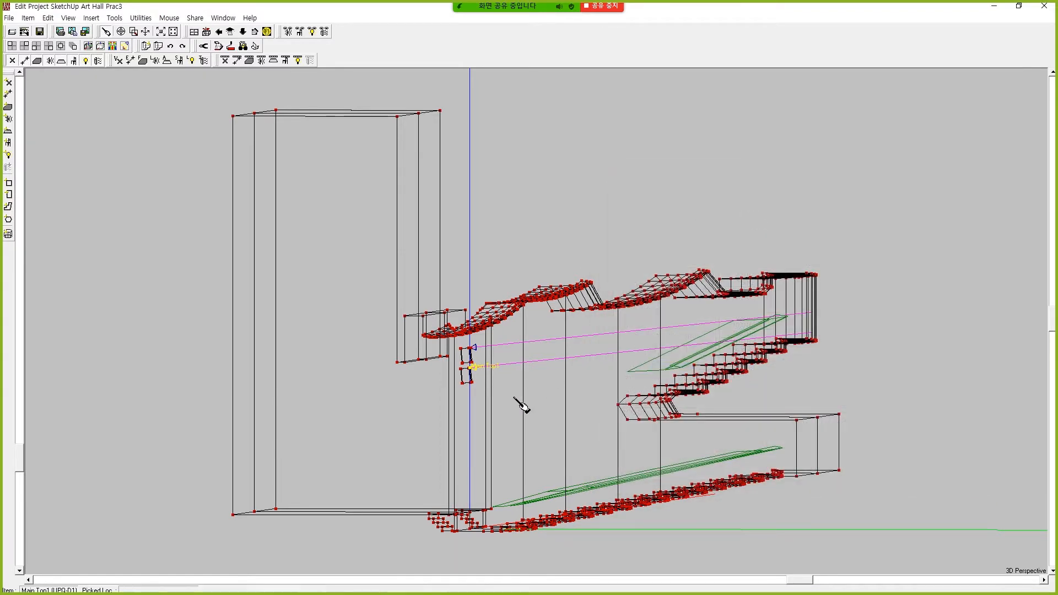
Relabel the lower, duplicated loudspeaker as Main Down.
{"action": "right_click", "coordinate": [473, 377]}
{"action": "left_click", "coordinate": [499, 365]}
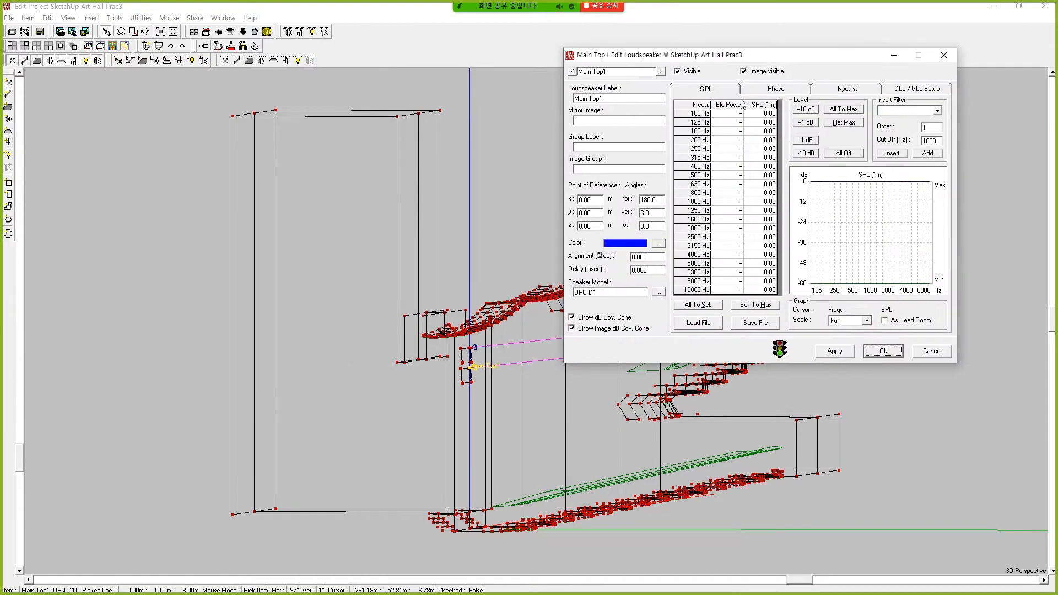
{"action": "left_click", "coordinate": [629, 98]}
{"action": "key", "text": "BackSpace"}
{"action": "key", "text": "BackSpace"}
{"action": "key", "text": "Return"}
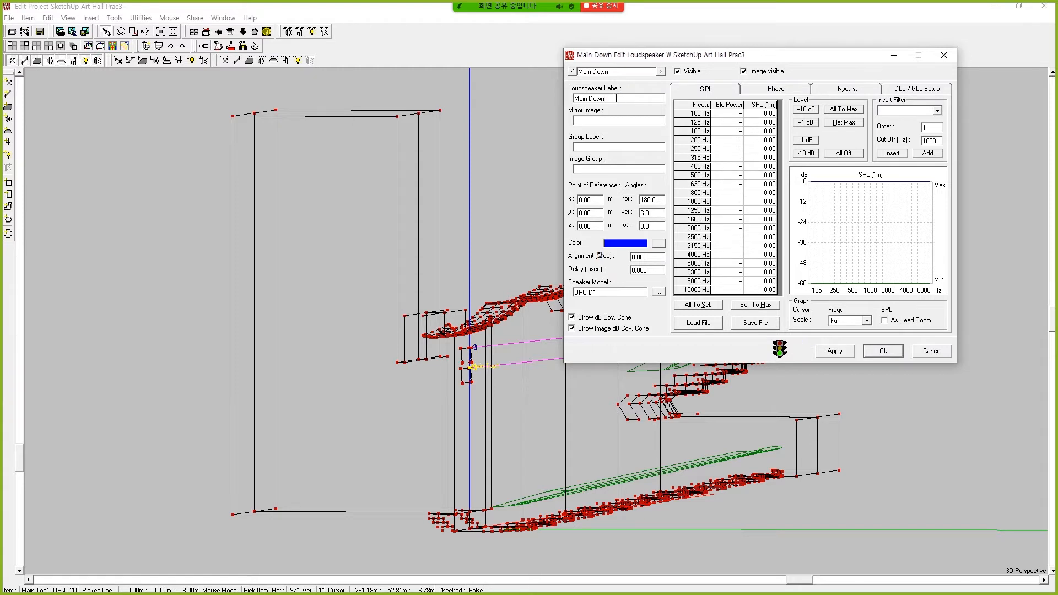
Apply a vertical angle of -30 degrees to the Main Down loudspeaker, keeping its properties open clear of the aiming line.
{"action": "right_click", "coordinate": [468, 375]}
{"action": "left_click", "coordinate": [501, 361]}
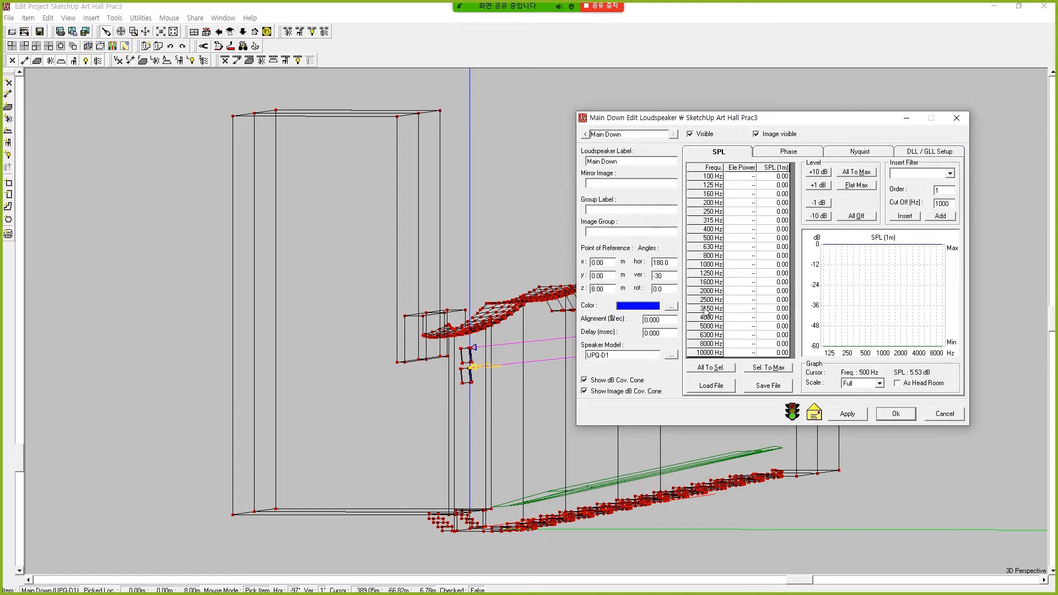
{"action": "left_click", "coordinate": [847, 412]}
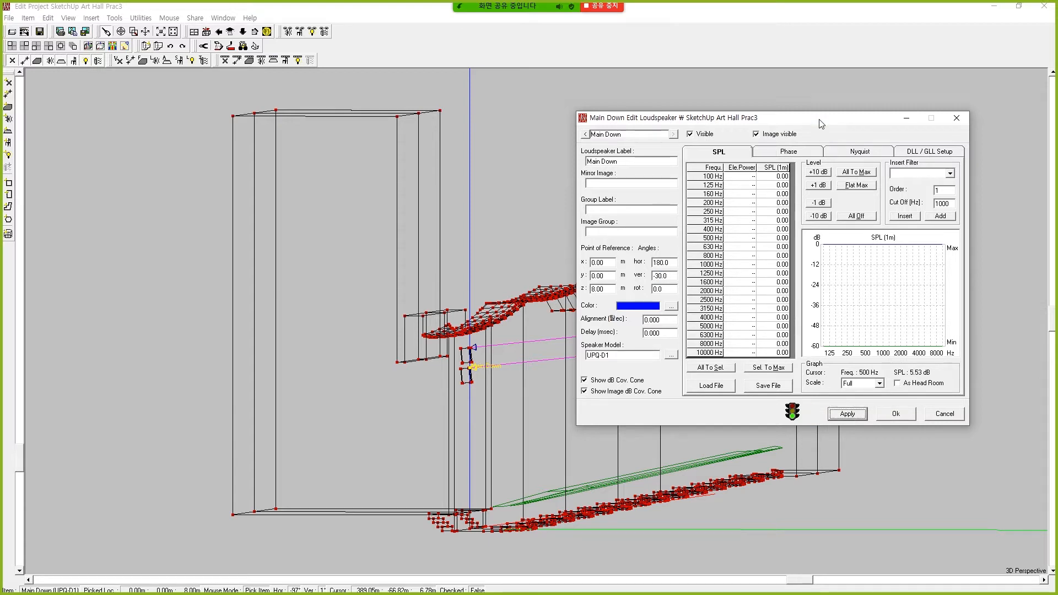
{"action": "left_click_drag", "start_coordinate": [819, 123], "coordinate": [833, 43]}
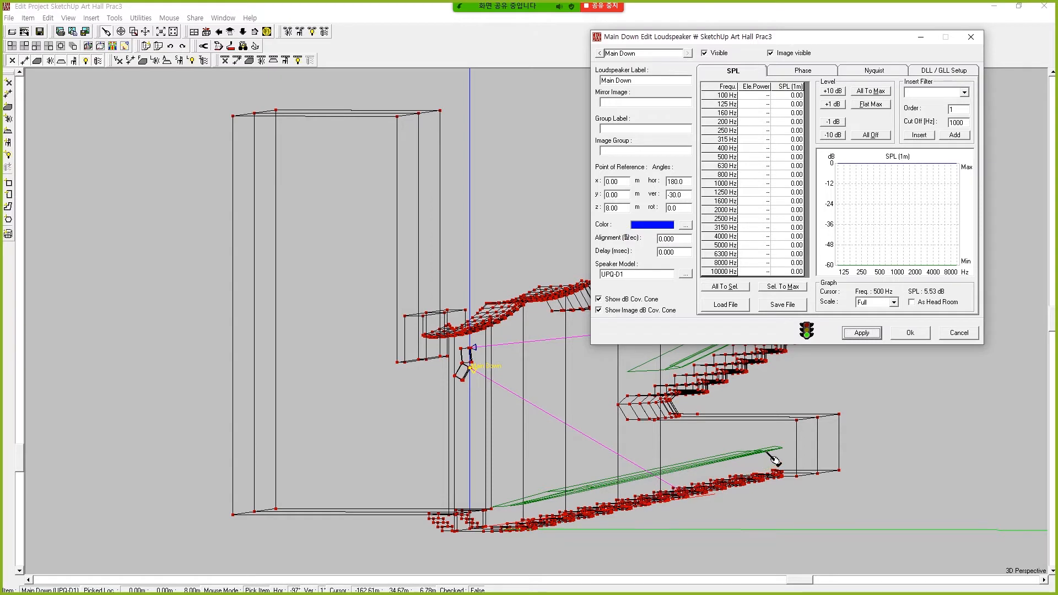
Try vertical angles of -20 and -25 degrees for the Main Down loudspeaker, applying each one.
{"action": "double_click", "coordinate": [690, 196]}
{"action": "type", "text": "-"}
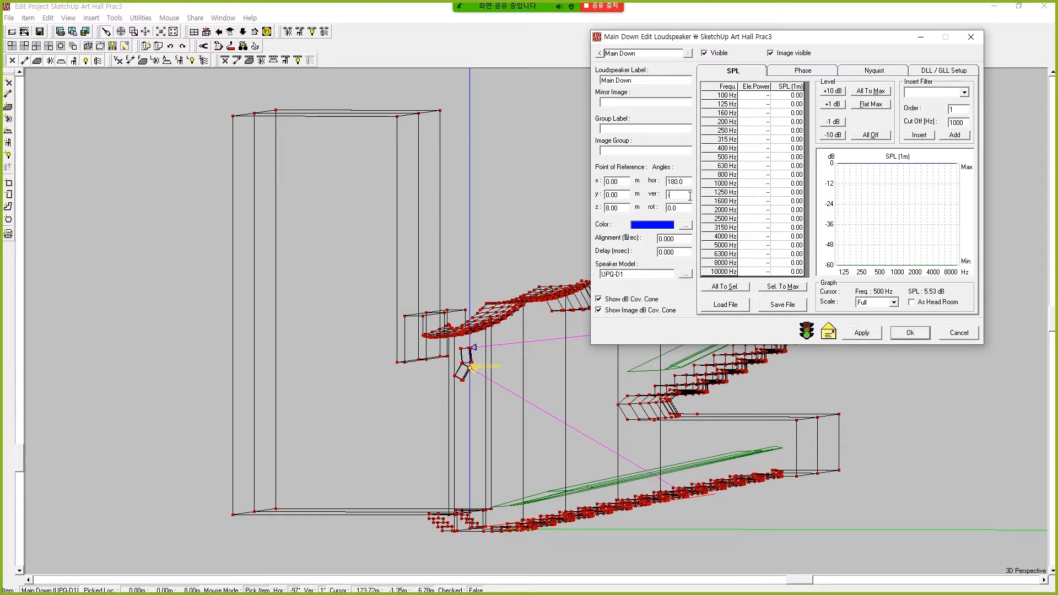
{"action": "type", "text": "20"}
{"action": "left_click", "coordinate": [849, 333]}
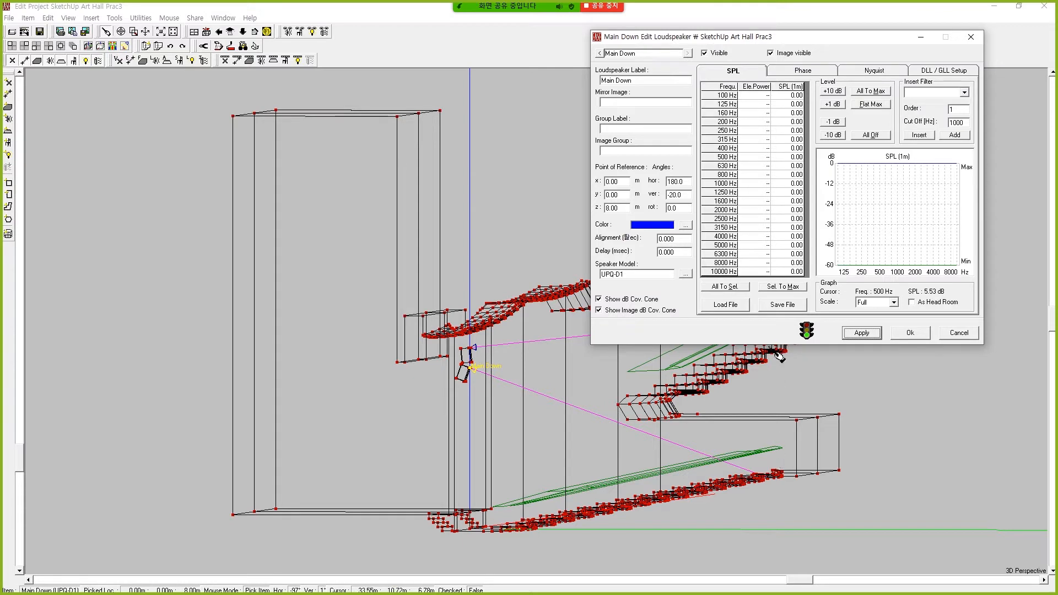
{"action": "double_click", "coordinate": [689, 196]}
{"action": "type", "text": "-25"}
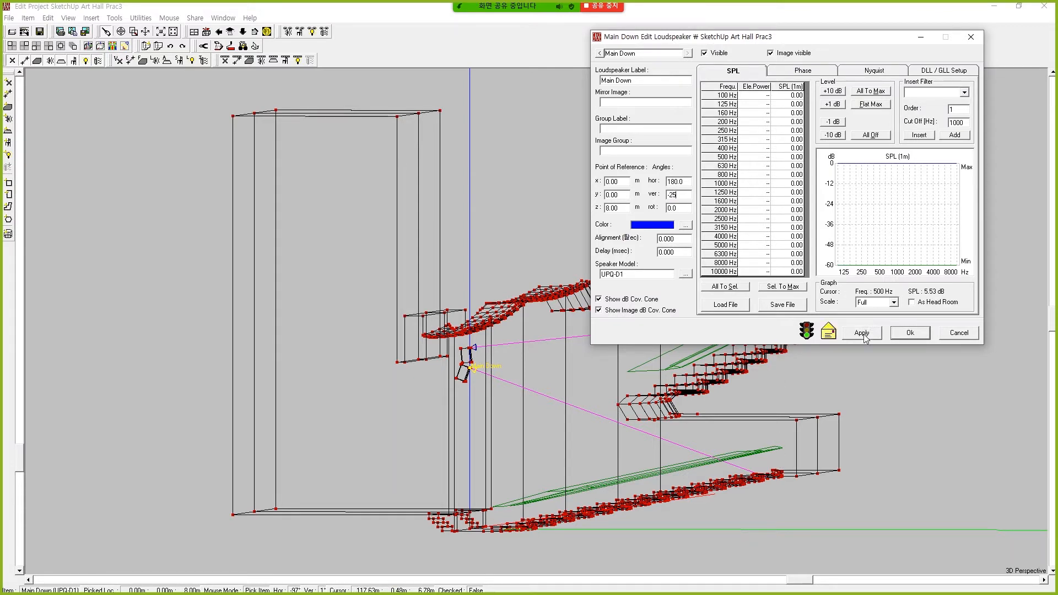
{"action": "left_click", "coordinate": [862, 333]}
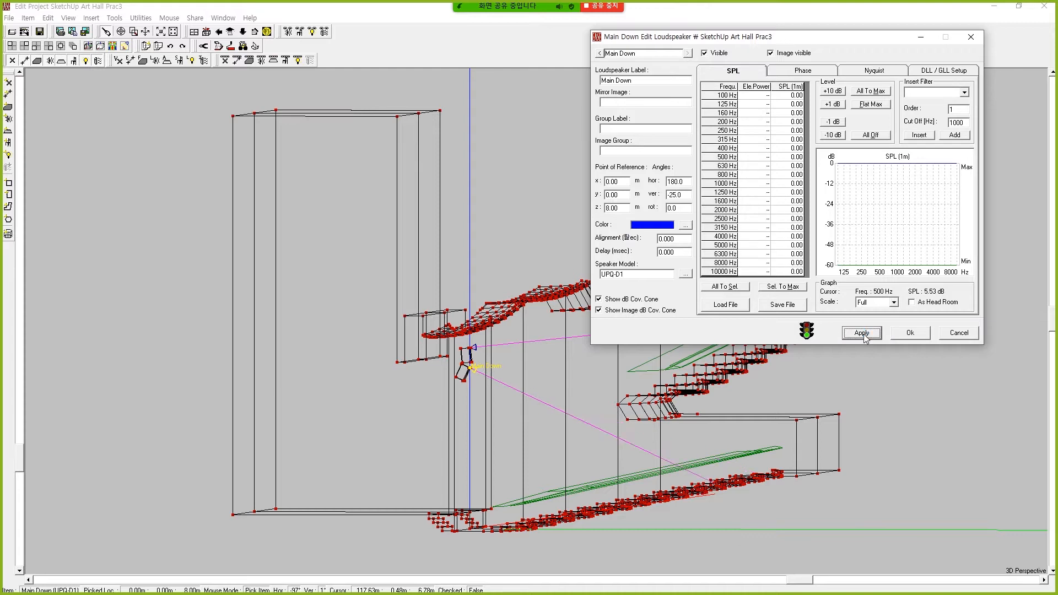
Set the Main Down loudspeaker's vertical angle to -15 degrees and apply it.
{"action": "double_click", "coordinate": [689, 195]}
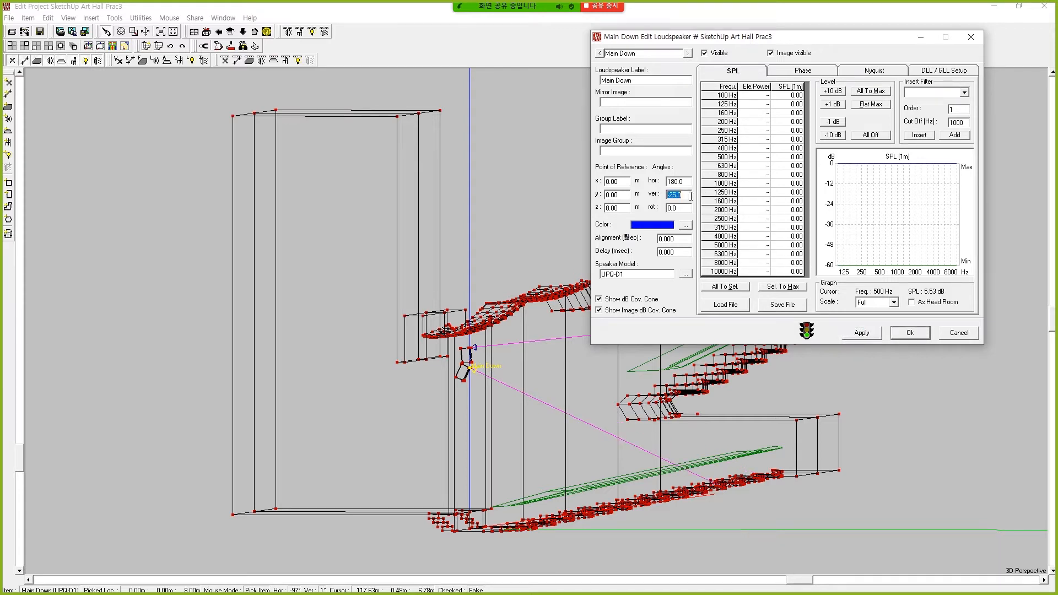
{"action": "type", "text": "-15"}
{"action": "left_click", "coordinate": [868, 337]}
{"action": "left_click", "coordinate": [868, 337]}
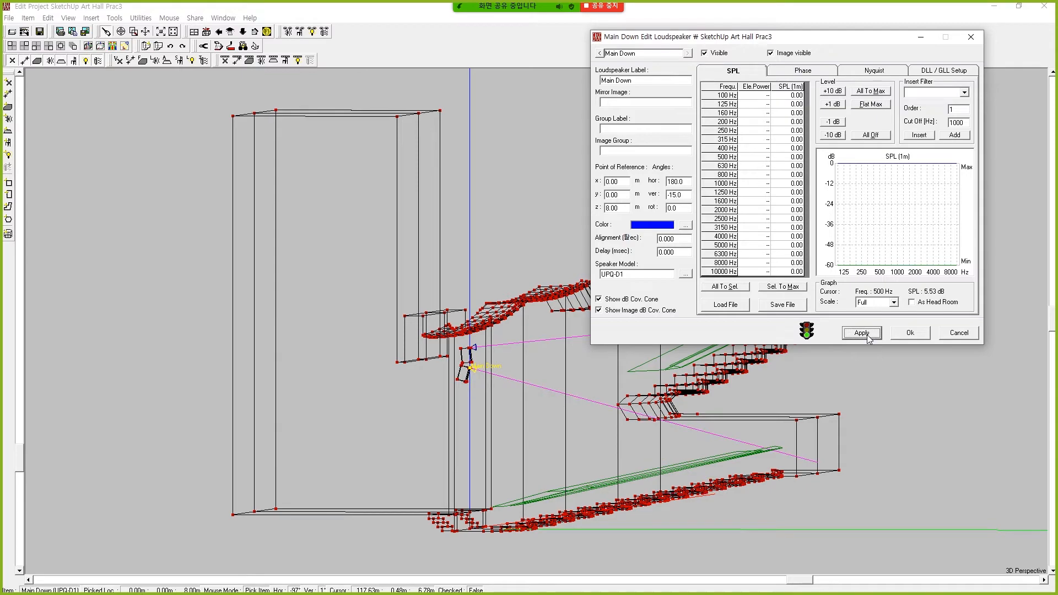
Check the spacing between the two loudspeakers and set Main Down's z position to 7.5 m.
{"action": "left_click_drag", "start_coordinate": [797, 580], "coordinate": [869, 570]}
{"action": "left_click_drag", "start_coordinate": [1052, 326], "coordinate": [1020, 330]}
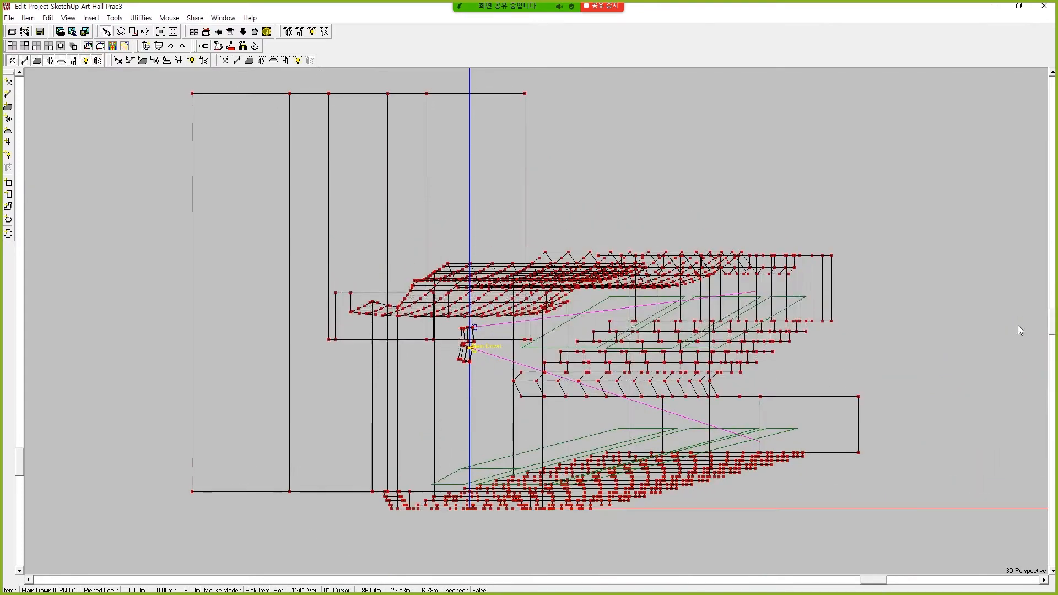
{"action": "left_click_drag", "start_coordinate": [881, 580], "coordinate": [793, 585]}
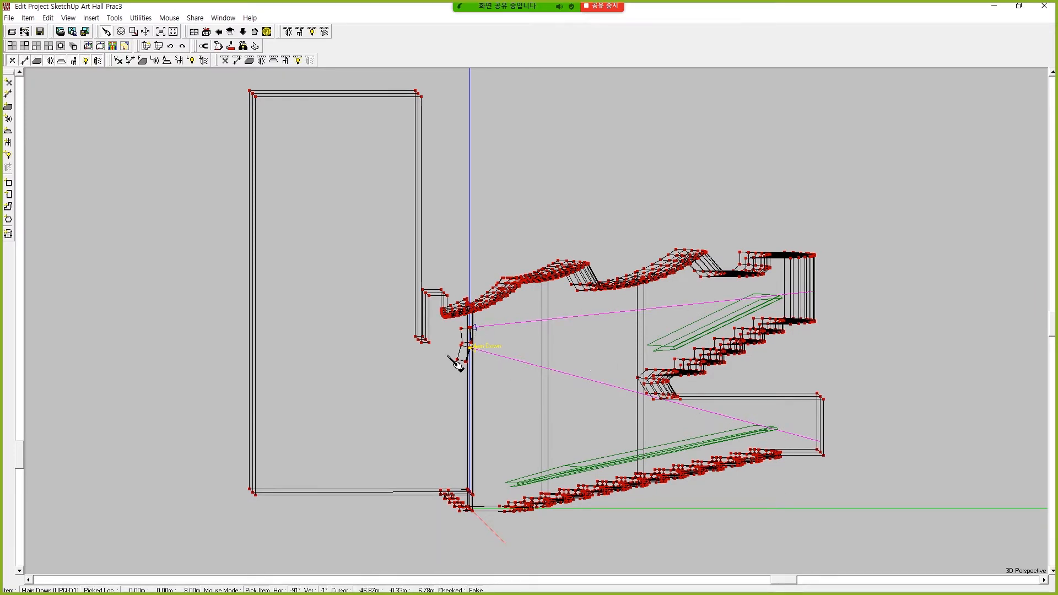
{"action": "scroll", "coordinate": [460, 355], "scroll_direction": "up", "scroll_amount": 3}
{"action": "scroll", "coordinate": [417, 370], "scroll_direction": "down", "scroll_amount": 5}
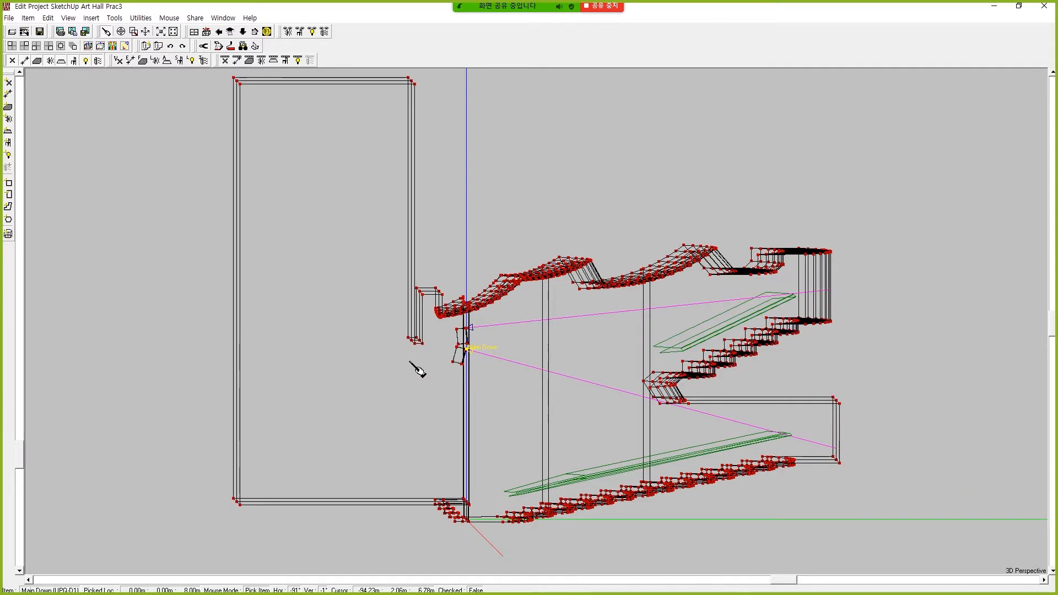
{"action": "mouse_move", "coordinate": [1051, 322]}
{"action": "left_mouse_down"}
{"action": "mouse_move", "coordinate": [1042, 371]}
{"action": "mouse_move", "coordinate": [1047, 315]}
{"action": "left_mouse_up"}
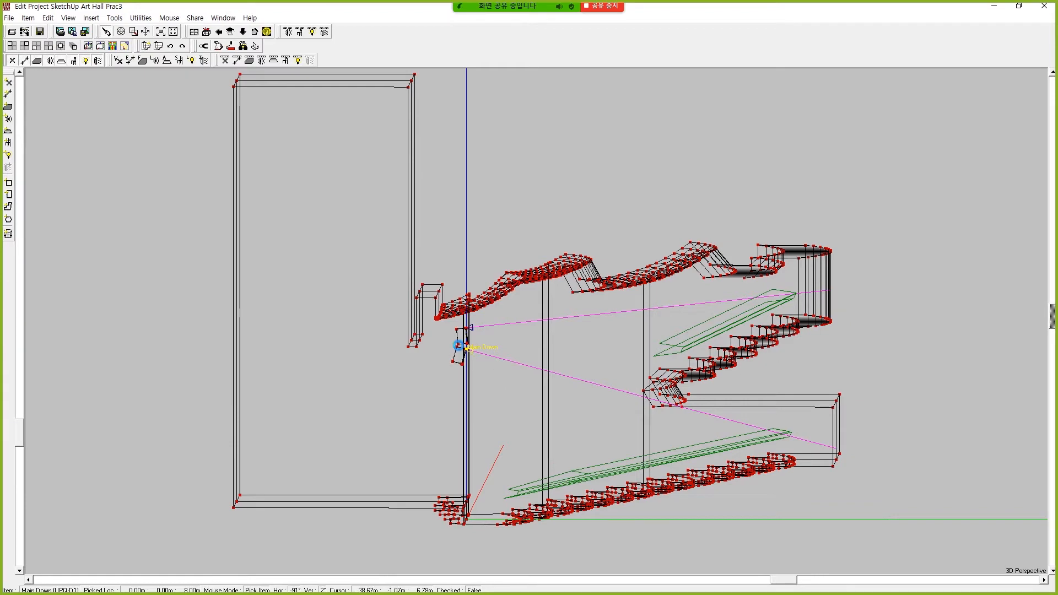
{"action": "scroll", "coordinate": [434, 373], "scroll_direction": "up", "scroll_amount": 5}
{"action": "right_click", "coordinate": [435, 374]}
{"action": "left_click", "coordinate": [441, 372]}
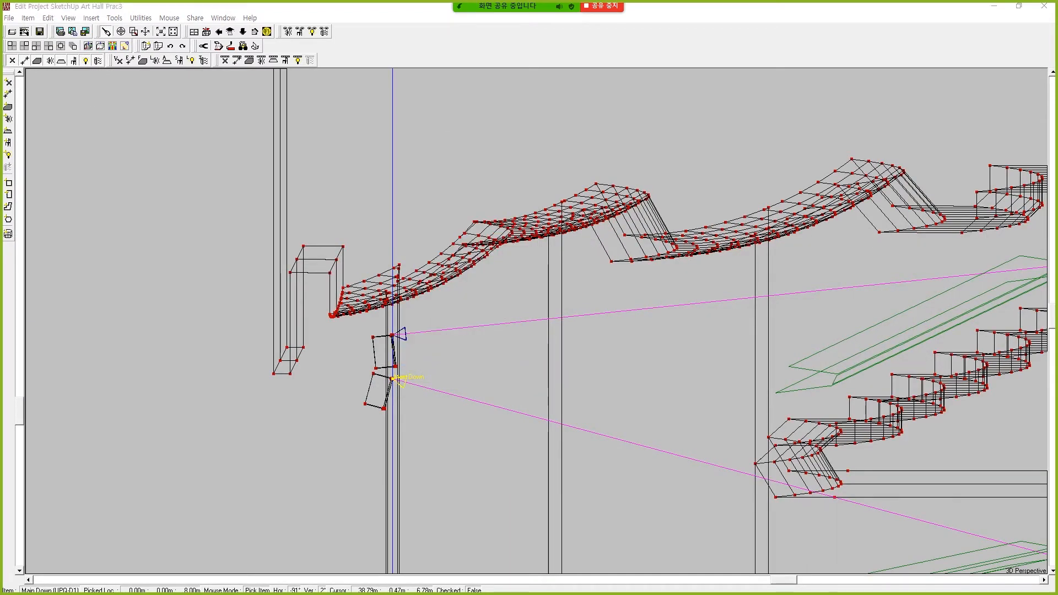
{"action": "left_click_drag", "start_coordinate": [521, 127], "coordinate": [763, 121]}
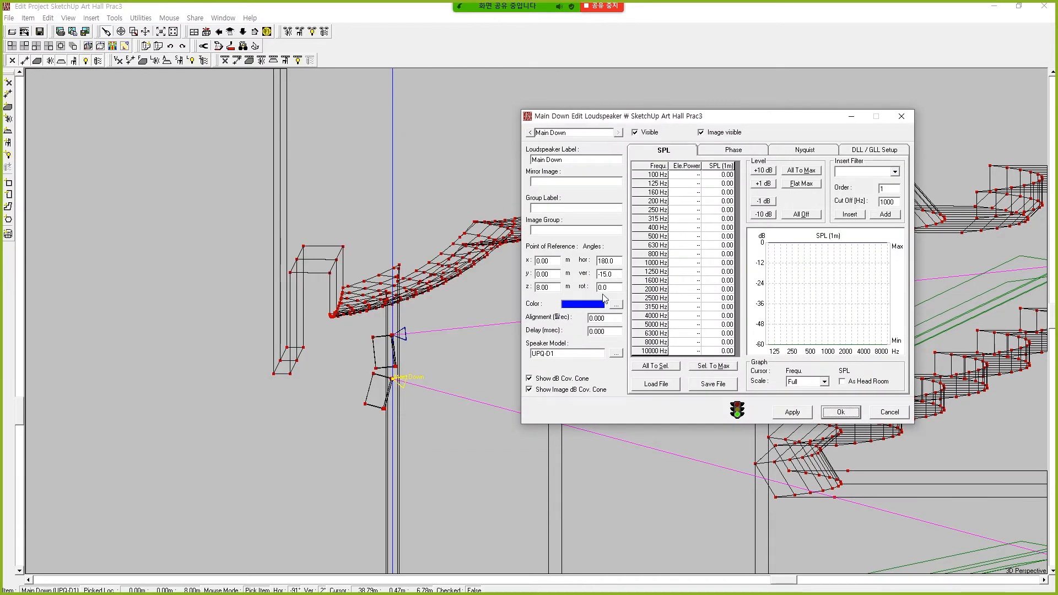
{"action": "double_click", "coordinate": [556, 288]}
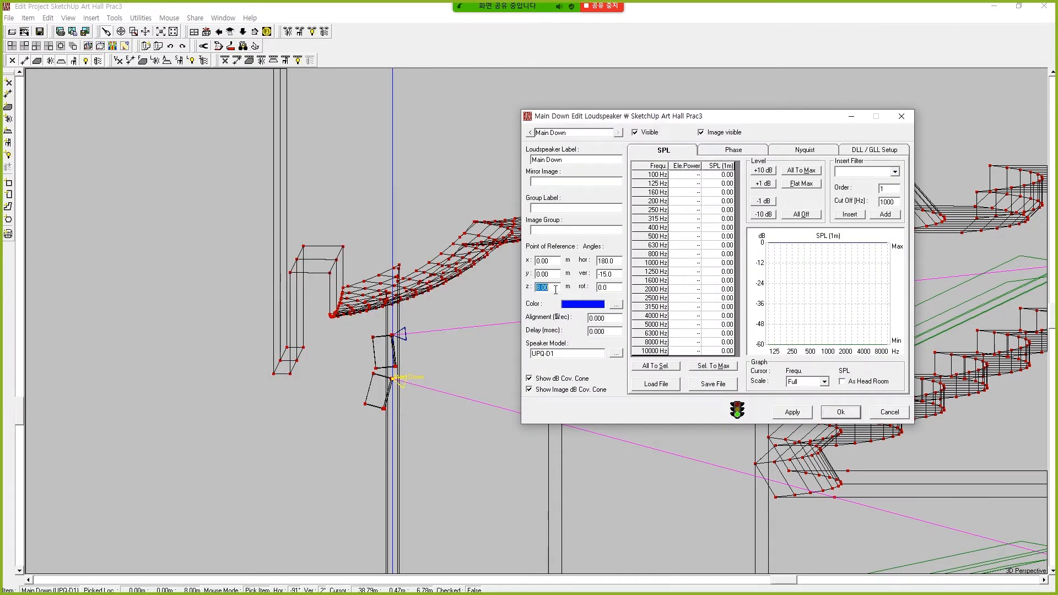
{"action": "type", "text": "7.5"}
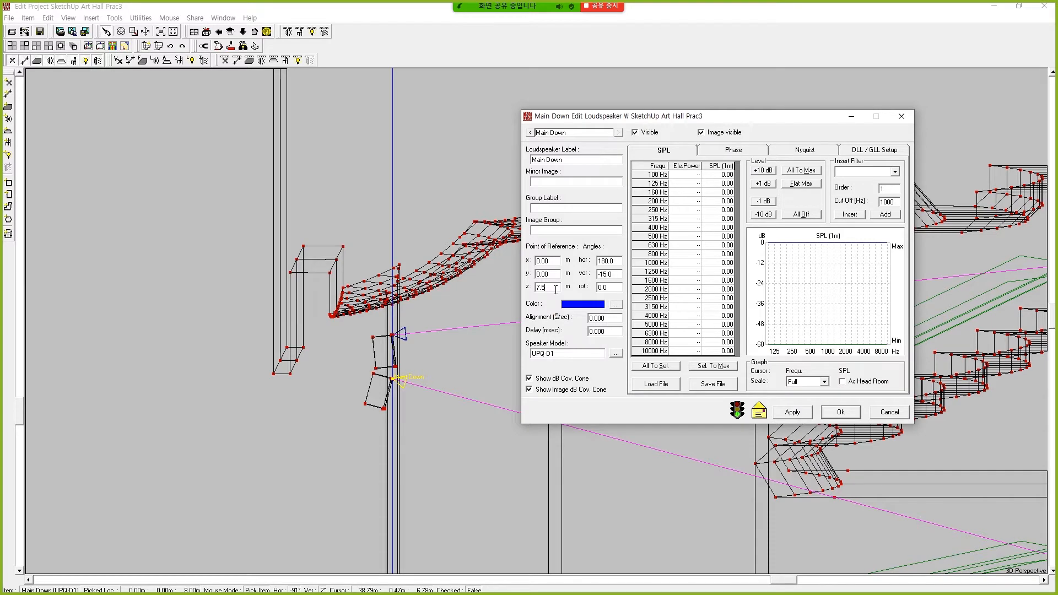
{"action": "key", "text": "Return"}
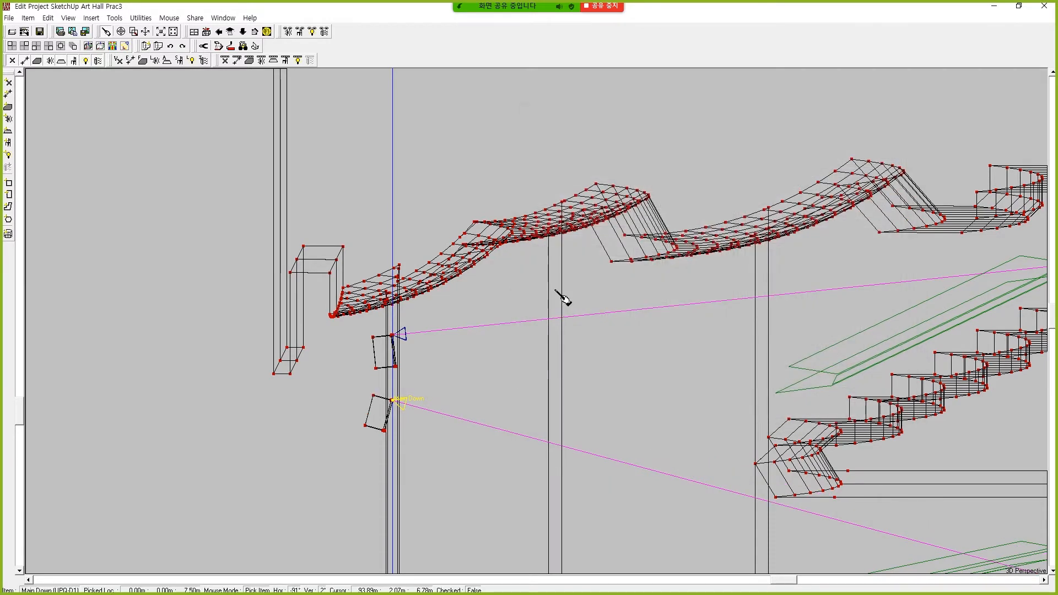
Try a vertical angle of -12 degrees for the Main Down loudspeaker, keeping its properties clear of the aiming line.
{"action": "scroll", "coordinate": [556, 291], "scroll_direction": "down", "scroll_amount": 3}
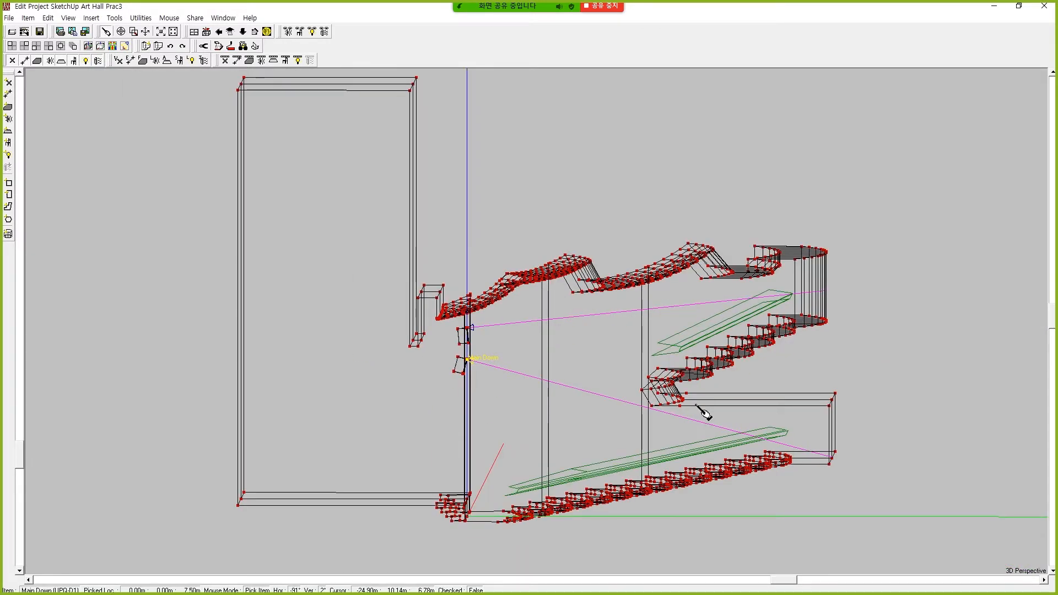
{"action": "mouse_move", "coordinate": [1051, 322]}
{"action": "left_mouse_down"}
{"action": "mouse_move", "coordinate": [1051, 313]}
{"action": "mouse_move", "coordinate": [1051, 328]}
{"action": "left_mouse_up"}
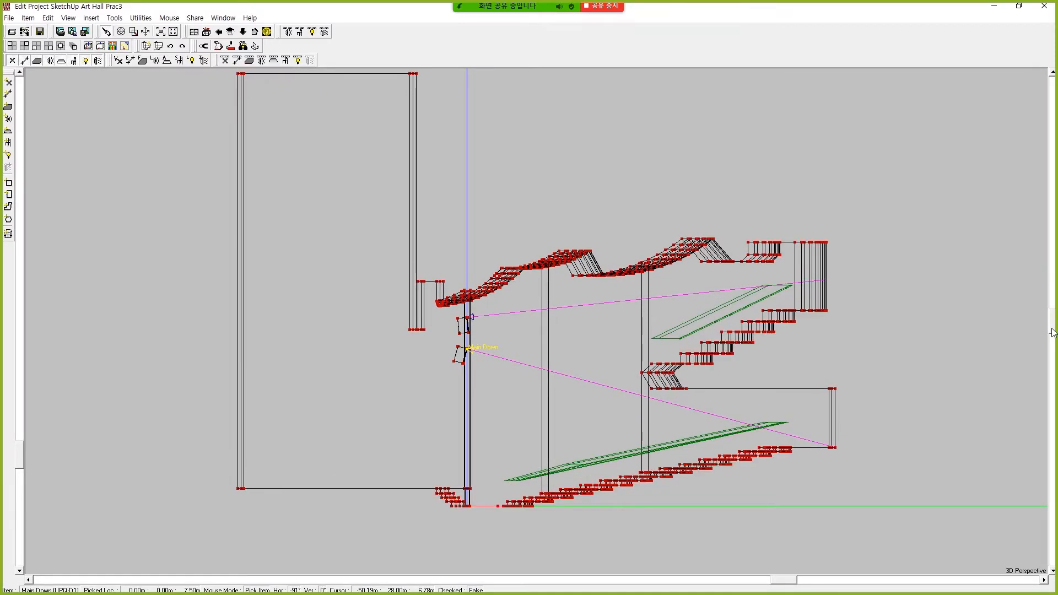
{"action": "right_click", "coordinate": [472, 349]}
{"action": "left_click", "coordinate": [508, 588]}
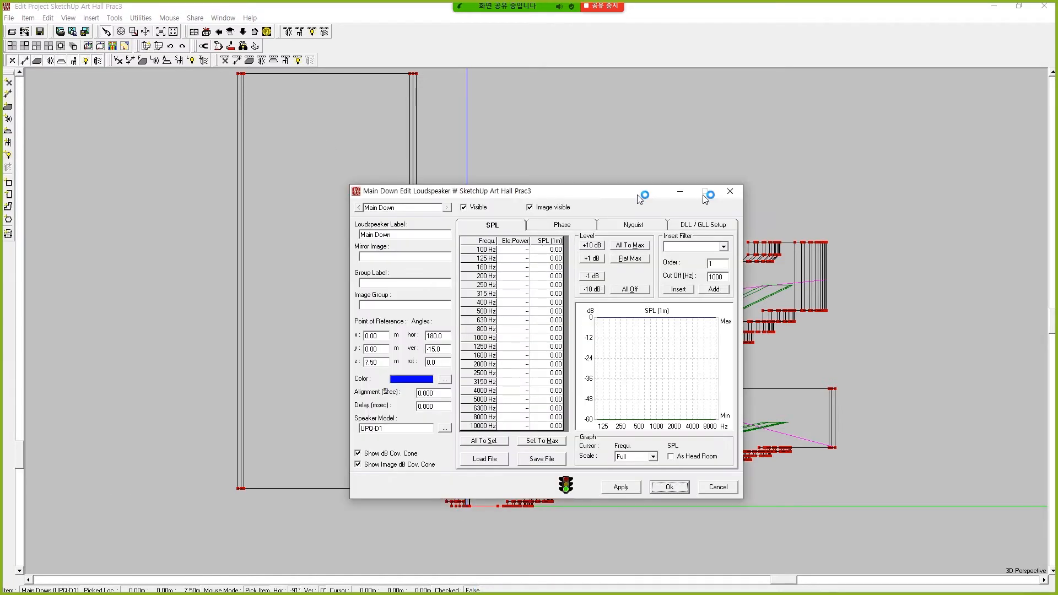
{"action": "double_click", "coordinate": [610, 351]}
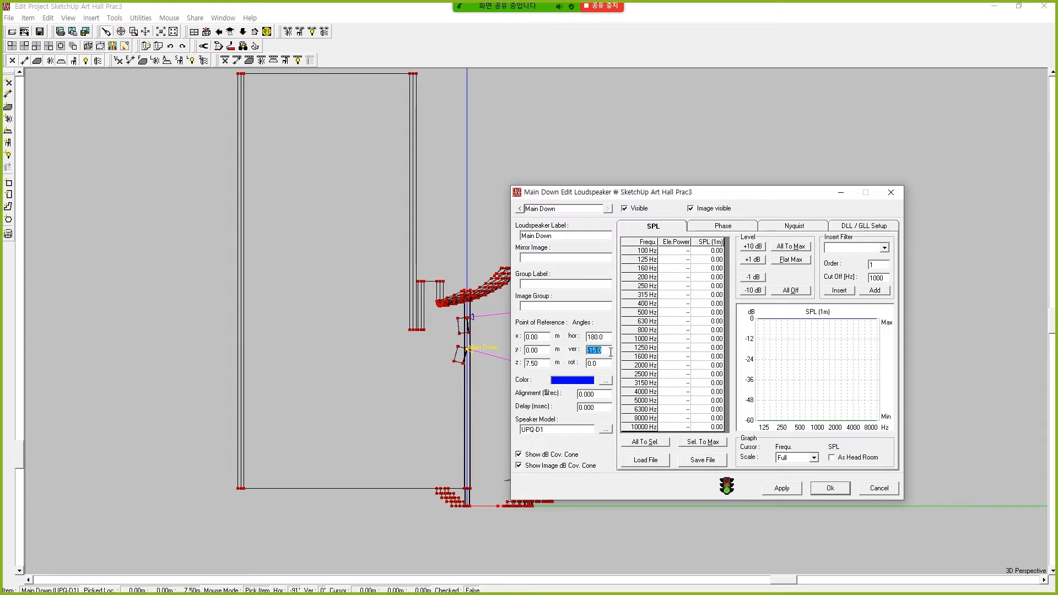
{"action": "type", "text": "-12"}
{"action": "left_click", "coordinate": [782, 488]}
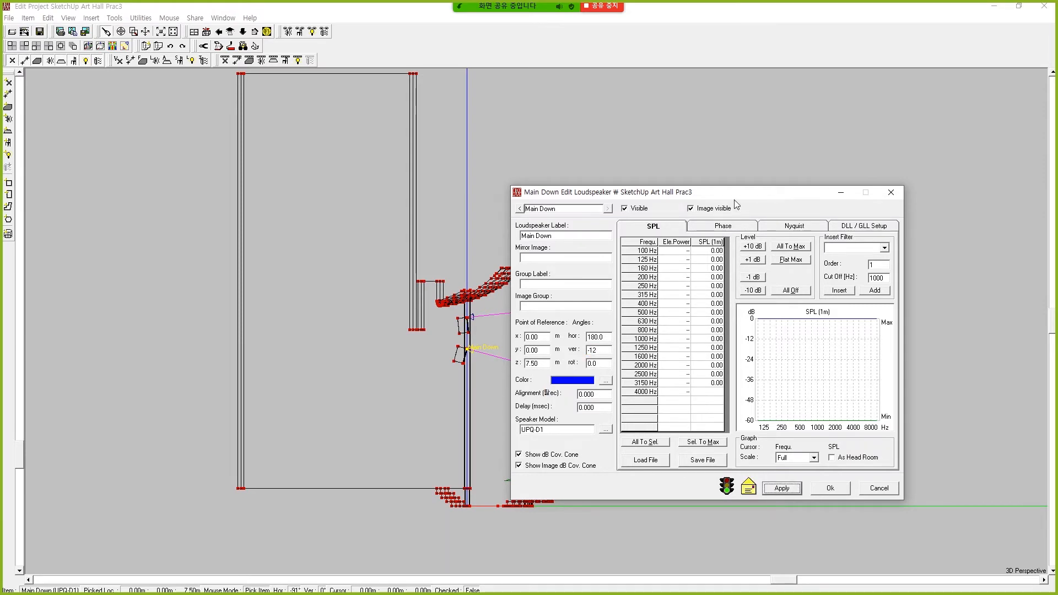
{"action": "left_click_drag", "start_coordinate": [755, 193], "coordinate": [808, 19]}
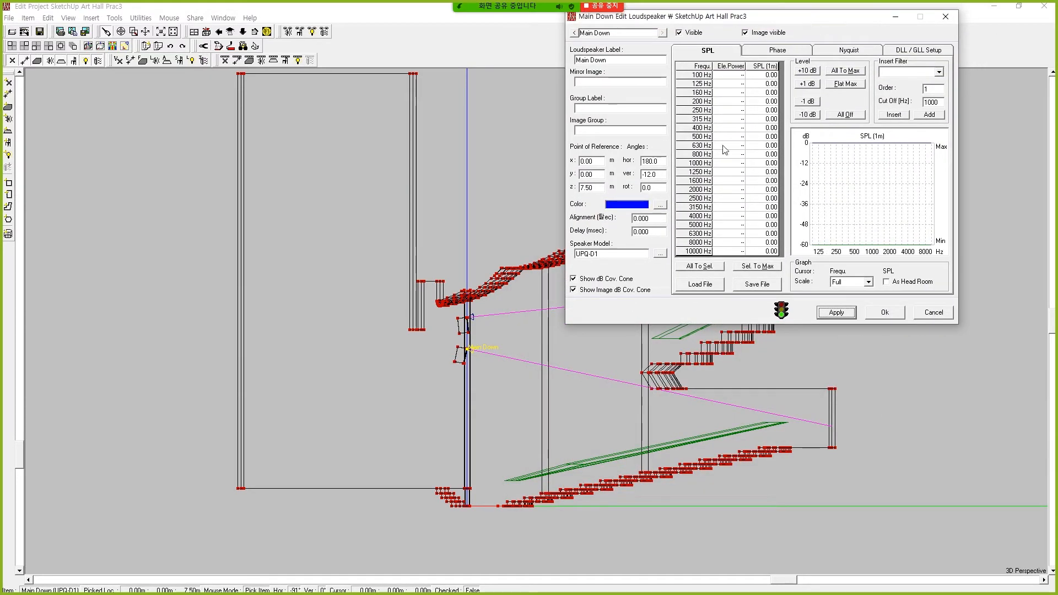
Set the Main Down loudspeaker's vertical angle to -13 degrees and examine how both loudspeakers aim at the seating levels.
{"action": "double_click", "coordinate": [664, 175]}
{"action": "type", "text": "-13"}
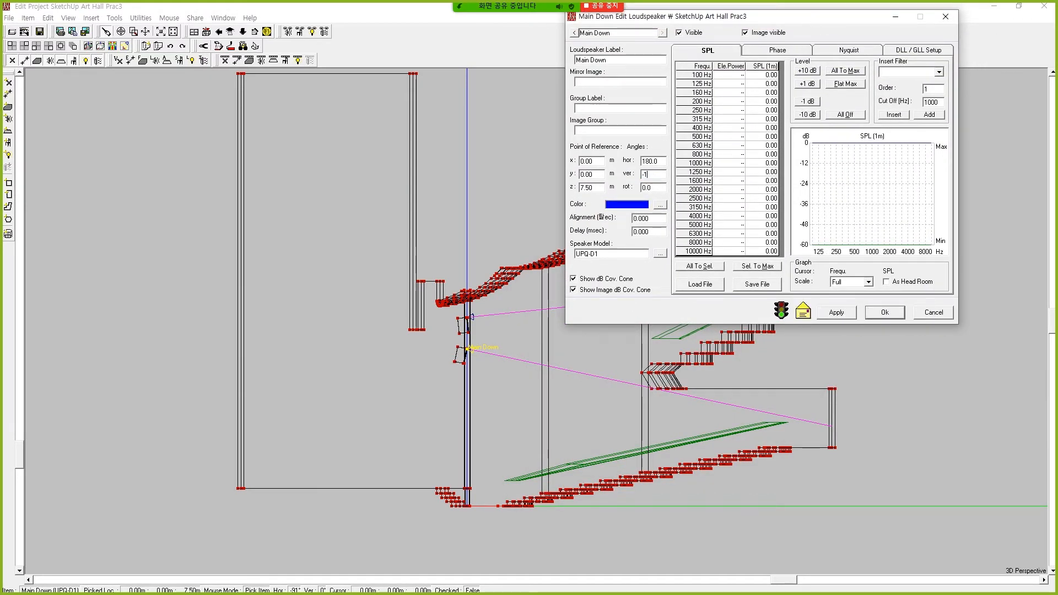
{"action": "left_click", "coordinate": [834, 312]}
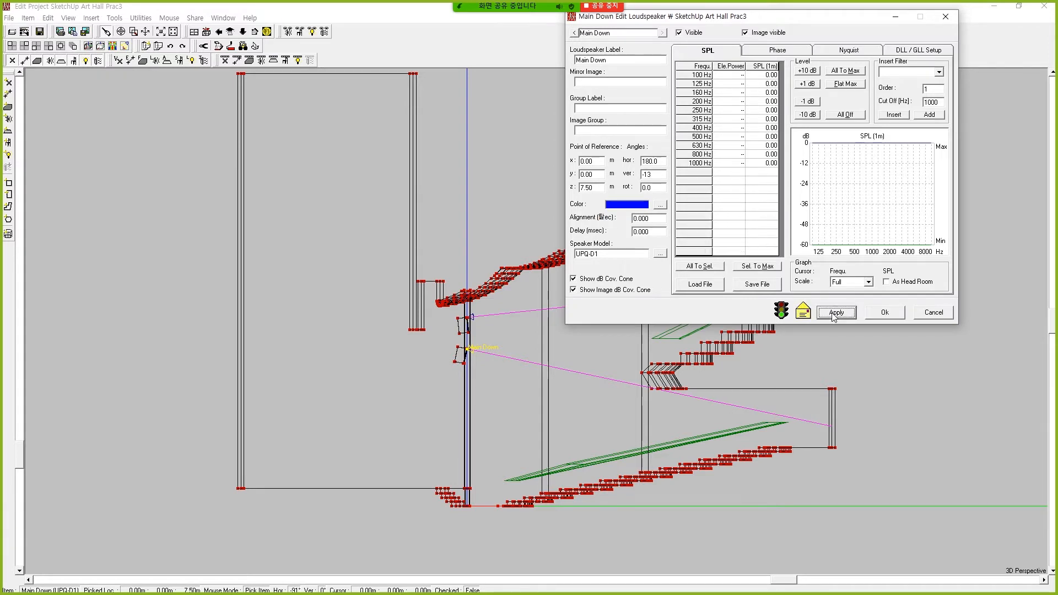
{"action": "left_click", "coordinate": [880, 313]}
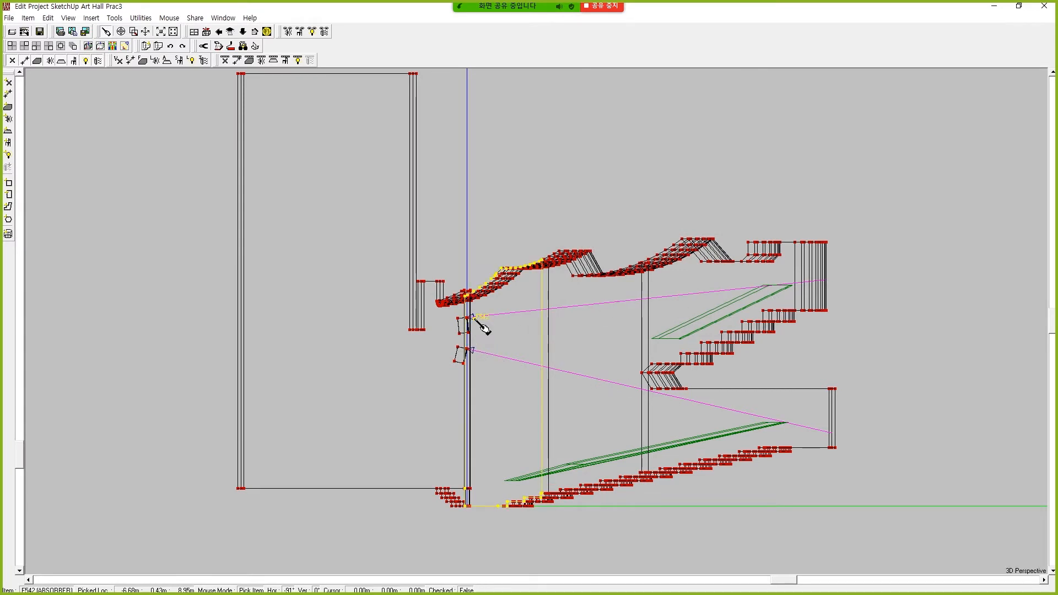
{"action": "scroll", "coordinate": [475, 351], "scroll_direction": "up", "scroll_amount": 5}
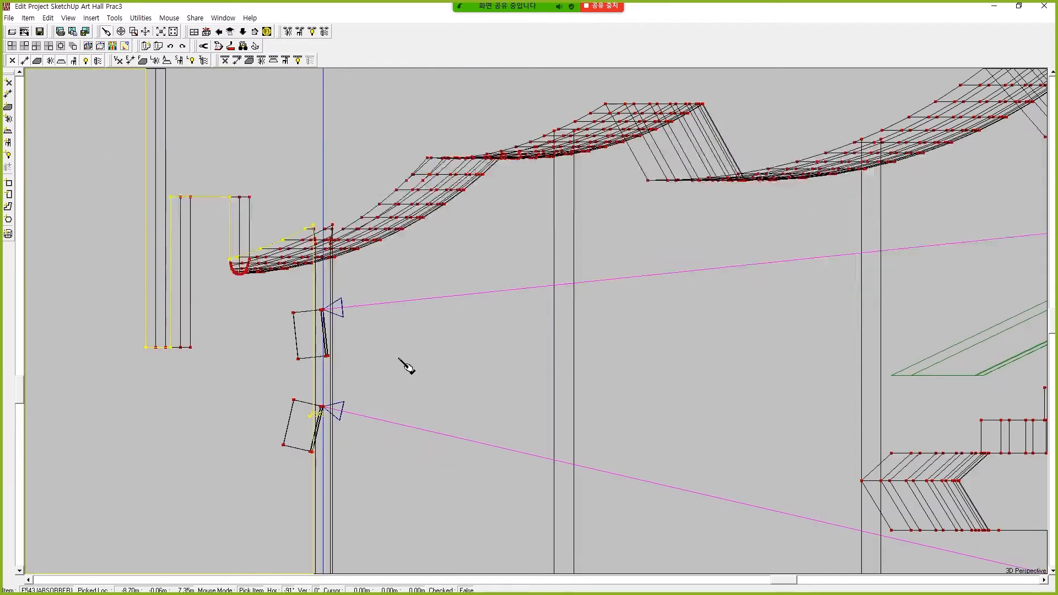
{"action": "scroll", "coordinate": [342, 314], "scroll_direction": "down", "scroll_amount": 3}
{"action": "scroll", "coordinate": [436, 331], "scroll_direction": "up", "scroll_amount": 3}
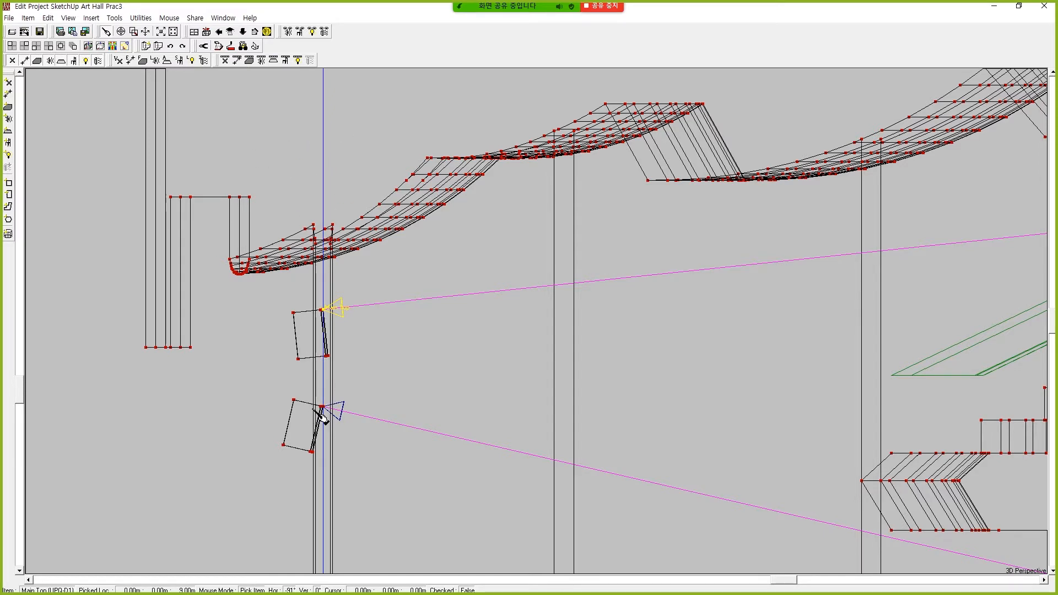
{"action": "scroll", "coordinate": [324, 413], "scroll_direction": "down", "scroll_amount": 3}
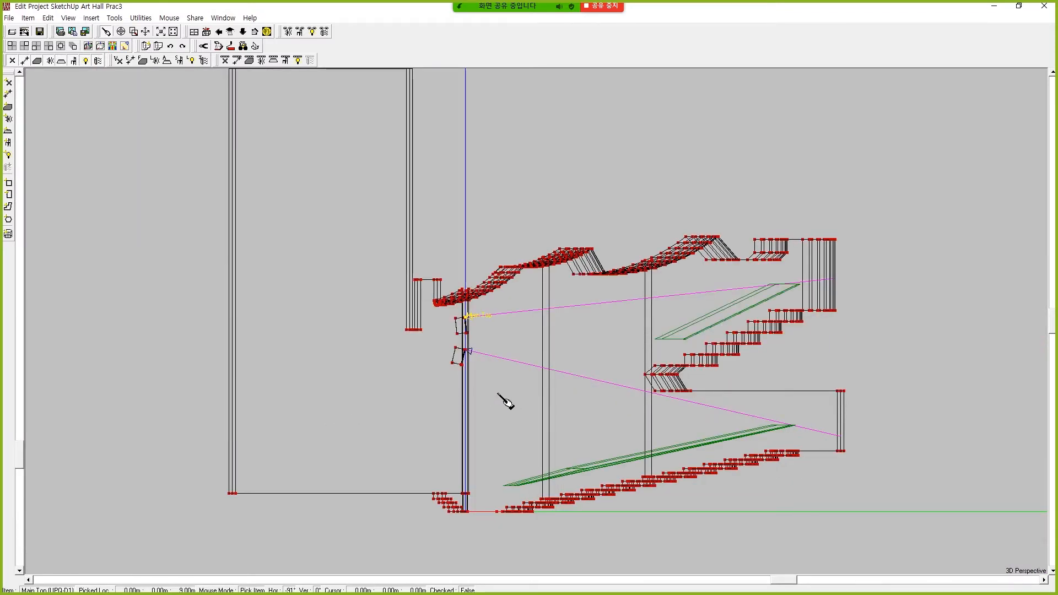
{"action": "scroll", "coordinate": [508, 375], "scroll_direction": "up", "scroll_amount": 2}
{"action": "scroll", "coordinate": [508, 371], "scroll_direction": "down", "scroll_amount": 2}
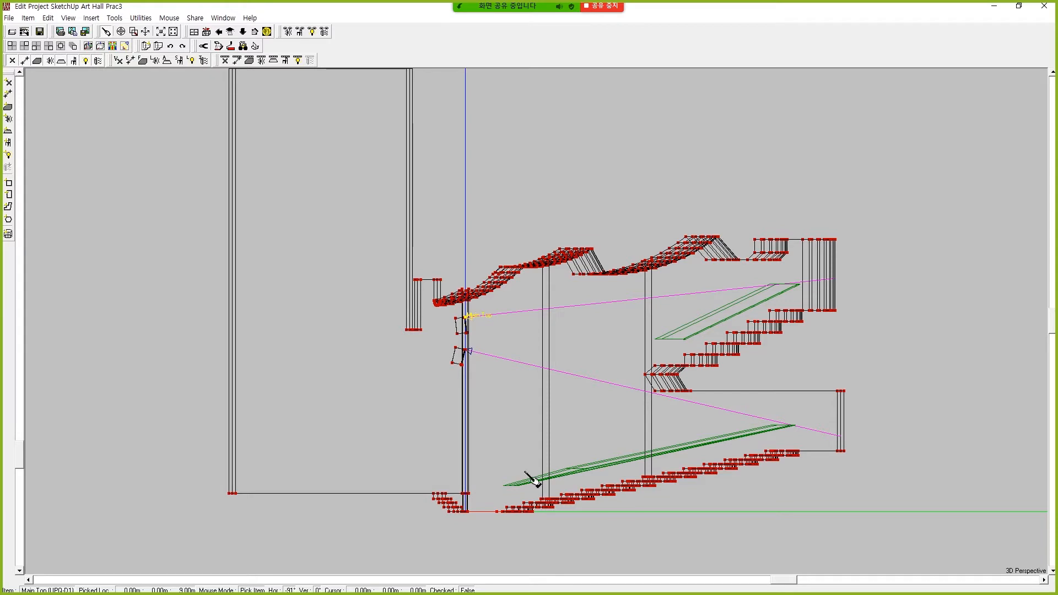
Open the updated art hall project in the Eyes module at full window size.
{"action": "left_click", "coordinate": [9, 17]}
{"action": "left_click", "coordinate": [33, 47]}
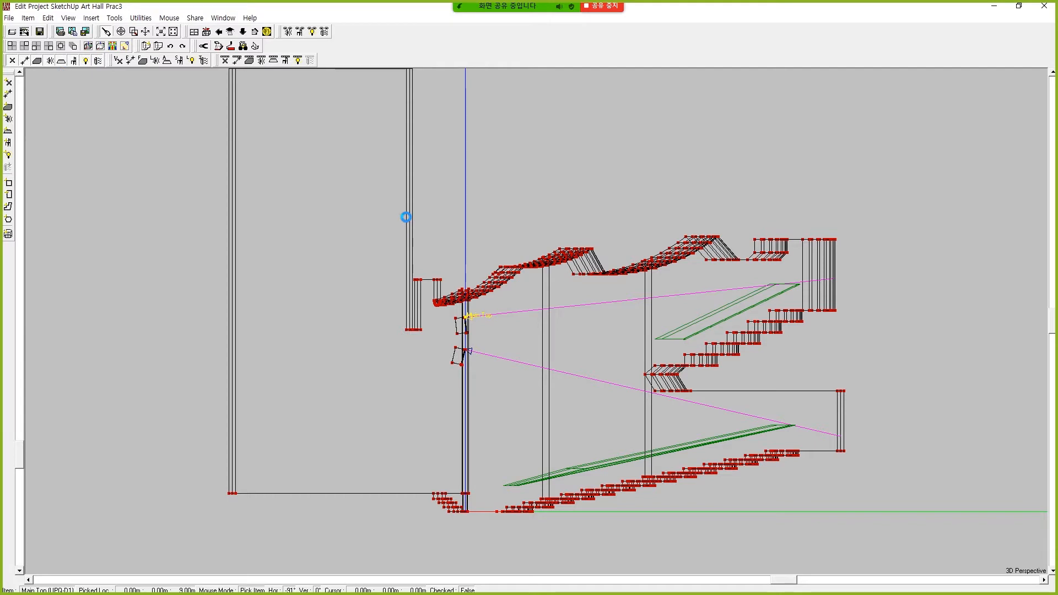
{"action": "mouse_move", "coordinate": [128, 557]}
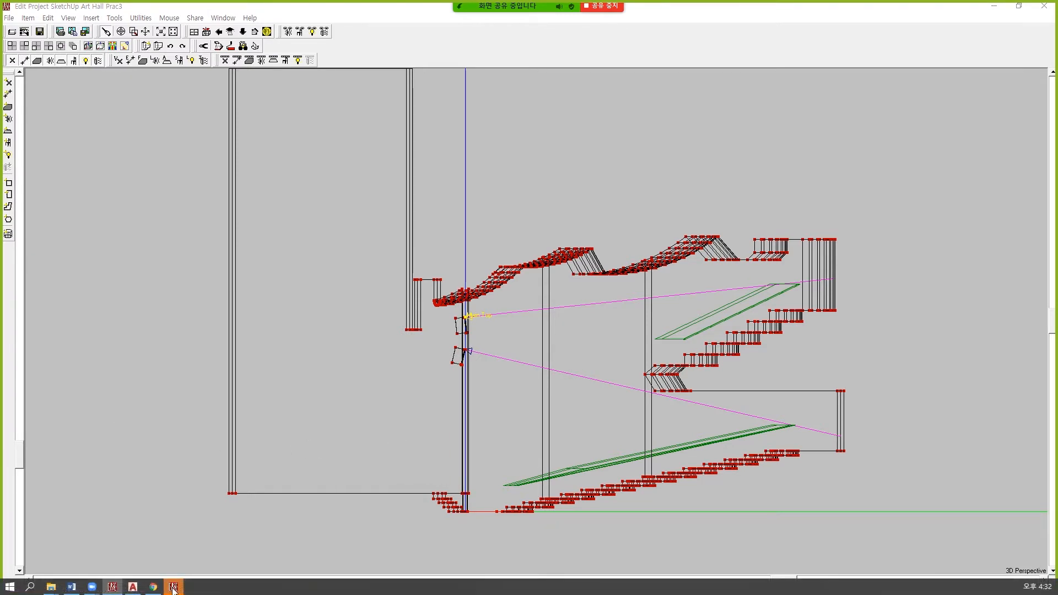
{"action": "left_click", "coordinate": [173, 587]}
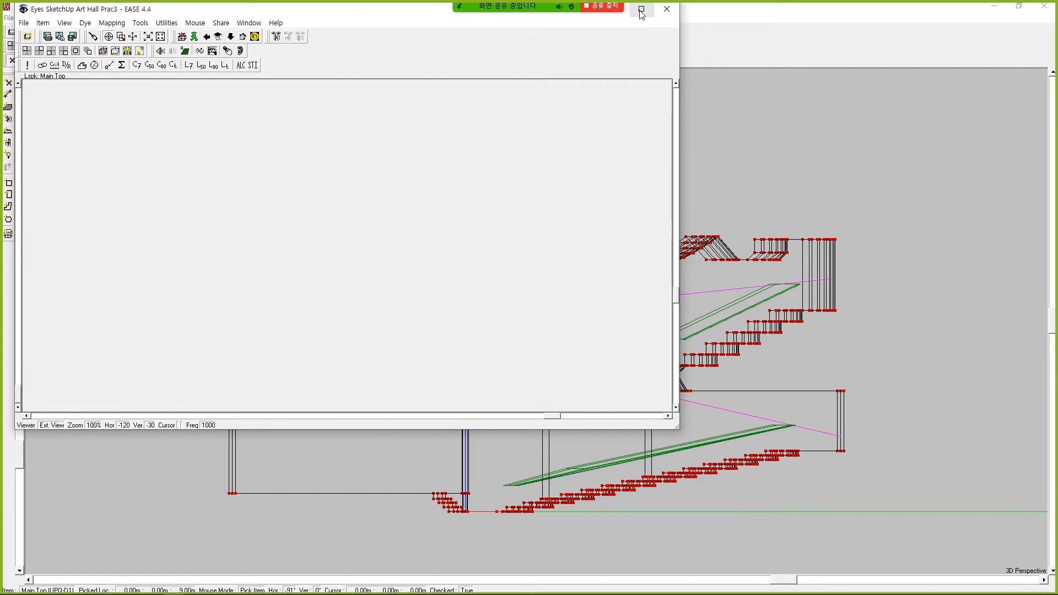
{"action": "left_click", "coordinate": [641, 10]}
Start a standard mapping of Direct SPL at 1000 Hz with both Main Top and Main Down in use.
{"action": "left_click", "coordinate": [95, 19]}
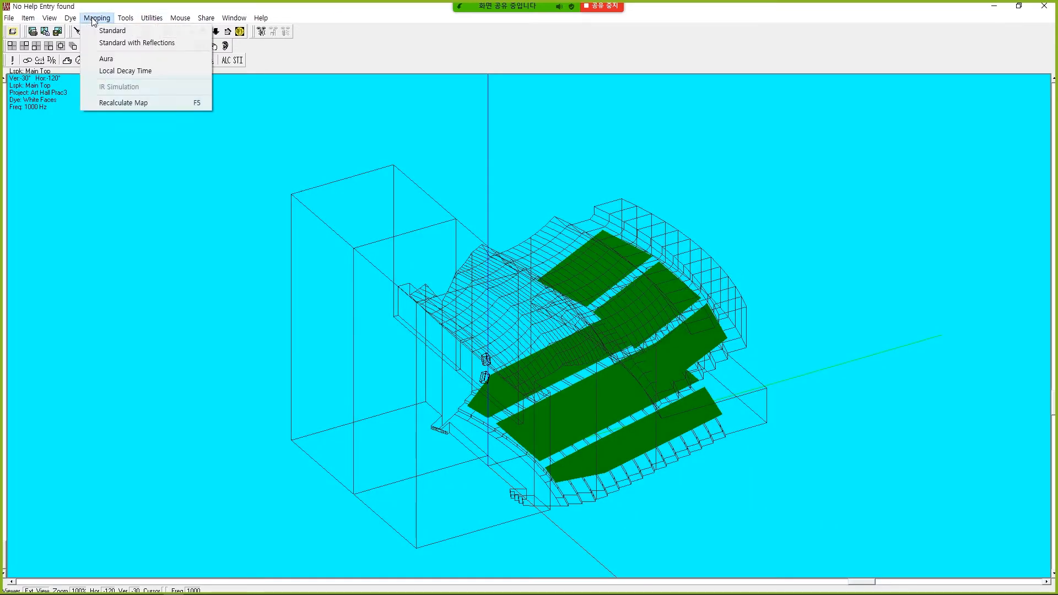
{"action": "left_click", "coordinate": [102, 32]}
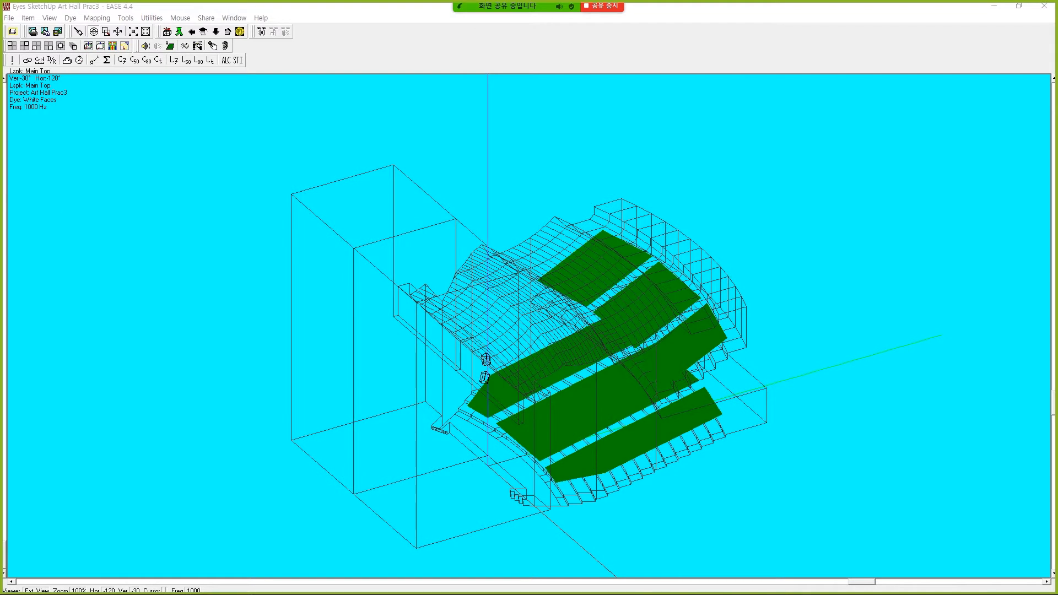
{"action": "left_click", "coordinate": [431, 338]}
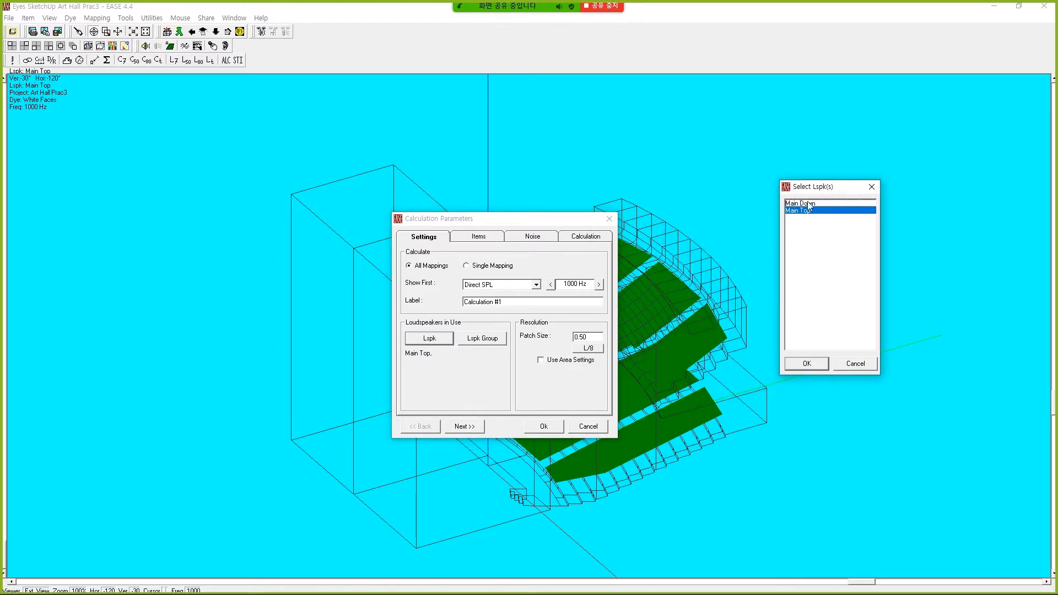
{"action": "left_click", "coordinate": [807, 204]}
{"action": "left_click", "coordinate": [807, 363]}
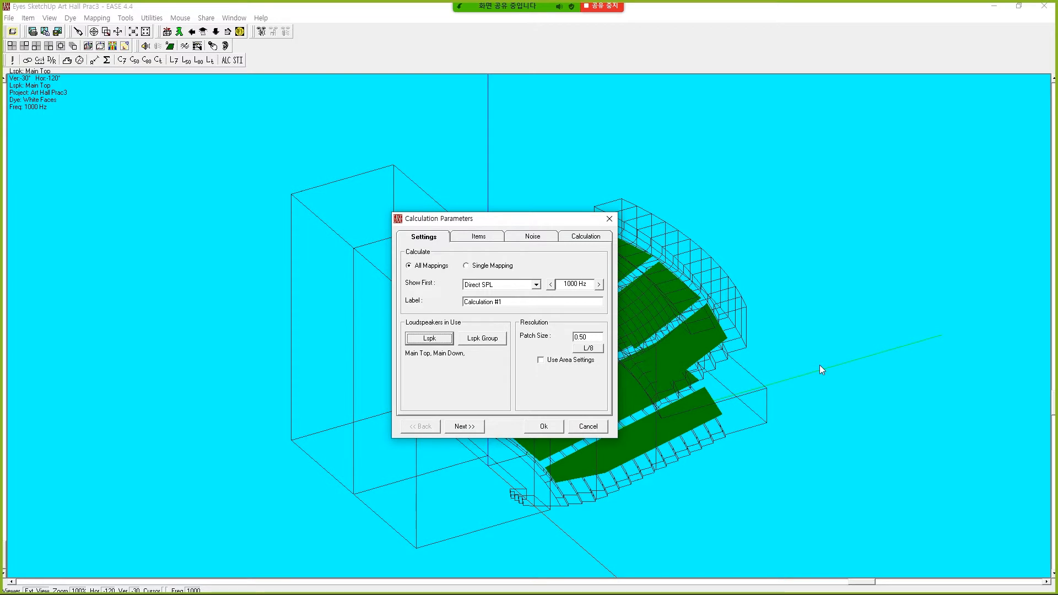
Set the noise level to 30 dB at every frequency and run the mapping calculation on the audience areas.
{"action": "left_click", "coordinate": [464, 426]}
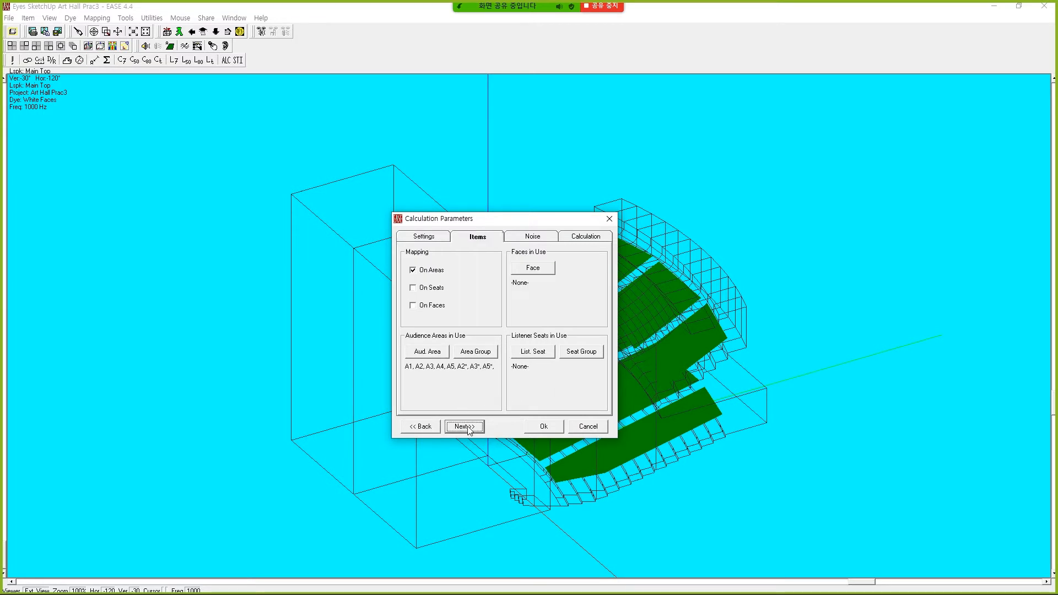
{"action": "left_click", "coordinate": [465, 426]}
{"action": "left_click", "coordinate": [528, 265]}
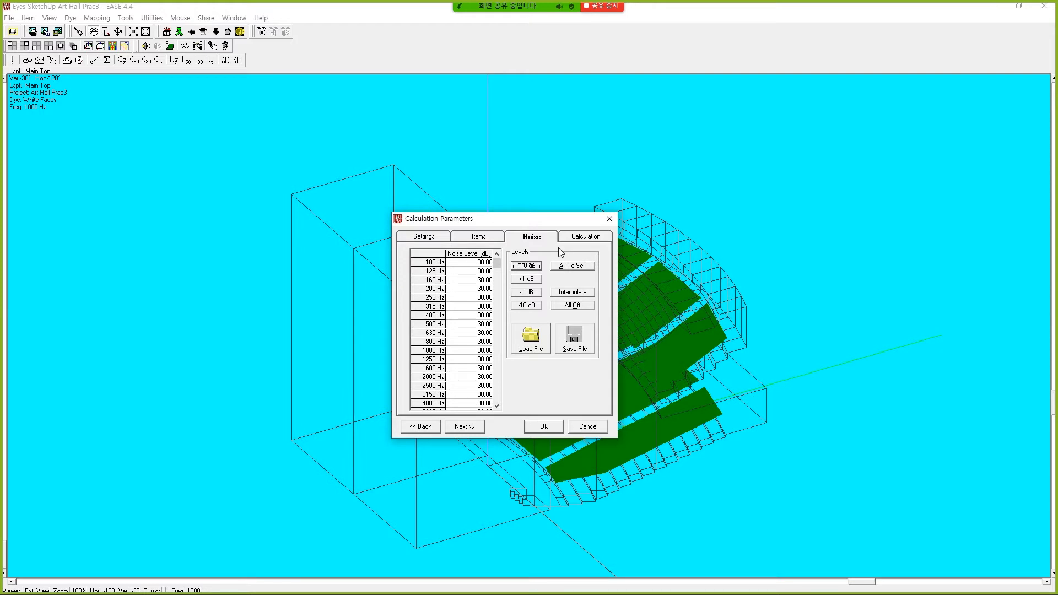
{"action": "left_click", "coordinate": [470, 426]}
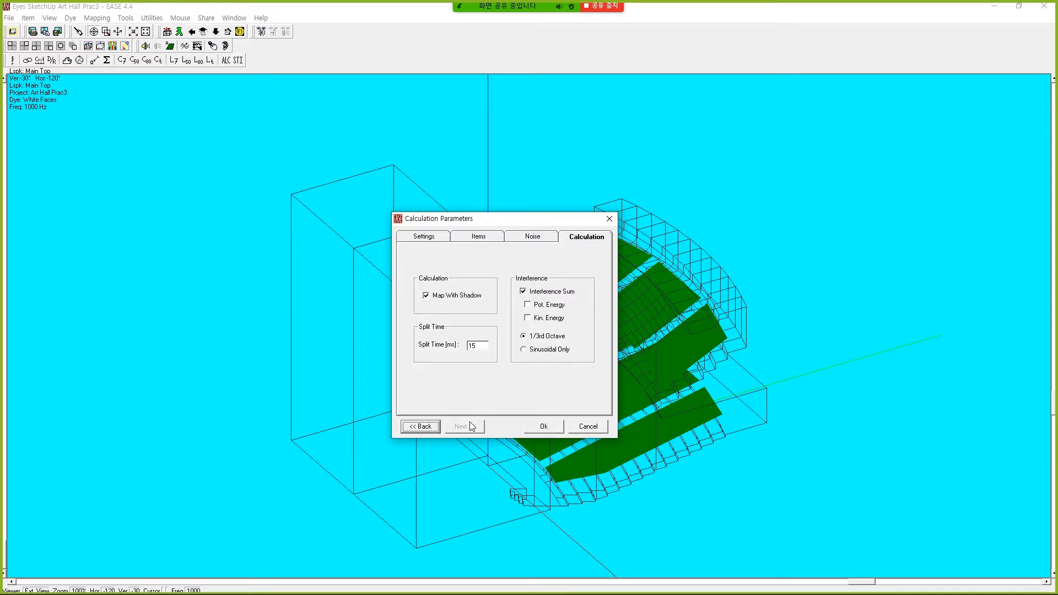
{"action": "left_click", "coordinate": [544, 427]}
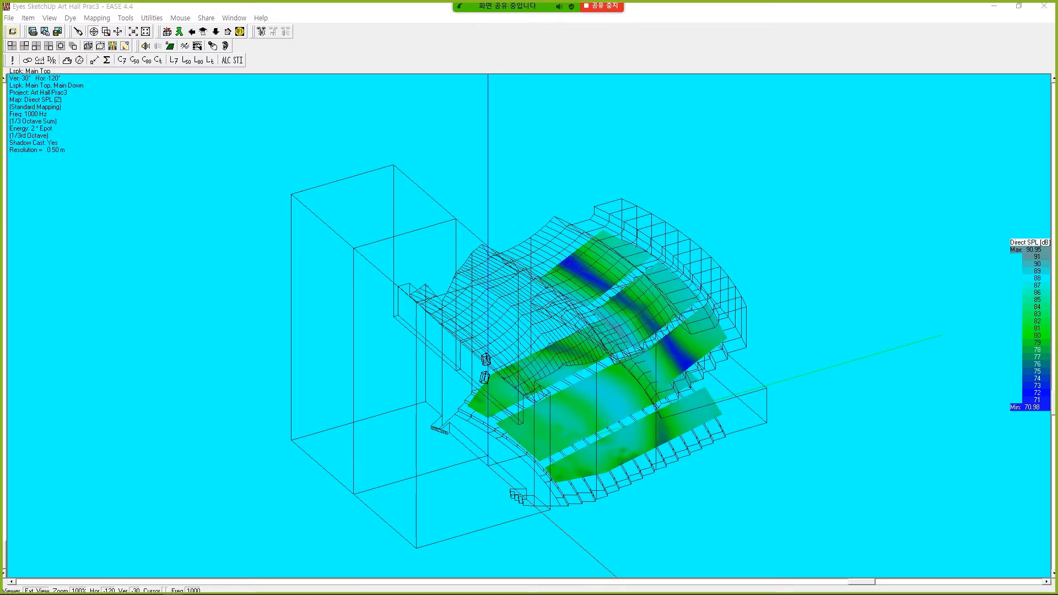
Show the Direct SPL mapping as a broad band sum with the calculation controls collapsed clear of the audience areas.
{"action": "left_click_drag", "start_coordinate": [788, 125], "coordinate": [845, 108]}
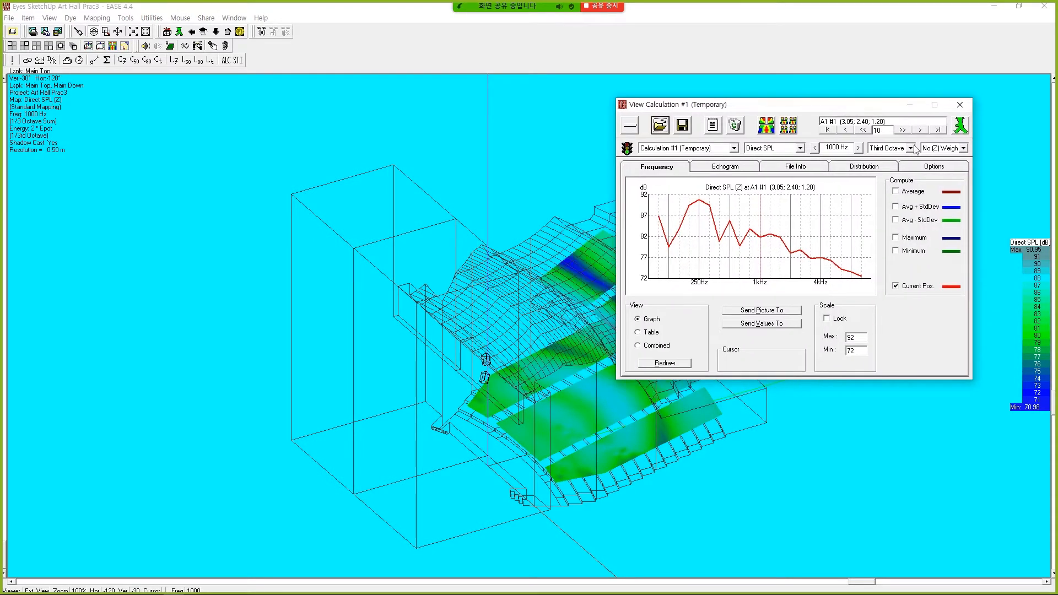
{"action": "left_click", "coordinate": [911, 148]}
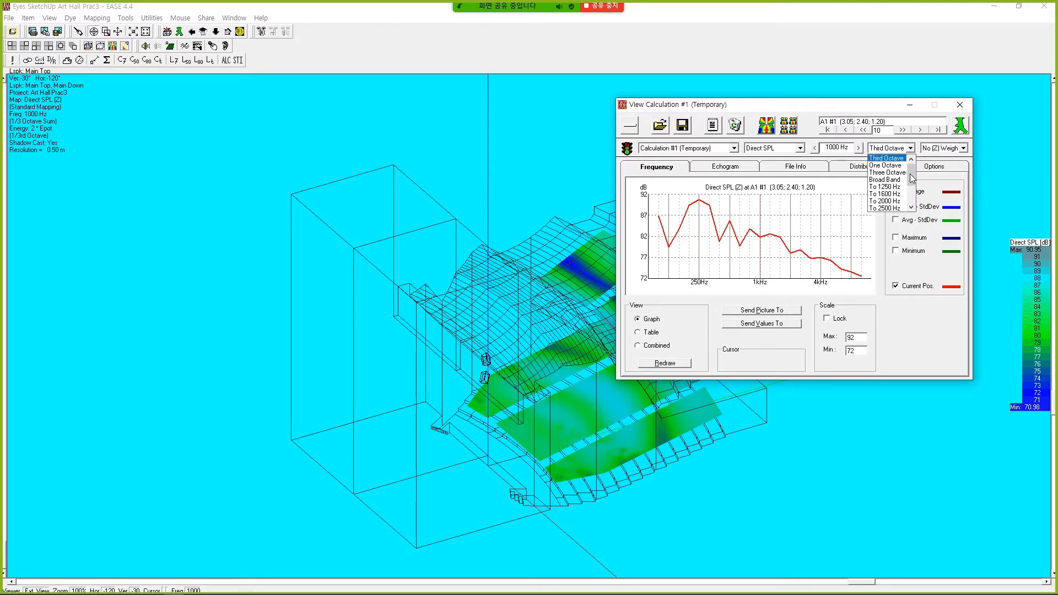
{"action": "left_click", "coordinate": [884, 180]}
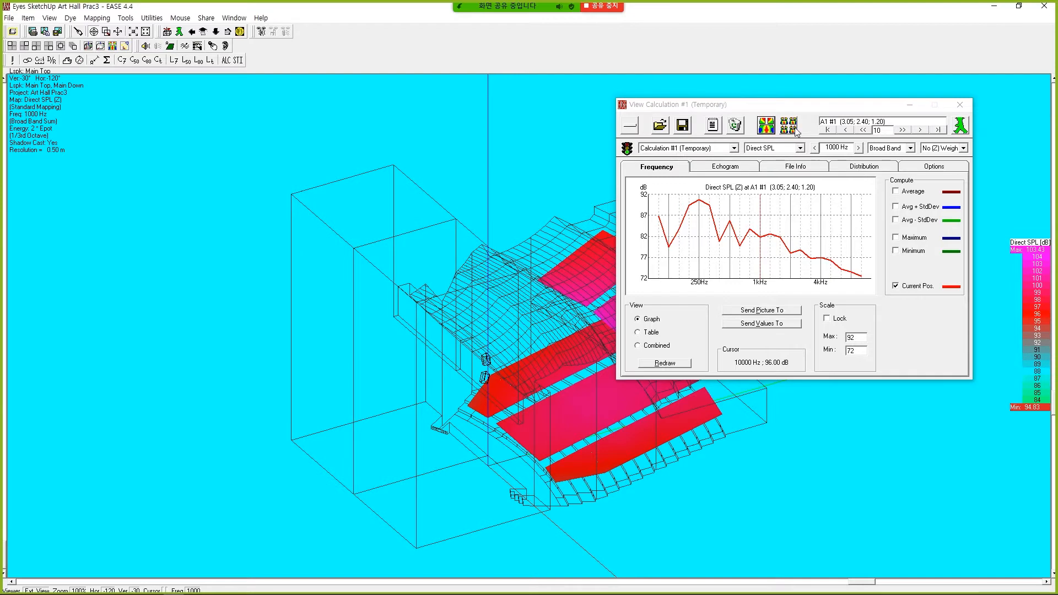
{"action": "left_click_drag", "start_coordinate": [796, 105], "coordinate": [800, 43]}
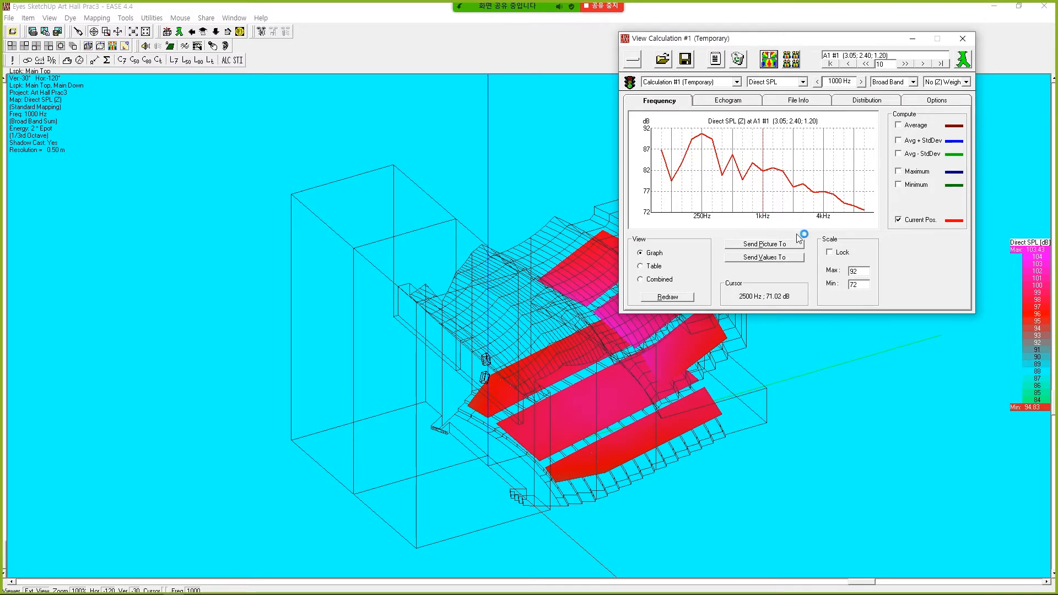
{"action": "left_click", "coordinate": [639, 62]}
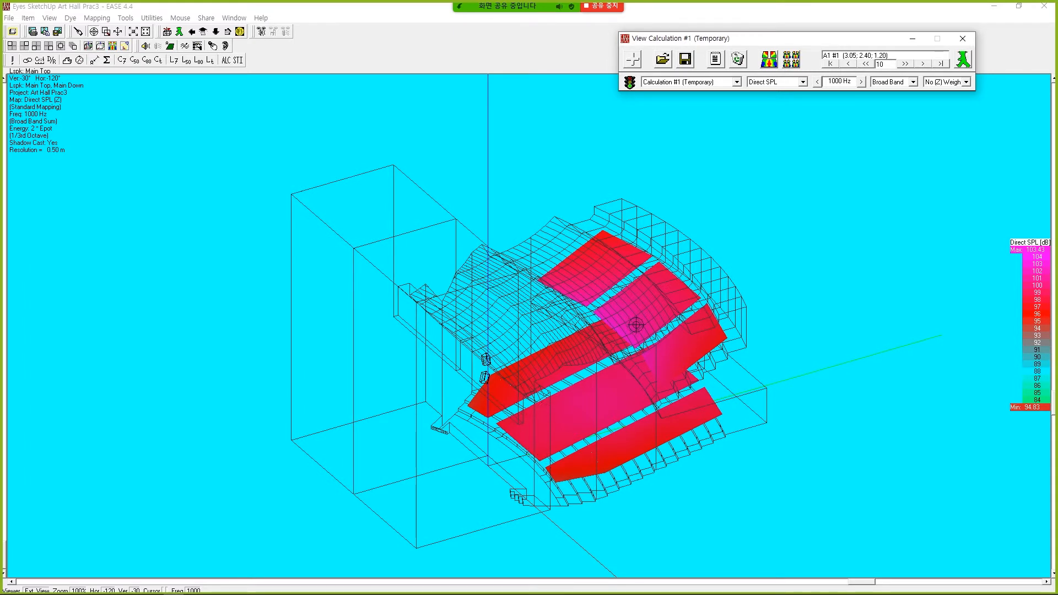
Switch the Direct SPL mapping's bandwidth to one octave and its frequency to 4000 Hz.
{"action": "left_click", "coordinate": [638, 65]}
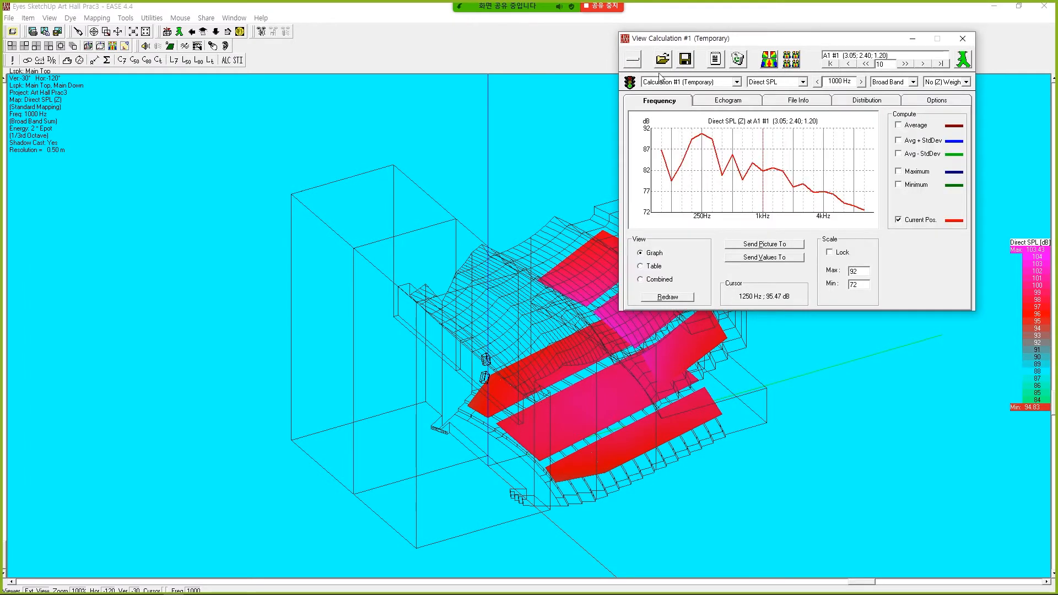
{"action": "left_click", "coordinate": [912, 82]}
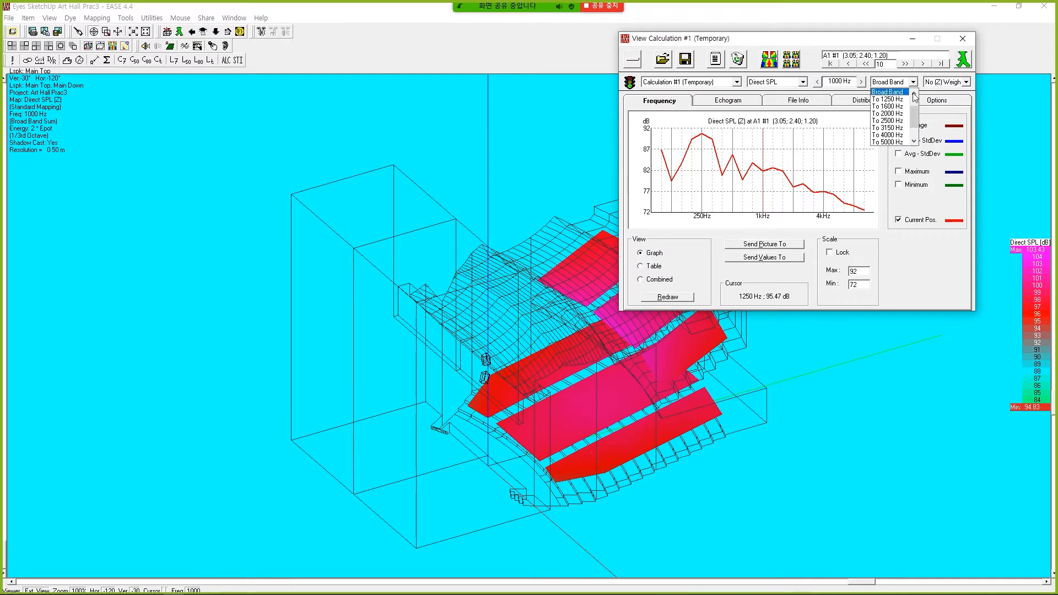
{"action": "left_click_drag", "start_coordinate": [916, 113], "coordinate": [915, 99]}
{"action": "left_click", "coordinate": [900, 99]}
{"action": "left_click", "coordinate": [861, 80]}
{"action": "left_click", "coordinate": [862, 82]}
{"action": "left_click", "coordinate": [862, 82]}
{"action": "left_click", "coordinate": [861, 81]}
{"action": "left_click", "coordinate": [862, 82]}
{"action": "left_click", "coordinate": [862, 82]}
Redraw the Direct SPL map and examine the coverage of both seating levels from the hall's side and from higher above.
{"action": "left_click", "coordinate": [768, 59]}
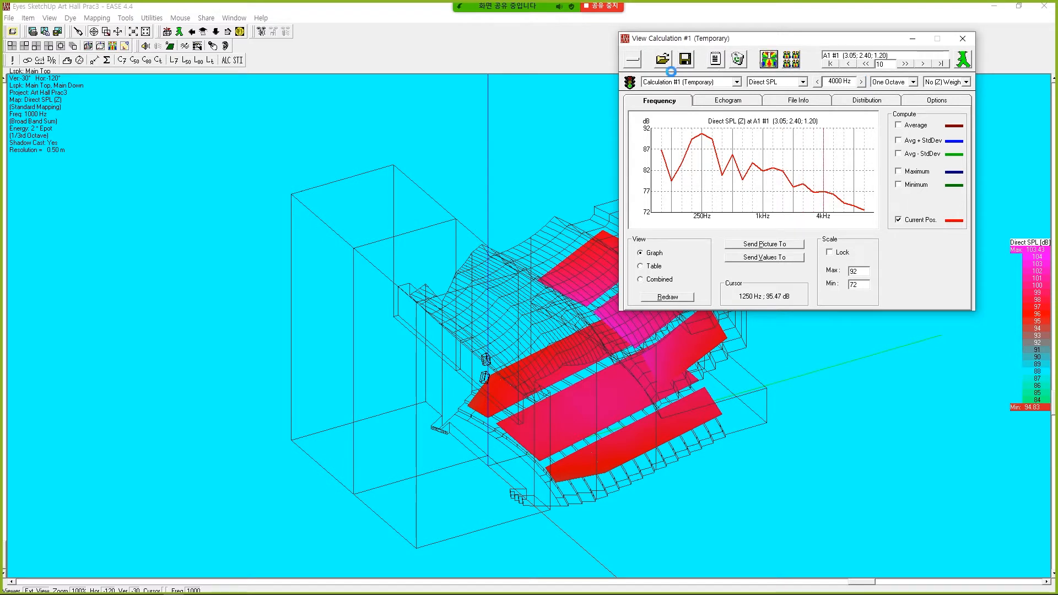
{"action": "left_click", "coordinate": [635, 66]}
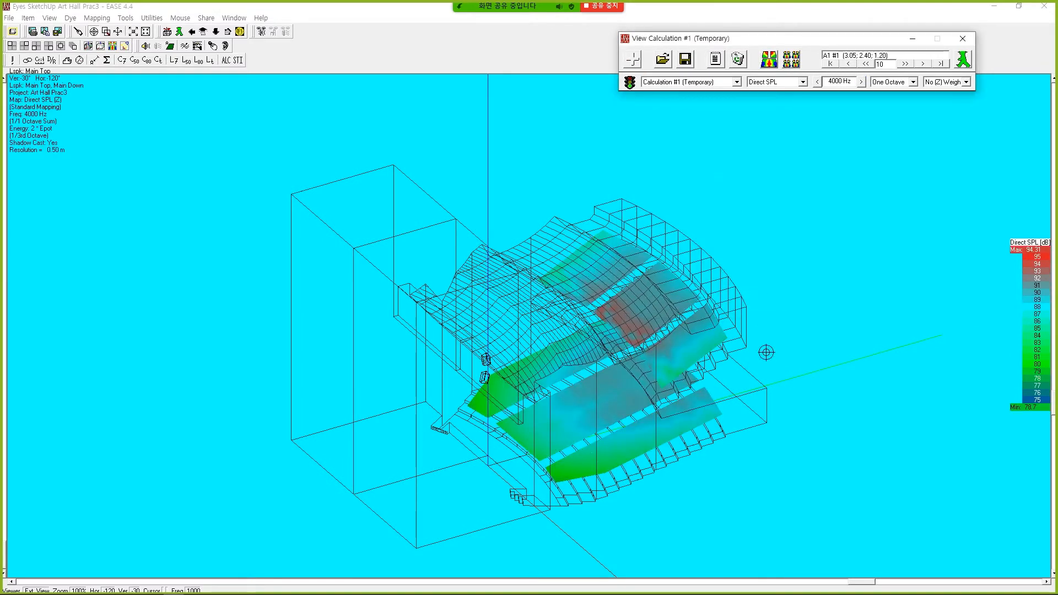
{"action": "left_click_drag", "start_coordinate": [861, 581], "coordinate": [782, 581]}
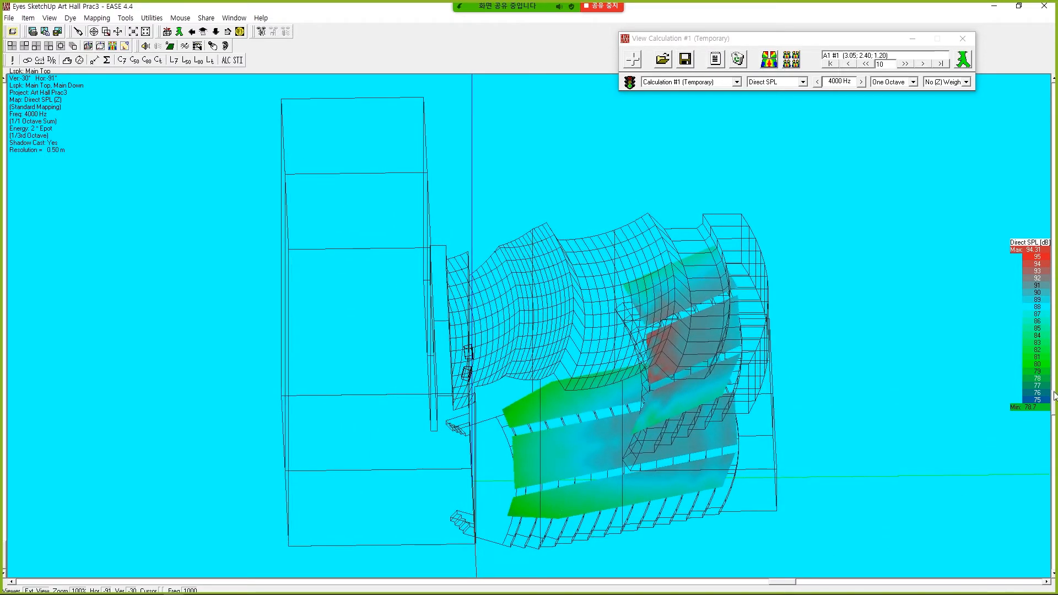
{"action": "left_click_drag", "start_coordinate": [1054, 412], "coordinate": [1053, 452]}
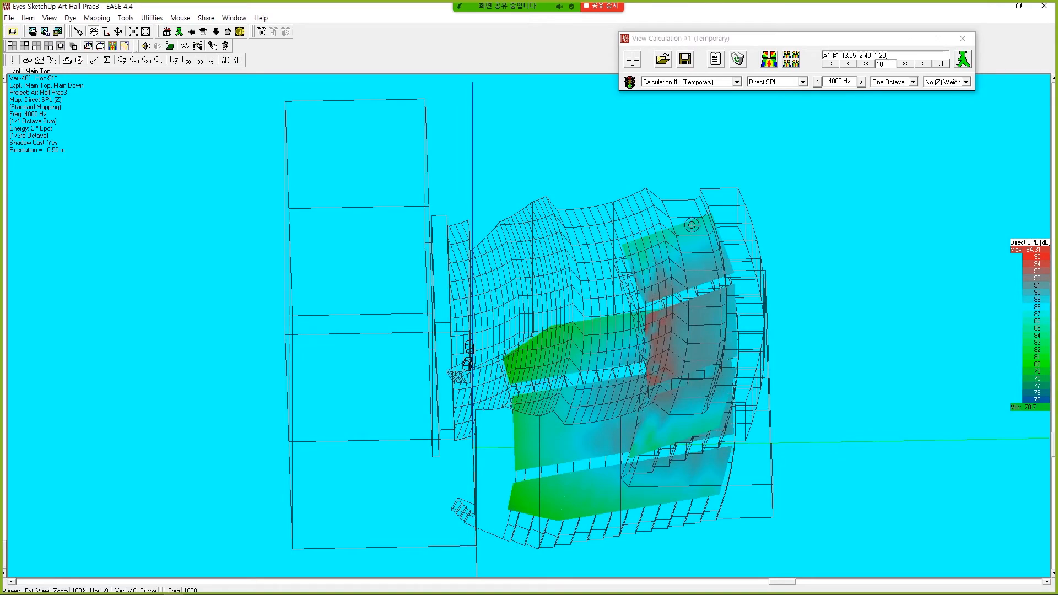
Examine the 4000 Hz Direct SPL coverage of both seating levels from progressively lower side views of the hall.
{"action": "left_click_drag", "start_coordinate": [1053, 450], "coordinate": [1053, 376]}
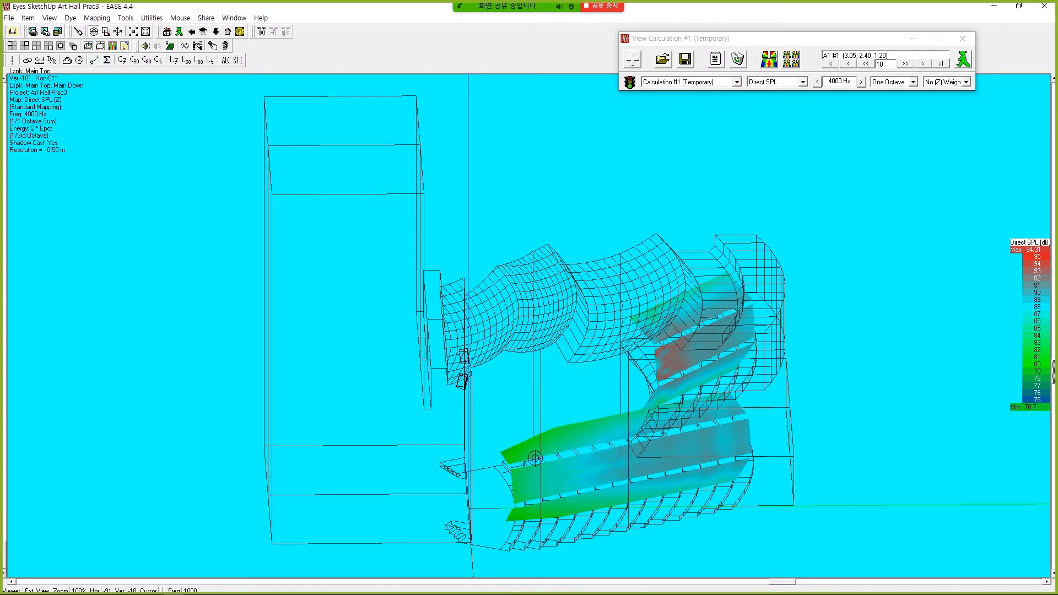
{"action": "left_click_drag", "start_coordinate": [773, 586], "coordinate": [750, 589]}
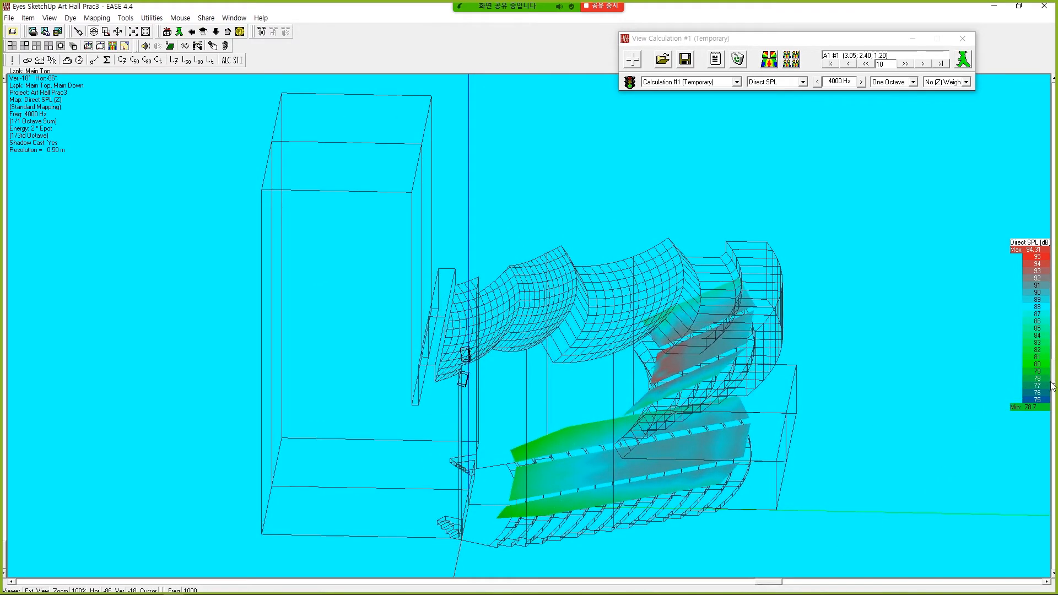
{"action": "left_click_drag", "start_coordinate": [1053, 382], "coordinate": [1032, 372]}
{"action": "left_click_drag", "start_coordinate": [772, 585], "coordinate": [826, 583]}
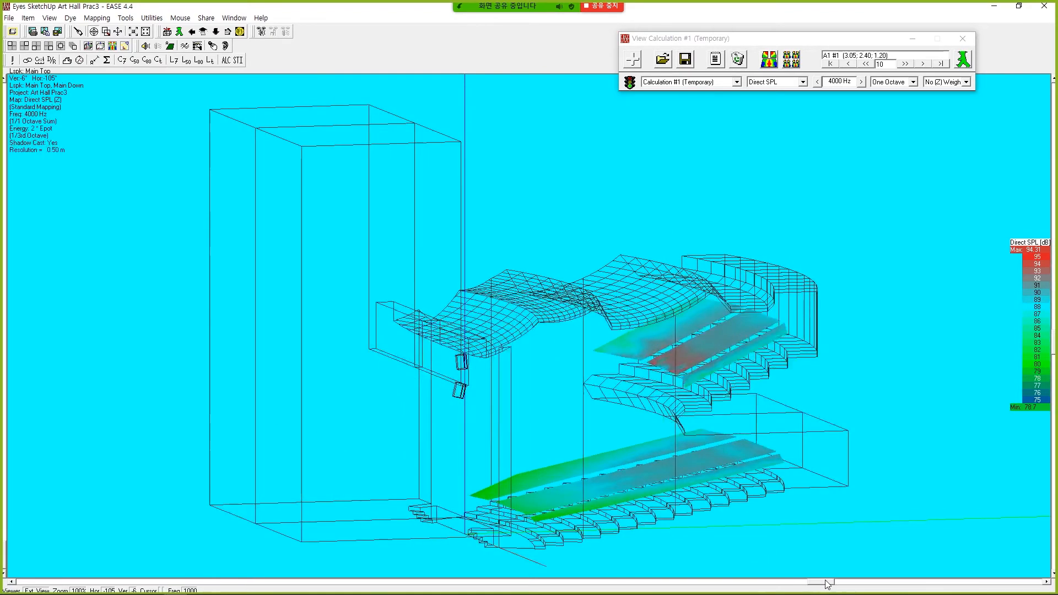
{"action": "left_click_drag", "start_coordinate": [1053, 353], "coordinate": [1054, 359]}
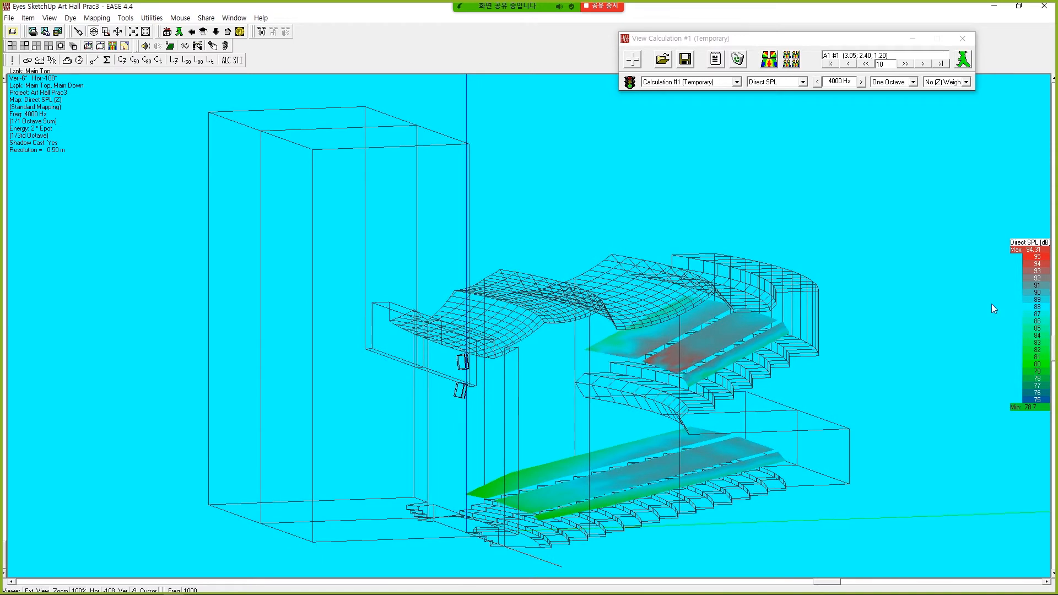
Show the distribution graph of the 4000 Hz one-octave Direct SPL values, with the calculation window moved away from the mapped seating.
{"action": "left_click", "coordinate": [632, 59]}
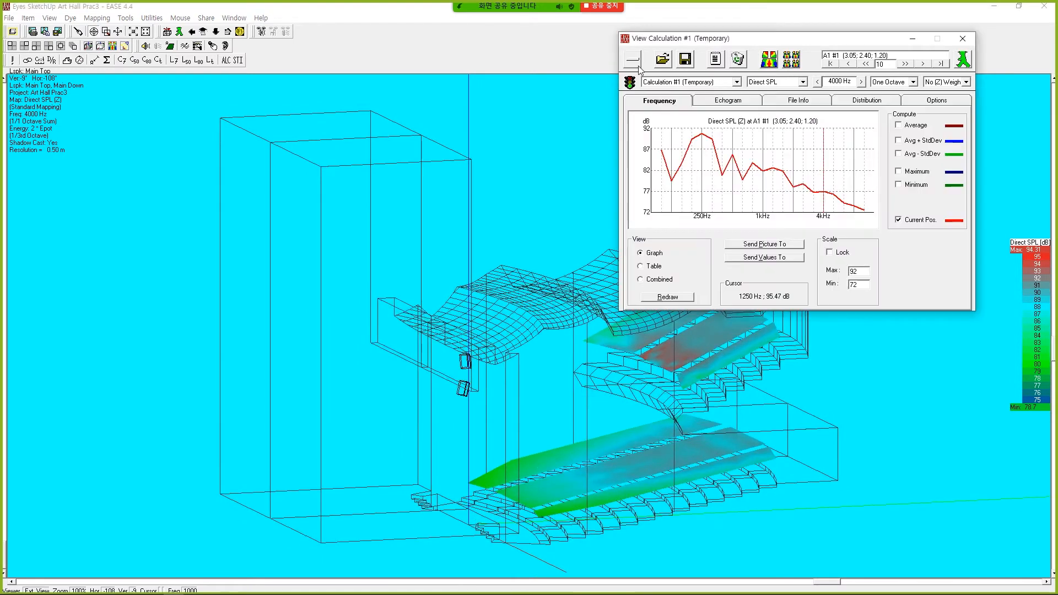
{"action": "left_click", "coordinate": [859, 103]}
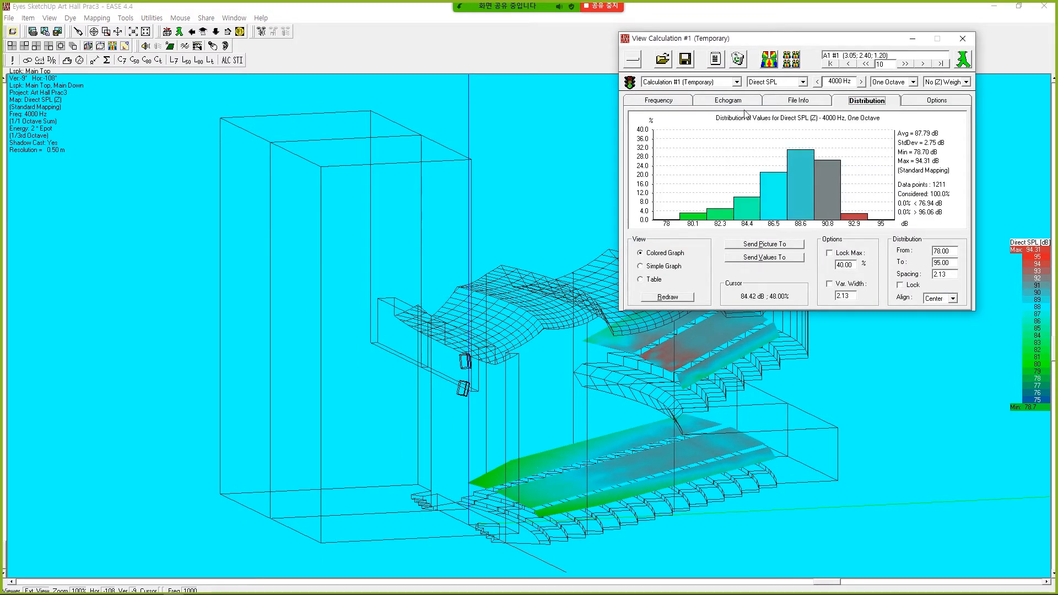
{"action": "left_click_drag", "start_coordinate": [759, 44], "coordinate": [787, 20]}
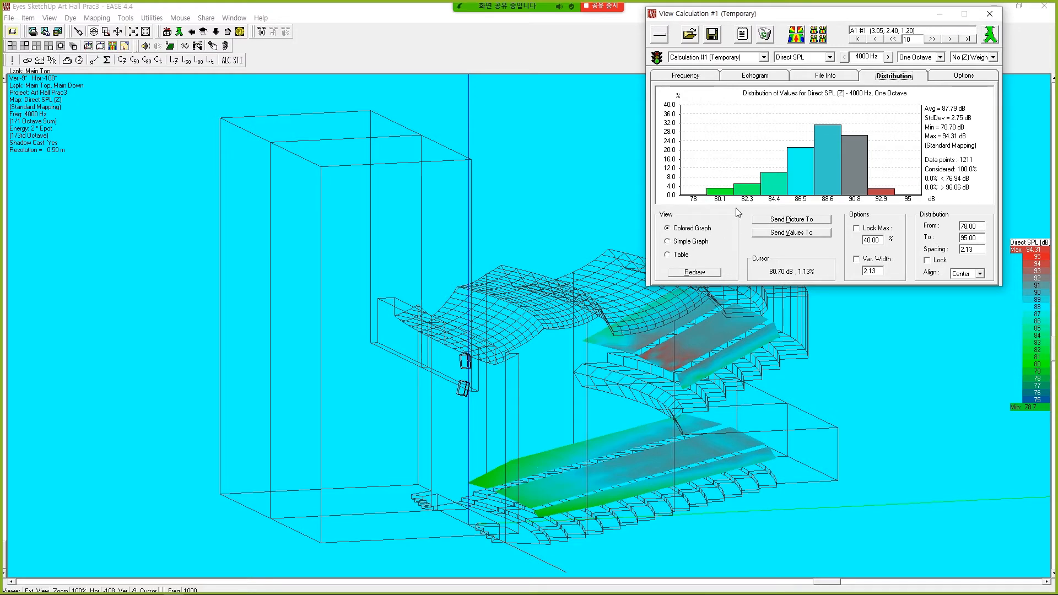
Compare the Direct SPL distribution with the mapped seating, examining the front lower seats and balcony from the side, above and obliquely up close.
{"action": "left_click_drag", "start_coordinate": [824, 585], "coordinate": [790, 592]}
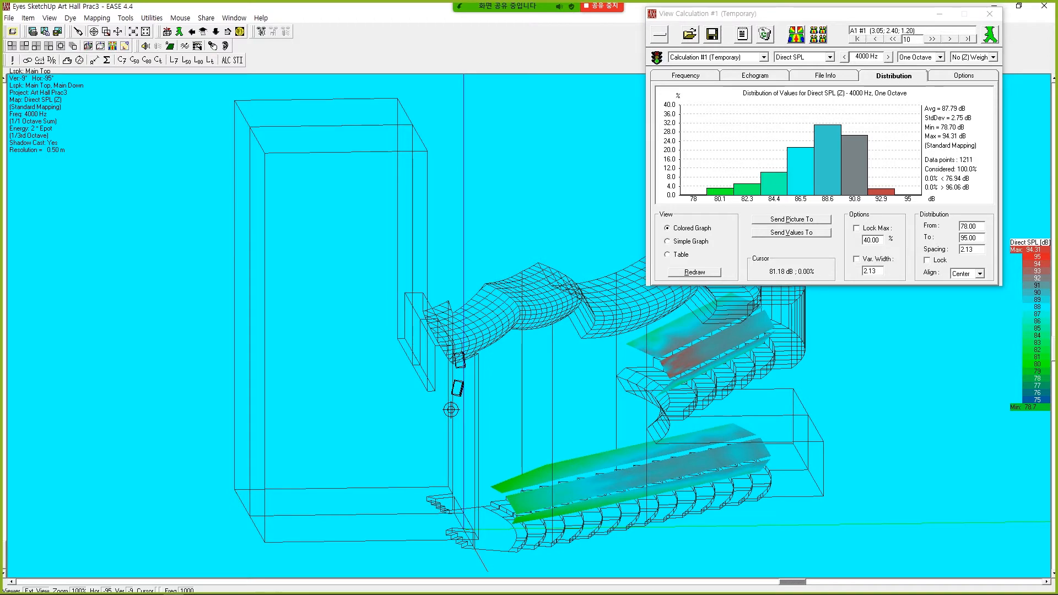
{"action": "left_click_drag", "start_coordinate": [791, 583], "coordinate": [831, 566]}
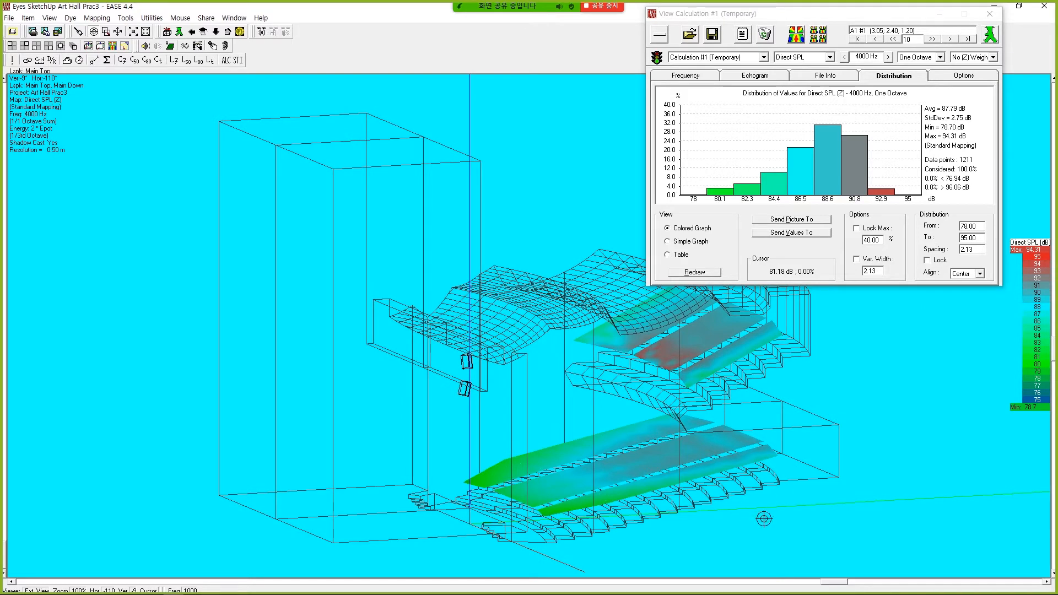
{"action": "left_click_drag", "start_coordinate": [833, 583], "coordinate": [803, 587]}
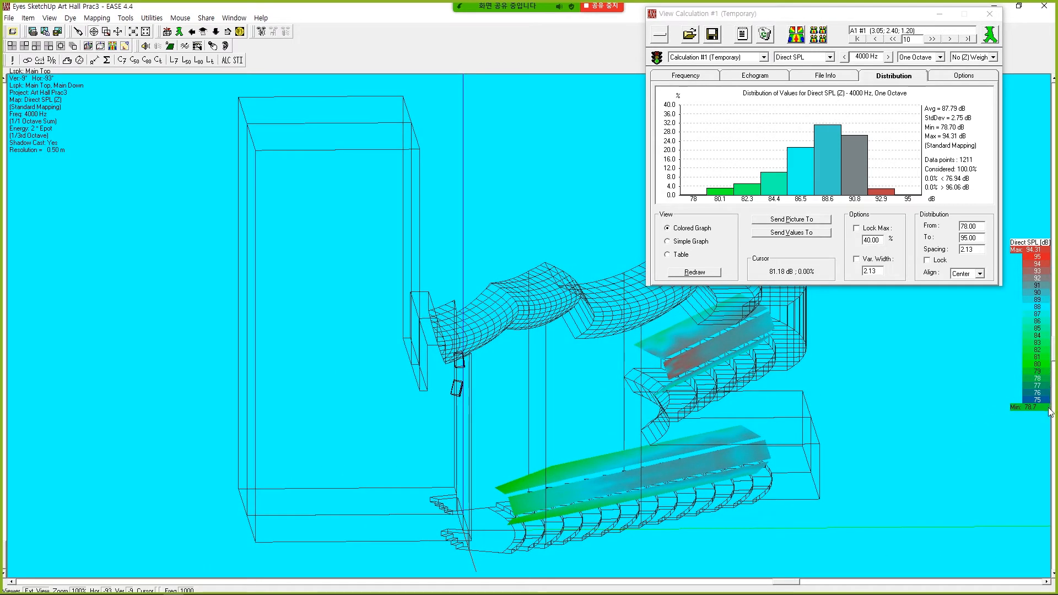
{"action": "left_click_drag", "start_coordinate": [1054, 352], "coordinate": [1053, 380]}
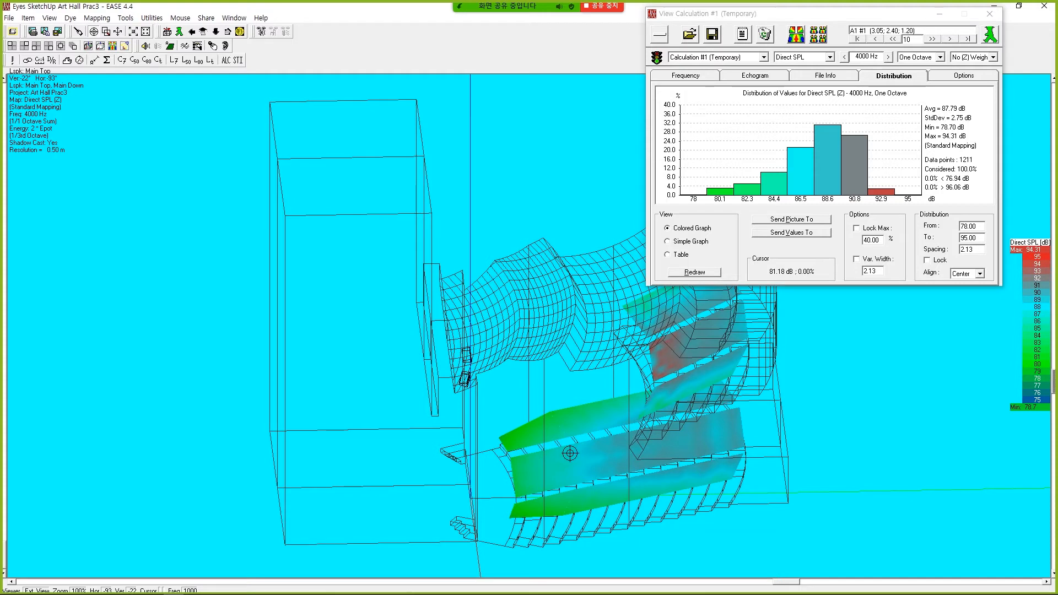
{"action": "scroll", "coordinate": [550, 456], "scroll_direction": "up", "scroll_amount": 2}
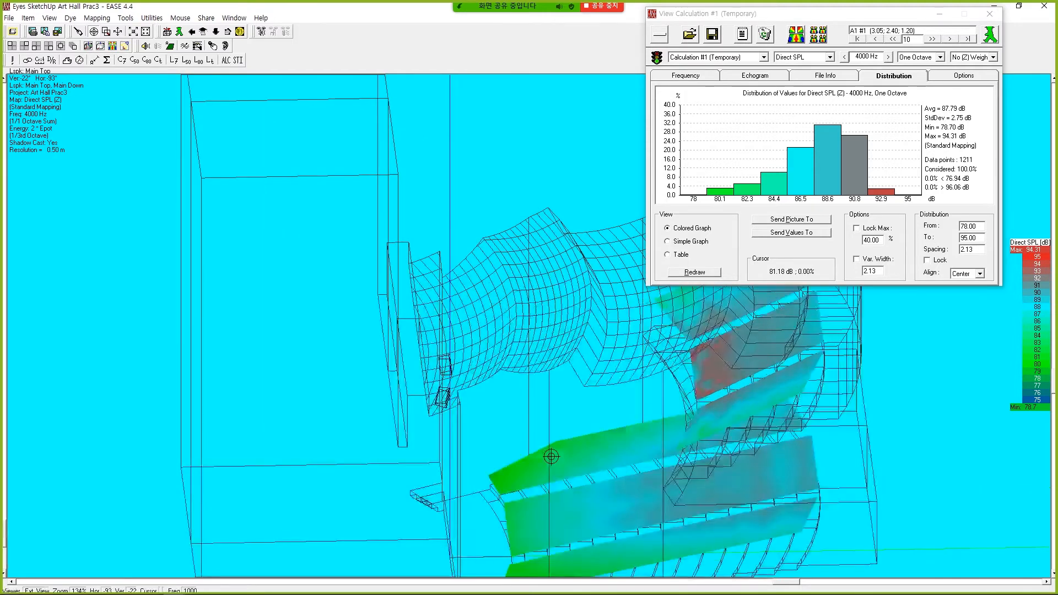
{"action": "scroll", "coordinate": [551, 456], "scroll_direction": "down", "scroll_amount": 2}
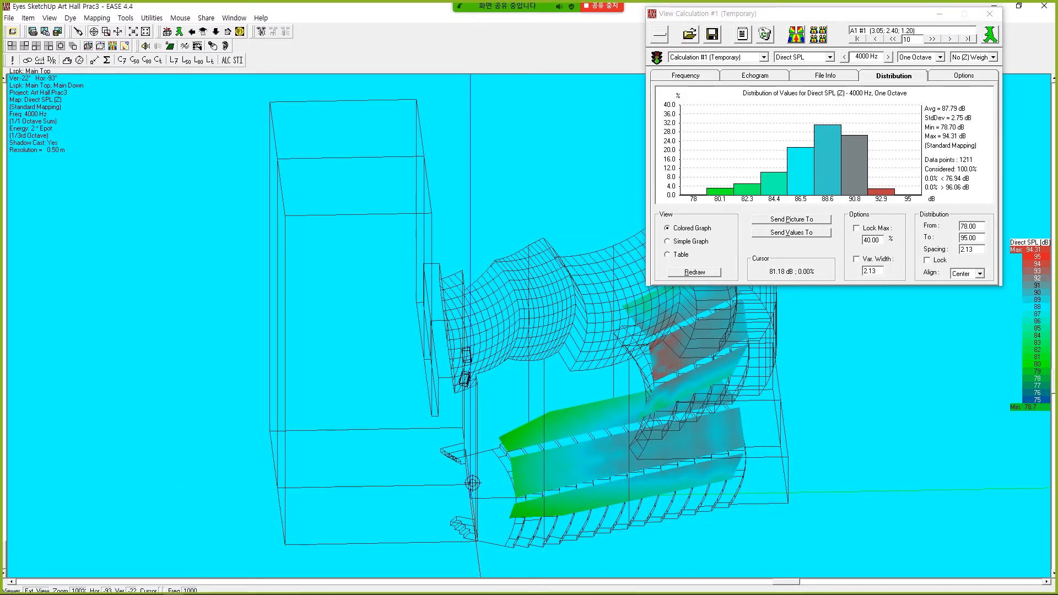
{"action": "left_click_drag", "start_coordinate": [786, 581], "coordinate": [629, 583]}
{"action": "scroll", "coordinate": [445, 583], "scroll_direction": "up", "scroll_amount": 4}
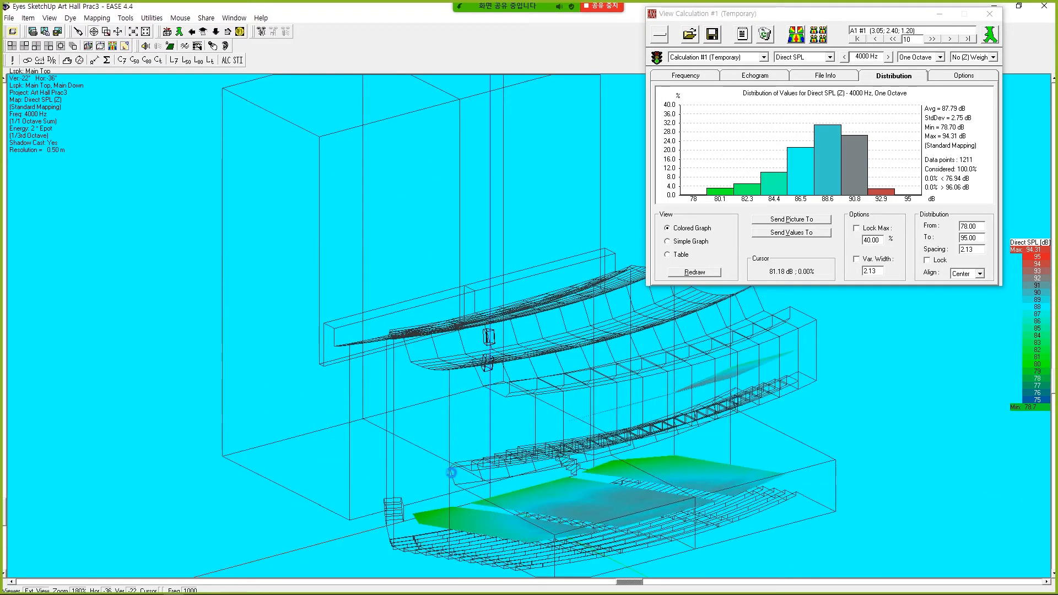
Examine the 4000 Hz Direct SPL map from the side of the hall and close the mapping window.
{"action": "scroll", "coordinate": [571, 504], "scroll_direction": "down", "scroll_amount": 4}
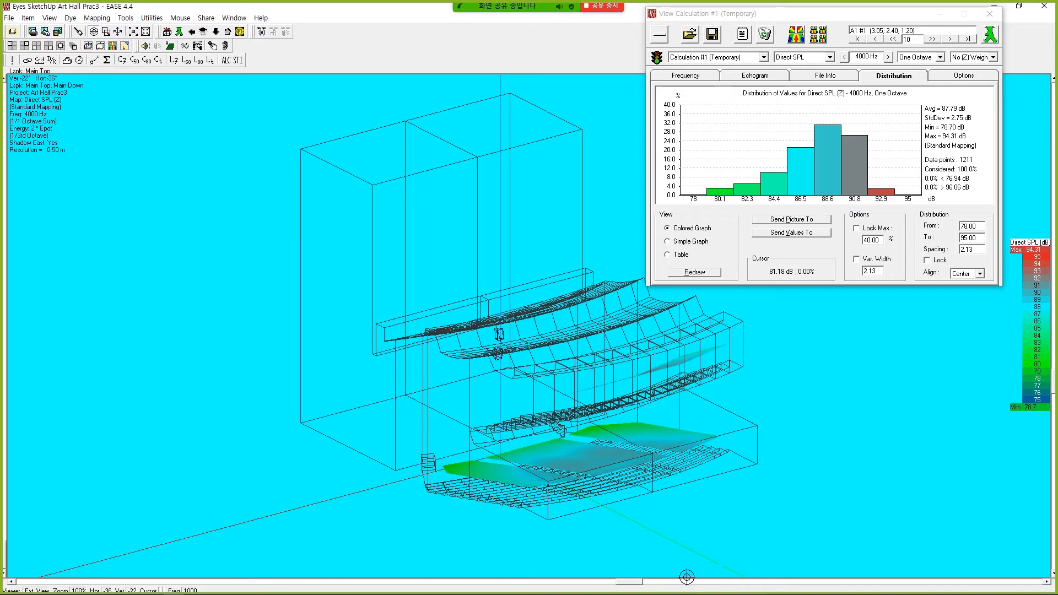
{"action": "left_click_drag", "start_coordinate": [624, 583], "coordinate": [770, 550]}
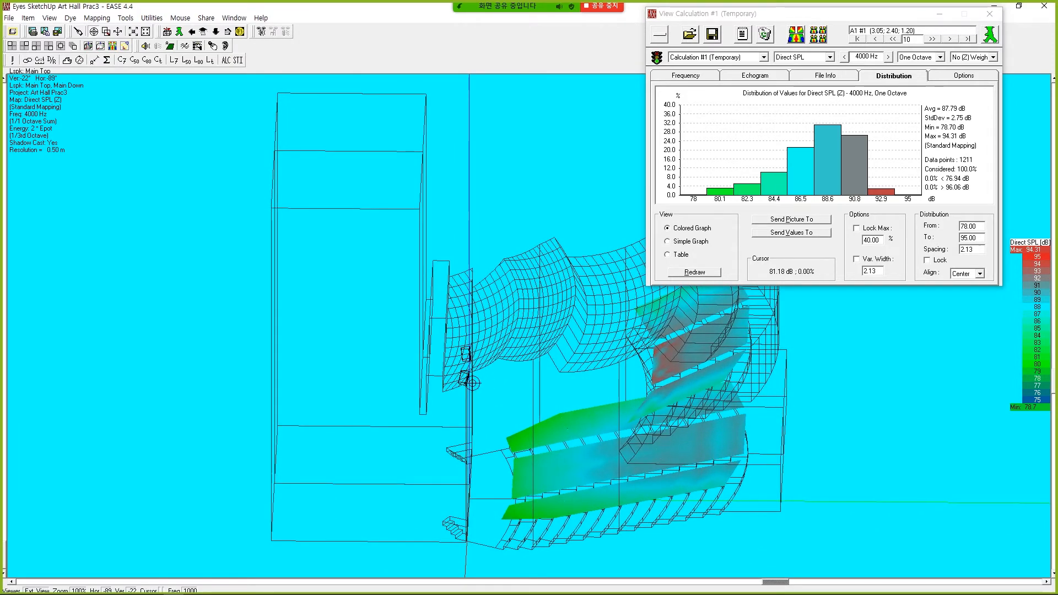
{"action": "left_click_drag", "start_coordinate": [1053, 400], "coordinate": [1053, 366]}
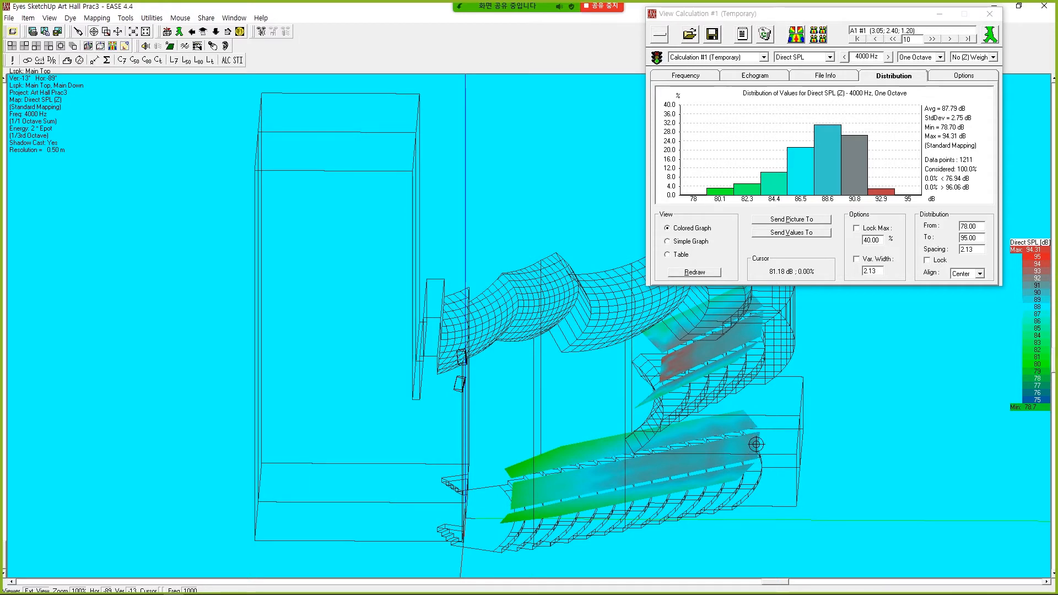
{"action": "left_click", "coordinate": [991, 14]}
{"action": "left_click", "coordinate": [1041, 7]}
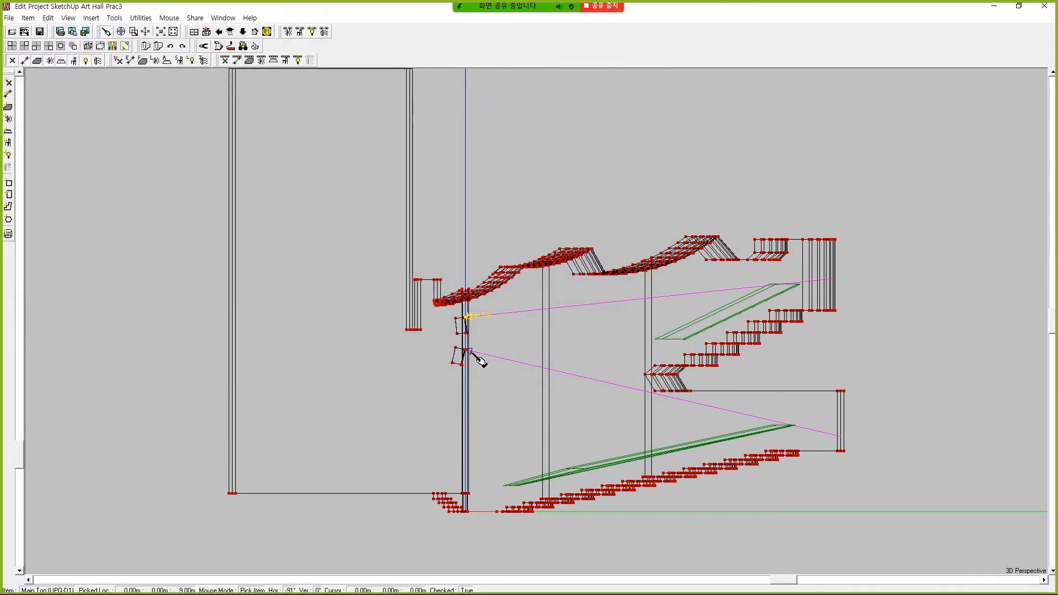
Set the Main Down loudspeaker's vertical angle to -15 degrees.
{"action": "right_click", "coordinate": [469, 352]}
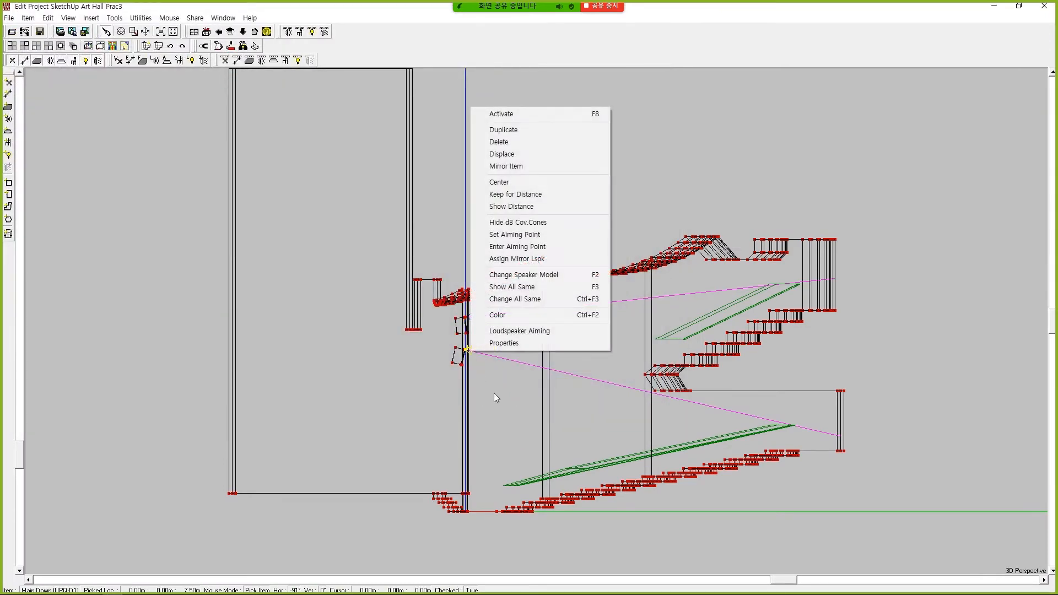
{"action": "left_click", "coordinate": [488, 341]}
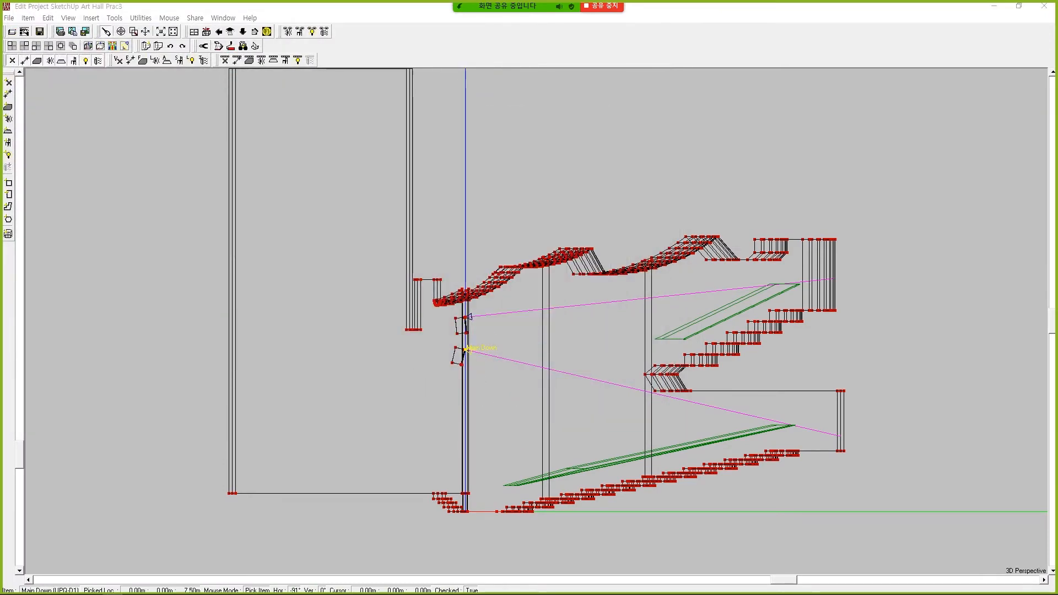
{"action": "double_click", "coordinate": [413, 372]}
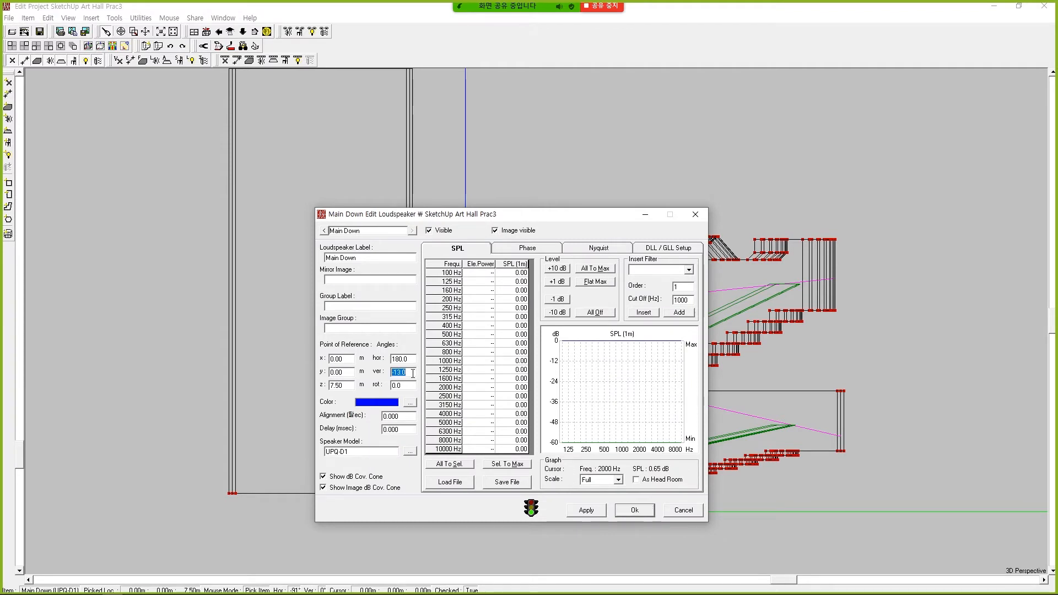
{"action": "type", "text": "-15"}
{"action": "key", "text": "Return"}
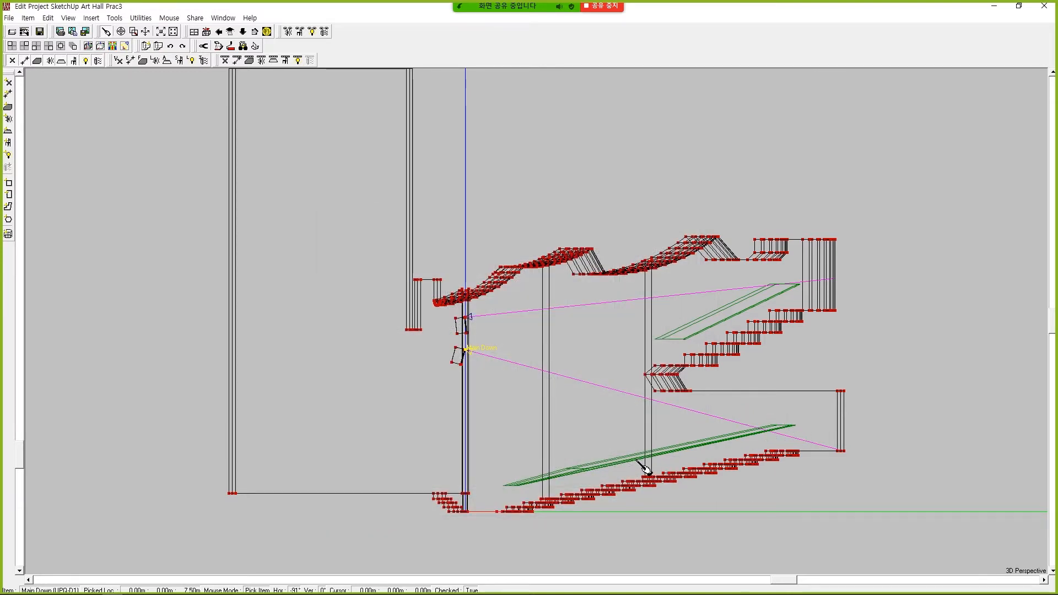
Set the Main Down loudspeaker's vertical angle to -20 degrees.
{"action": "right_click", "coordinate": [466, 349]}
{"action": "left_click", "coordinate": [501, 345]}
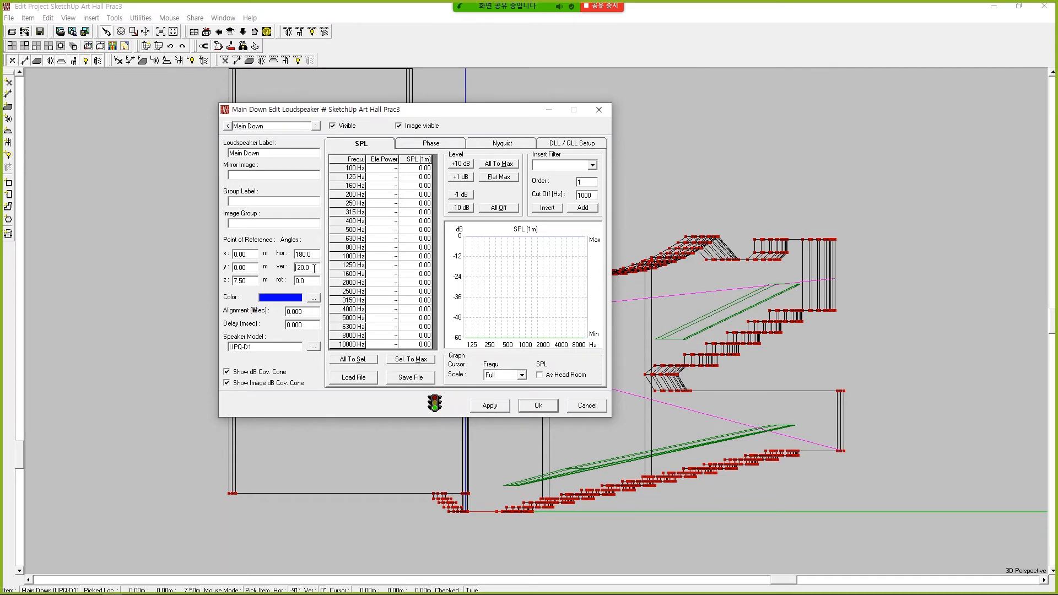
{"action": "key", "text": "Return"}
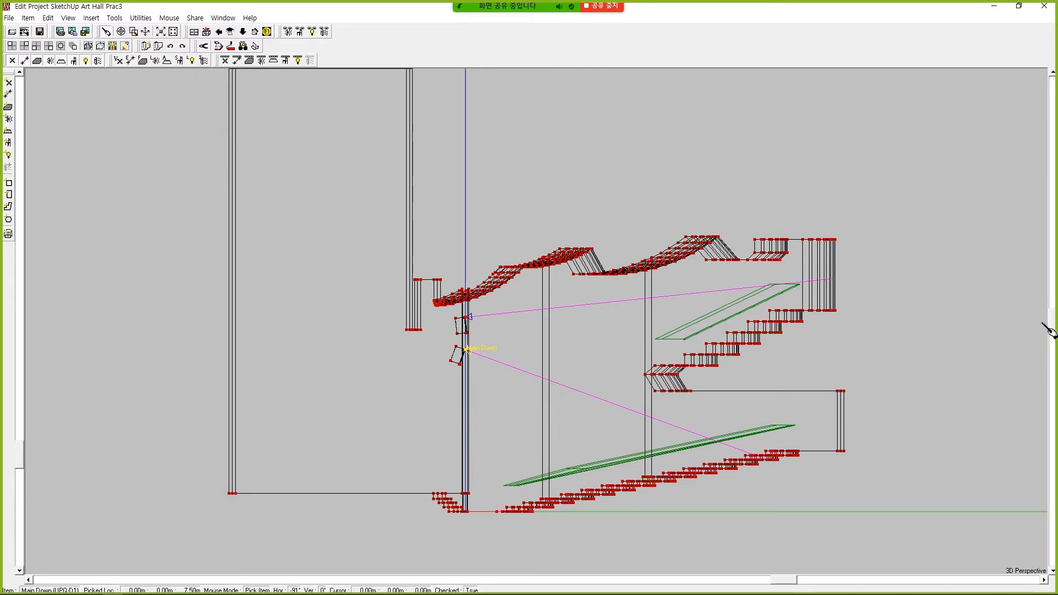
Open the updated hall project in Eyes and maximize its window.
{"action": "mouse_move", "coordinate": [1049, 320]}
{"action": "left_mouse_down"}
{"action": "mouse_move", "coordinate": [1051, 349]}
{"action": "mouse_move", "coordinate": [1048, 306]}
{"action": "mouse_move", "coordinate": [1050, 364]}
{"action": "mouse_move", "coordinate": [1048, 319]}
{"action": "left_mouse_up"}
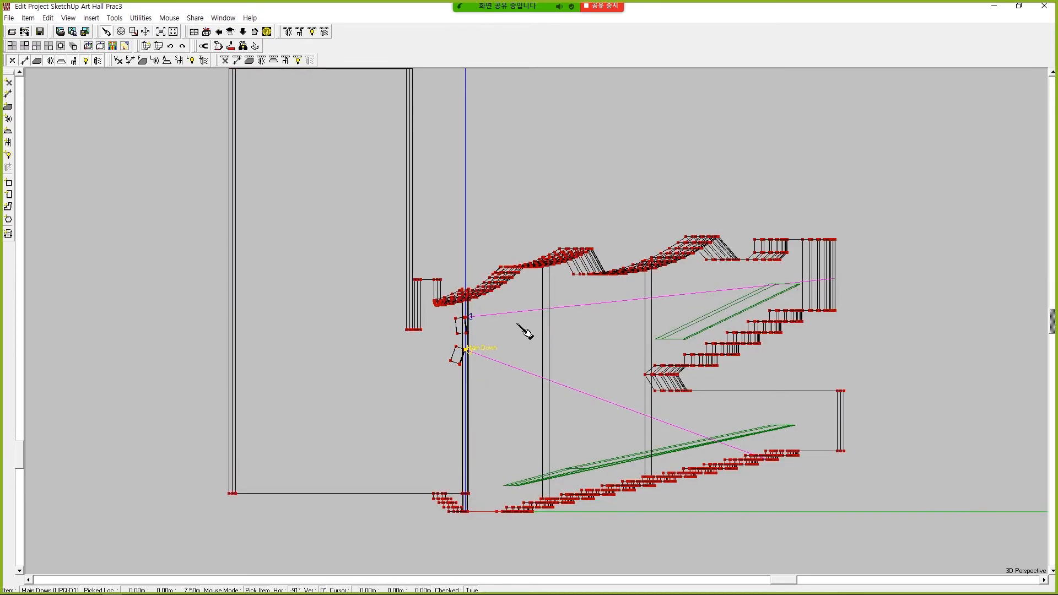
{"action": "left_click", "coordinate": [484, 180]}
{"action": "left_click", "coordinate": [9, 18]}
{"action": "left_click", "coordinate": [27, 46]}
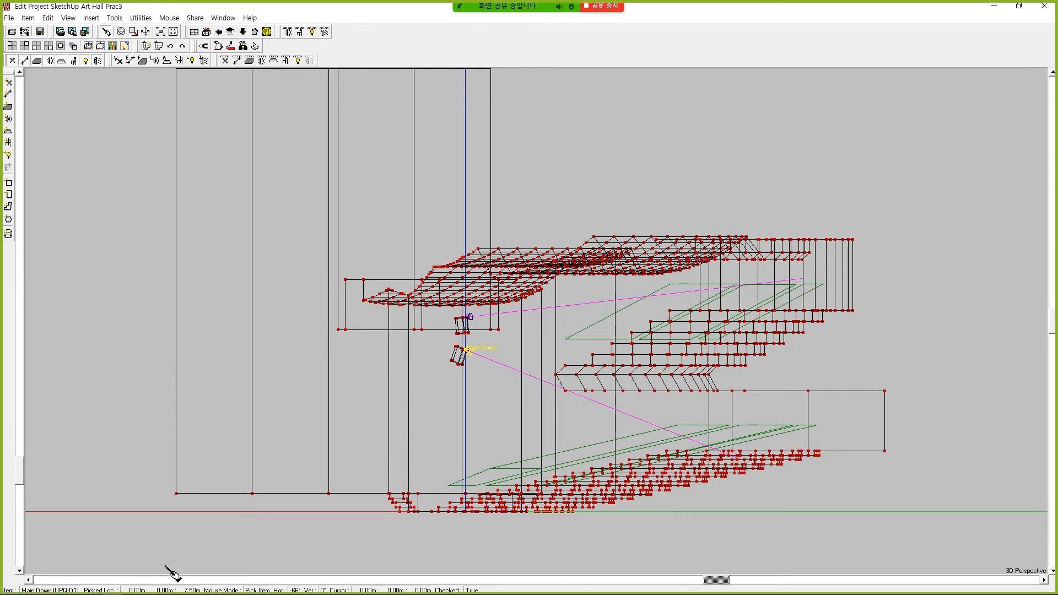
{"action": "left_click", "coordinate": [174, 587]}
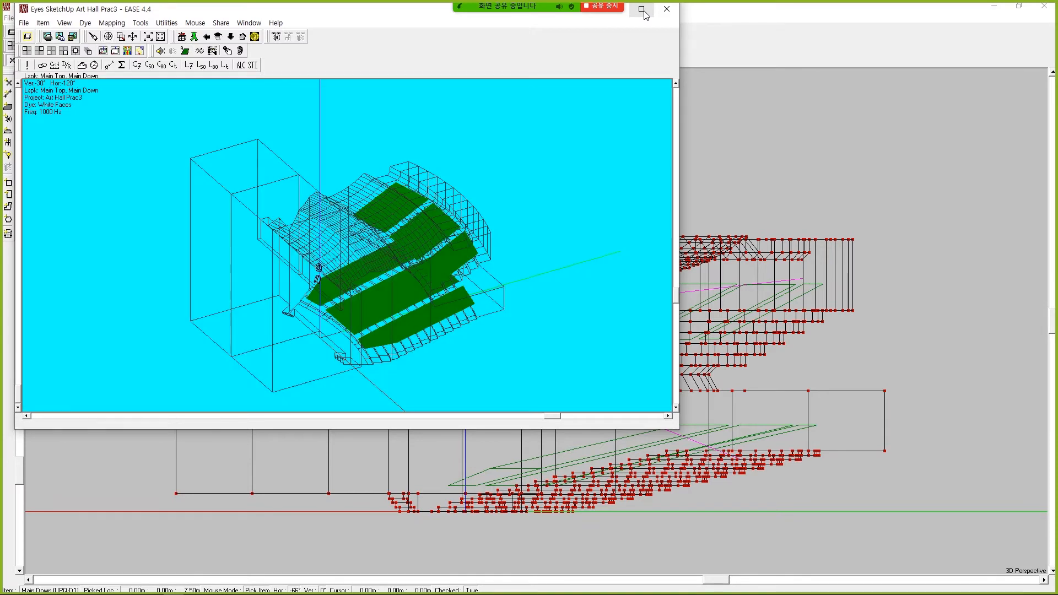
{"action": "left_click", "coordinate": [641, 10]}
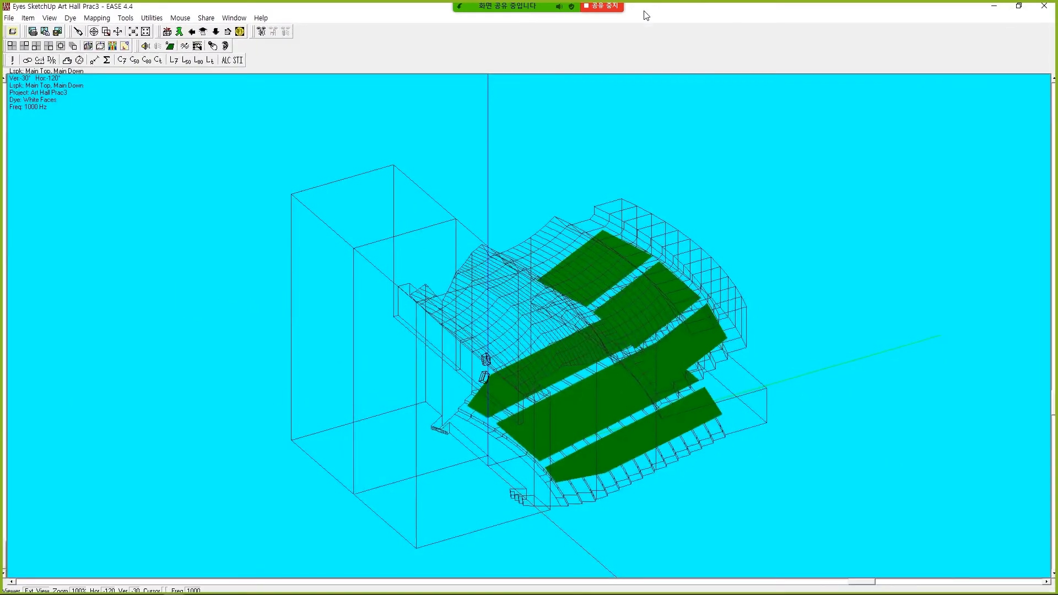
Run a standard mapping calculation of the audience areas with the noise level set to 30 dB across the frequency bands.
{"action": "left_click", "coordinate": [95, 20]}
{"action": "left_click", "coordinate": [104, 30]}
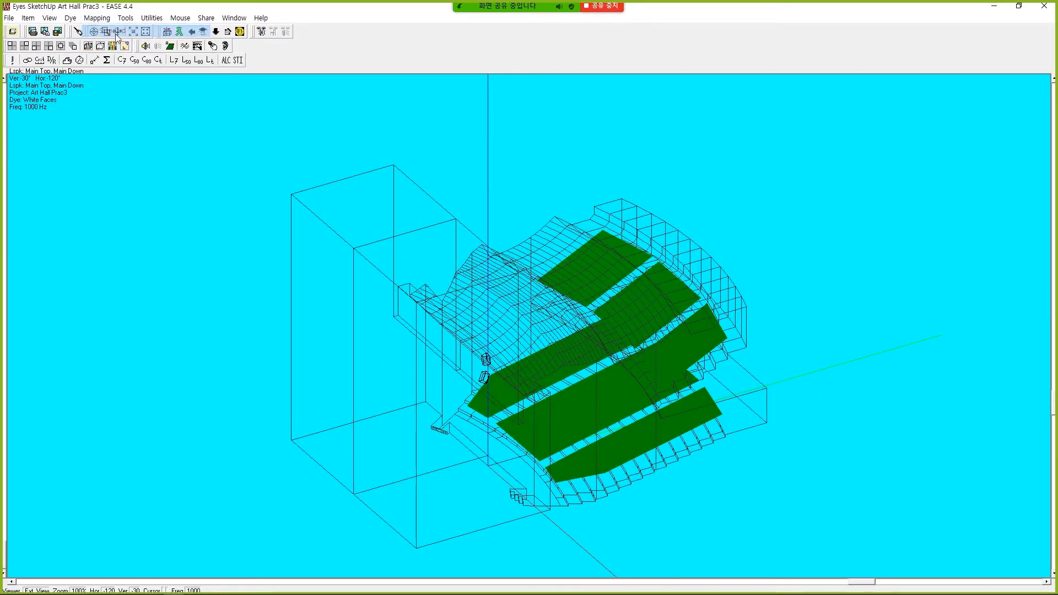
{"action": "key", "text": "alt+Tab"}
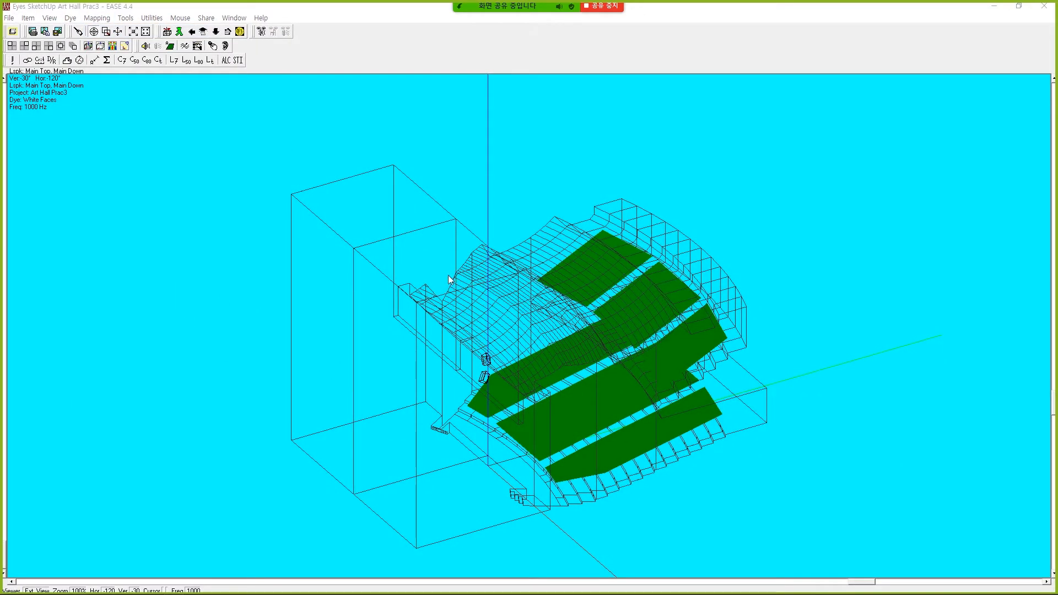
{"action": "left_click_drag", "start_coordinate": [0, 186], "coordinate": [578, 179]}
{"action": "left_click", "coordinate": [487, 389]}
{"action": "left_click", "coordinate": [487, 389]}
{"action": "left_click", "coordinate": [488, 389]}
{"action": "left_click", "coordinate": [432, 389]}
{"action": "left_click", "coordinate": [536, 230]}
{"action": "left_click", "coordinate": [536, 231]}
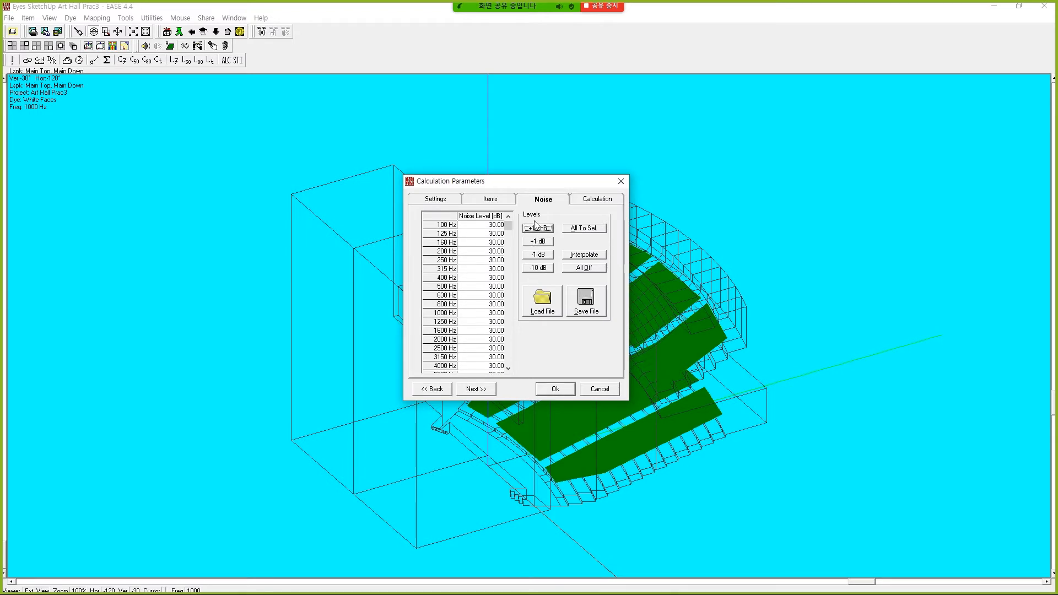
{"action": "left_click", "coordinate": [488, 390]}
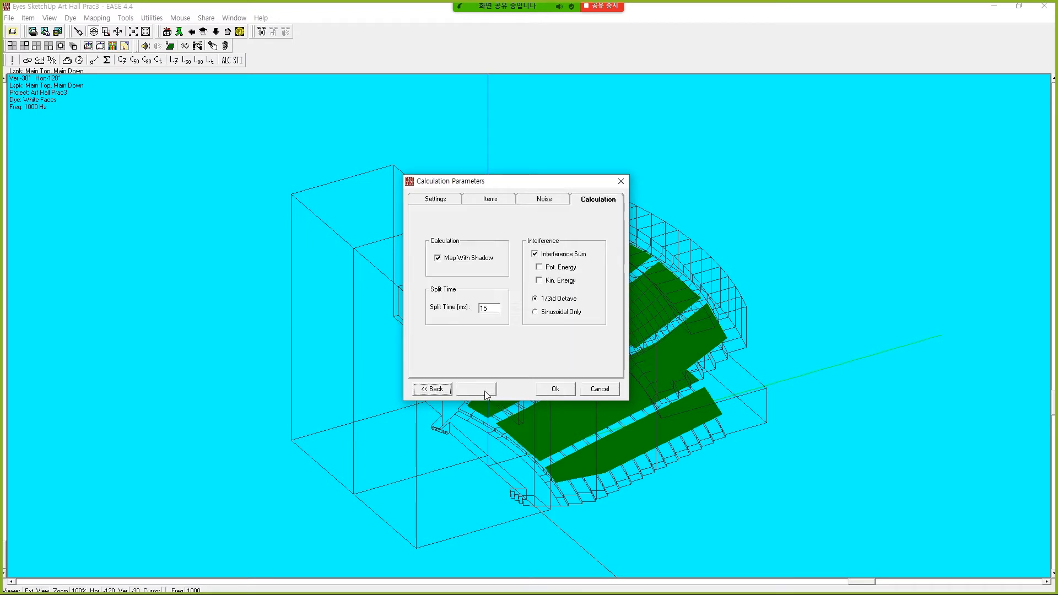
{"action": "left_click", "coordinate": [548, 390]}
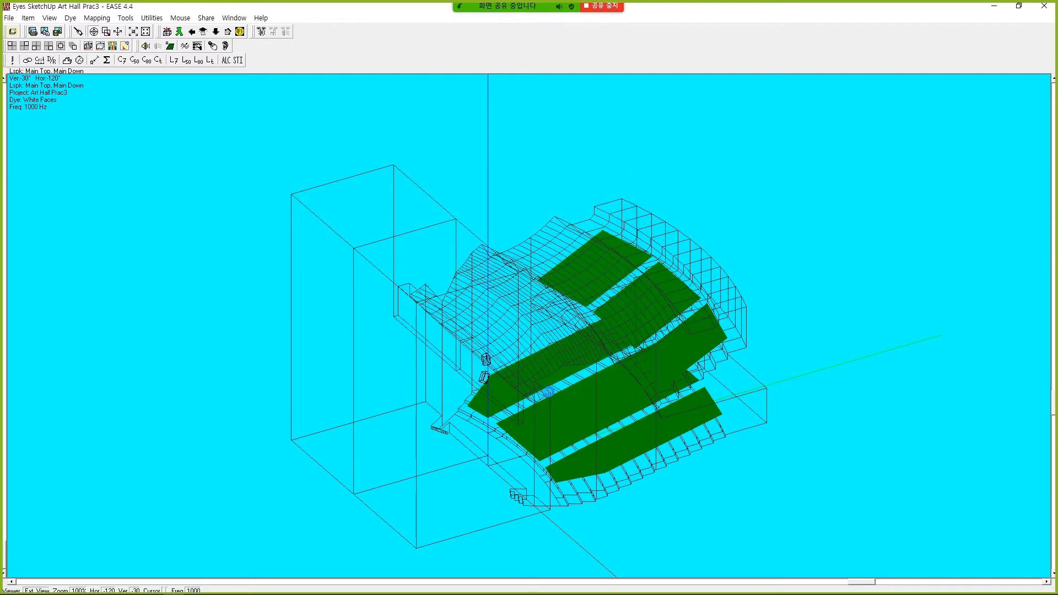
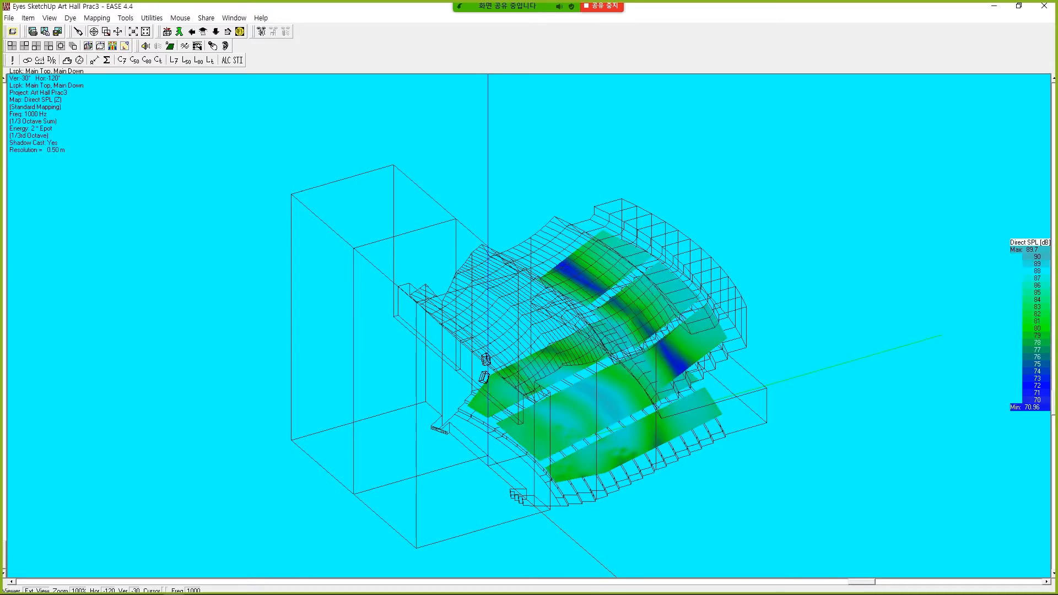
Display the Direct SPL map at 4000 Hz with one-octave bandwidth and collapse the graph area of the calculation window.
{"action": "left_click_drag", "start_coordinate": [1, 137], "coordinate": [878, 83]}
{"action": "left_click", "coordinate": [909, 124]}
{"action": "left_click", "coordinate": [862, 133]}
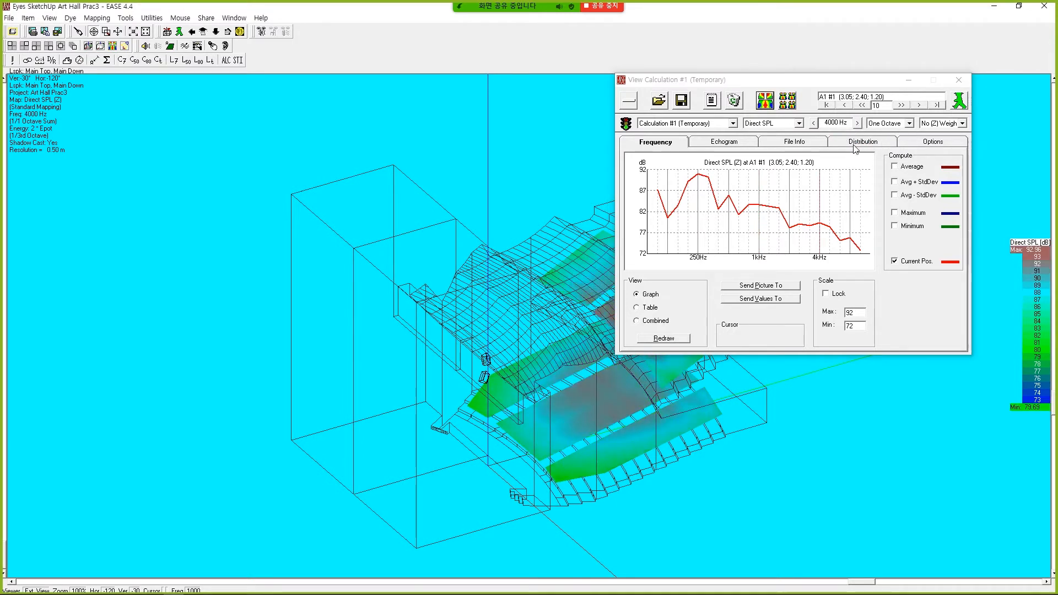
{"action": "left_click", "coordinate": [854, 147]}
{"action": "left_click", "coordinate": [629, 100]}
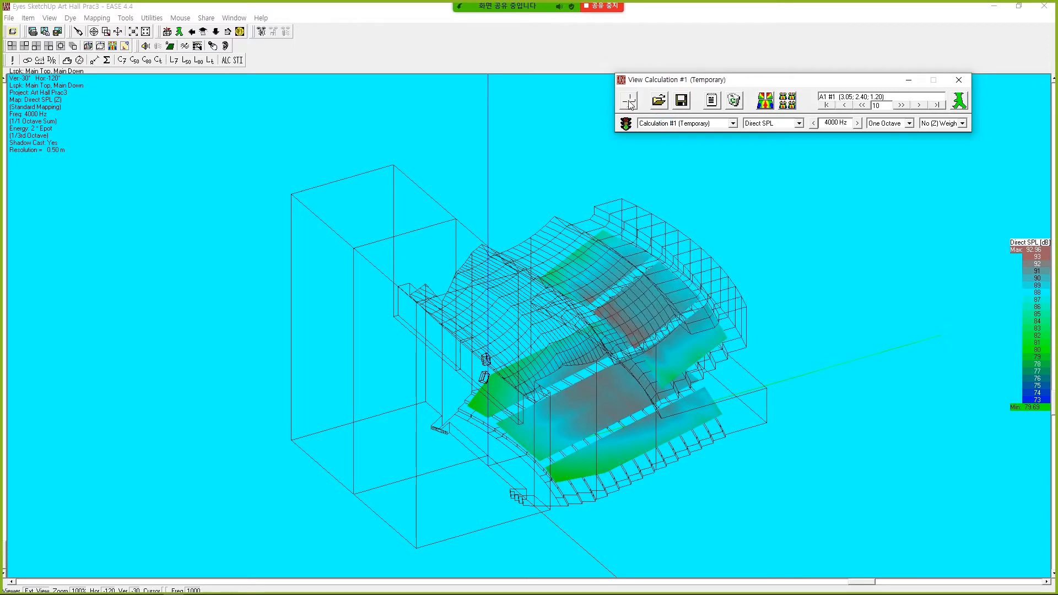
Examine the 4000 Hz Direct SPL coverage on the floor and balcony seating from the side, front and above.
{"action": "left_click_drag", "start_coordinate": [872, 582], "coordinate": [791, 583]}
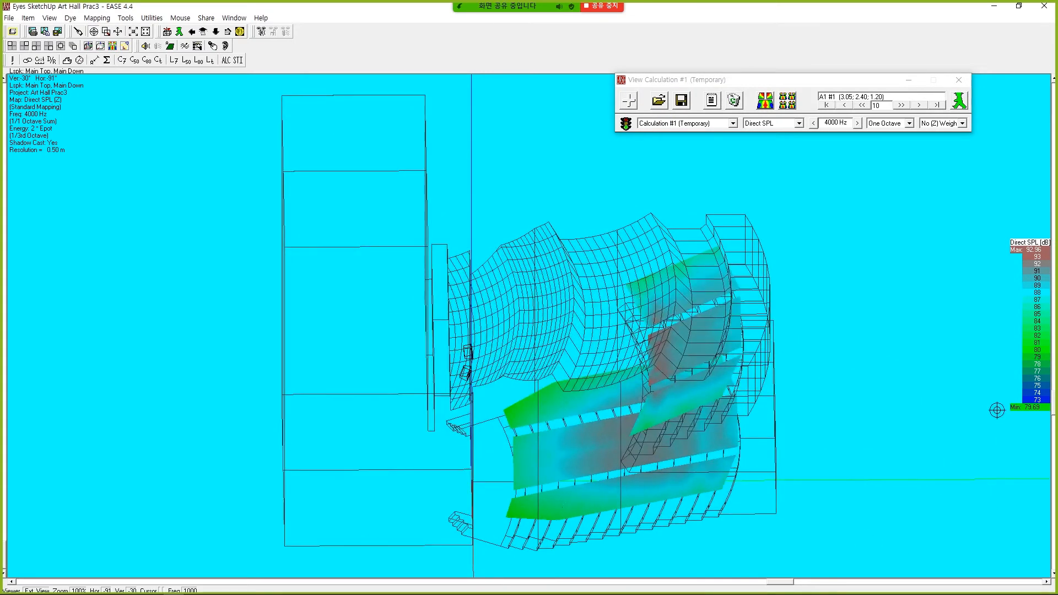
{"action": "left_click_drag", "start_coordinate": [1050, 408], "coordinate": [1050, 386]}
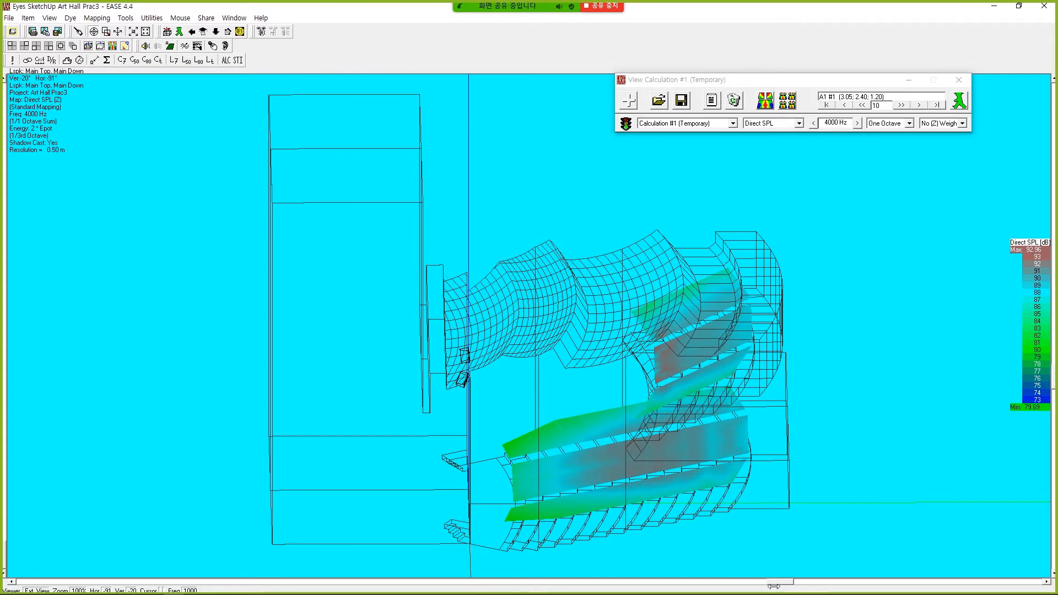
{"action": "left_click_drag", "start_coordinate": [783, 581], "coordinate": [812, 586]}
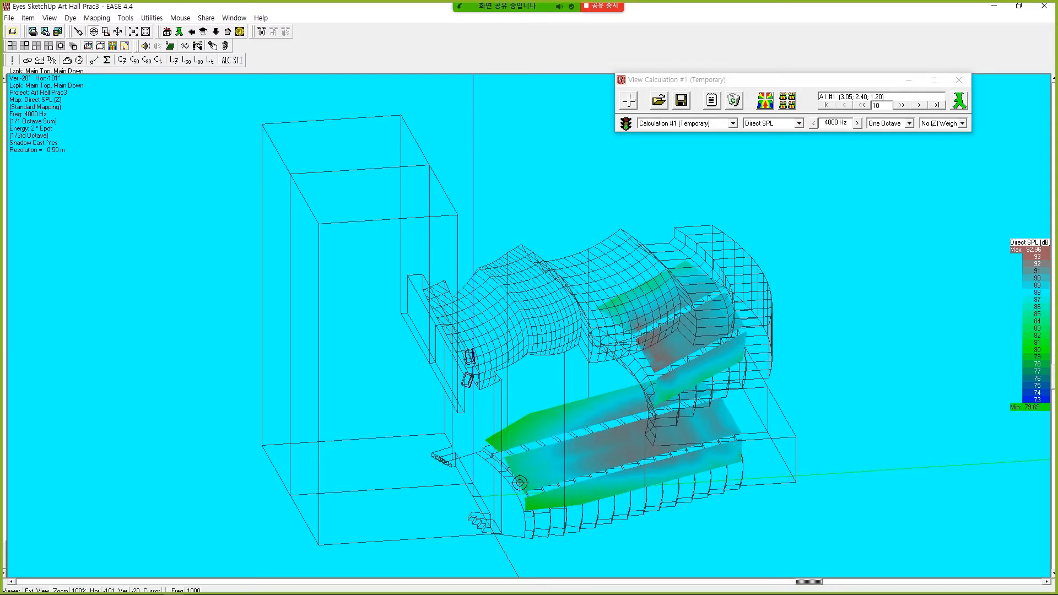
{"action": "left_click_drag", "start_coordinate": [807, 581], "coordinate": [890, 573]}
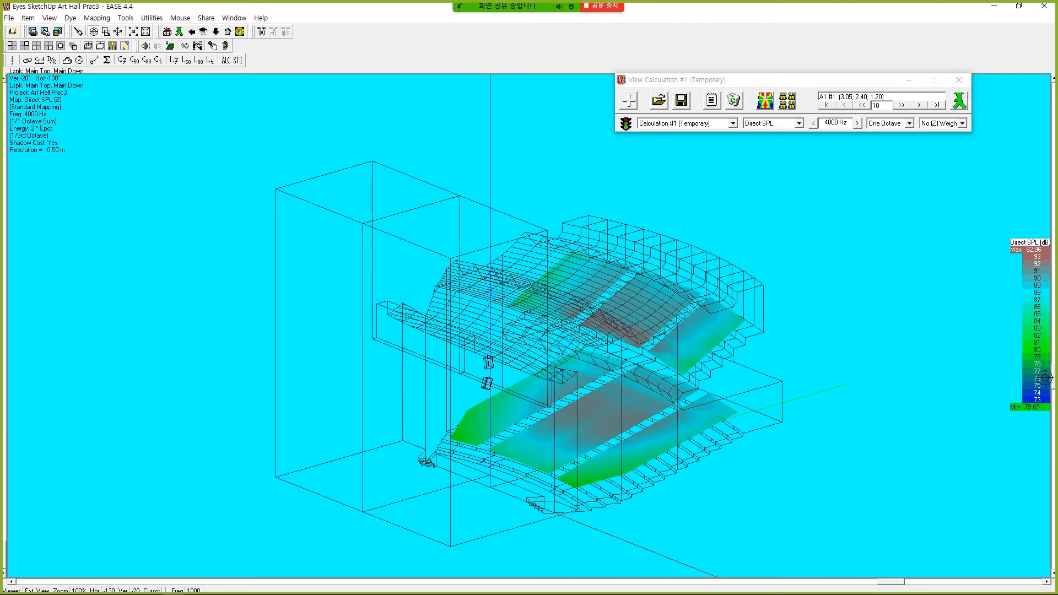
{"action": "left_click_drag", "start_coordinate": [1054, 380], "coordinate": [1055, 376]}
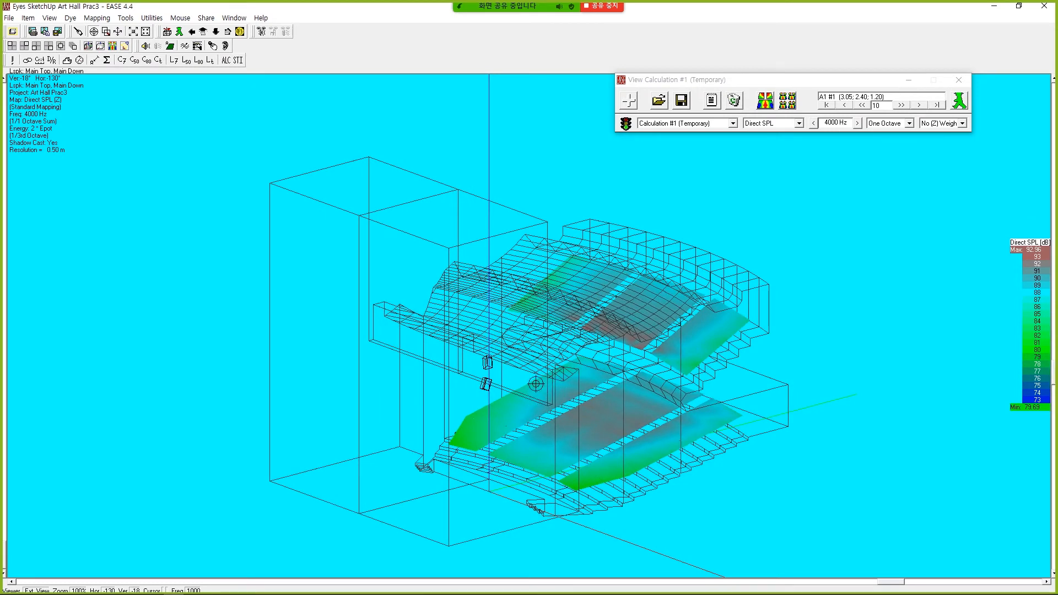
{"action": "left_click_drag", "start_coordinate": [901, 585], "coordinate": [530, 582]}
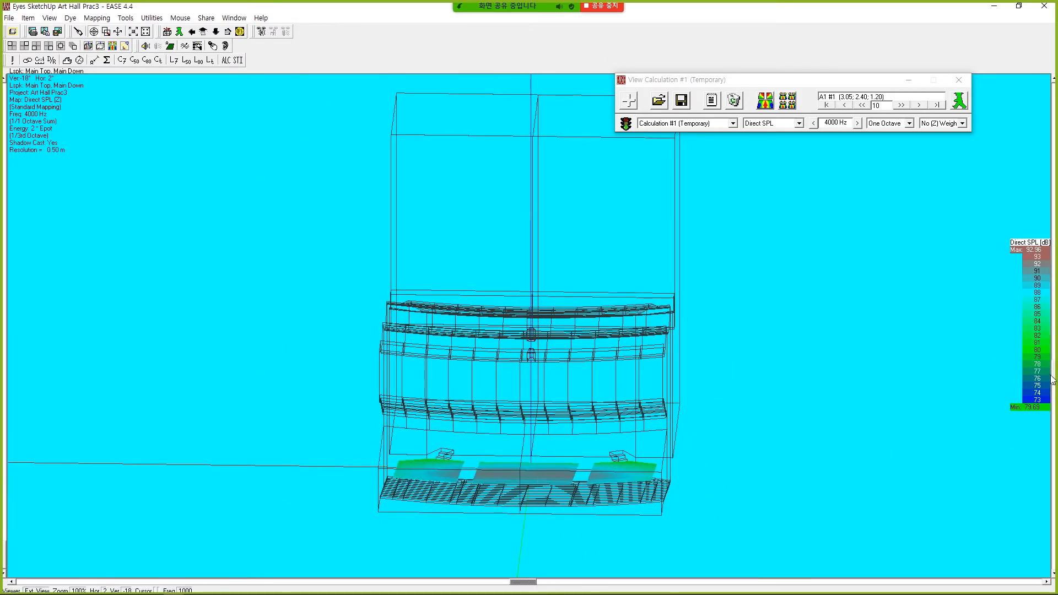
{"action": "left_click_drag", "start_coordinate": [1053, 376], "coordinate": [1053, 530]}
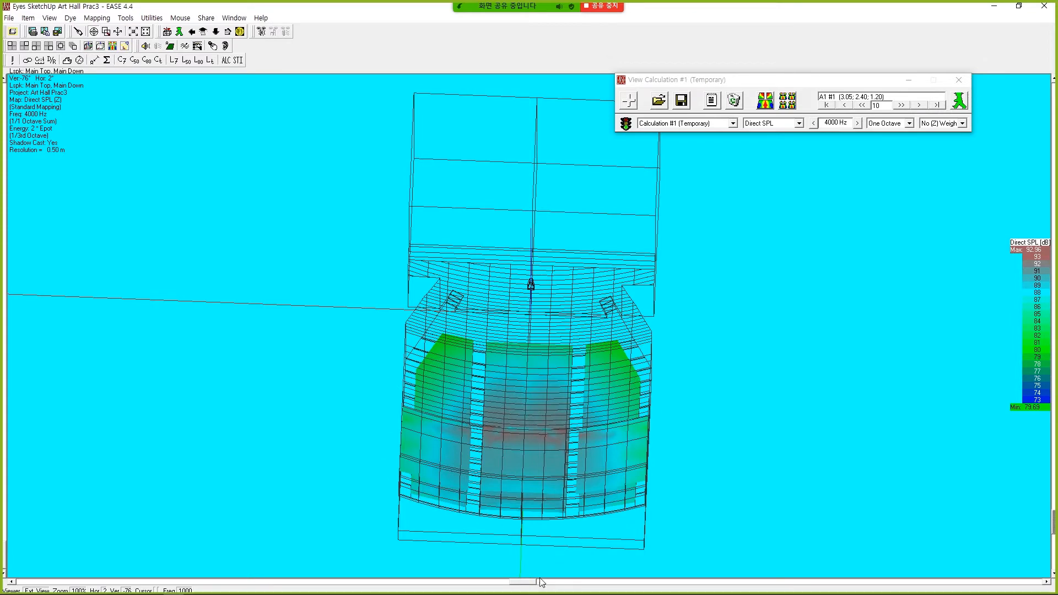
{"action": "left_click_drag", "start_coordinate": [531, 584], "coordinate": [711, 556]}
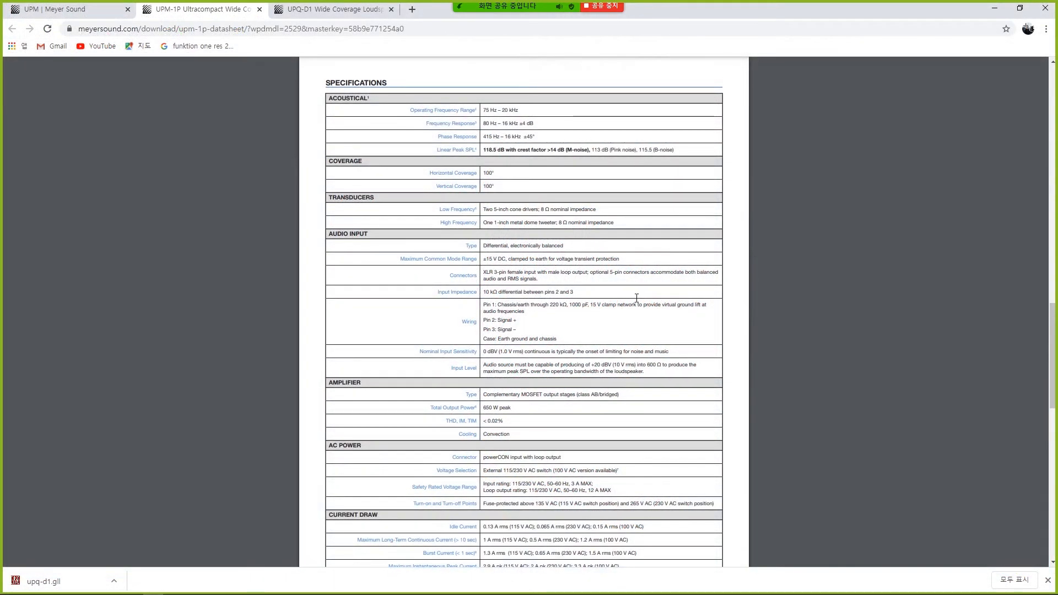
Review the UPM-1P loudspeaker datasheet in the browser, also checking the UPQ-D1 datasheet tab.
{"action": "scroll", "coordinate": [677, 275], "scroll_direction": "up", "scroll_amount": 8}
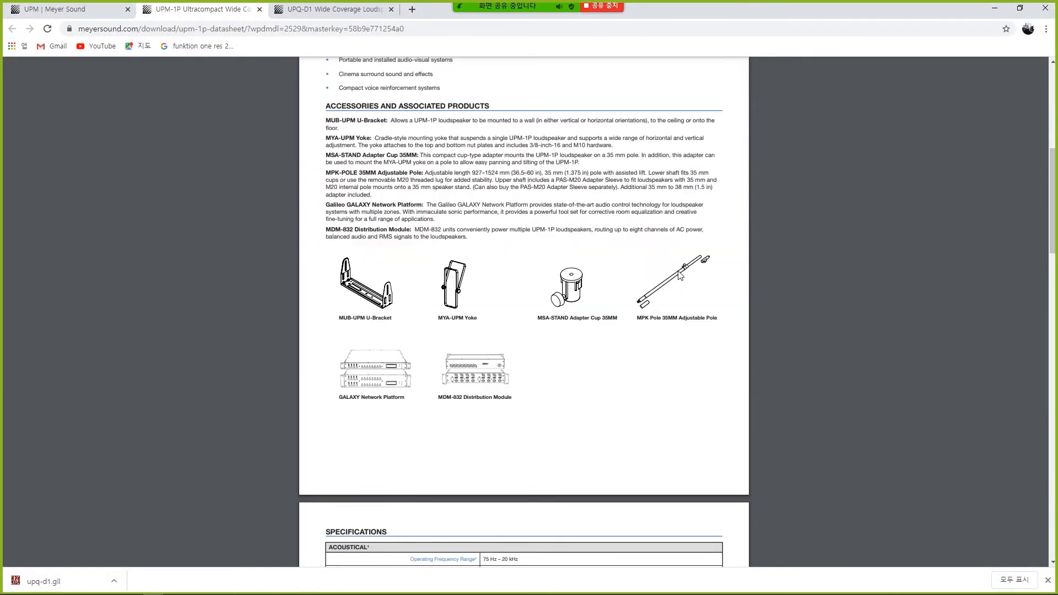
{"action": "scroll", "coordinate": [679, 275], "scroll_direction": "up", "scroll_amount": 8}
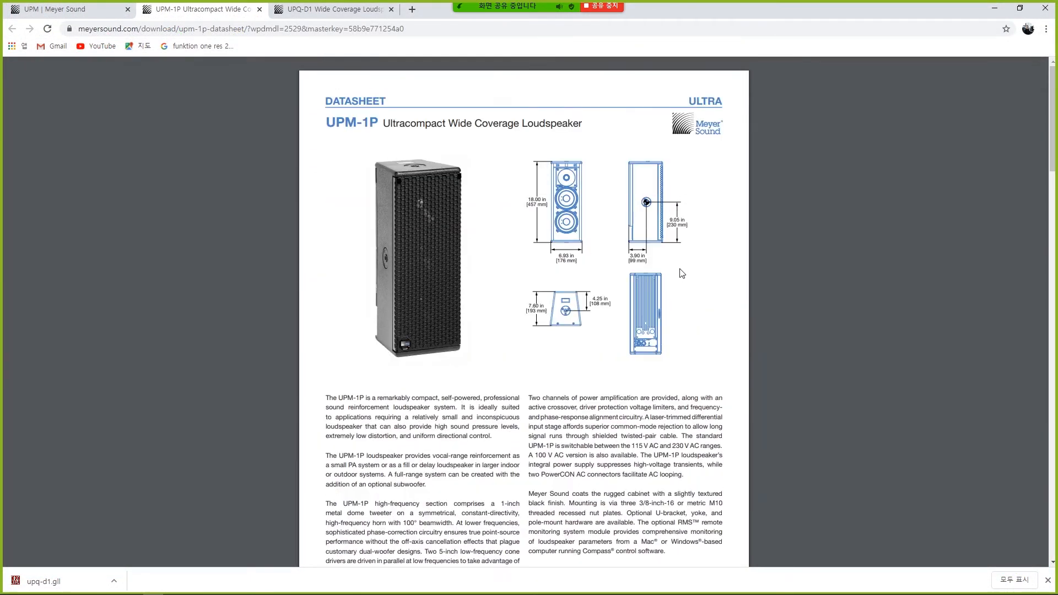
{"action": "left_click", "coordinate": [998, 11]}
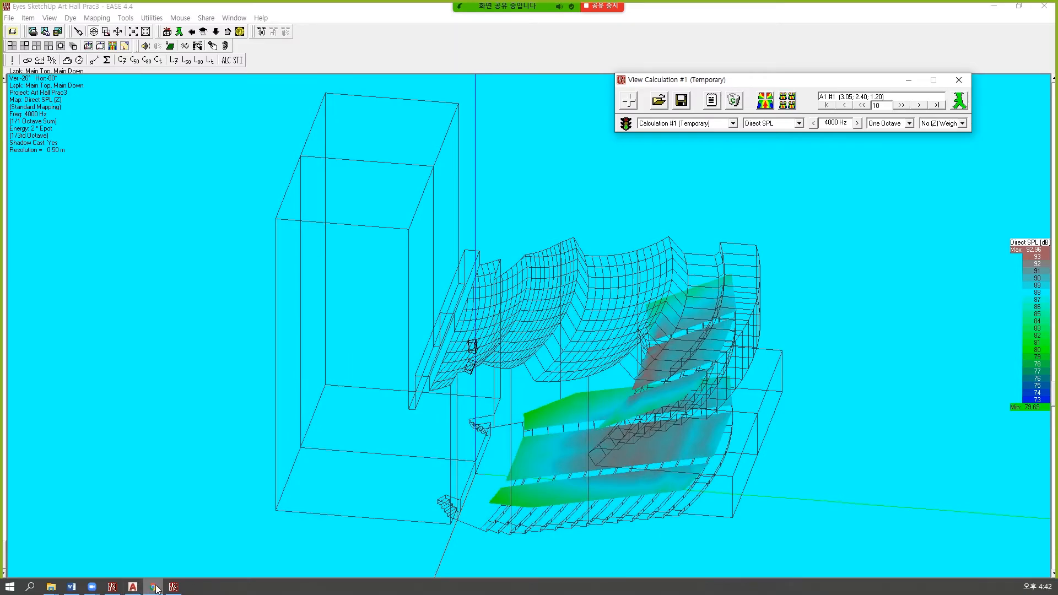
{"action": "left_click", "coordinate": [155, 587]}
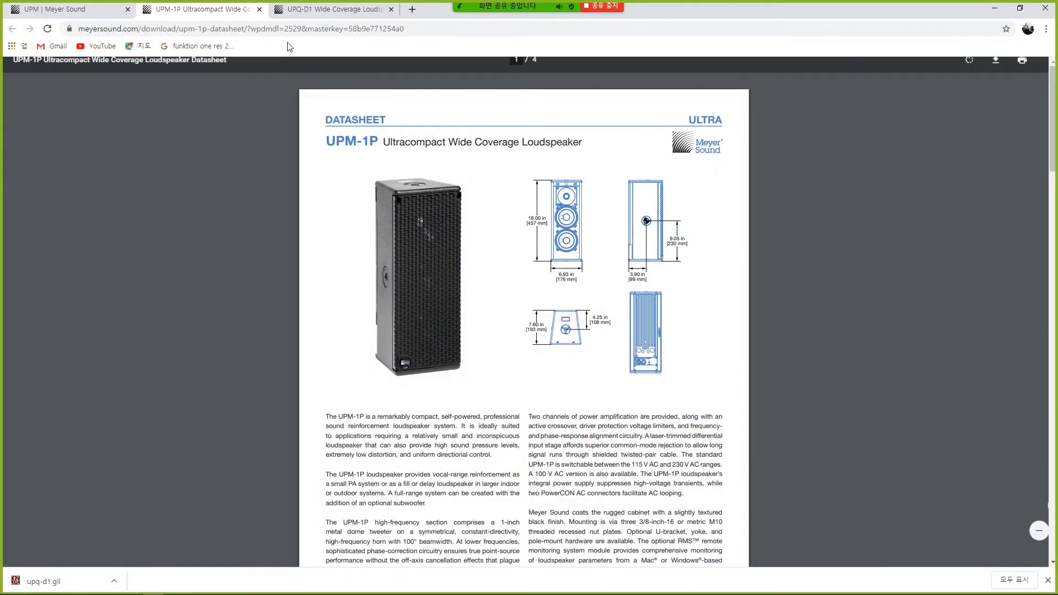
{"action": "left_click", "coordinate": [366, 11]}
{"action": "left_click", "coordinate": [204, 9]}
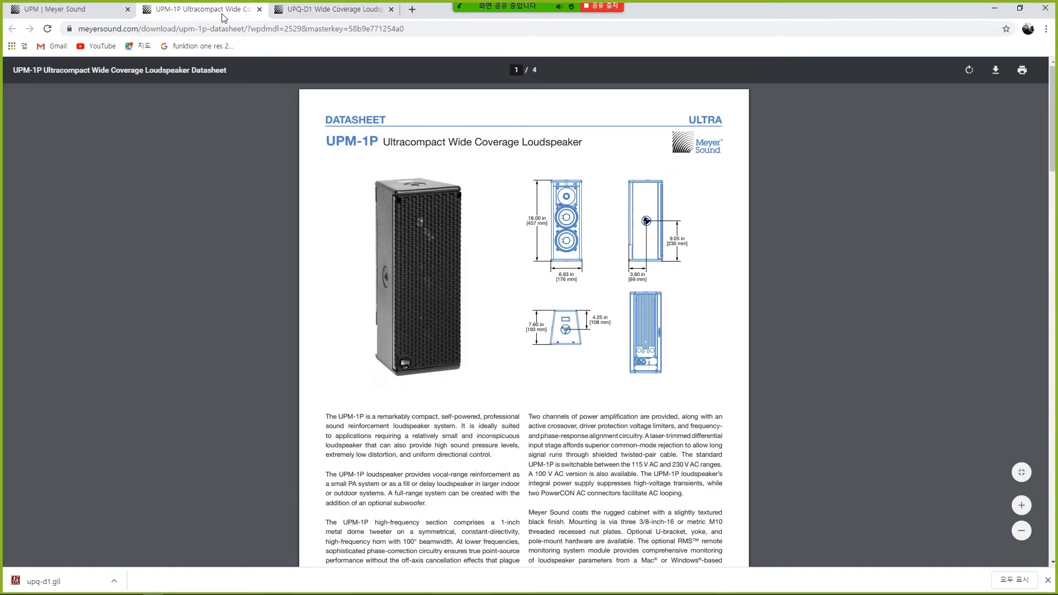
Download the UPM EASE data from the resources of the Meyer Sound UPM product page.
{"action": "left_click", "coordinate": [99, 10]}
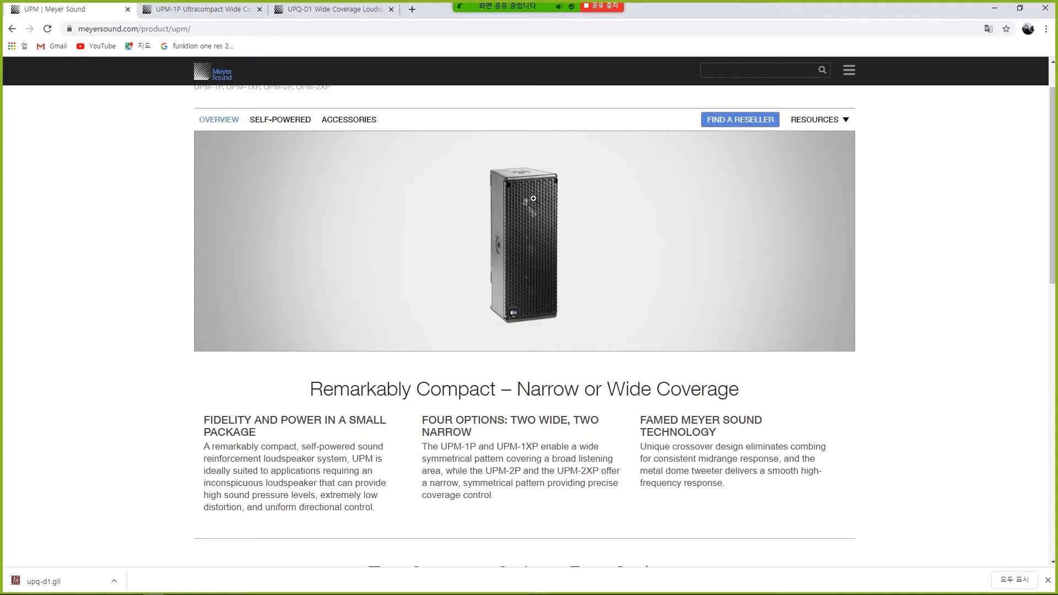
{"action": "left_click", "coordinate": [846, 120]}
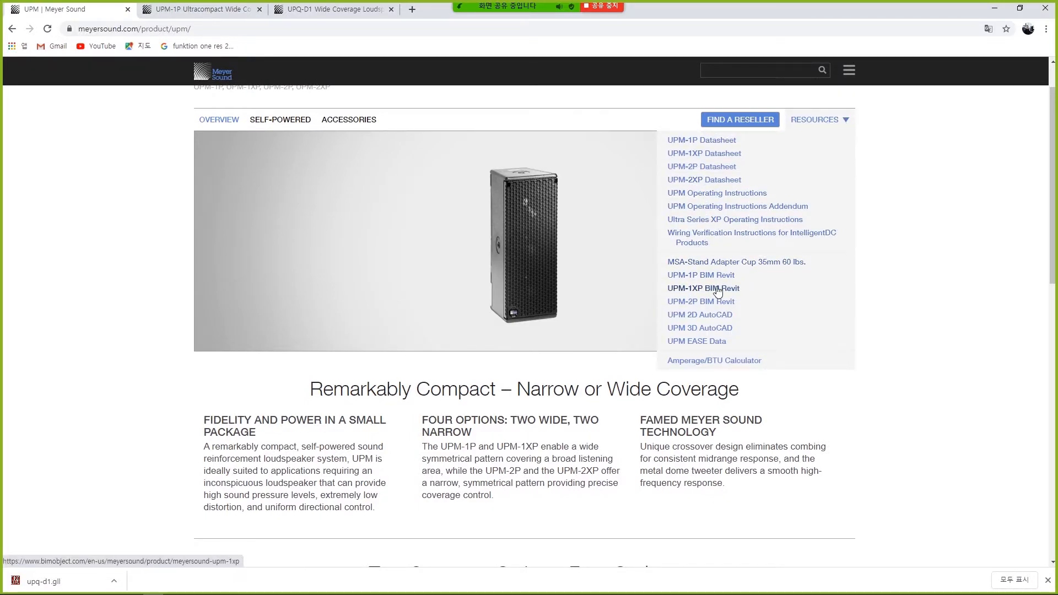
{"action": "scroll", "coordinate": [727, 286], "scroll_direction": "down", "scroll_amount": 1}
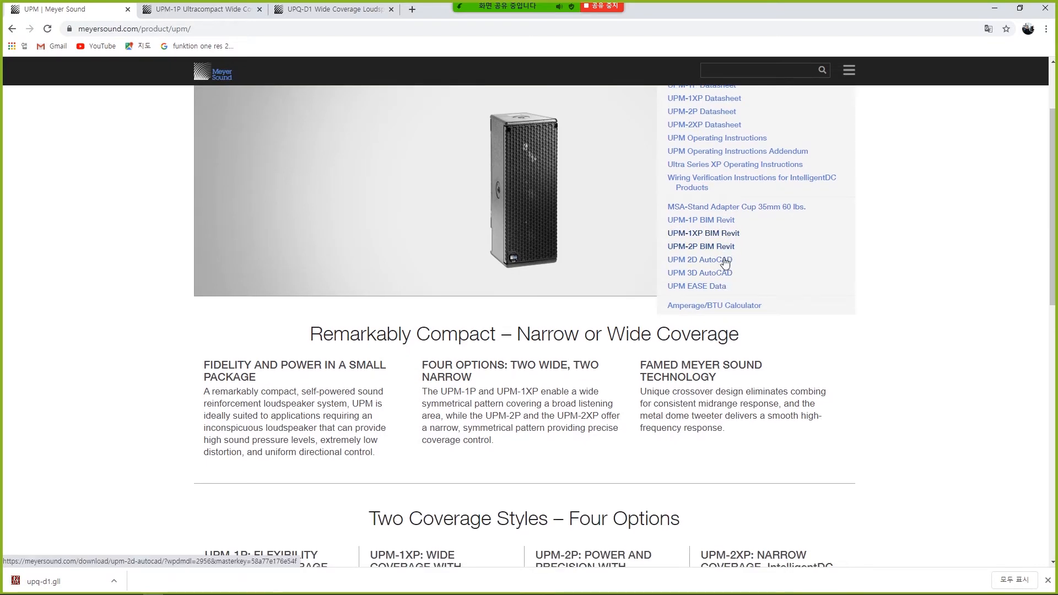
{"action": "left_click", "coordinate": [711, 286]}
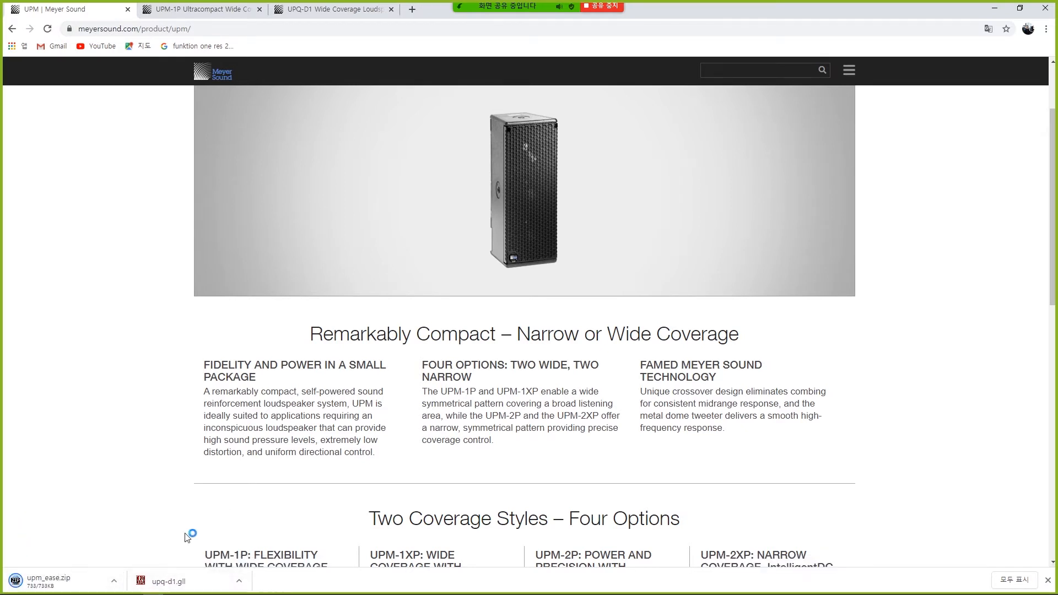
Cut the downloaded upm_ease archive from the downloads folder, then close the folder and minimize the browser.
{"action": "left_click", "coordinate": [113, 581]}
{"action": "left_click", "coordinate": [154, 551]}
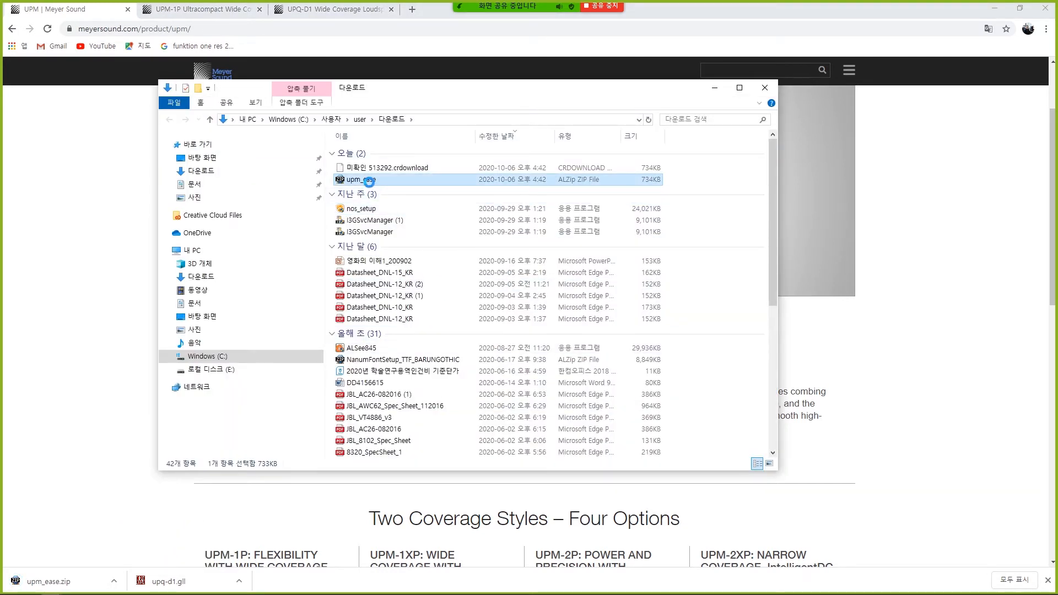
{"action": "right_click", "coordinate": [369, 182]}
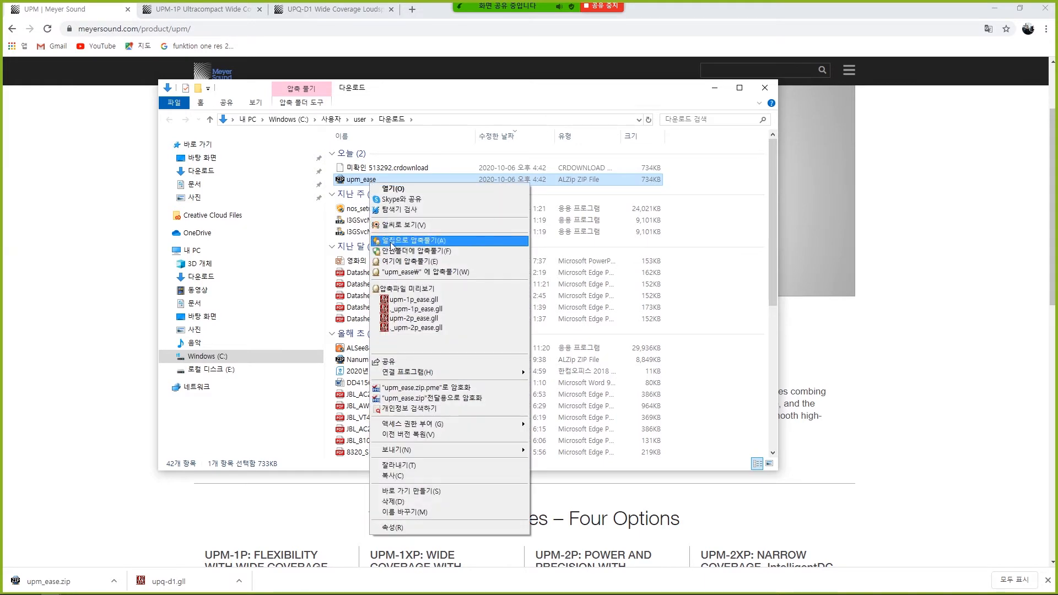
{"action": "left_click", "coordinate": [431, 465]}
{"action": "left_click", "coordinate": [765, 87]}
{"action": "left_click", "coordinate": [982, 16]}
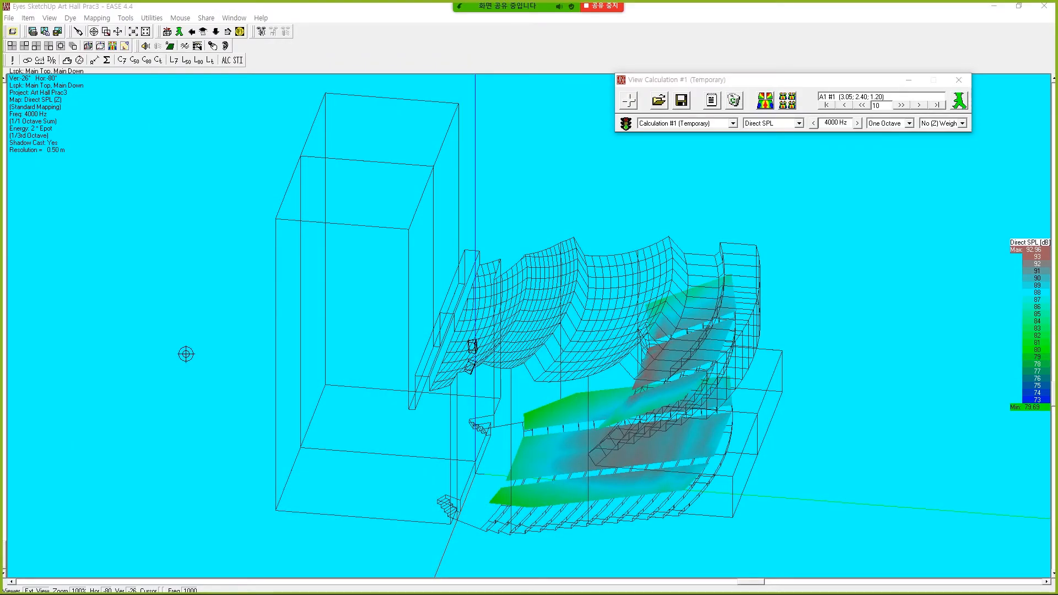
Paste the upm_ease archive into the meyer sound folder under EASE40Data\Global Speakers40 in the public documents on drive C.
{"action": "key", "text": "super+e"}
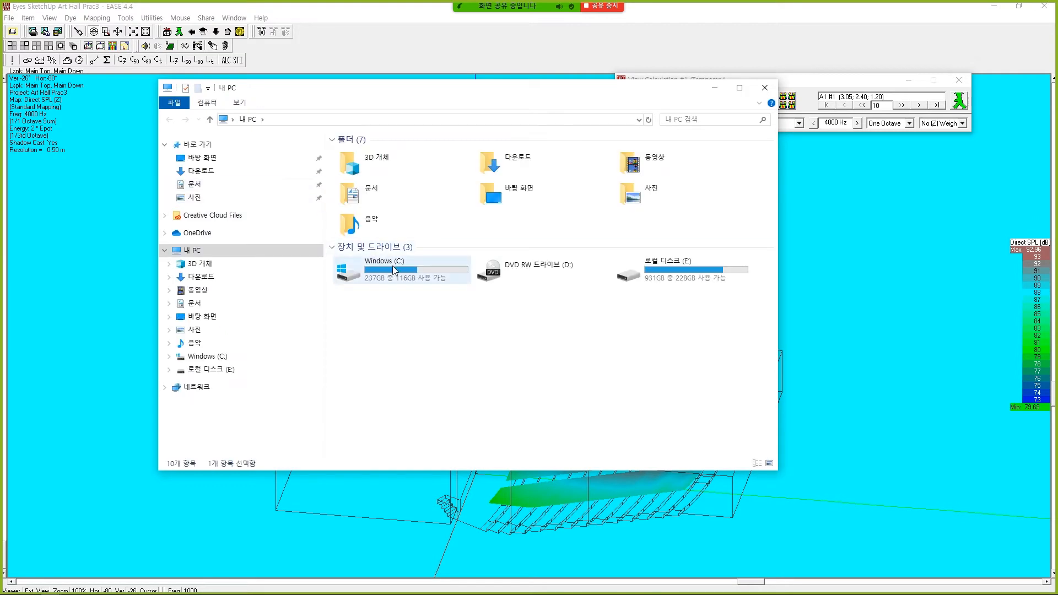
{"action": "double_click", "coordinate": [395, 270]}
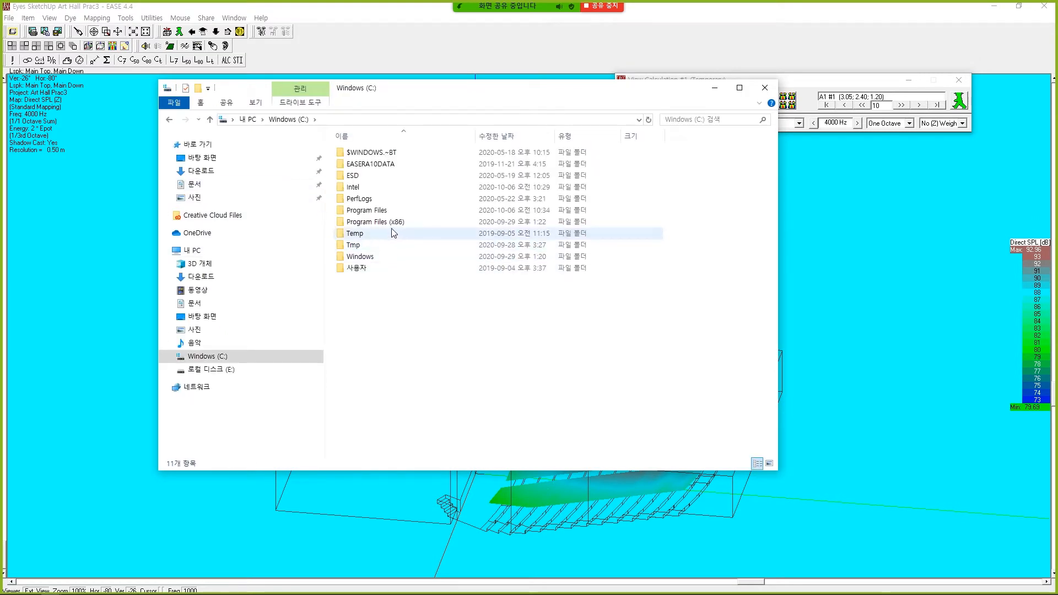
{"action": "double_click", "coordinate": [364, 269]}
{"action": "double_click", "coordinate": [356, 164]}
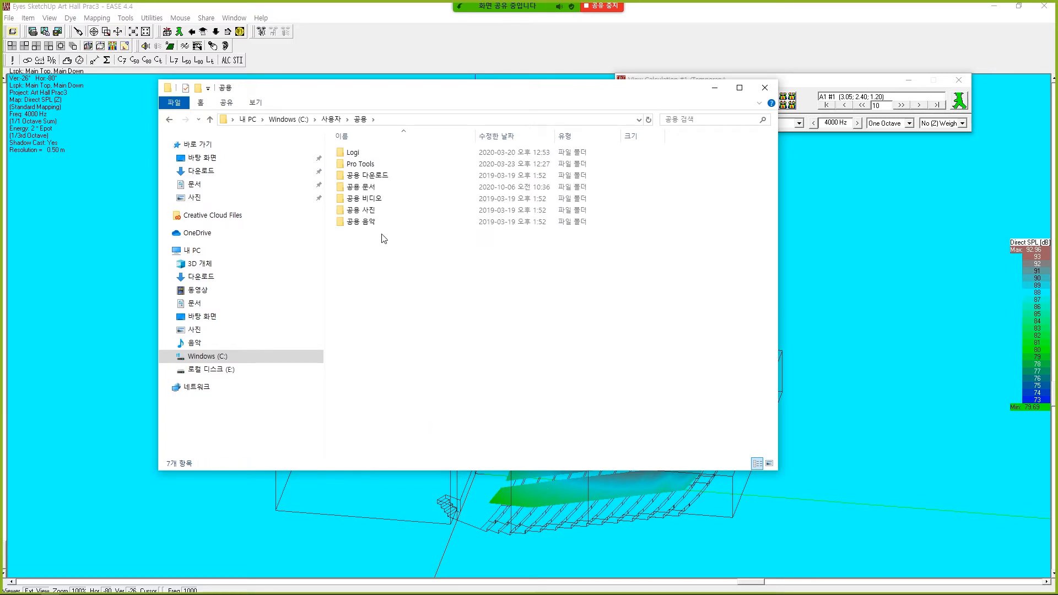
{"action": "double_click", "coordinate": [361, 188]}
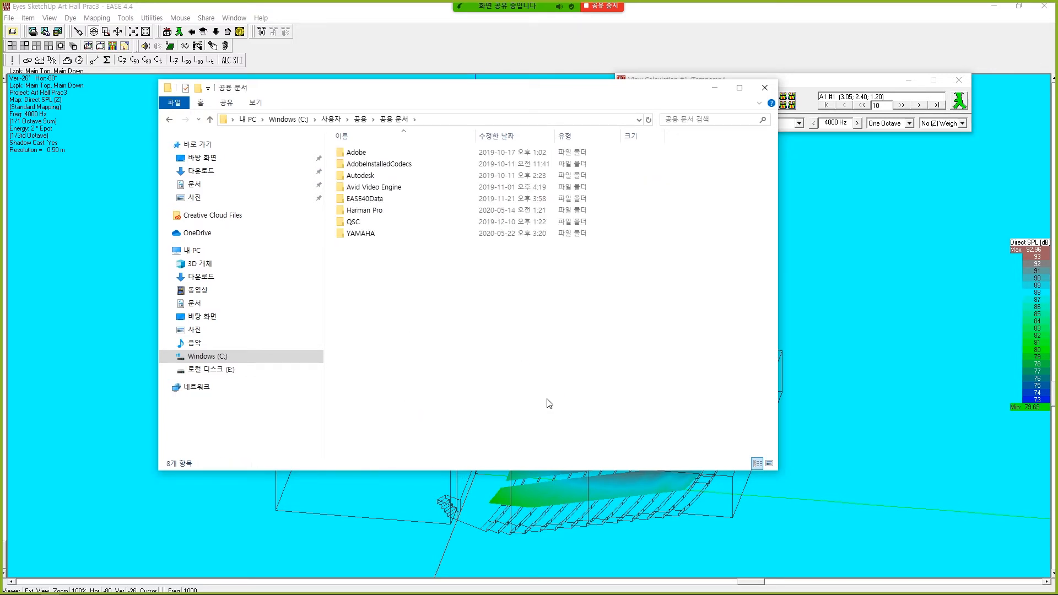
{"action": "double_click", "coordinate": [365, 199]}
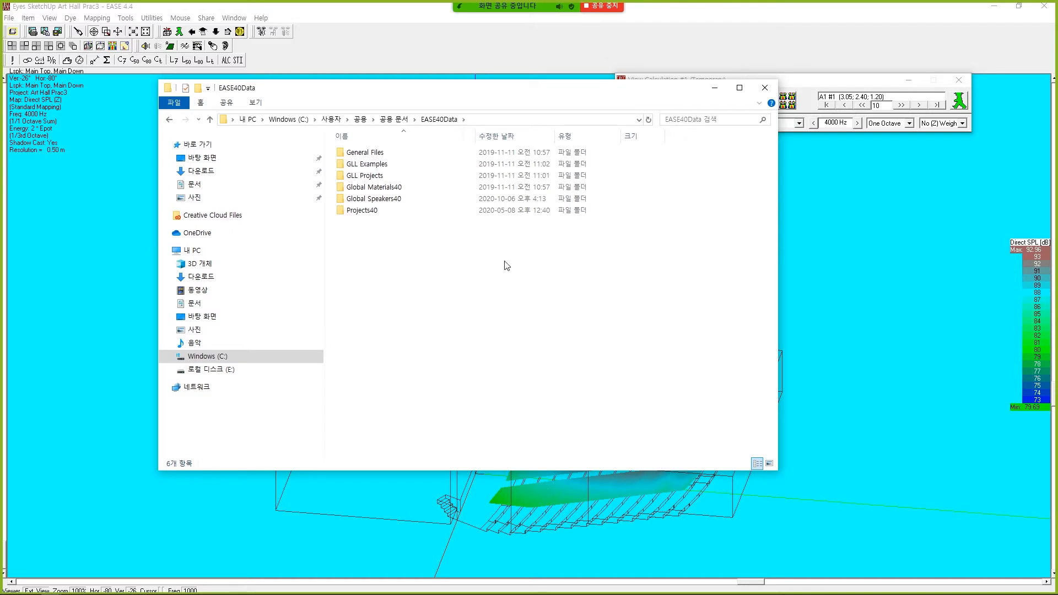
{"action": "double_click", "coordinate": [398, 200]}
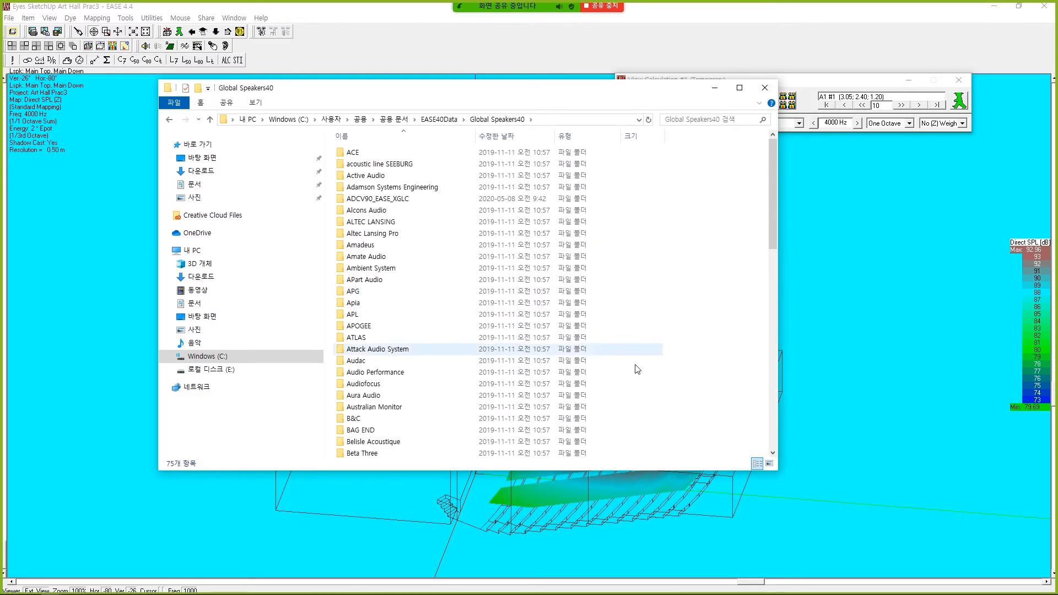
{"action": "scroll", "coordinate": [637, 368], "scroll_direction": "down", "scroll_amount": 15}
{"action": "double_click", "coordinate": [372, 441]}
{"action": "right_click", "coordinate": [384, 250]}
{"action": "left_click", "coordinate": [428, 335]}
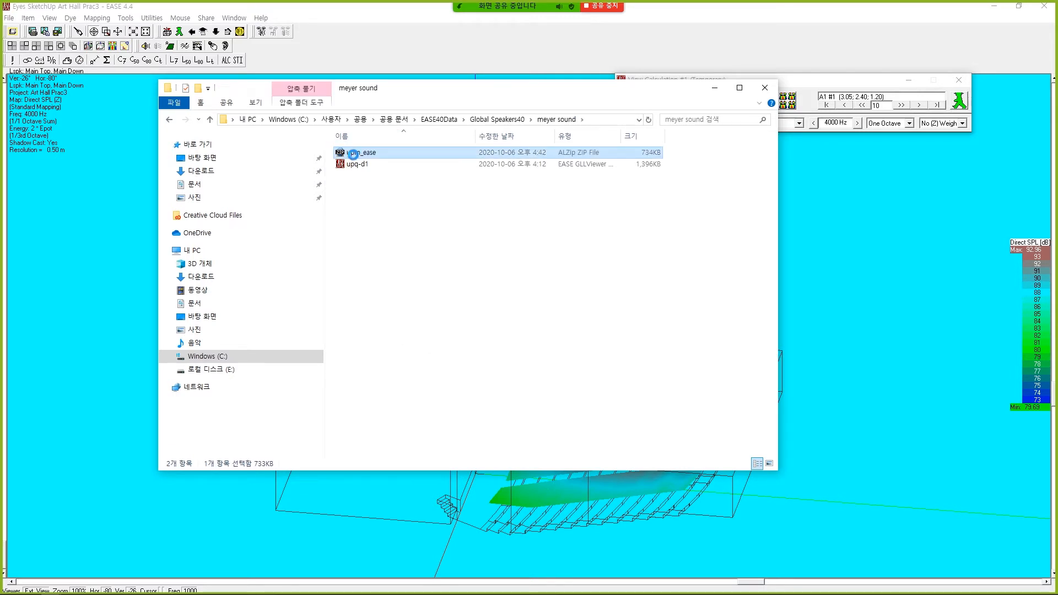
Extract the upm_ease archive into the meyer sound folder and check the extracted GLL files.
{"action": "right_click", "coordinate": [353, 154]}
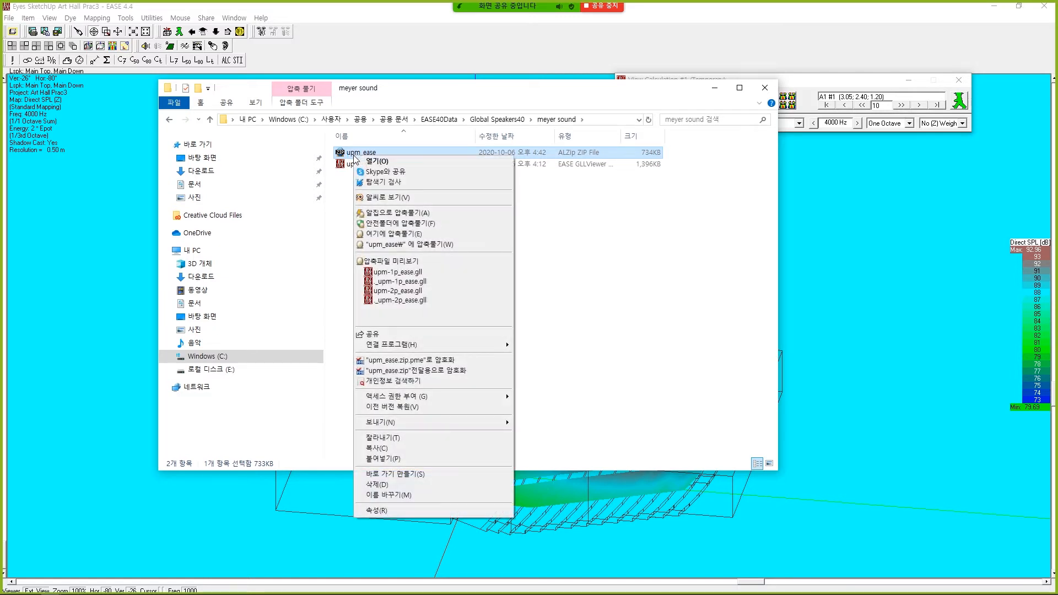
{"action": "left_click", "coordinate": [411, 214]}
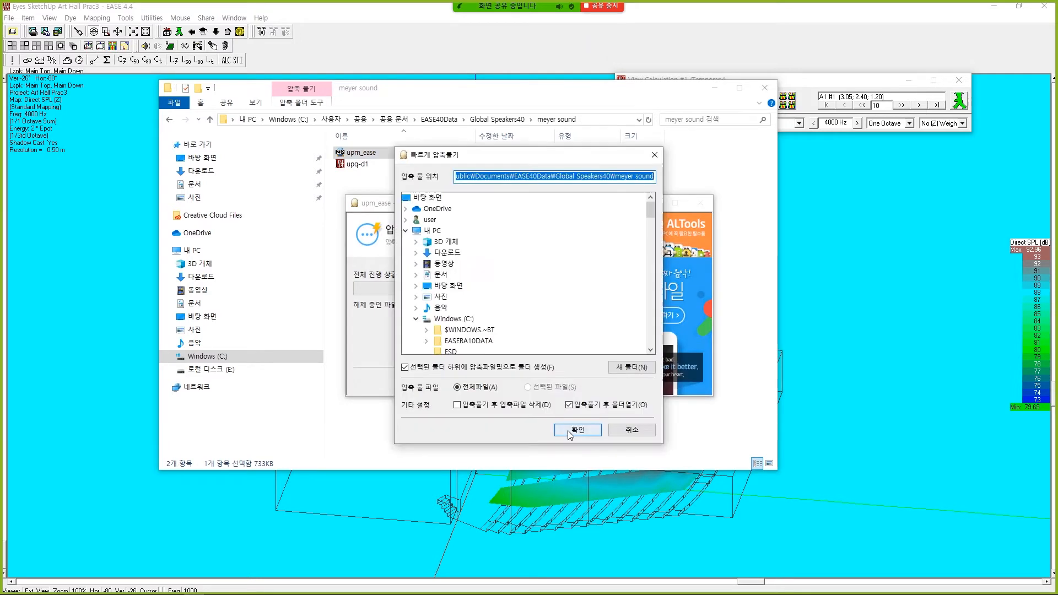
{"action": "left_click", "coordinate": [568, 430]}
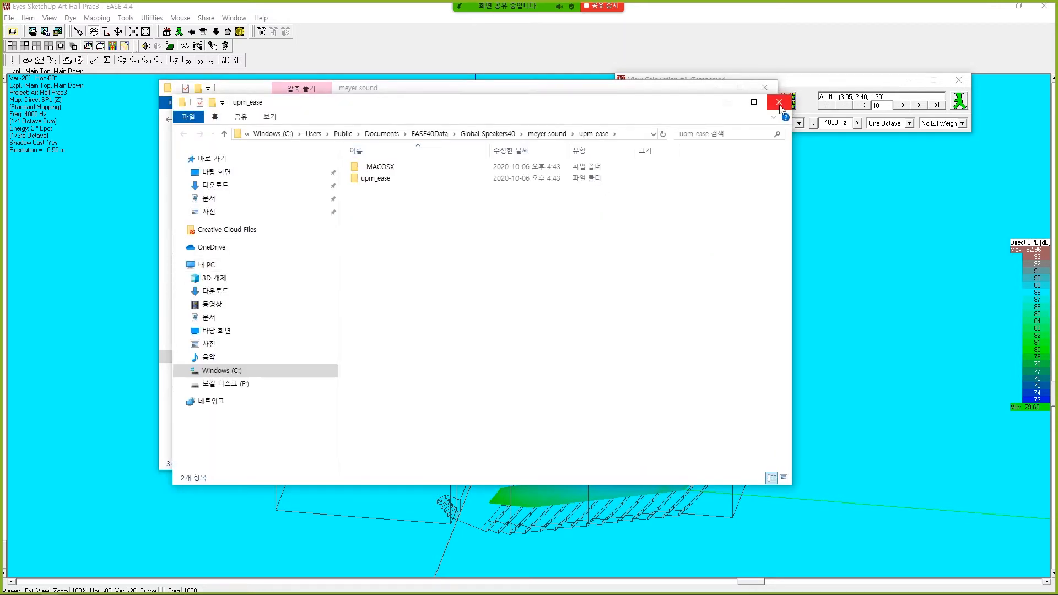
{"action": "left_click", "coordinate": [779, 102]}
{"action": "double_click", "coordinate": [377, 152]}
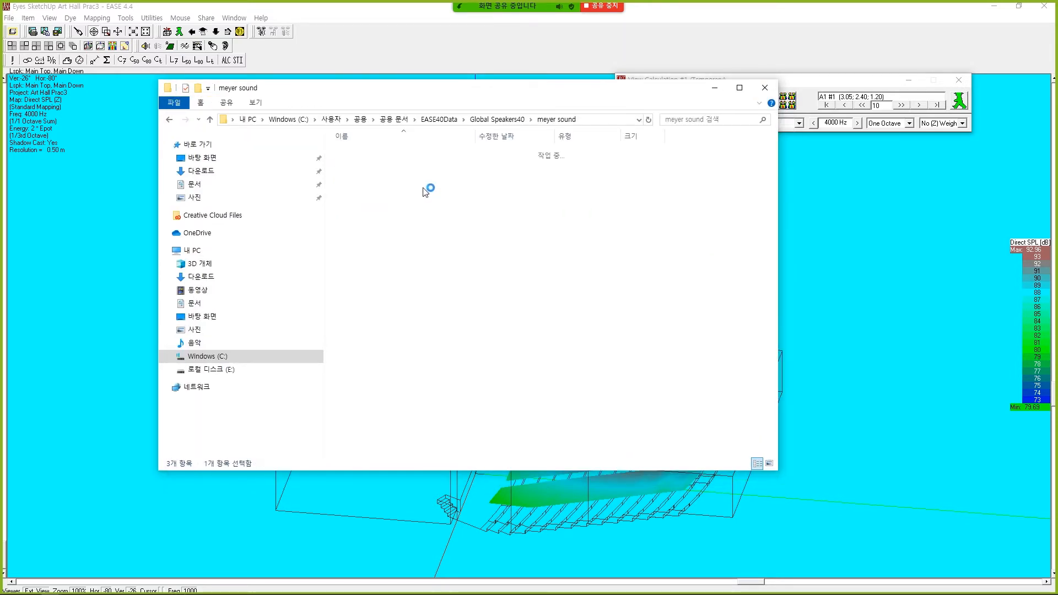
{"action": "double_click", "coordinate": [366, 164]}
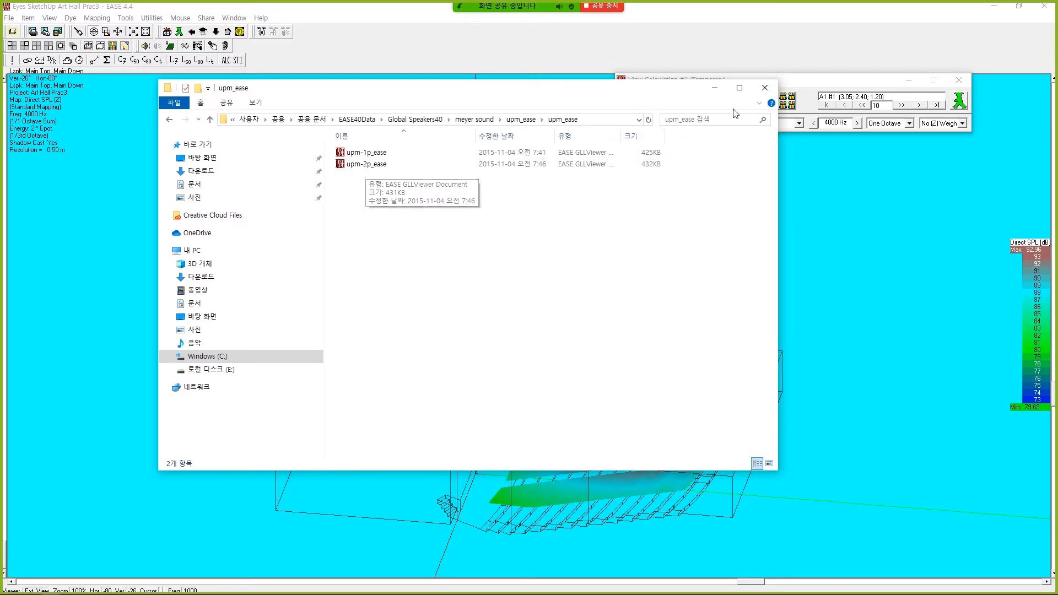
{"action": "left_click", "coordinate": [764, 88]}
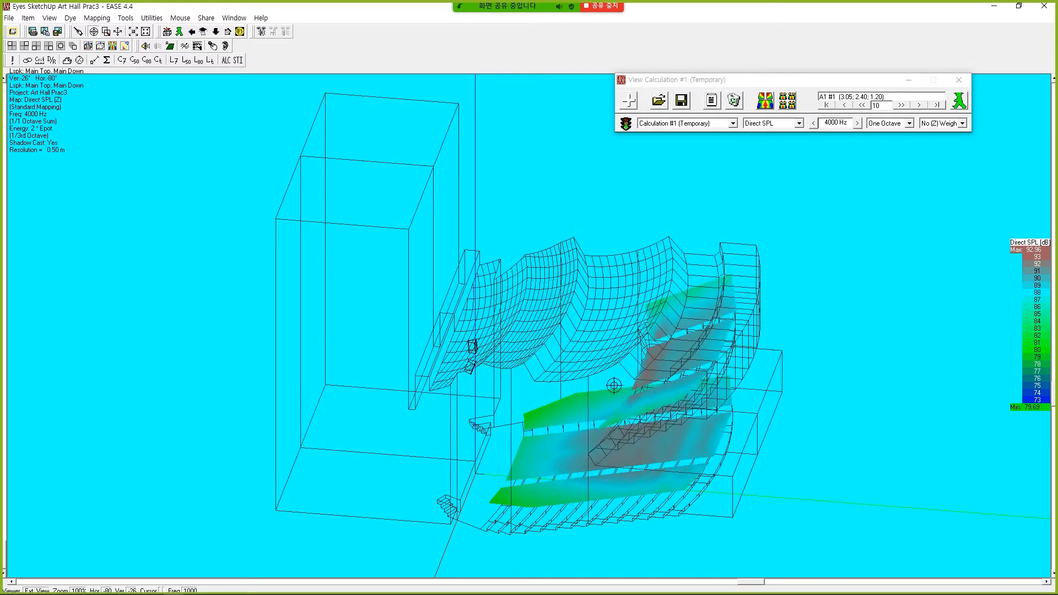
View the Direct SPL map from another horizontal angle and switch back to the Edit Project window.
{"action": "left_click_drag", "start_coordinate": [752, 584], "coordinate": [615, 582]}
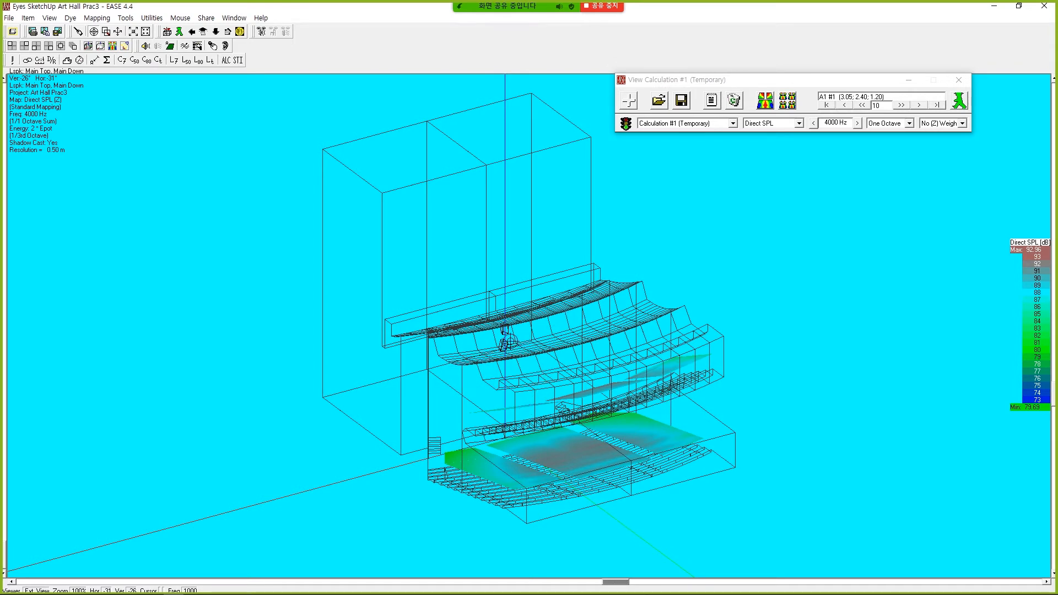
{"action": "left_click_drag", "start_coordinate": [618, 583], "coordinate": [802, 411]}
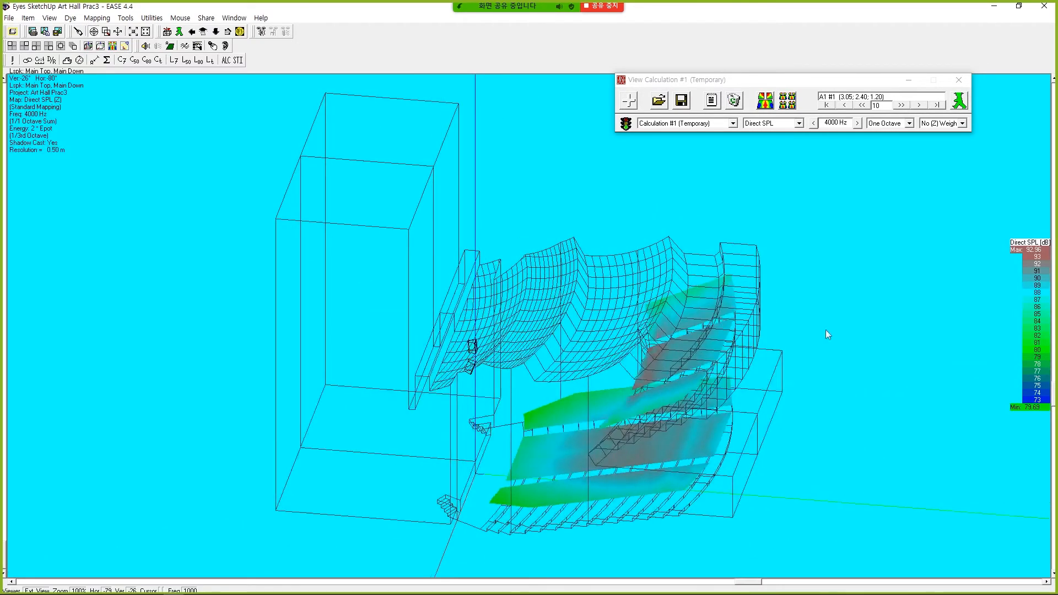
{"action": "left_click", "coordinate": [1019, 6]}
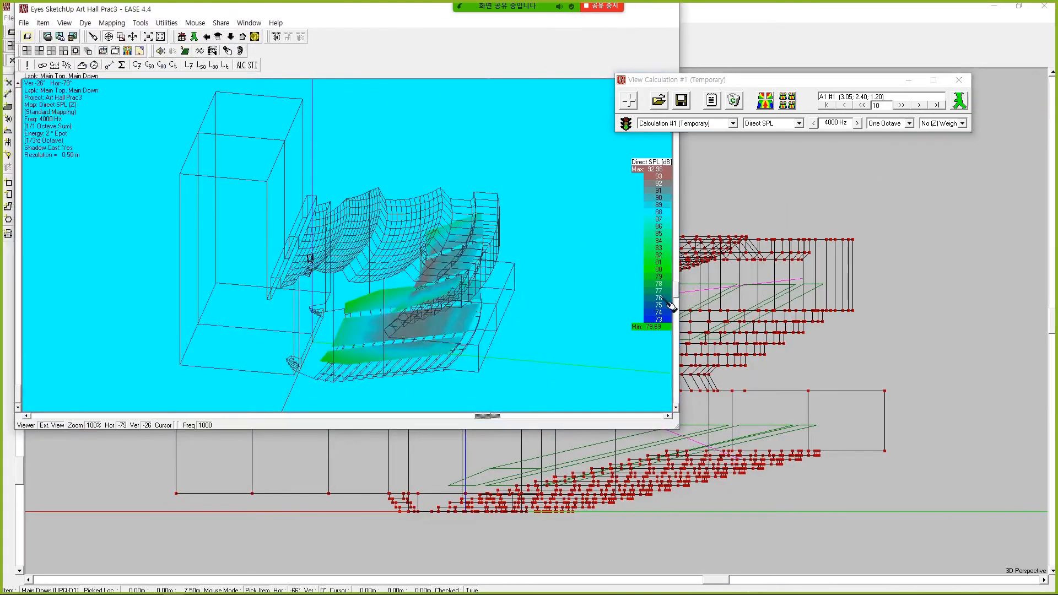
{"action": "left_click", "coordinate": [736, 252]}
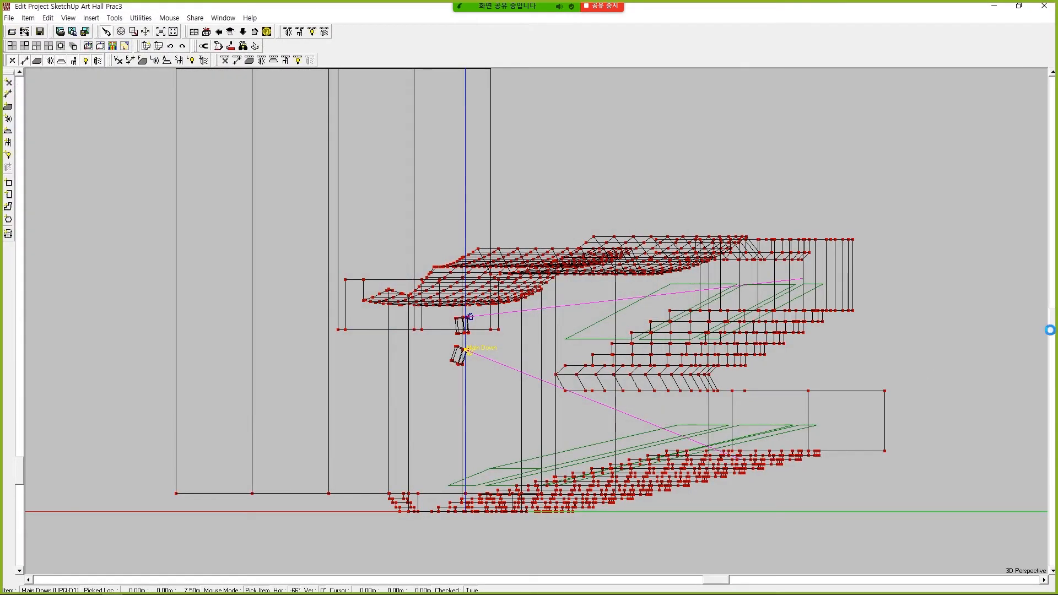
Insert an additional loudspeaker into the hall model and open its Edit Loudspeaker properties.
{"action": "left_click_drag", "start_coordinate": [1051, 323], "coordinate": [1051, 382]}
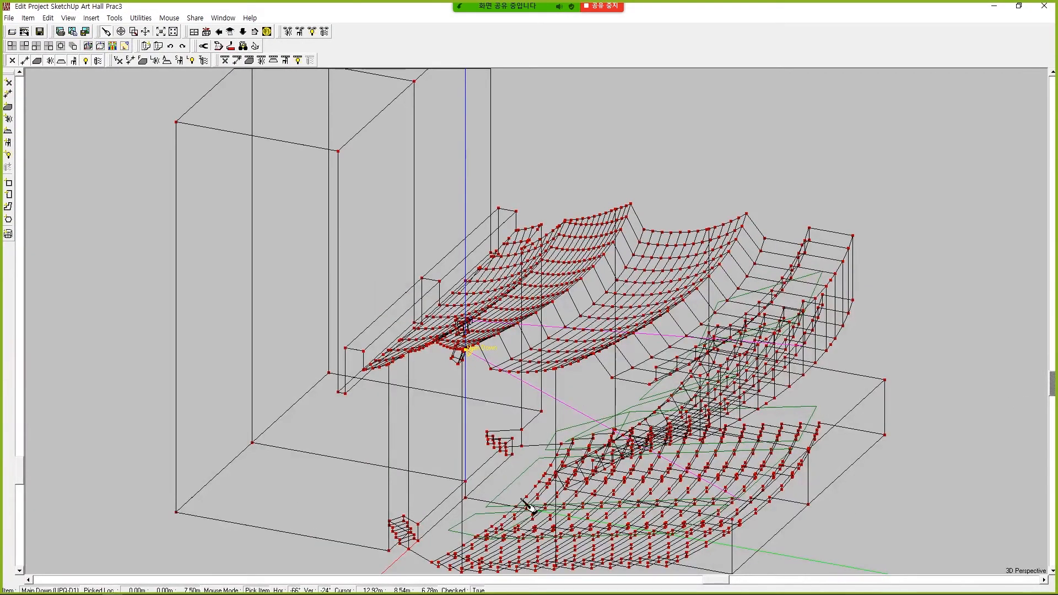
{"action": "scroll", "coordinate": [522, 498], "scroll_direction": "down", "scroll_amount": 5}
{"action": "scroll", "coordinate": [518, 417], "scroll_direction": "up", "scroll_amount": 4}
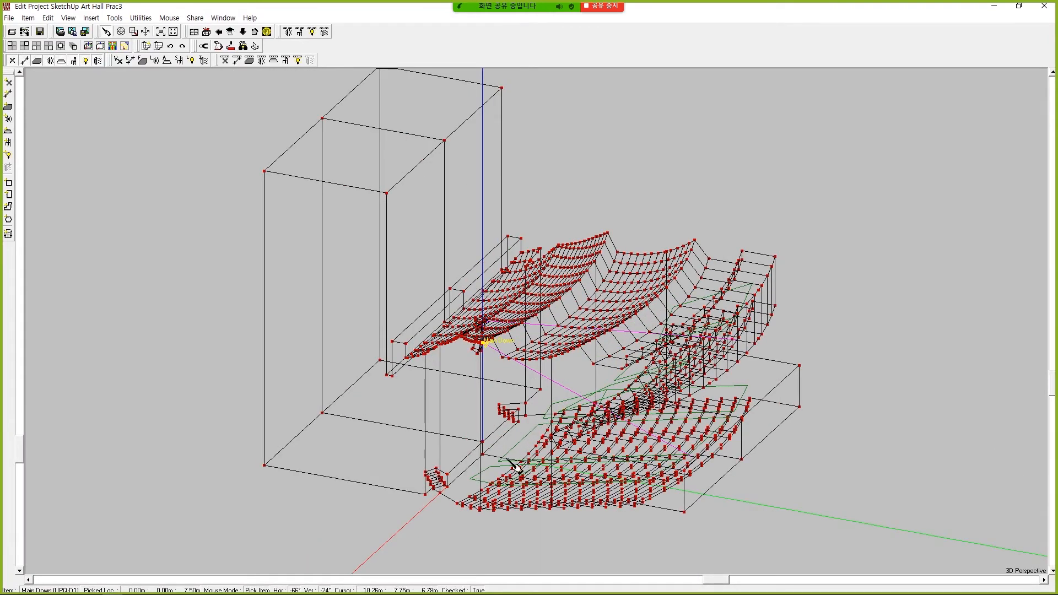
{"action": "left_click_drag", "start_coordinate": [716, 583], "coordinate": [778, 580]}
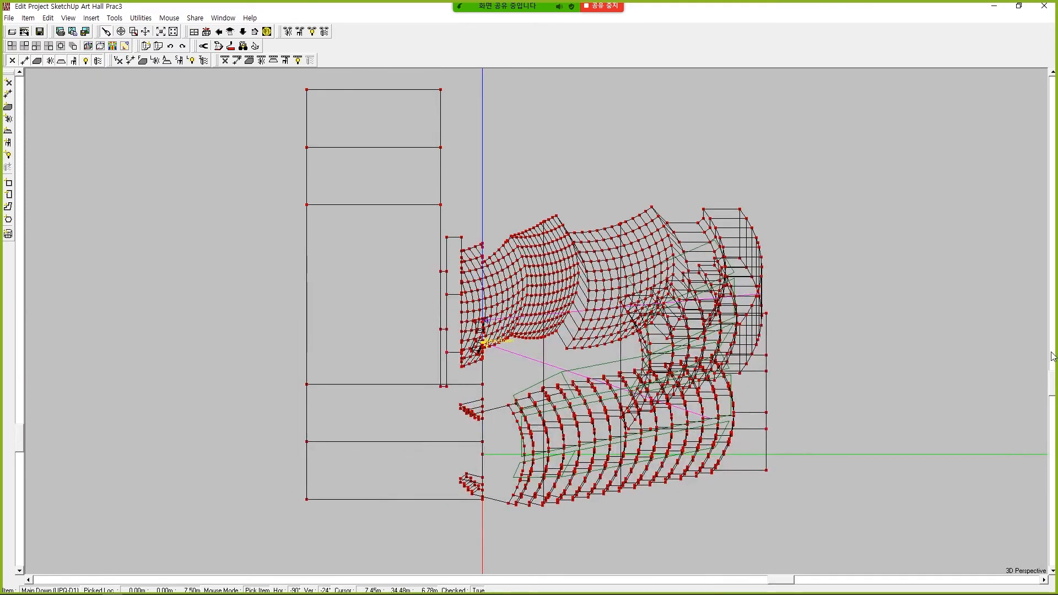
{"action": "left_click_drag", "start_coordinate": [1051, 388], "coordinate": [1045, 351]}
{"action": "left_click_drag", "start_coordinate": [783, 580], "coordinate": [688, 579]}
{"action": "left_click", "coordinate": [499, 485]}
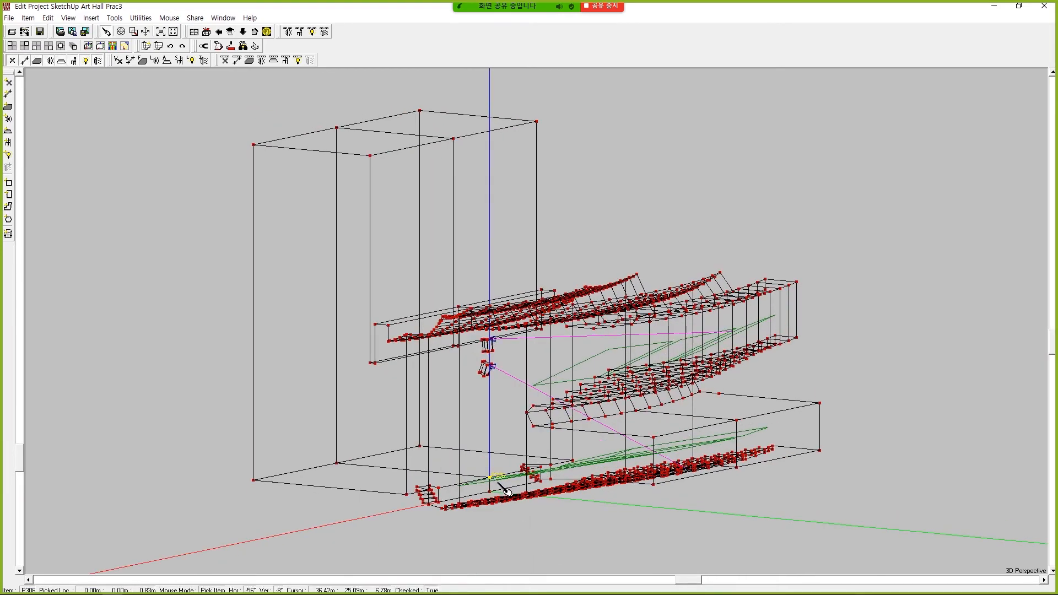
{"action": "left_click", "coordinate": [9, 120]}
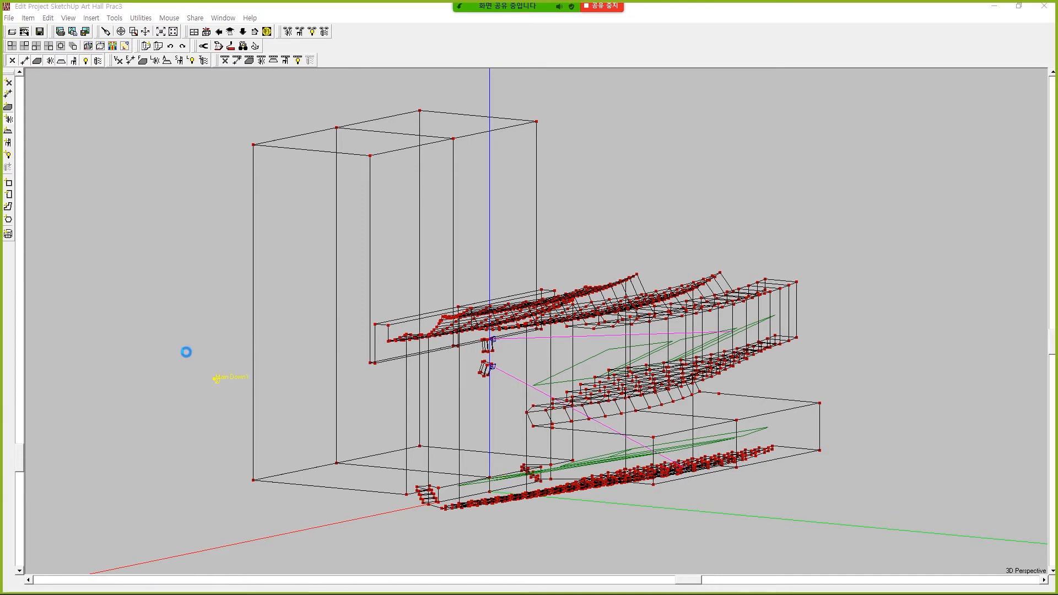
{"action": "left_click_drag", "start_coordinate": [1, 270], "coordinate": [787, 144]}
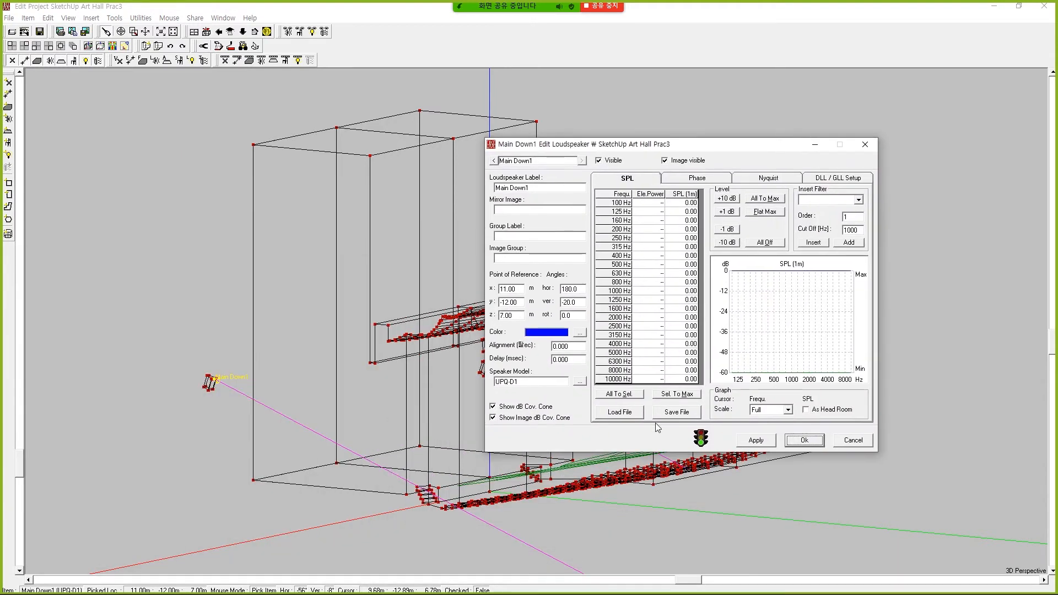
Add upm-1p_ease.gll from the innermost upm_ease folder under meyer sound to the project's speaker database.
{"action": "left_click", "coordinate": [582, 380]}
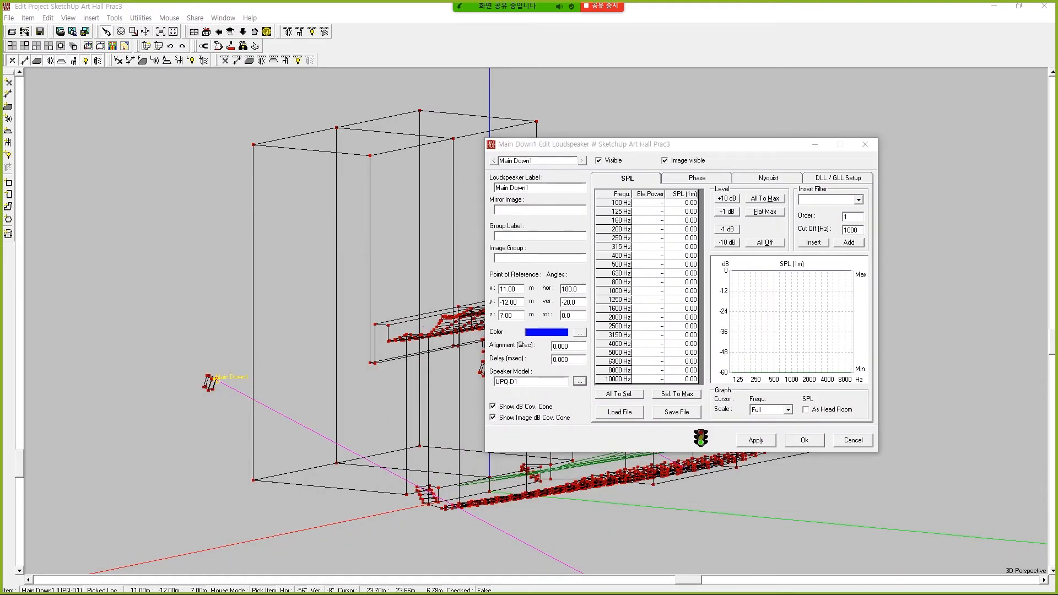
{"action": "left_click", "coordinate": [643, 374]}
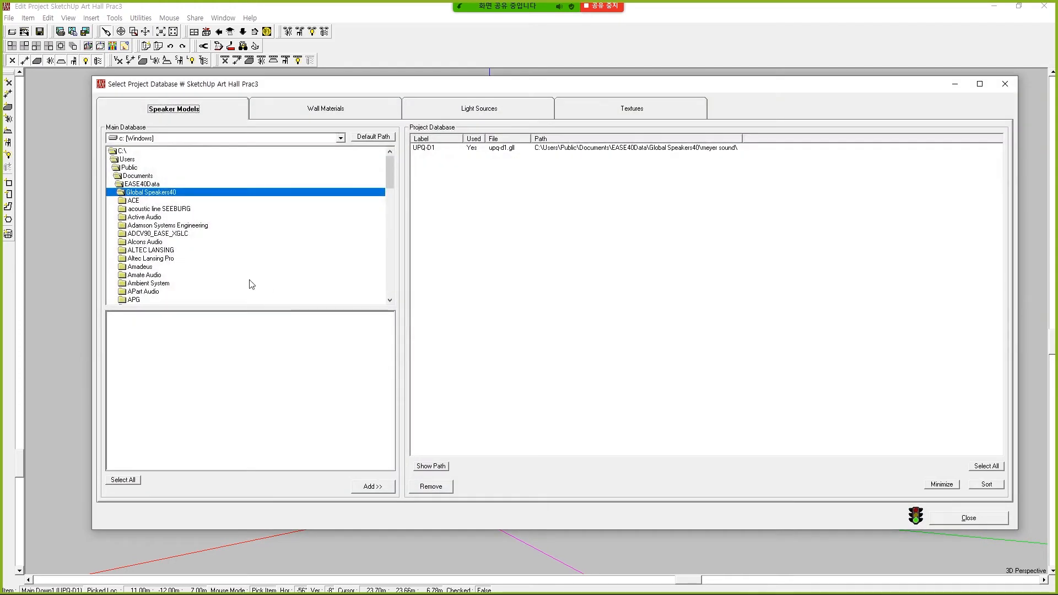
{"action": "left_click_drag", "start_coordinate": [390, 181], "coordinate": [393, 309]}
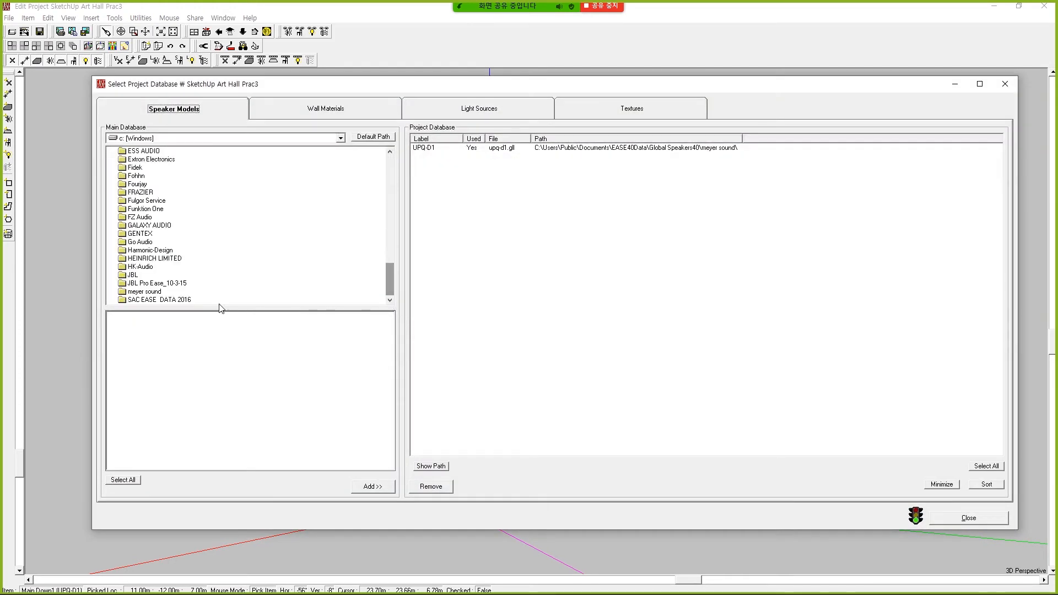
{"action": "double_click", "coordinate": [149, 290]}
{"action": "double_click", "coordinate": [147, 210]}
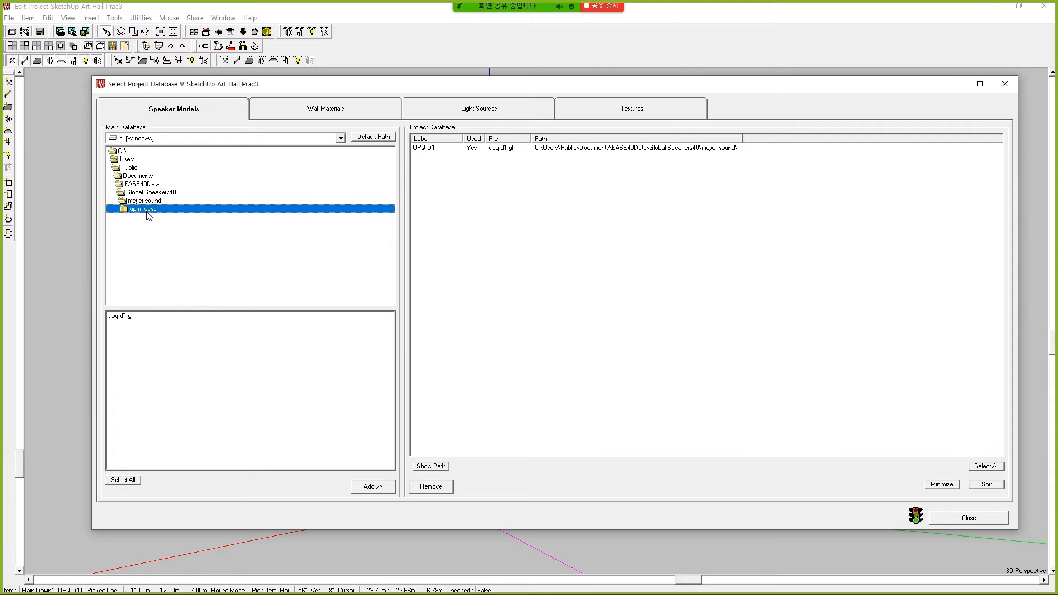
{"action": "double_click", "coordinate": [151, 218]}
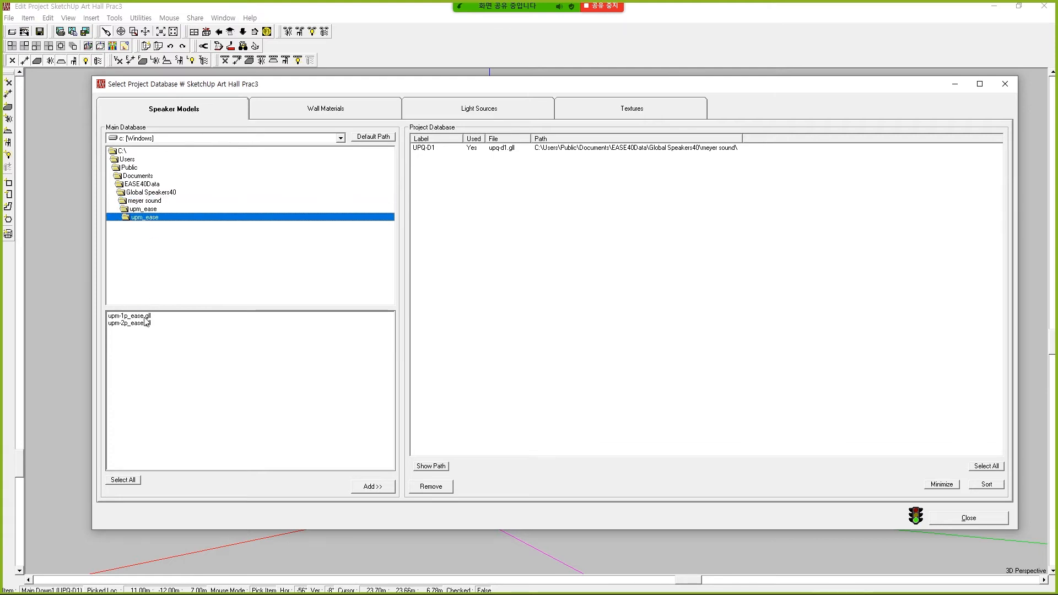
{"action": "left_click", "coordinate": [145, 317]}
{"action": "left_click", "coordinate": [379, 488]}
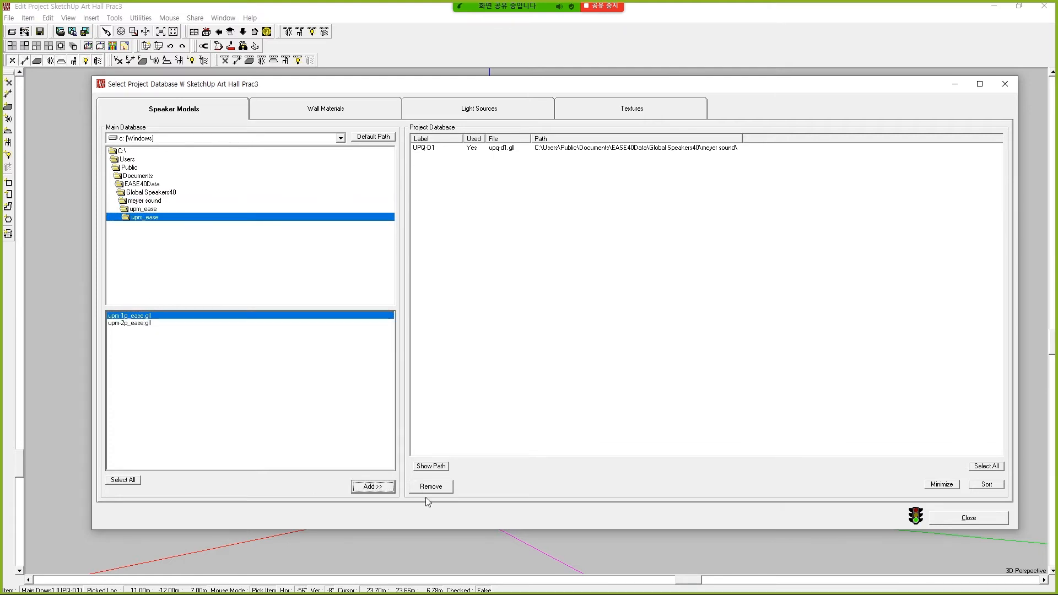
{"action": "left_click", "coordinate": [965, 519]}
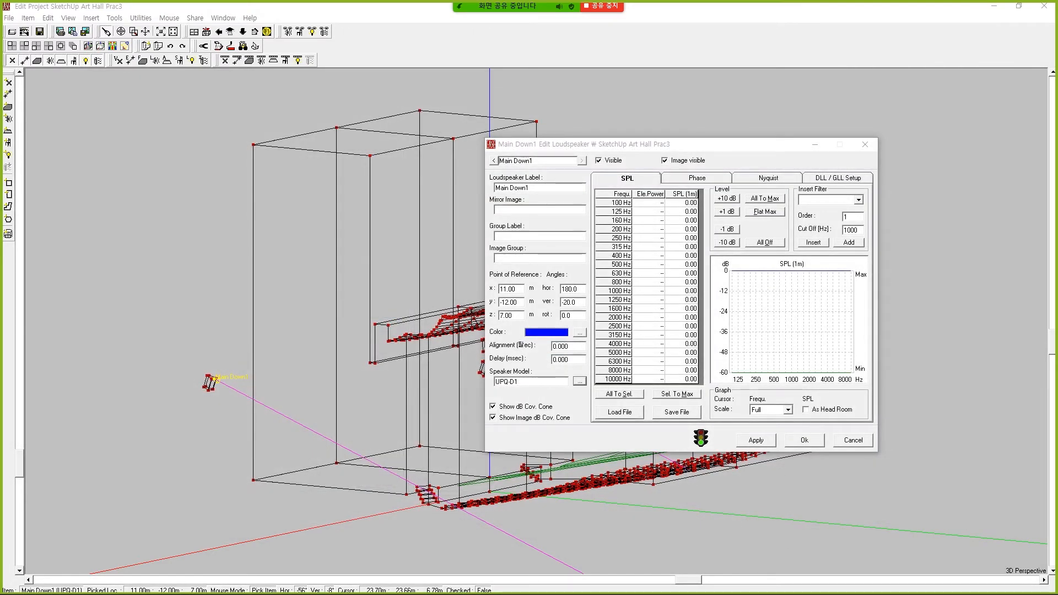
Assign the UPM-1P model to the new loudspeaker and place it at x 0, y 0, z 1 m with vertical angle 0.
{"action": "left_click", "coordinate": [579, 381]}
{"action": "left_click_drag", "start_coordinate": [339, 226], "coordinate": [634, 176]}
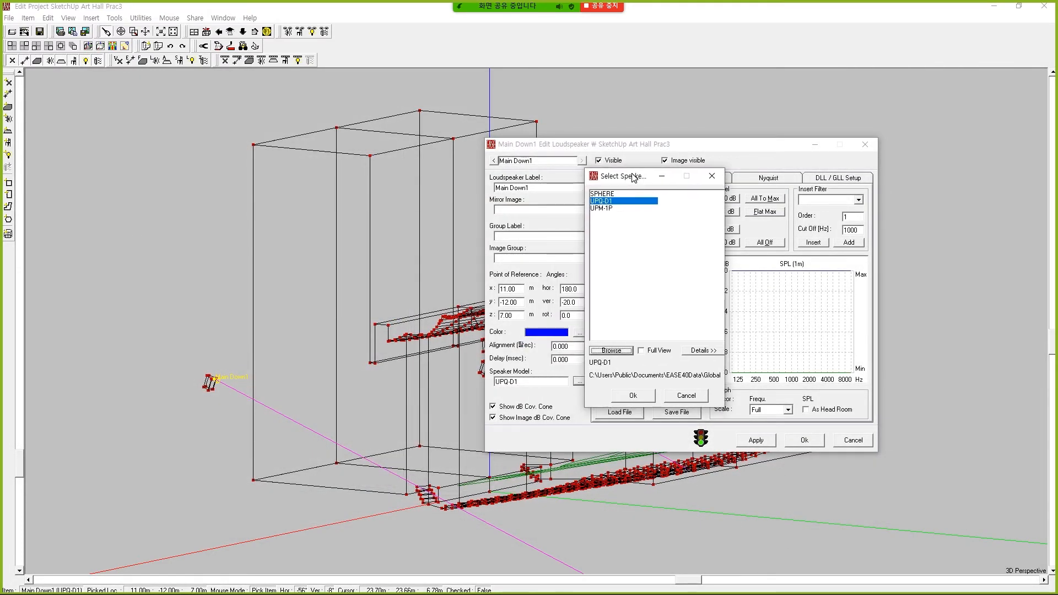
{"action": "left_click", "coordinate": [599, 209]}
{"action": "left_click", "coordinate": [633, 396]}
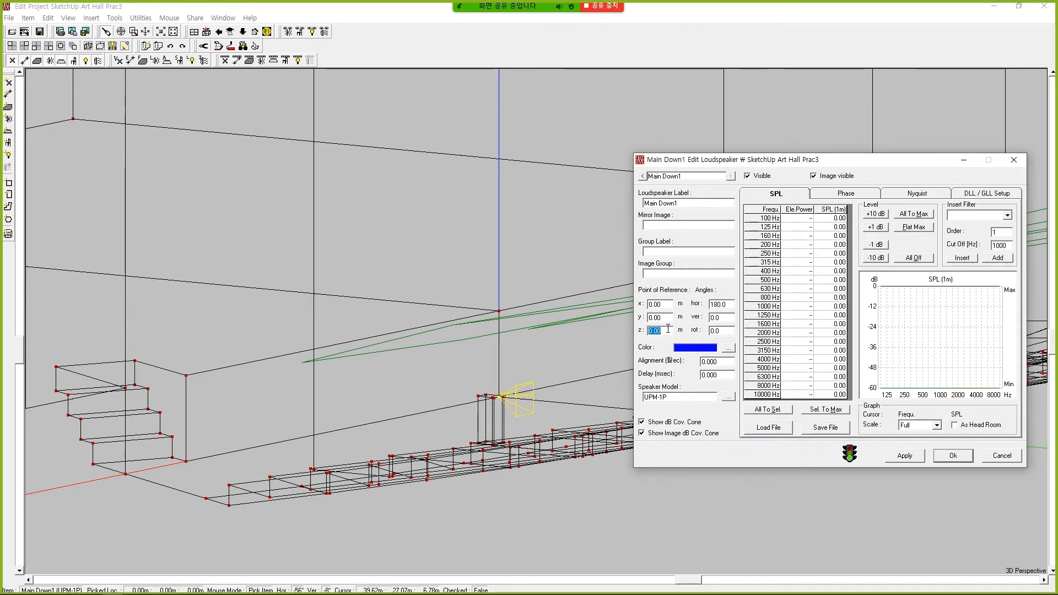
{"action": "key", "text": "Return"}
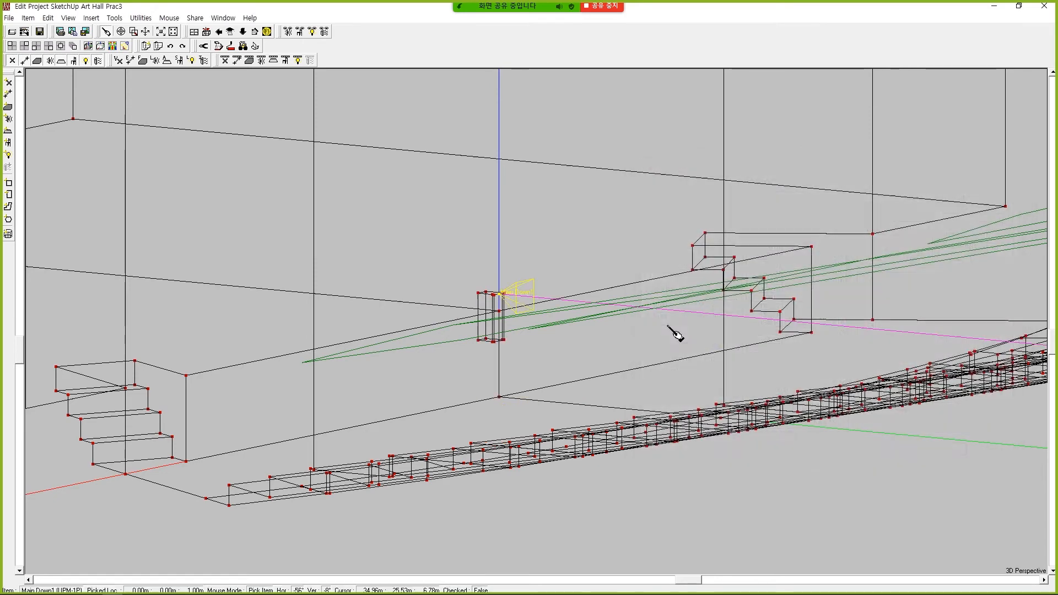
Rotate the UPM-1P loudspeaker at the stage edge by setting its rotation angle to 90 degrees.
{"action": "left_click_drag", "start_coordinate": [682, 581], "coordinate": [716, 569]}
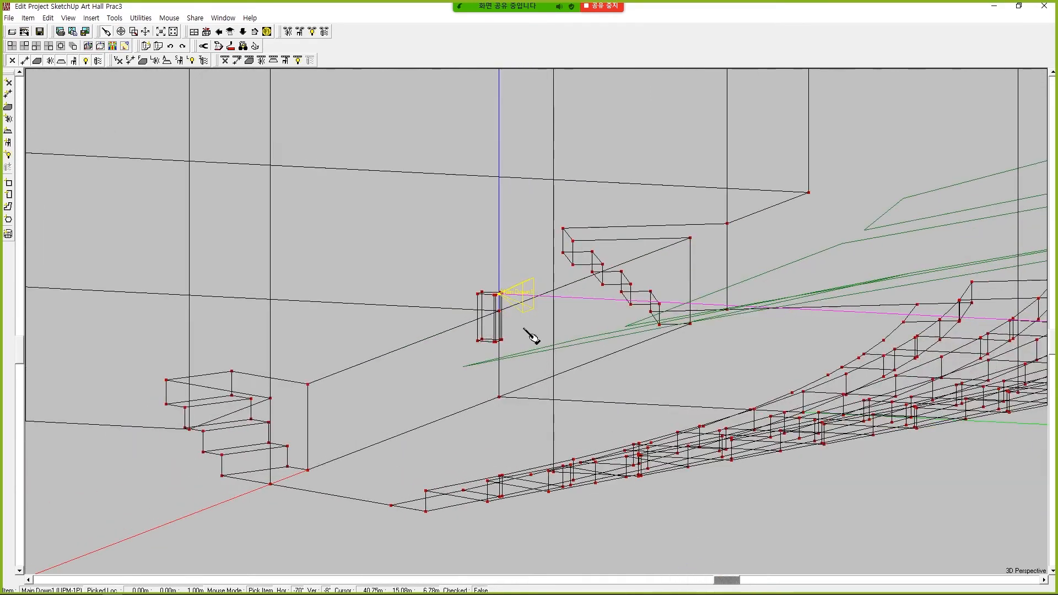
{"action": "right_click", "coordinate": [525, 296]}
{"action": "left_click", "coordinate": [586, 533]}
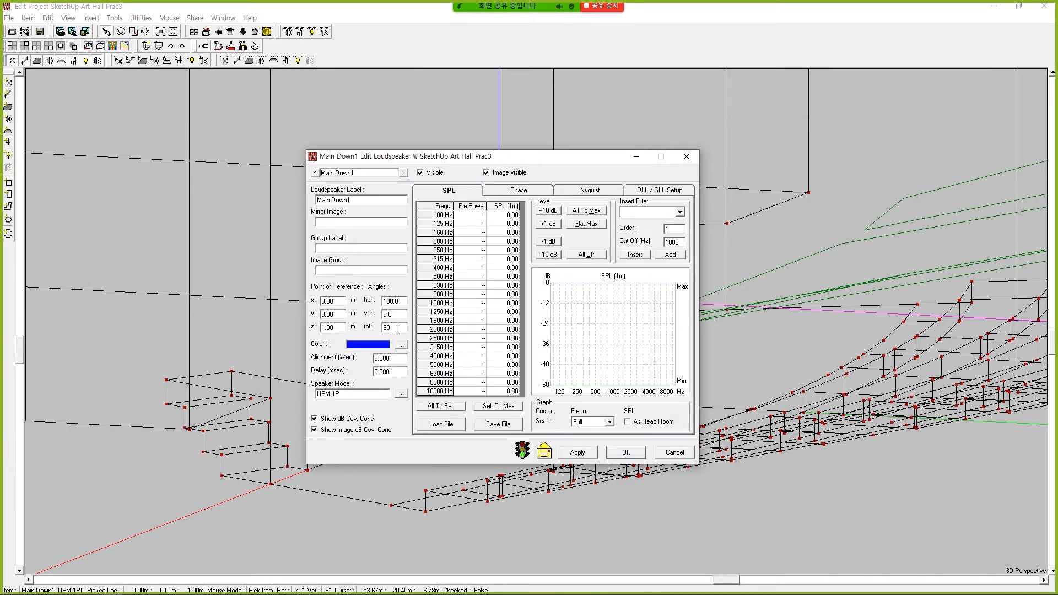
{"action": "left_click", "coordinate": [628, 452]}
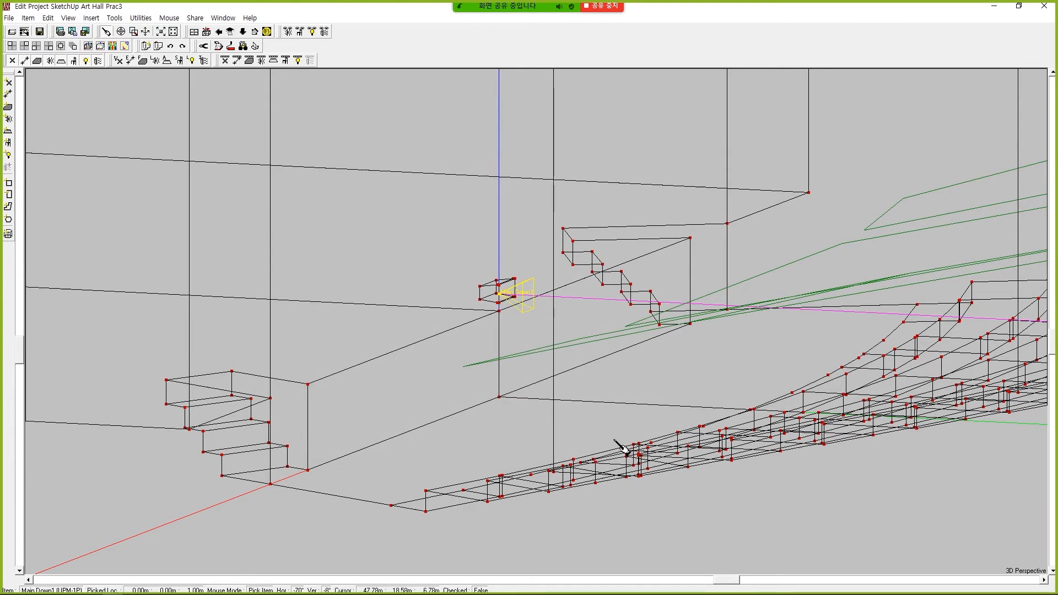
Lower the UPM-1P loudspeaker at the stage edge to a z position of 0.9 m.
{"action": "left_click_drag", "start_coordinate": [719, 583], "coordinate": [683, 561]}
{"action": "right_click", "coordinate": [521, 300]}
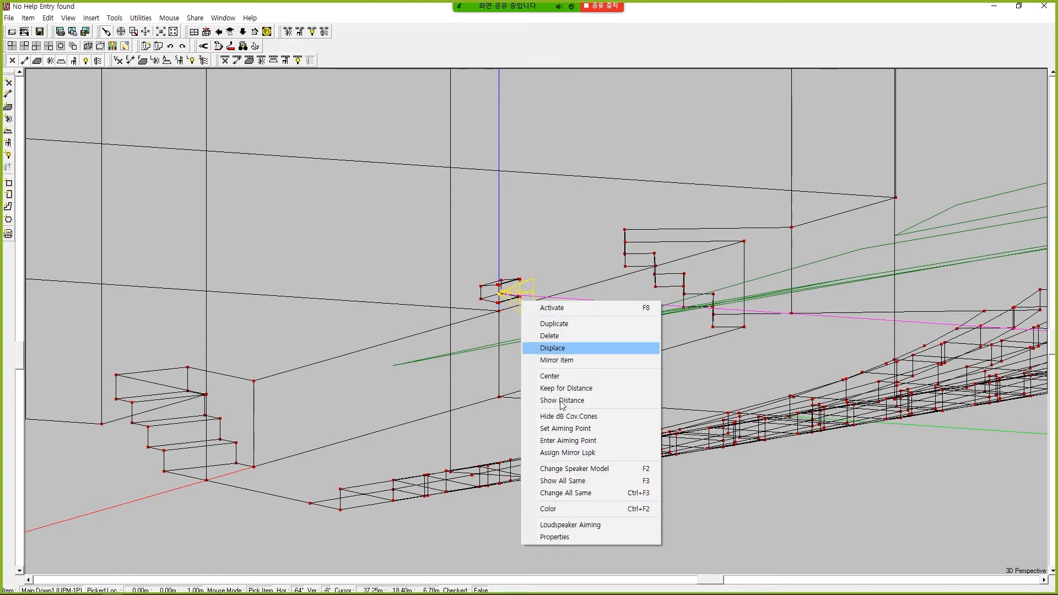
{"action": "left_click", "coordinate": [586, 536]}
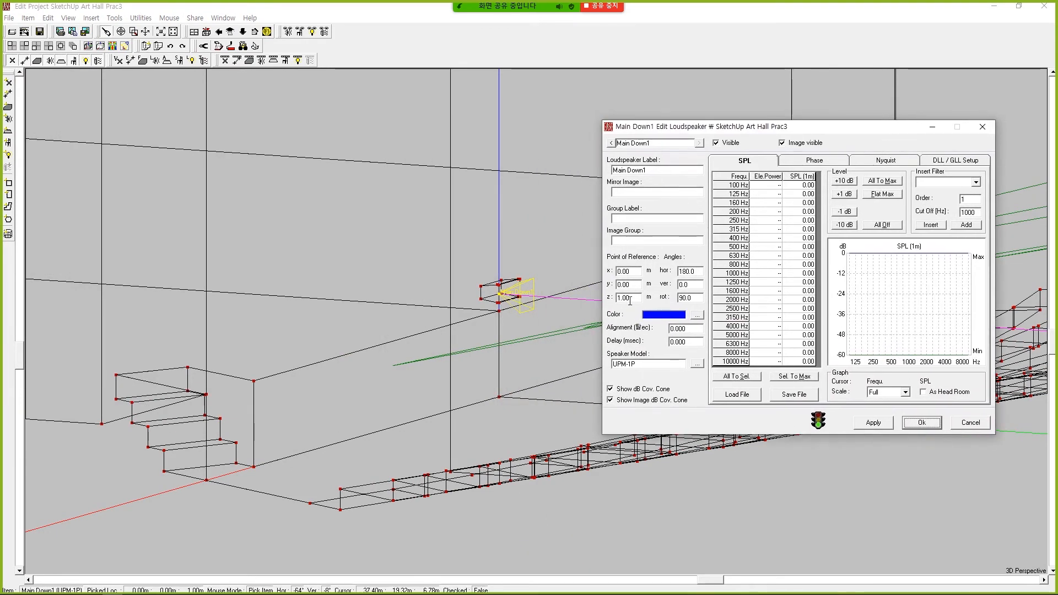
{"action": "type", "text": "0.9"}
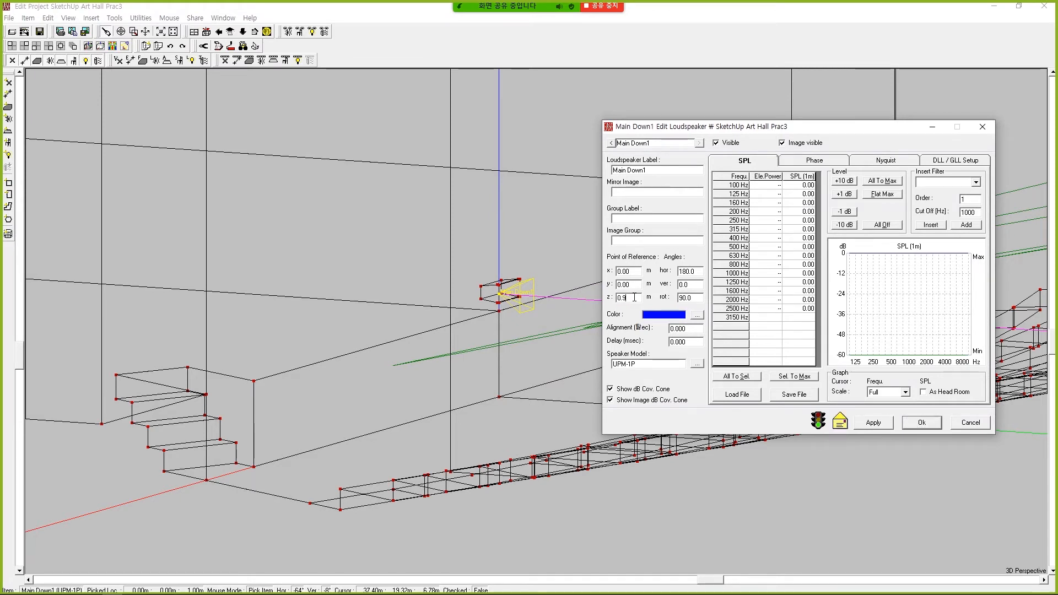
{"action": "left_click", "coordinate": [921, 422]}
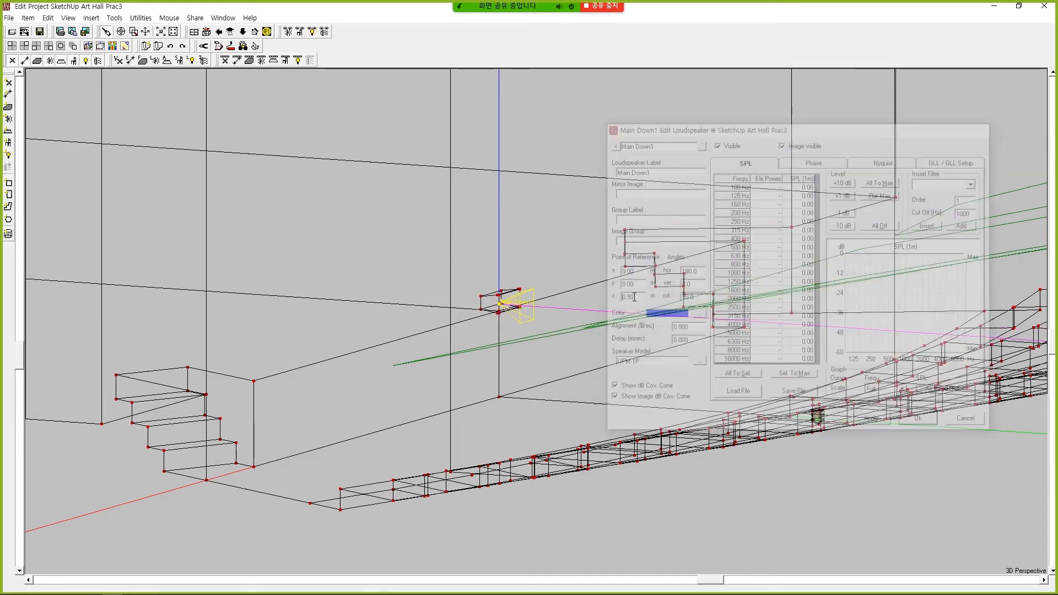
In a level side view of the hall, set the UPM-1P loudspeaker's vertical angle to 6 degrees.
{"action": "left_click_drag", "start_coordinate": [708, 582], "coordinate": [777, 567]}
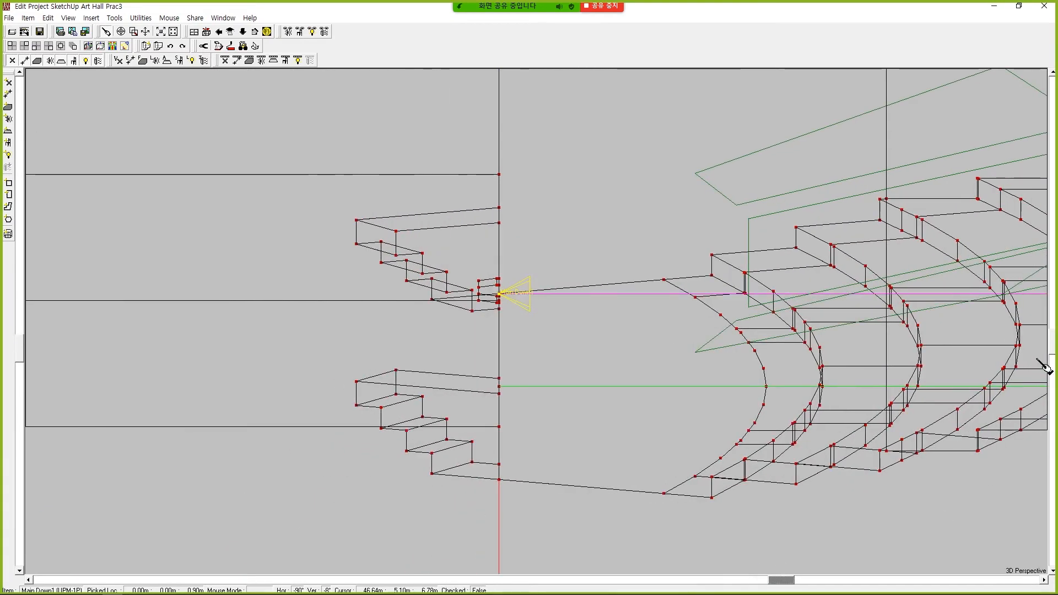
{"action": "left_click_drag", "start_coordinate": [1050, 355], "coordinate": [1050, 324]}
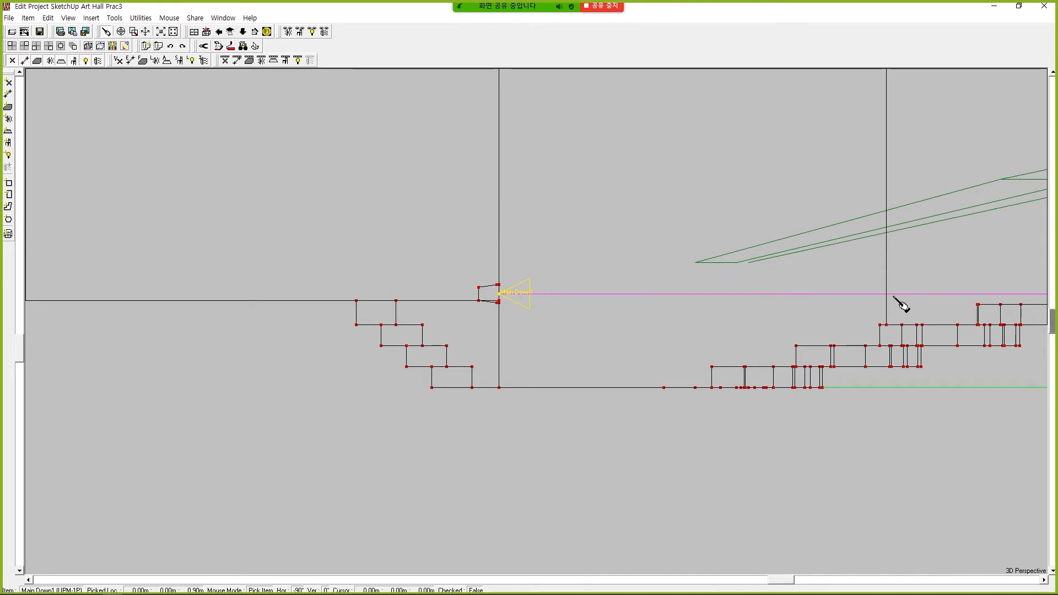
{"action": "right_click", "coordinate": [513, 291]}
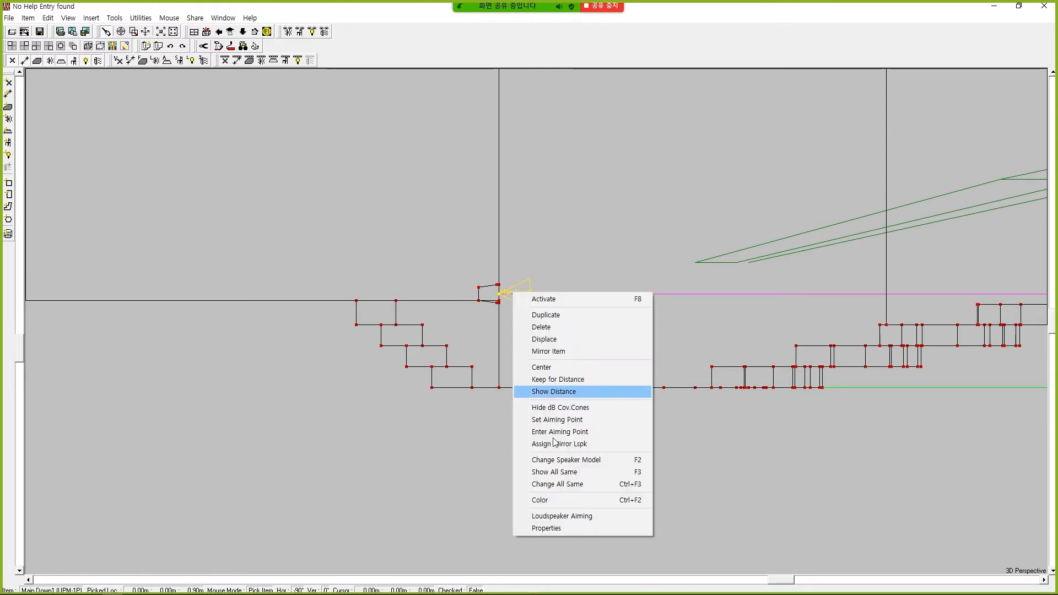
{"action": "left_click", "coordinate": [570, 523]}
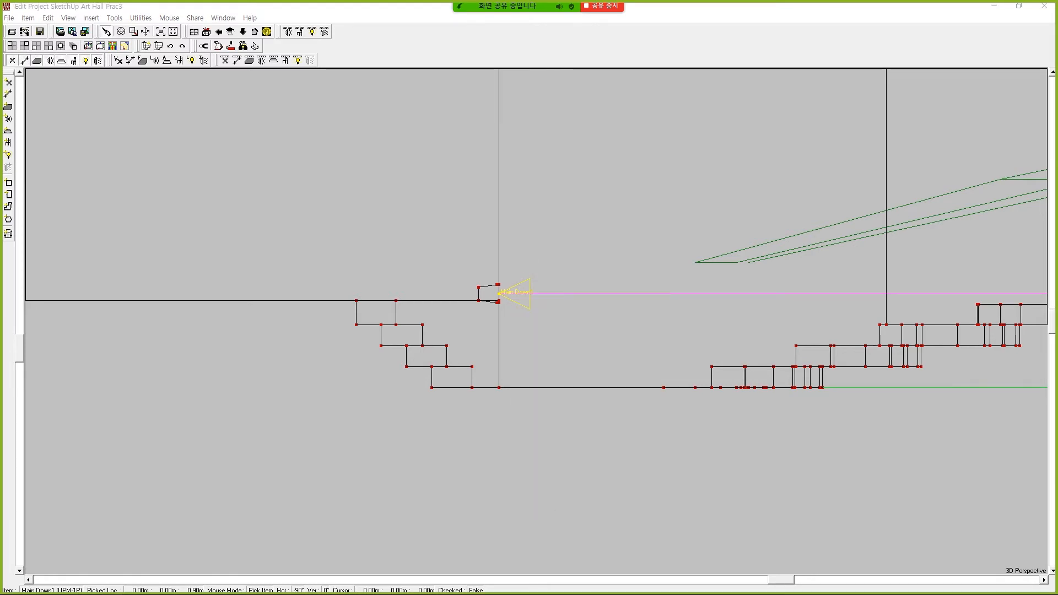
{"action": "left_click_drag", "start_coordinate": [810, 188], "coordinate": [900, 204]}
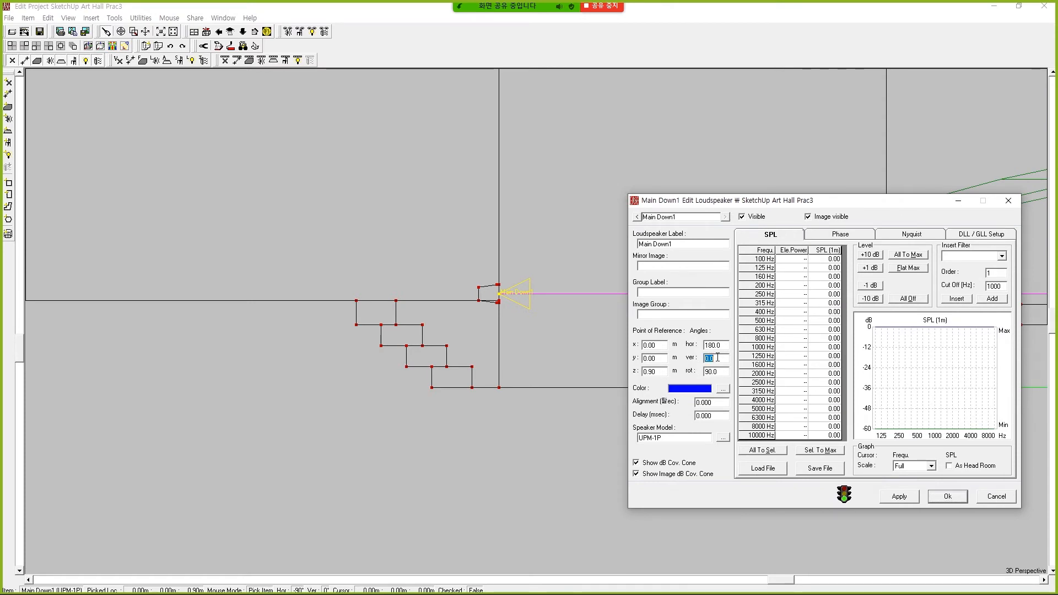
{"action": "type", "text": "6"}
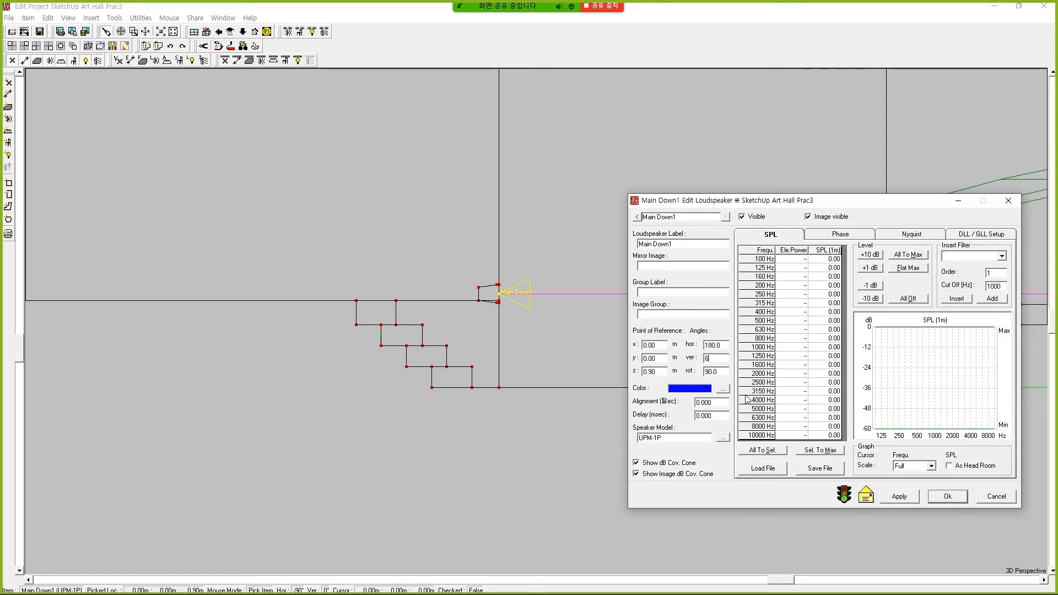
{"action": "left_click", "coordinate": [902, 496]}
Set the UPM-1P's vertical angle to 10 degrees and check its aiming line against the audience areas.
{"action": "mouse_move", "coordinate": [872, 201]}
{"action": "left_mouse_down"}
{"action": "mouse_move", "coordinate": [634, 428]}
{"action": "mouse_move", "coordinate": [758, 268]}
{"action": "mouse_move", "coordinate": [868, 188]}
{"action": "left_mouse_up"}
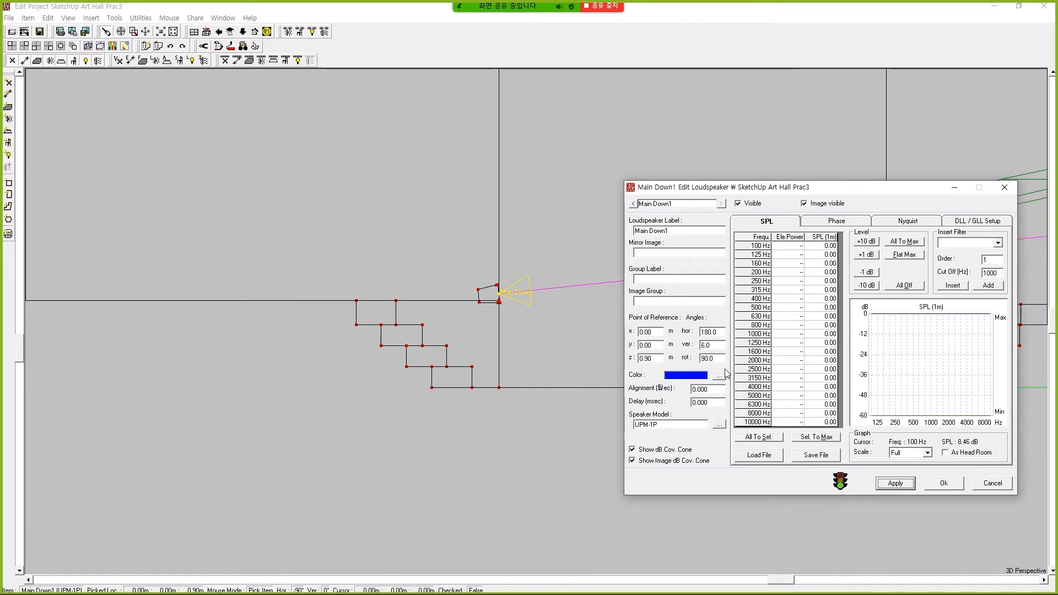
{"action": "double_click", "coordinate": [716, 346]}
{"action": "type", "text": "10"}
{"action": "left_click", "coordinate": [895, 483]}
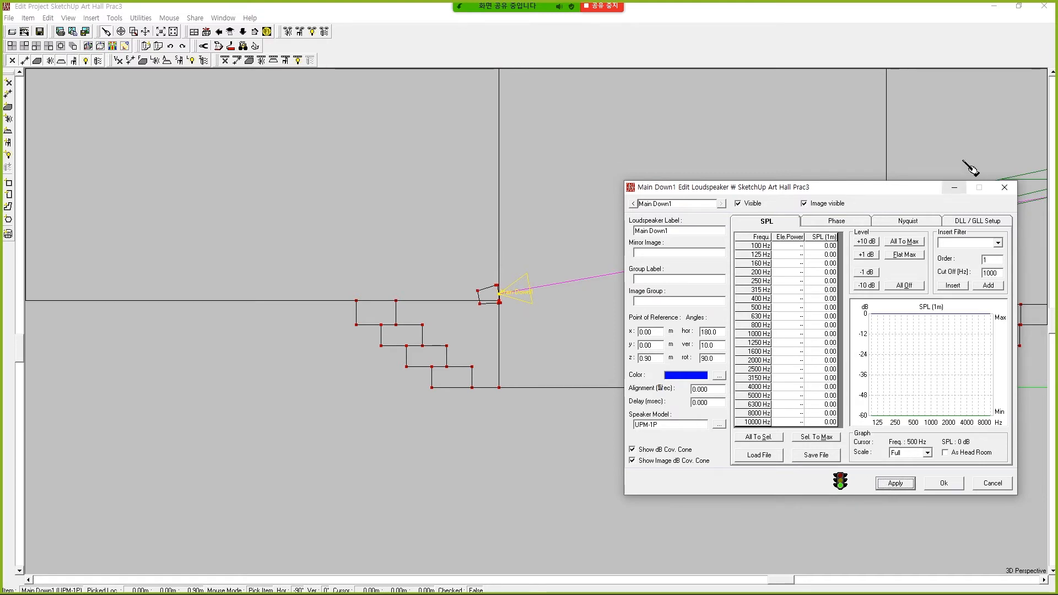
{"action": "left_click_drag", "start_coordinate": [909, 187], "coordinate": [876, 338]}
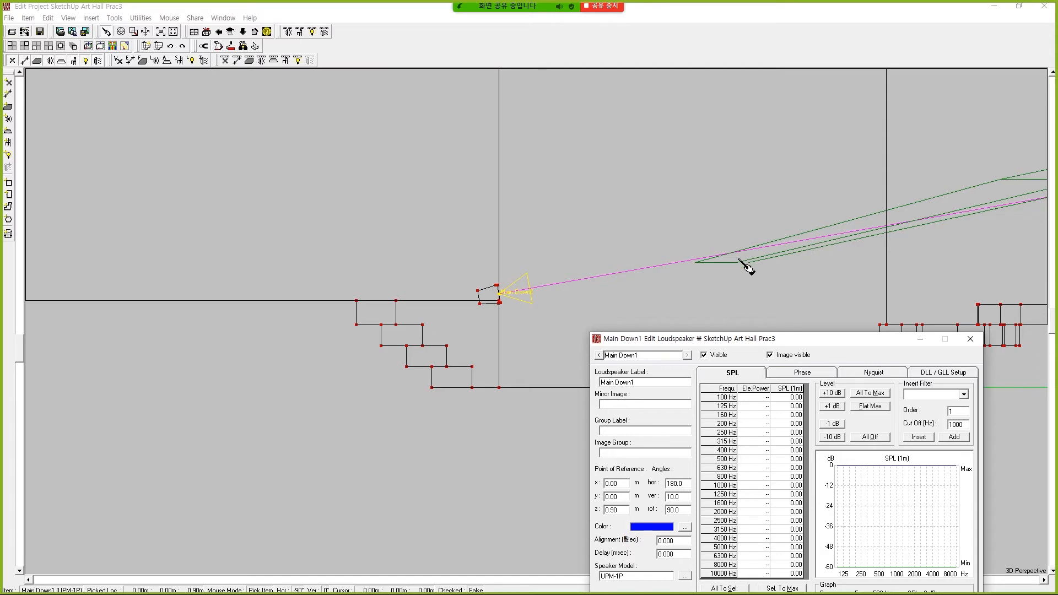
Set the UPM-1P's vertical angle to 15 degrees and check its aiming line over the seating.
{"action": "left_click_drag", "start_coordinate": [830, 346], "coordinate": [861, 179]}
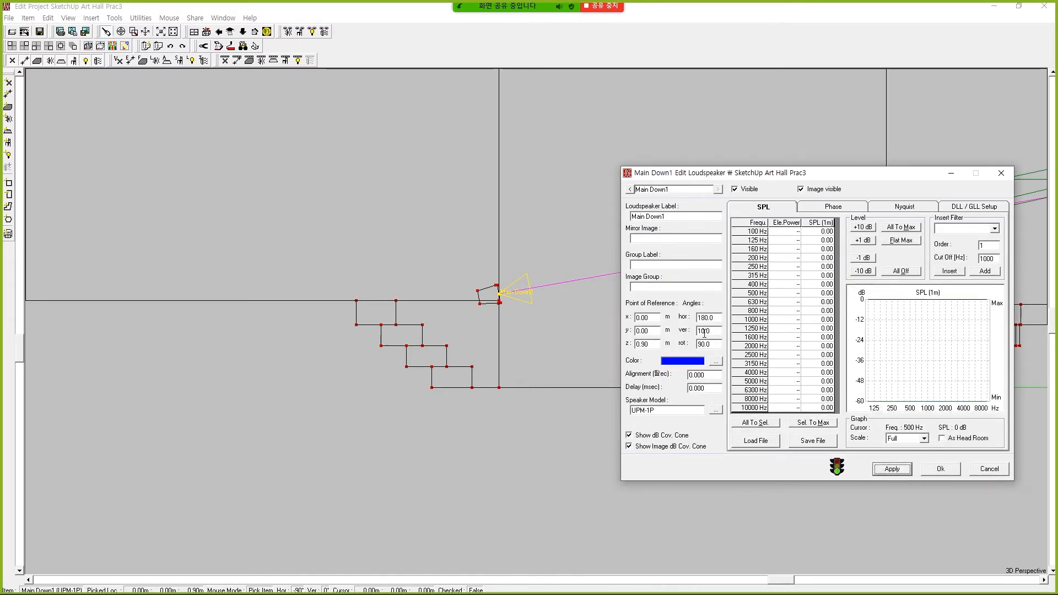
{"action": "type", "text": "15"}
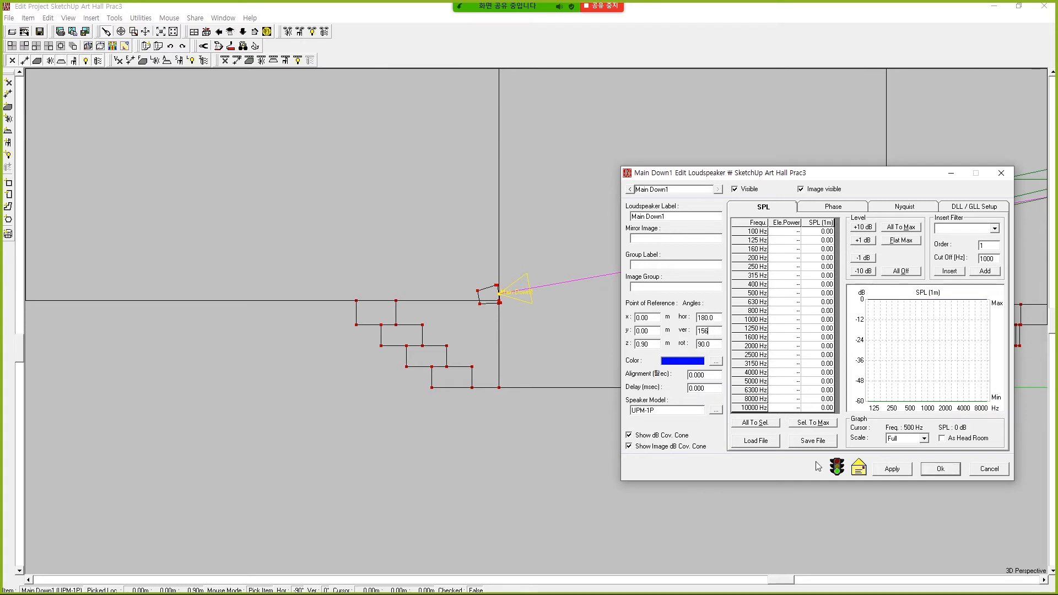
{"action": "left_click", "coordinate": [892, 469]}
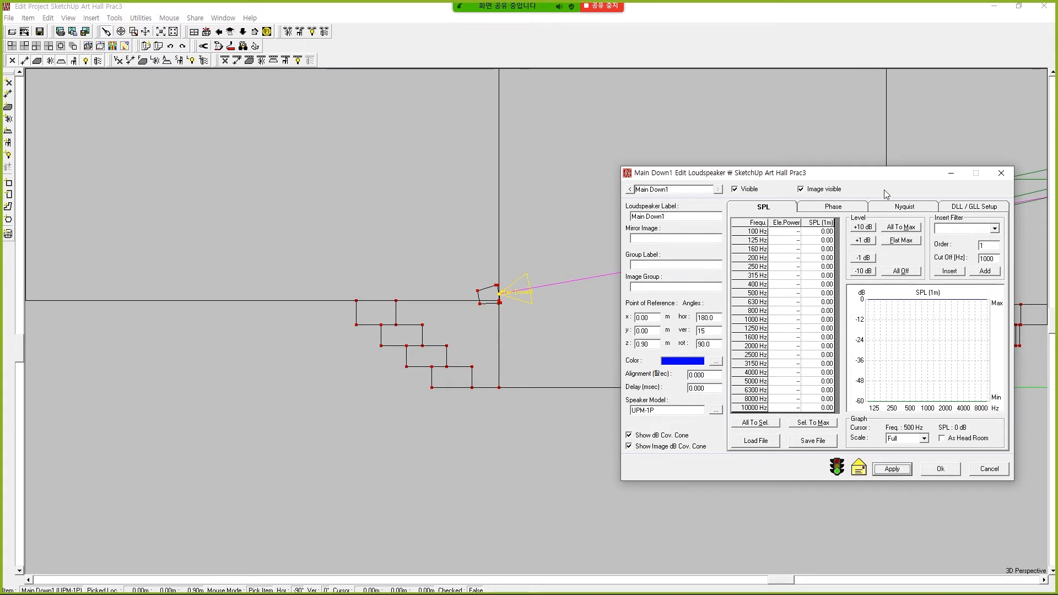
{"action": "left_click_drag", "start_coordinate": [885, 175], "coordinate": [850, 356]}
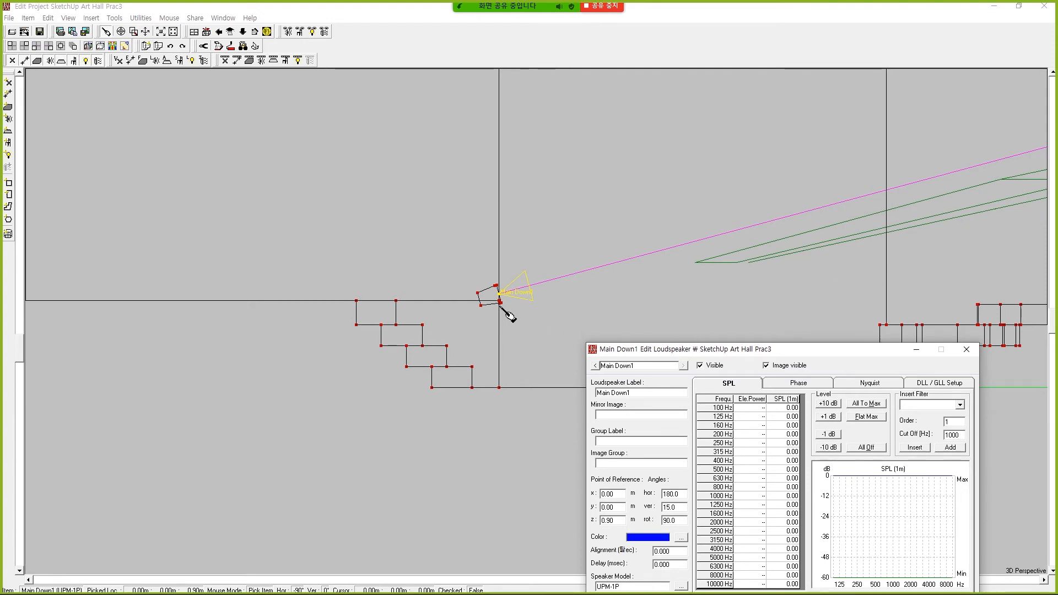
Raise the tilted UPM-1P loudspeaker to a z position of 1 m.
{"action": "left_click_drag", "start_coordinate": [788, 348], "coordinate": [834, 239]}
{"action": "double_click", "coordinate": [668, 411]}
{"action": "type", "text": "1"}
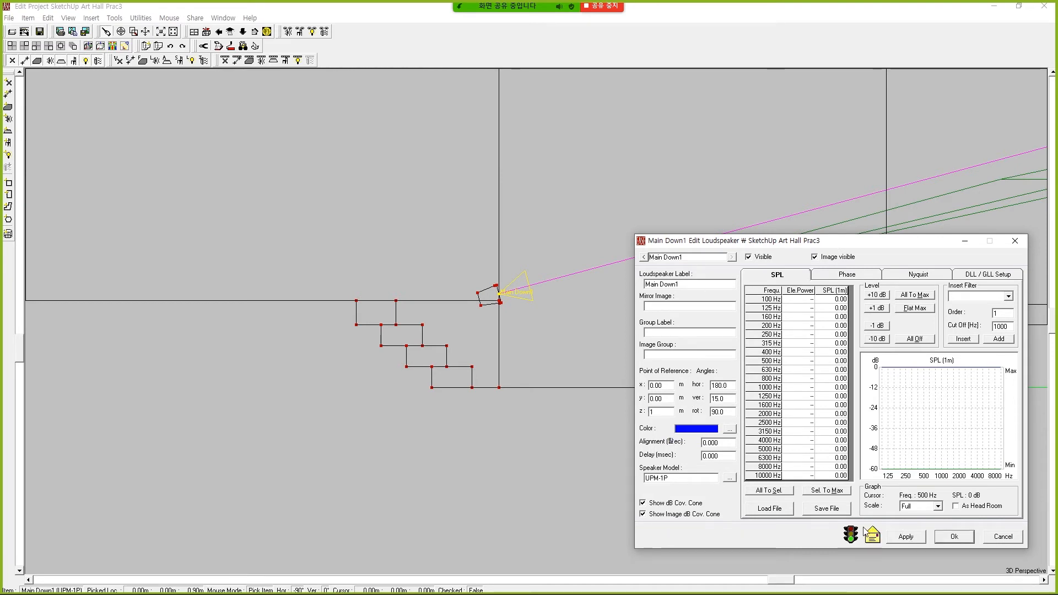
{"action": "left_click", "coordinate": [903, 536]}
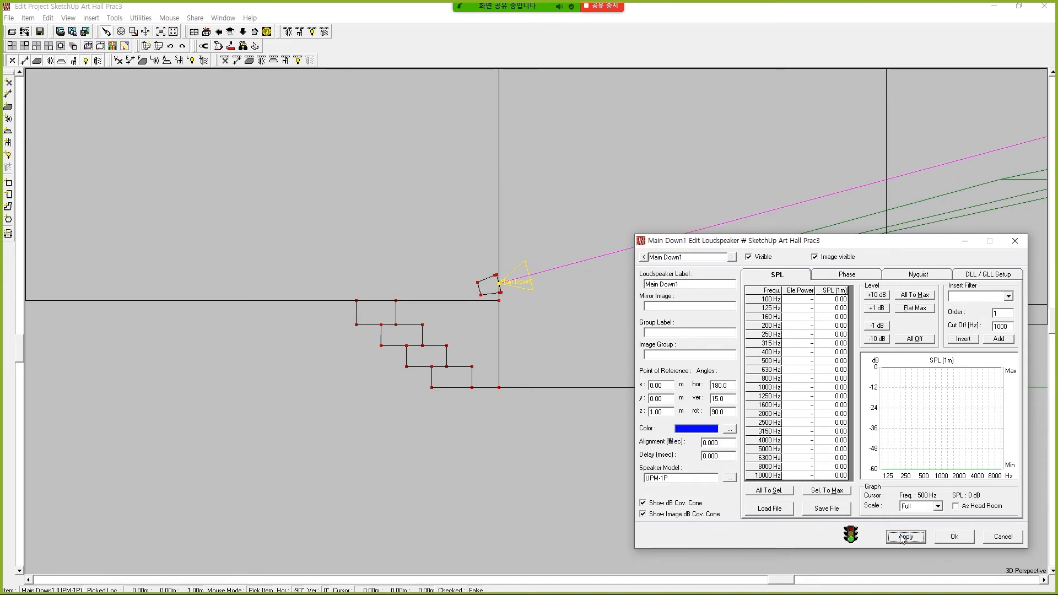
Set the UPM-1P's z position to 0.95 m and inspect how the cabinet sits on the stage edge.
{"action": "double_click", "coordinate": [667, 411]}
{"action": "type", "text": "0.95"}
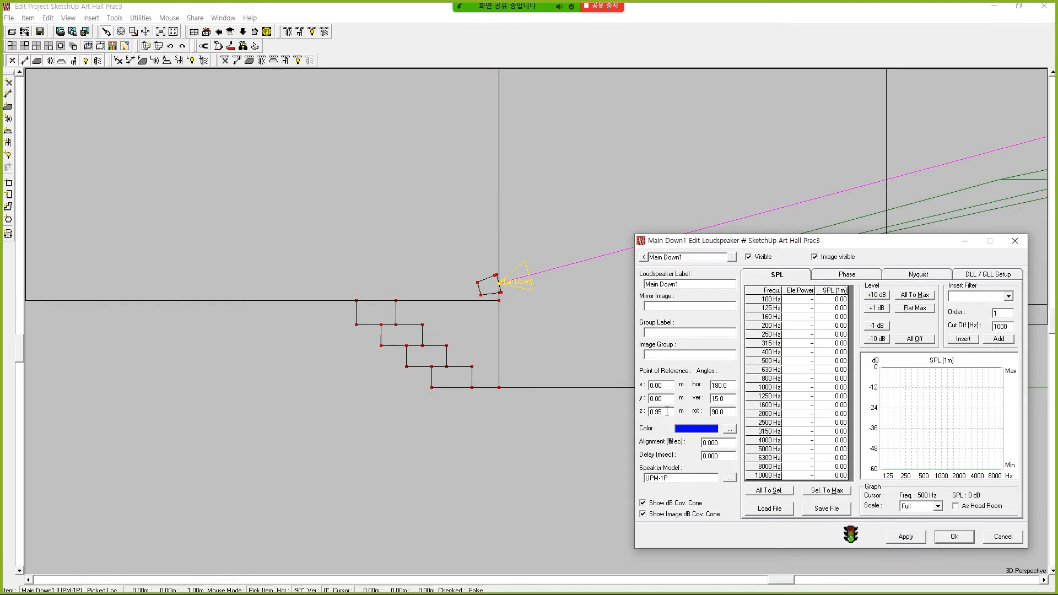
{"action": "key", "text": "Return"}
{"action": "scroll", "coordinate": [519, 309], "scroll_direction": "up", "scroll_amount": 4}
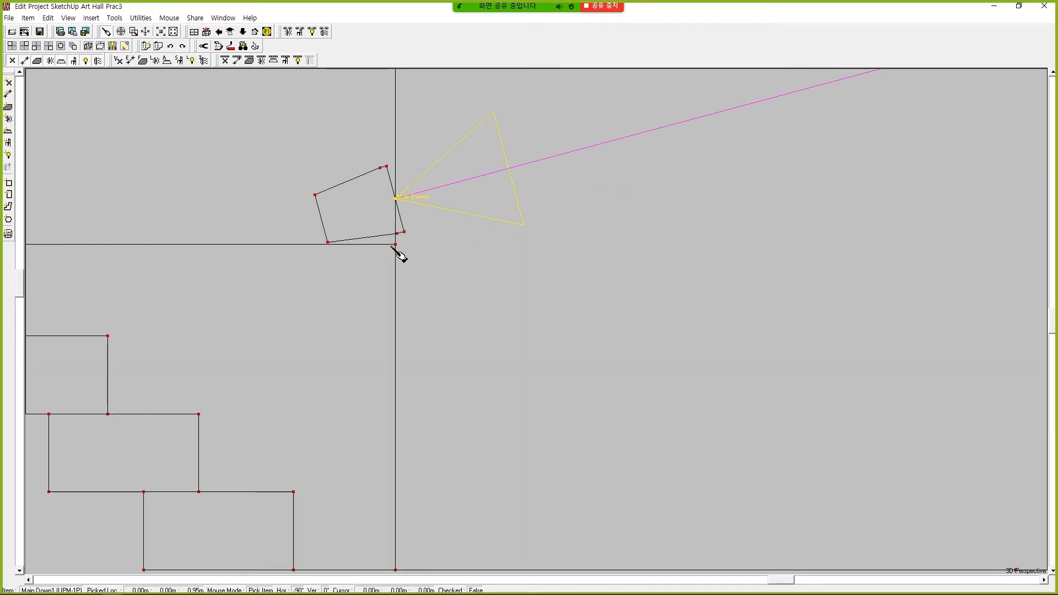
{"action": "scroll", "coordinate": [400, 240], "scroll_direction": "down", "scroll_amount": 3}
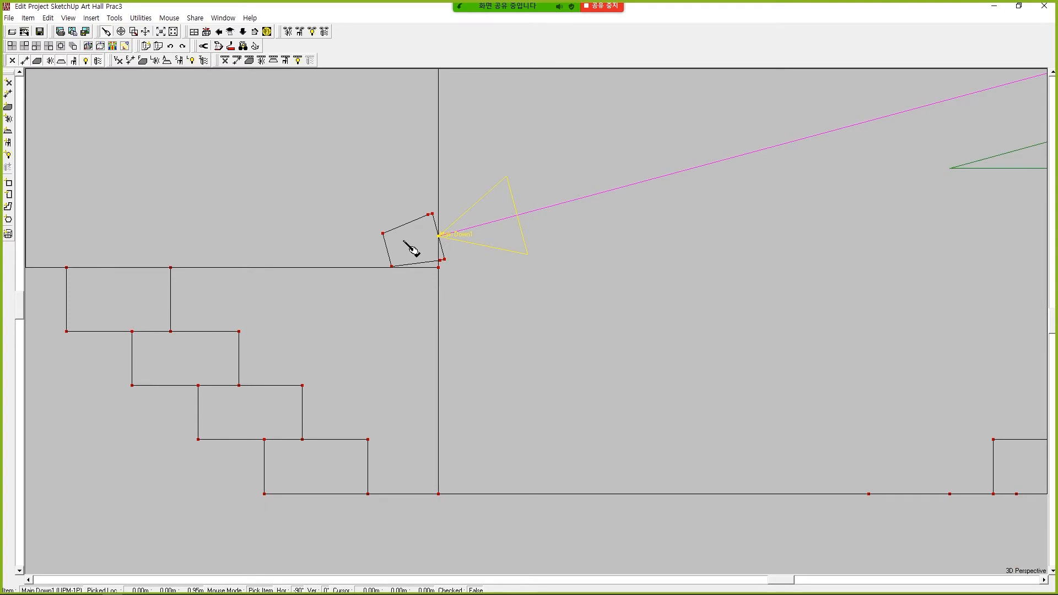
Rename the UPM-1P loudspeaker at the stage edge as Front Fill.
{"action": "scroll", "coordinate": [479, 275], "scroll_direction": "down", "scroll_amount": 6}
{"action": "scroll", "coordinate": [520, 278], "scroll_direction": "down", "scroll_amount": 2}
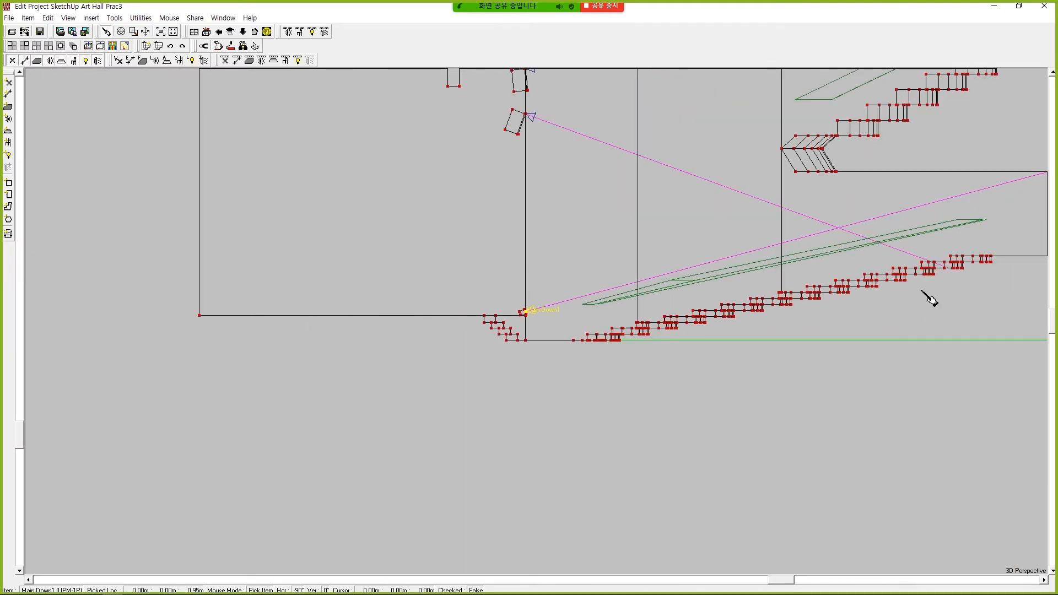
{"action": "left_click_drag", "start_coordinate": [1051, 326], "coordinate": [1052, 366]}
{"action": "left_click_drag", "start_coordinate": [786, 580], "coordinate": [687, 579]}
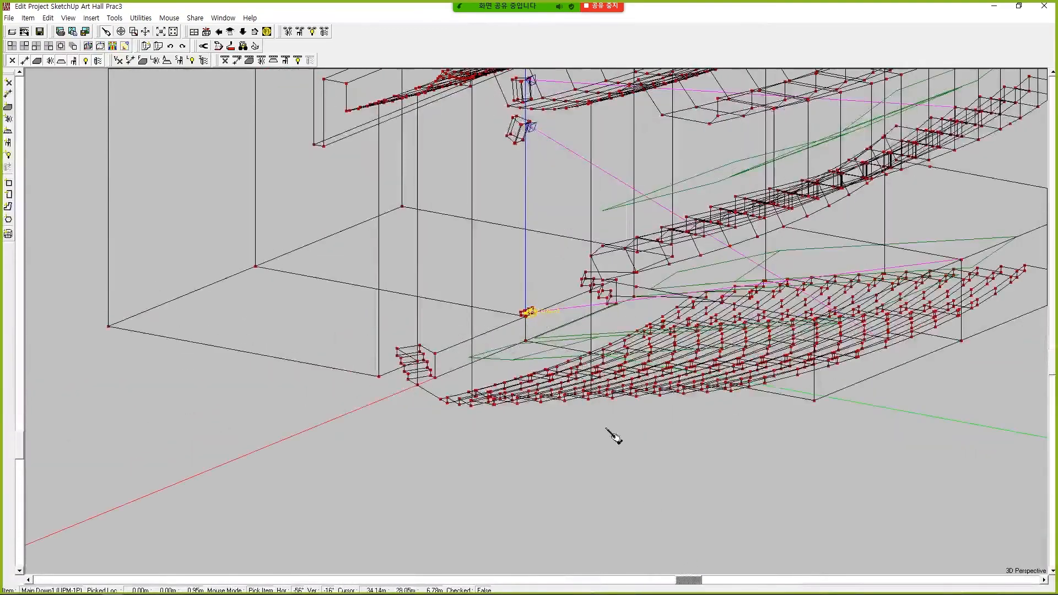
{"action": "right_click", "coordinate": [533, 312]}
{"action": "left_click", "coordinate": [593, 535]}
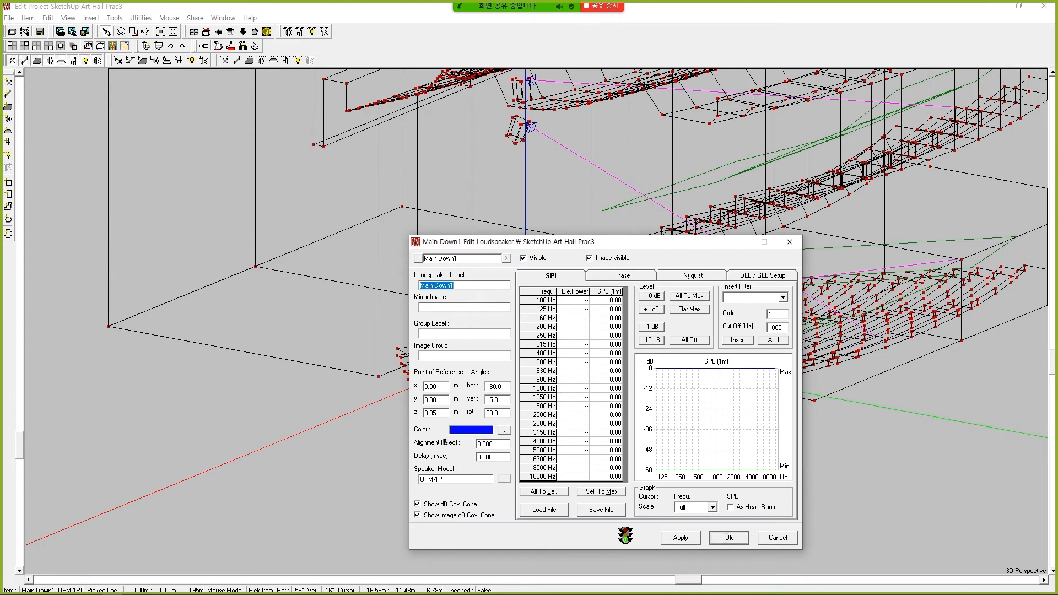
{"action": "type", "text": "Front Fill"}
{"action": "key", "text": "Return"}
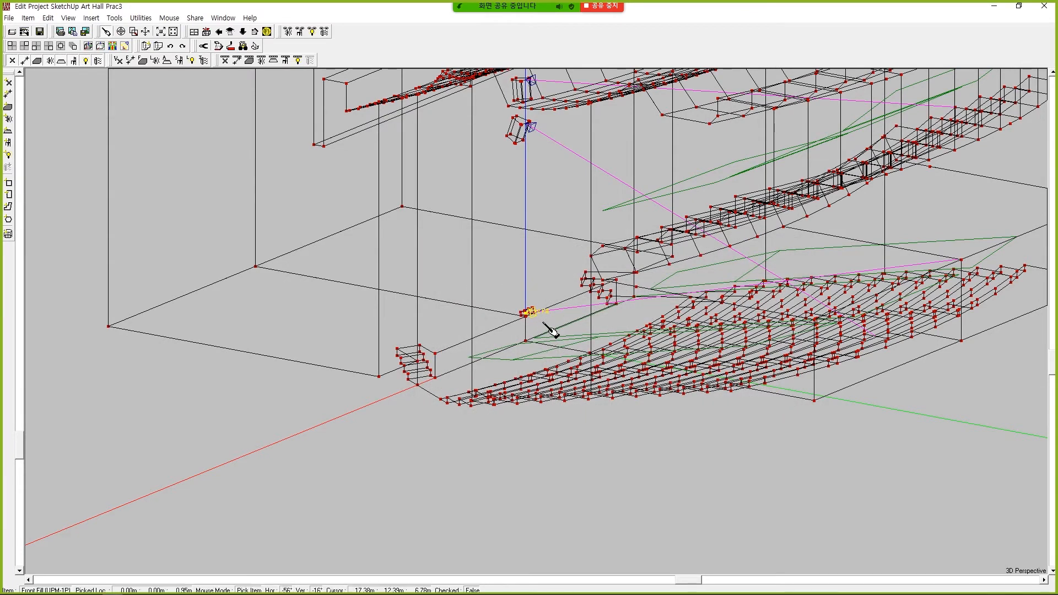
Run the data check on the edited project with the Front Fill loudspeaker in place.
{"action": "scroll", "coordinate": [526, 311], "scroll_direction": "up", "scroll_amount": 3}
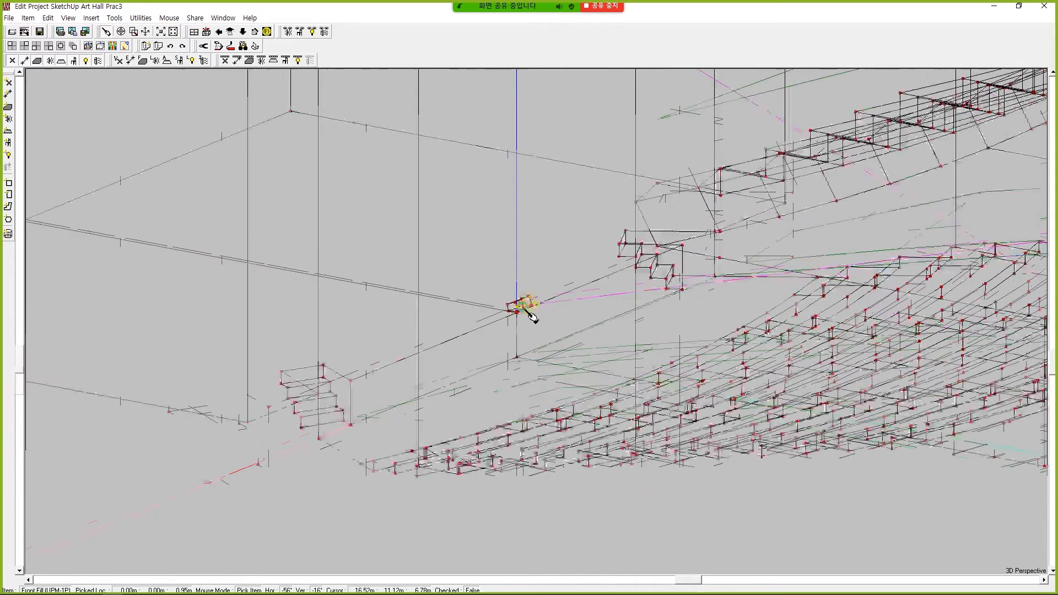
{"action": "scroll", "coordinate": [515, 301], "scroll_direction": "up", "scroll_amount": 3}
{"action": "scroll", "coordinate": [524, 307], "scroll_direction": "down", "scroll_amount": 3}
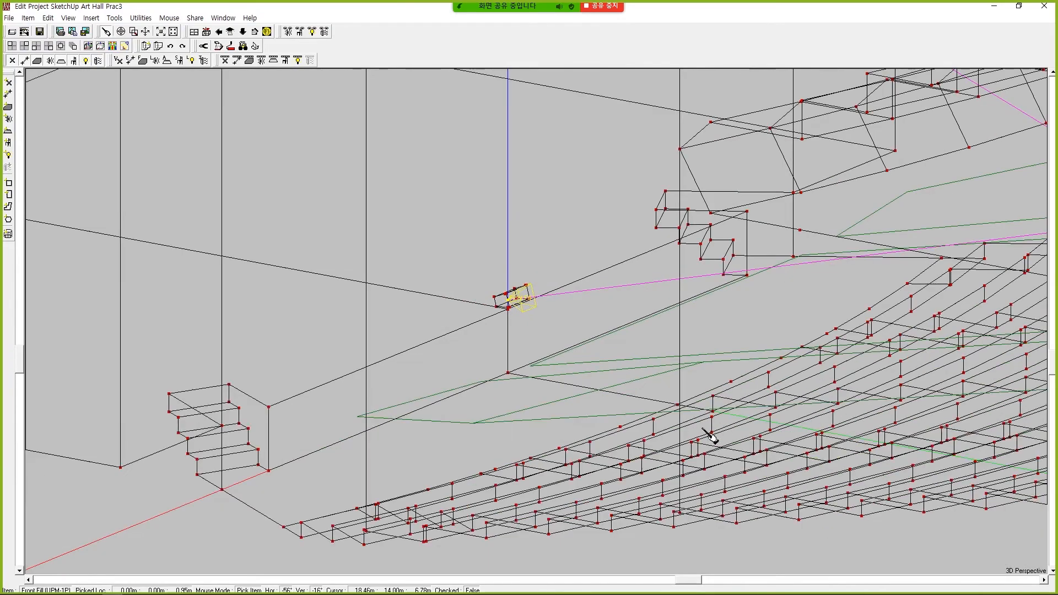
{"action": "mouse_move", "coordinate": [696, 580]}
{"action": "left_mouse_down"}
{"action": "mouse_move", "coordinate": [551, 582]}
{"action": "mouse_move", "coordinate": [695, 574]}
{"action": "left_mouse_up"}
{"action": "scroll", "coordinate": [692, 555], "scroll_direction": "down", "scroll_amount": 2}
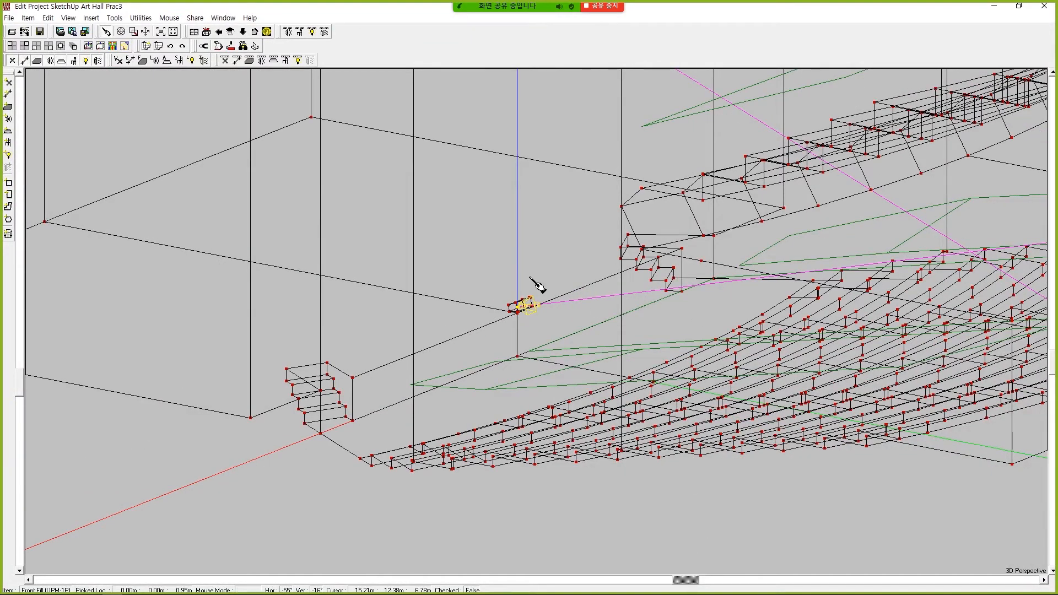
{"action": "left_click", "coordinate": [9, 18]}
{"action": "left_click", "coordinate": [36, 47]}
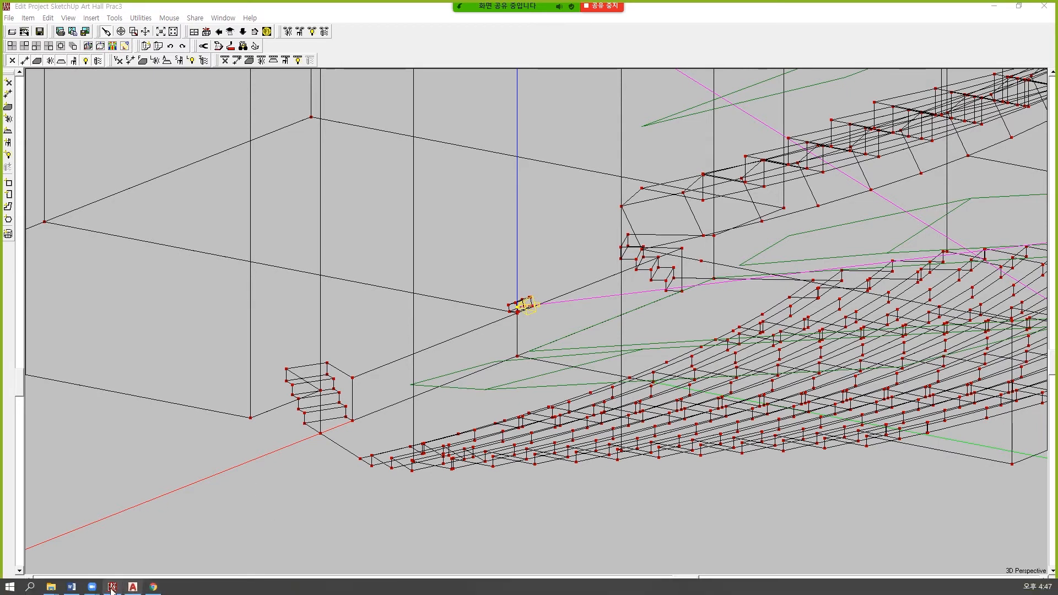
Switch to the Eyes window, show it full screen, and start a Standard Mapping calculation.
{"action": "left_click", "coordinate": [998, 9]}
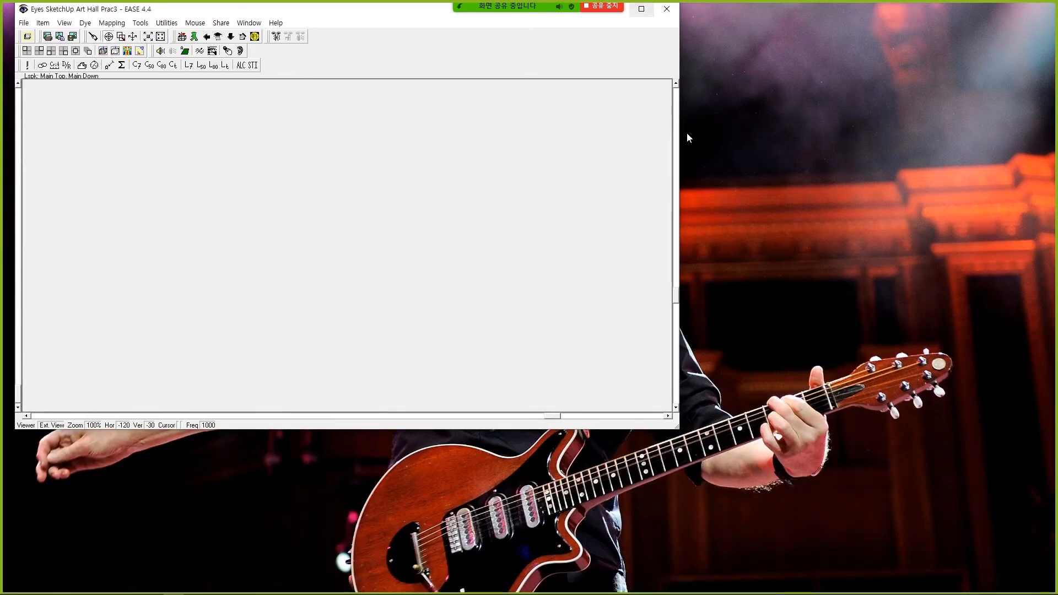
{"action": "left_click", "coordinate": [643, 11]}
{"action": "left_click", "coordinate": [97, 17]}
{"action": "left_click", "coordinate": [105, 31]}
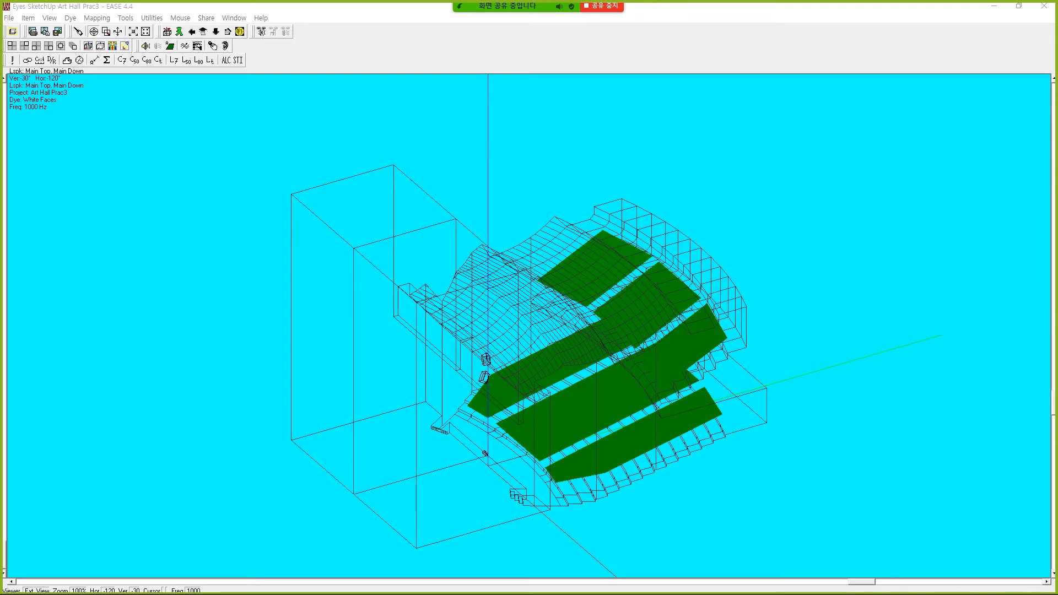
Calculate all mappings with only the Front Fill loudspeaker in use and a 10 dB noise level in every band.
{"action": "left_click", "coordinate": [645, 339]}
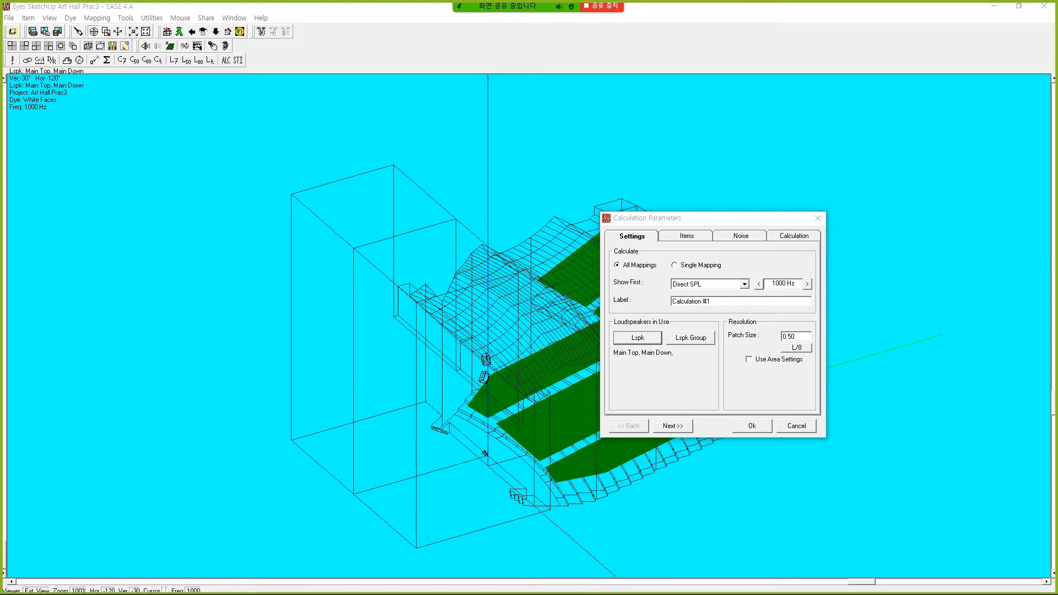
{"action": "left_click", "coordinate": [799, 218]}
{"action": "left_click", "coordinate": [808, 378]}
{"action": "left_click", "coordinate": [670, 426]}
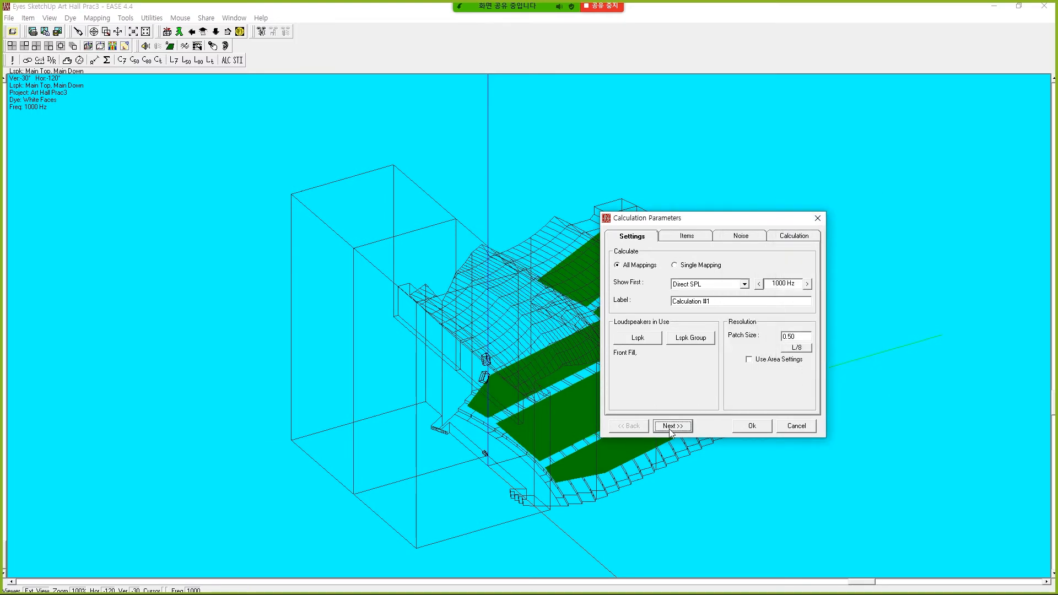
{"action": "left_click", "coordinate": [670, 426]}
{"action": "left_click", "coordinate": [736, 266]}
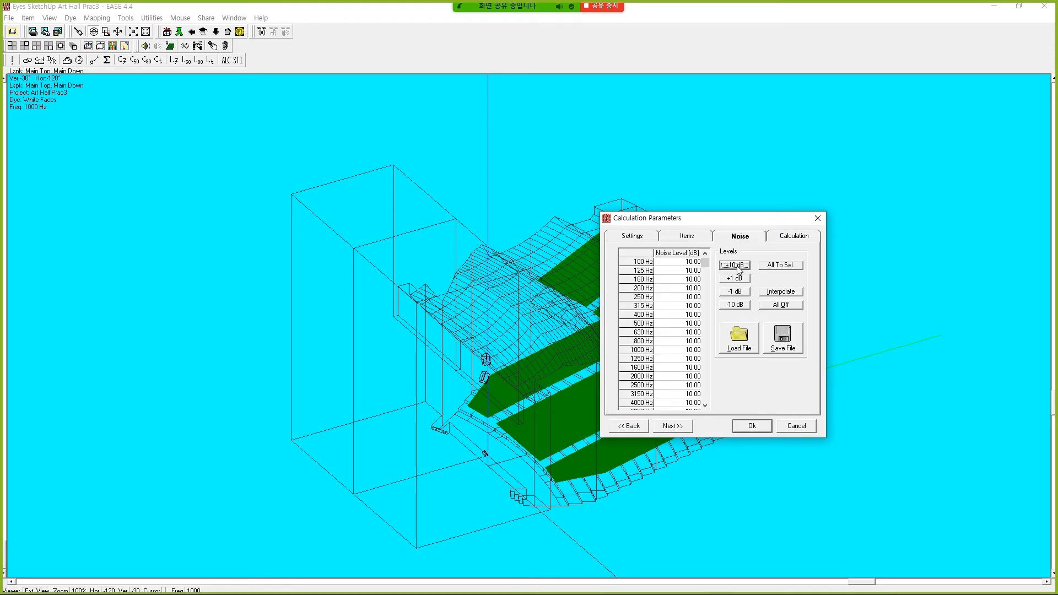
{"action": "left_click", "coordinate": [679, 426]}
{"action": "left_click", "coordinate": [753, 427]}
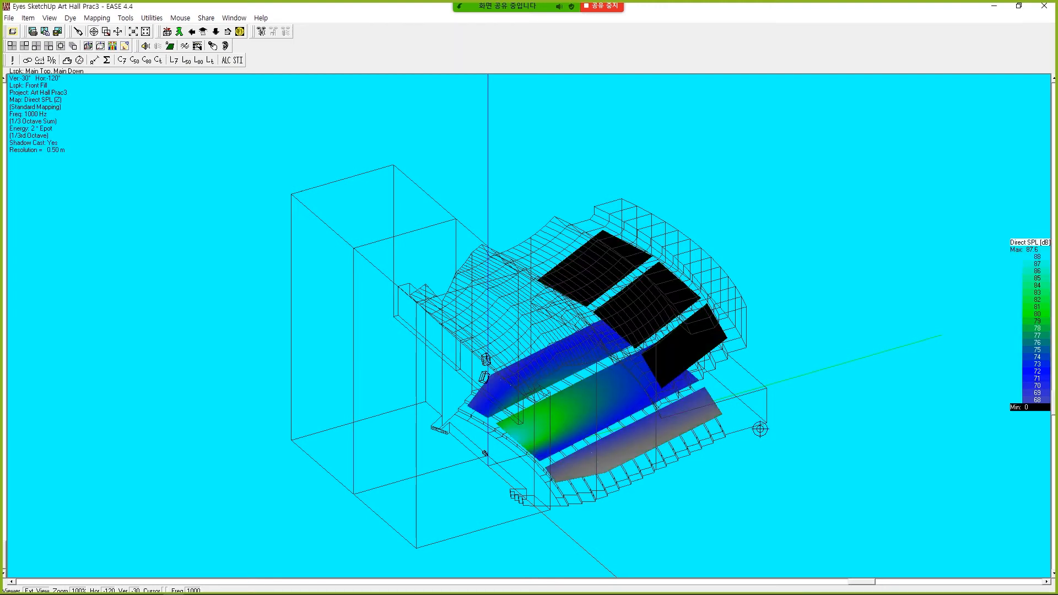
Show the Front Fill's Direct SPL mapping for the 4000 Hz band with one-octave summation.
{"action": "key", "text": "alt+Tab"}
{"action": "left_click_drag", "start_coordinate": [517, 186], "coordinate": [877, 99]}
{"action": "left_click", "coordinate": [918, 140]}
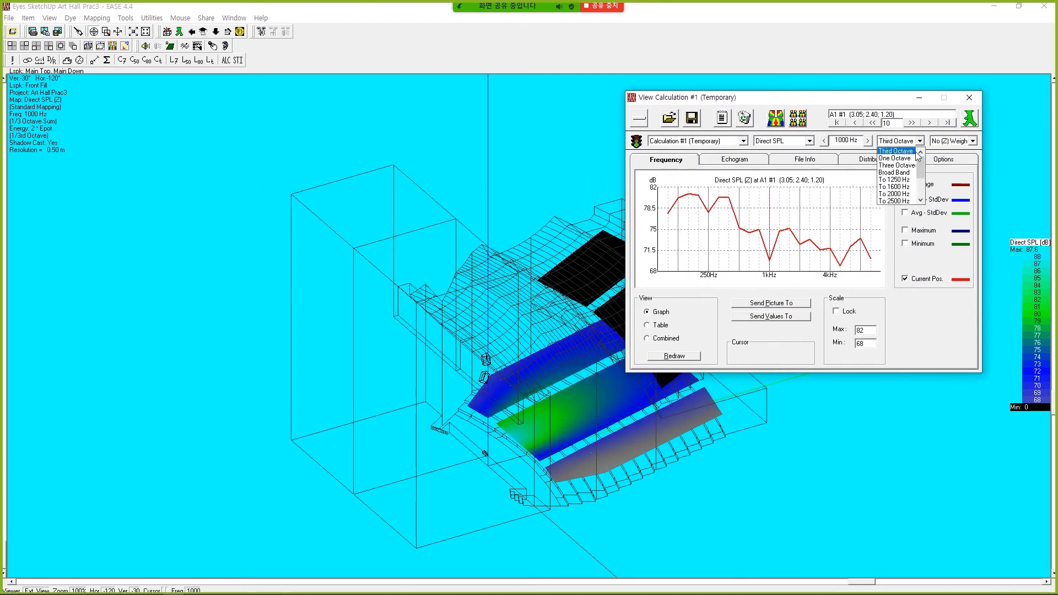
{"action": "left_click", "coordinate": [910, 159]}
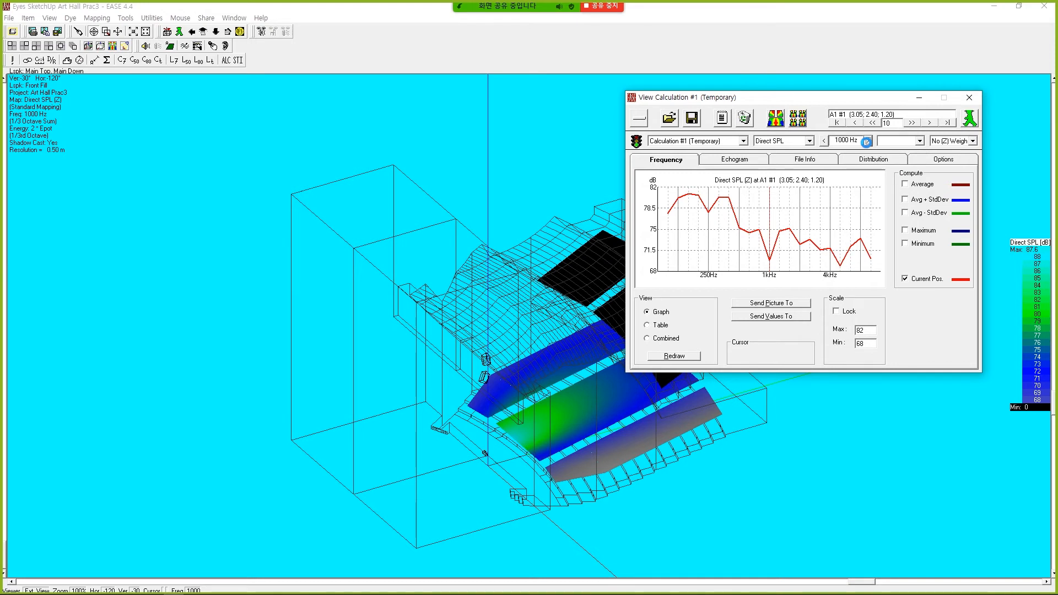
{"action": "left_click", "coordinate": [866, 141]}
{"action": "left_click", "coordinate": [824, 141]}
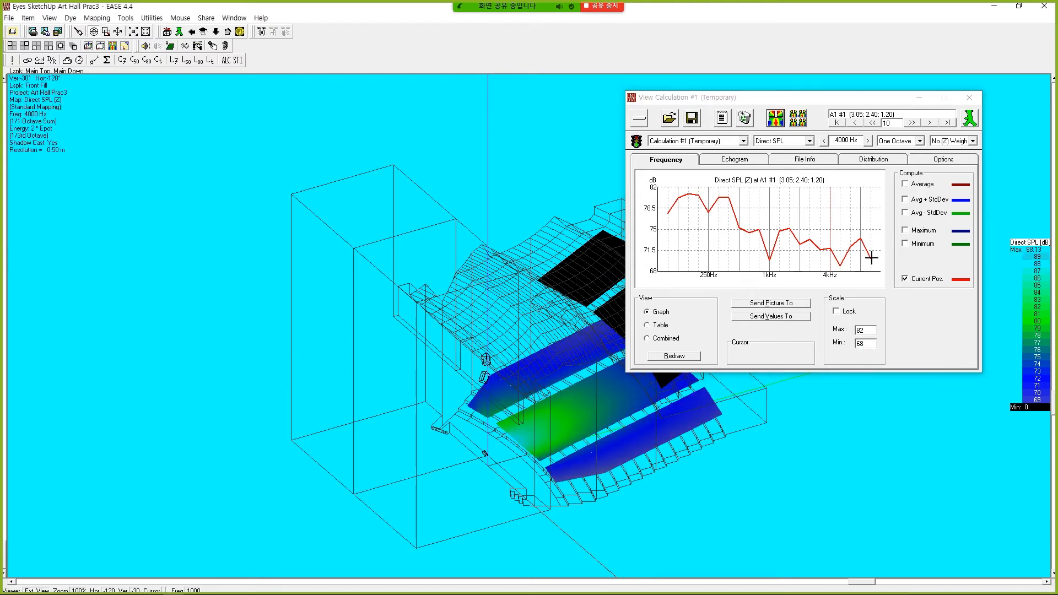
{"action": "left_click_drag", "start_coordinate": [859, 101], "coordinate": [895, 30]}
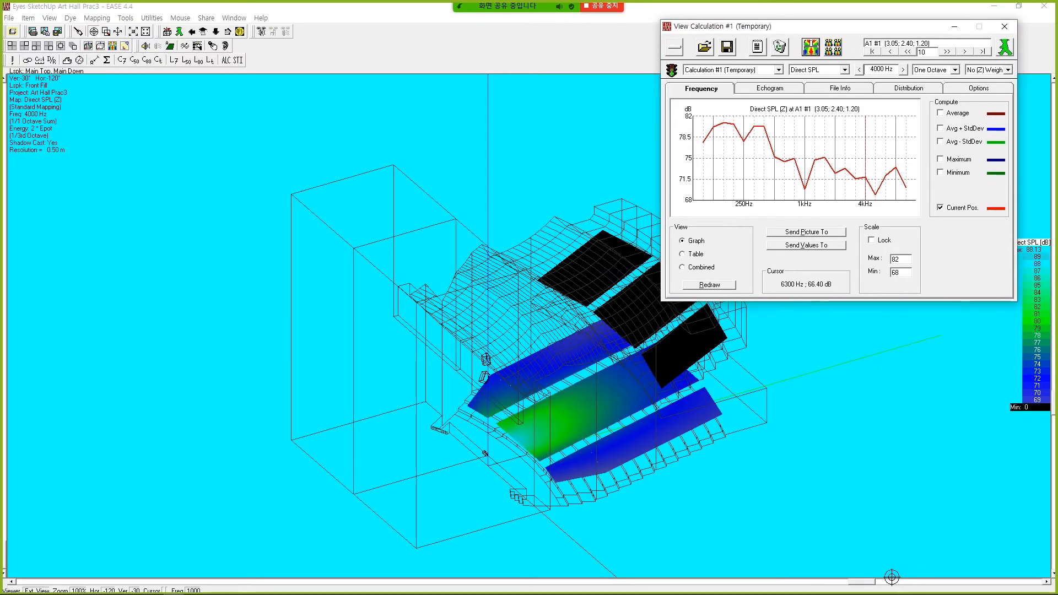
Examine the Direct SPL distribution chart and the Front Fill's coverage of the front seating areas from above.
{"action": "left_click_drag", "start_coordinate": [873, 581], "coordinate": [531, 581]}
{"action": "left_click_drag", "start_coordinate": [1055, 404], "coordinate": [1054, 530]}
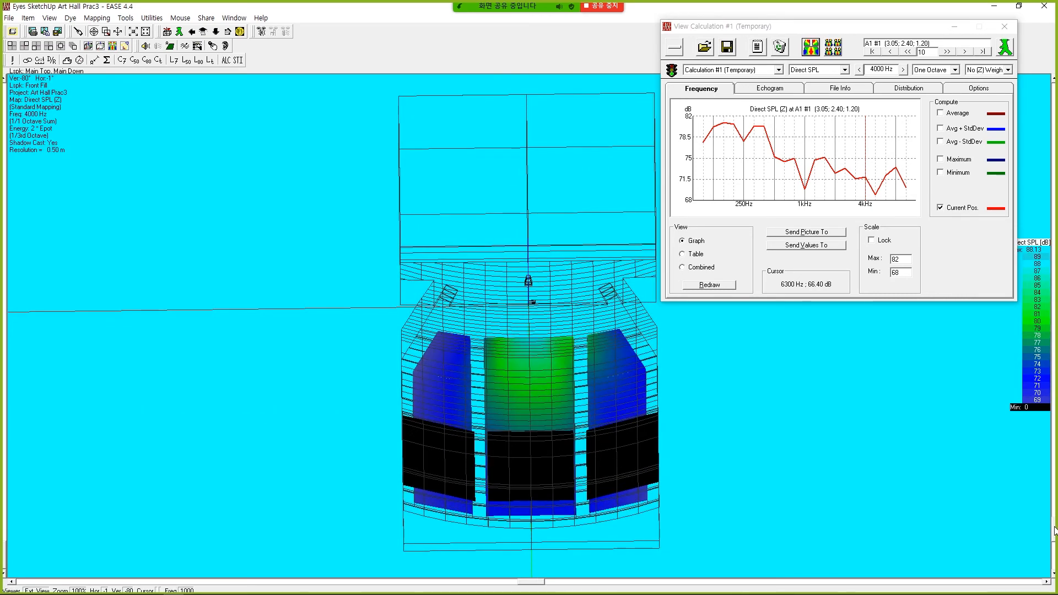
{"action": "left_click", "coordinate": [919, 88]}
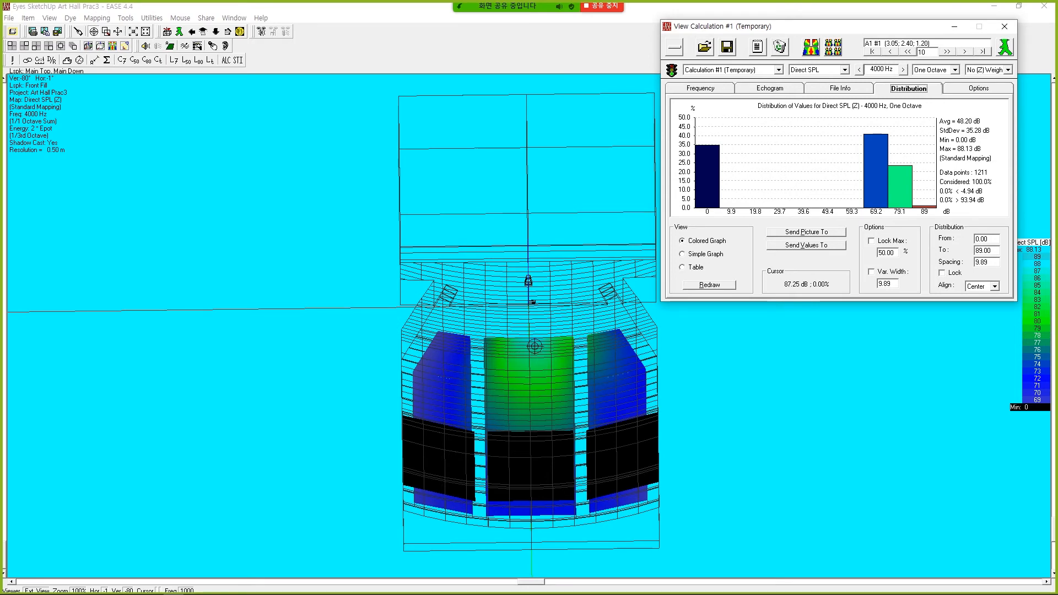
{"action": "scroll", "coordinate": [535, 346], "scroll_direction": "up", "scroll_amount": 3}
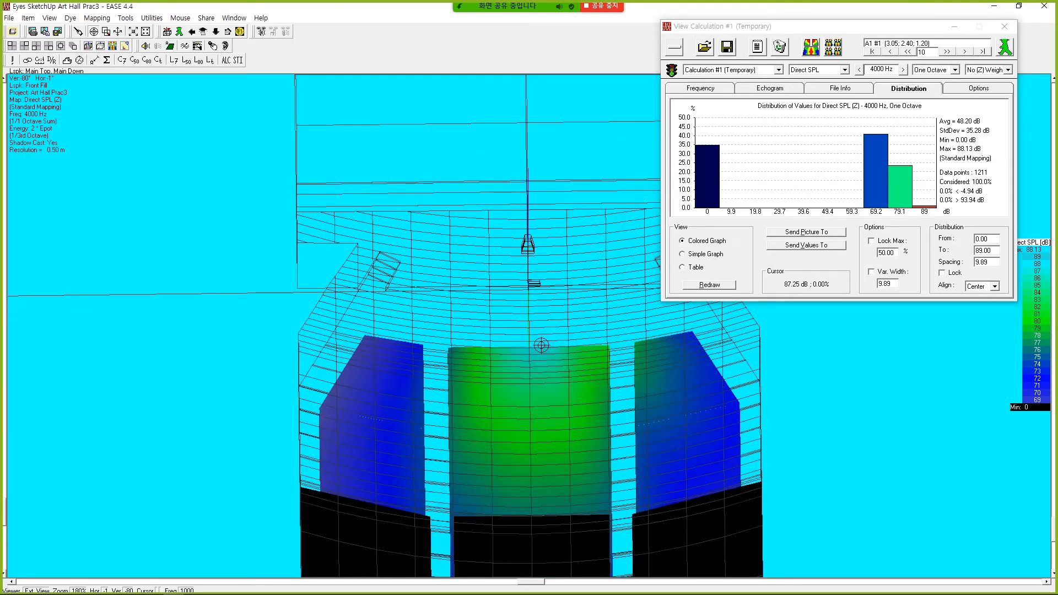
{"action": "scroll", "coordinate": [541, 345], "scroll_direction": "down", "scroll_amount": 1}
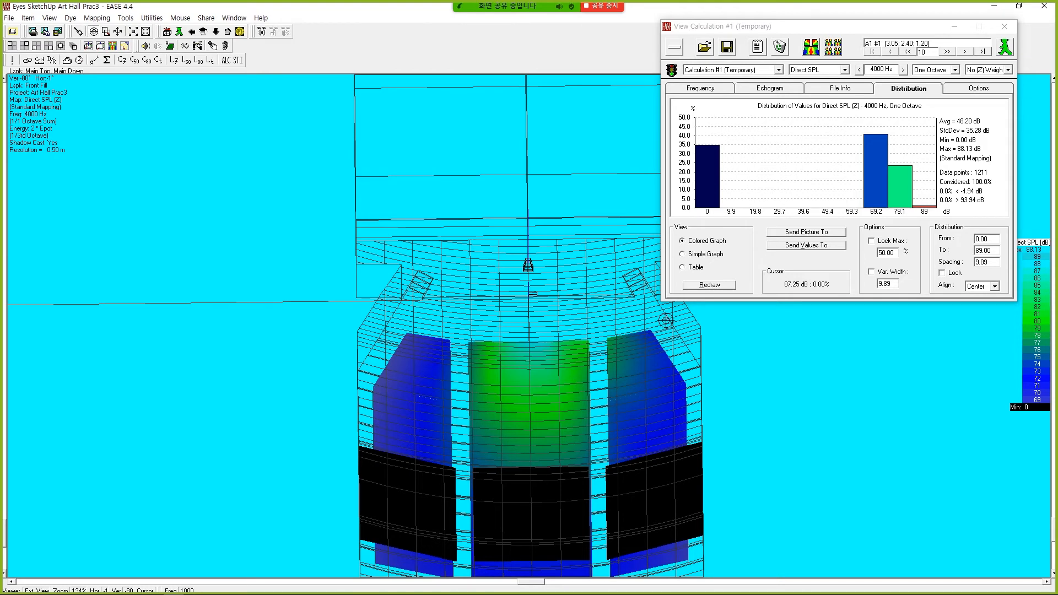
{"action": "scroll", "coordinate": [554, 363], "scroll_direction": "up", "scroll_amount": 3}
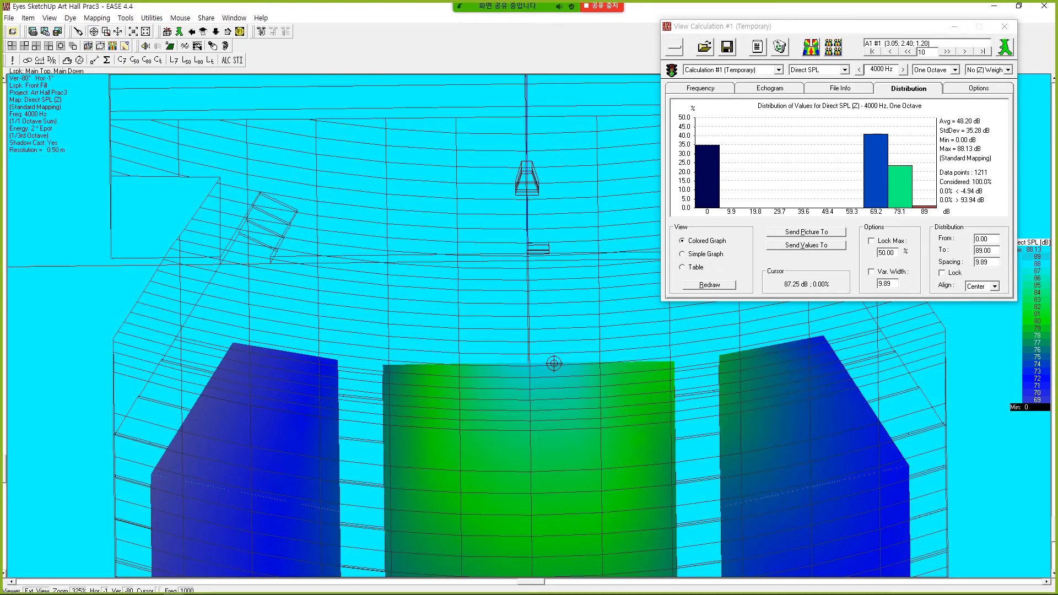
{"action": "scroll", "coordinate": [553, 363], "scroll_direction": "down", "scroll_amount": 1}
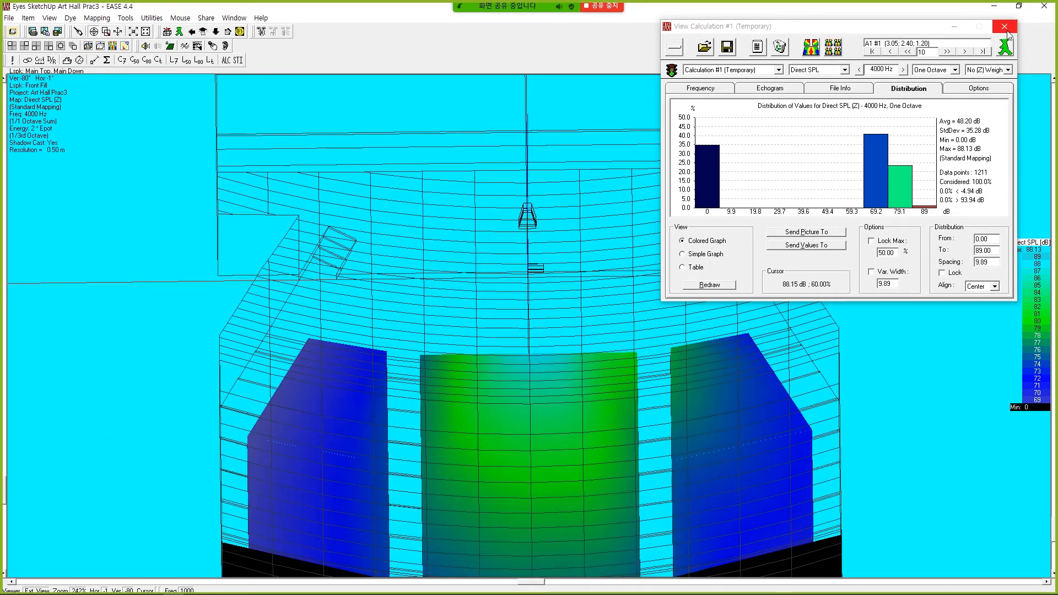
{"action": "left_click", "coordinate": [1004, 28]}
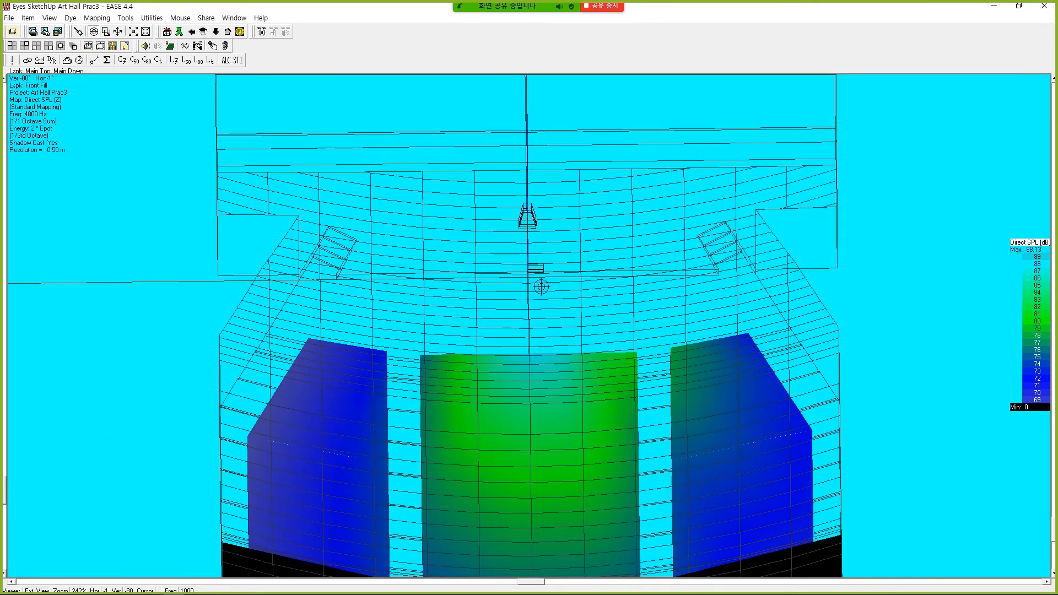
{"action": "scroll", "coordinate": [539, 279], "scroll_direction": "up", "scroll_amount": 3}
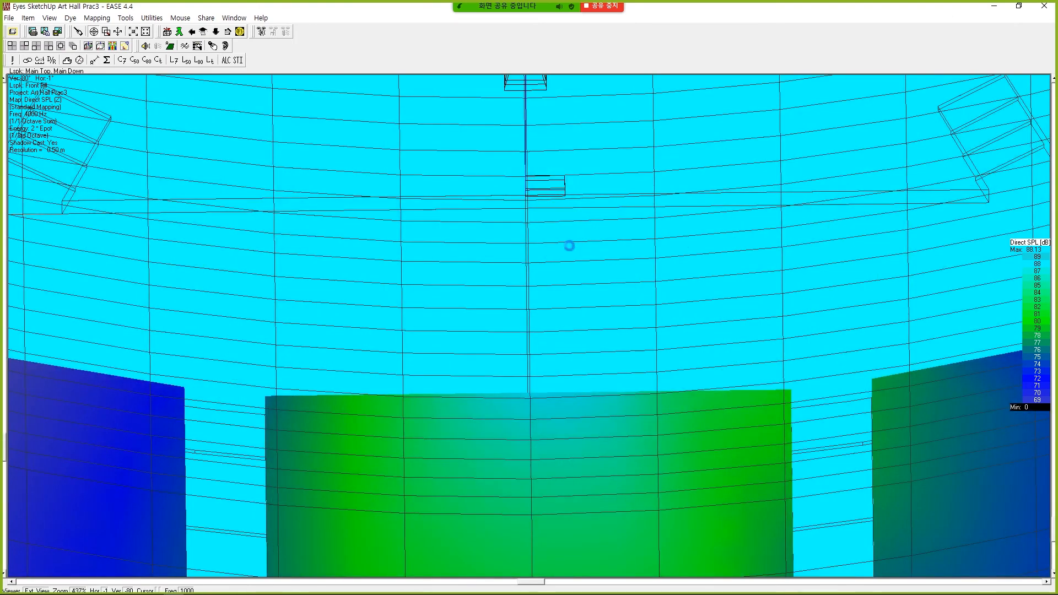
{"action": "scroll", "coordinate": [568, 245], "scroll_direction": "down", "scroll_amount": 3}
{"action": "scroll", "coordinate": [570, 245], "scroll_direction": "down", "scroll_amount": 3}
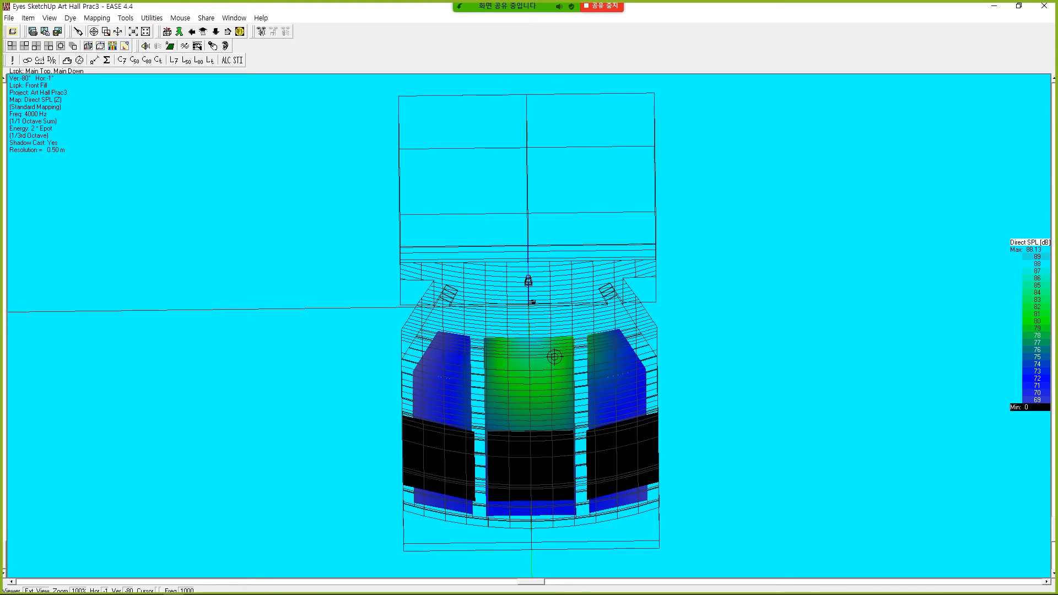
{"action": "scroll", "coordinate": [528, 325], "scroll_direction": "up", "scroll_amount": 5}
Close the mapping view, return to the project editor, and inspect the Front Fill's placement on the stage edge from the front.
{"action": "left_click", "coordinate": [1043, 7]}
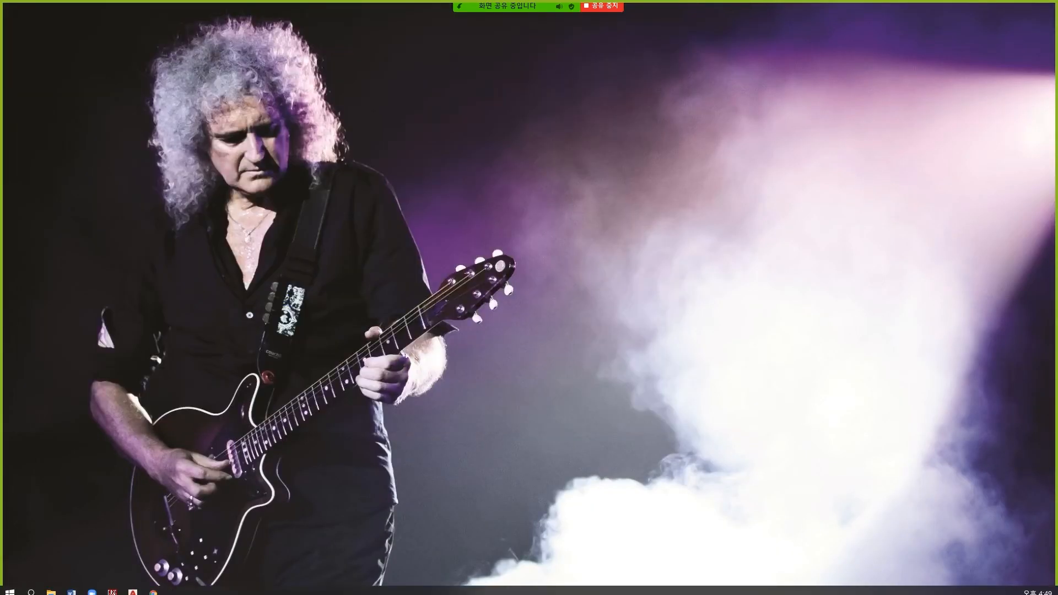
{"action": "left_click", "coordinate": [113, 586]}
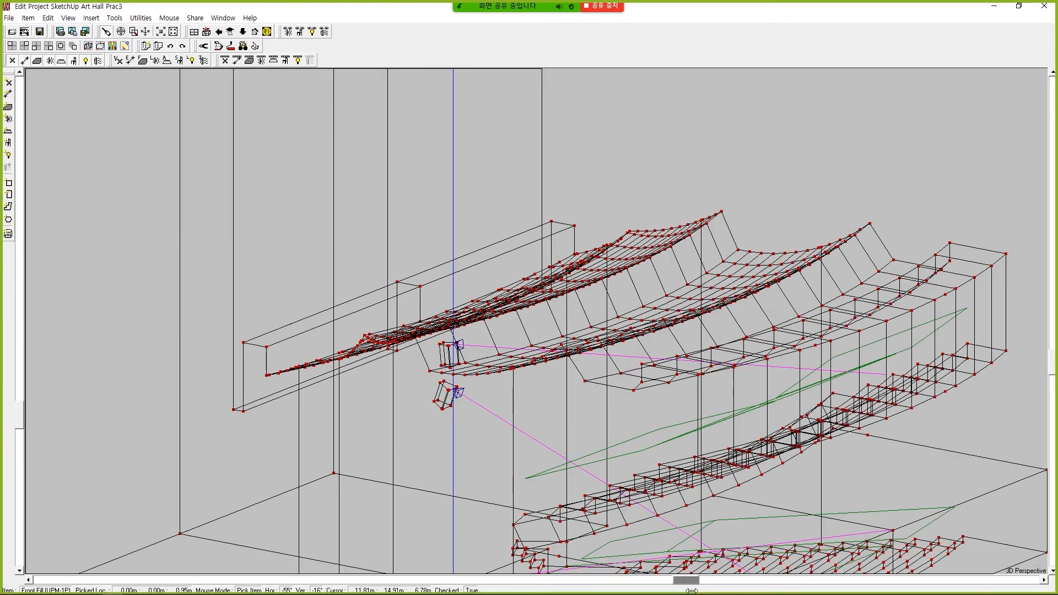
{"action": "left_click_drag", "start_coordinate": [685, 581], "coordinate": [618, 581]}
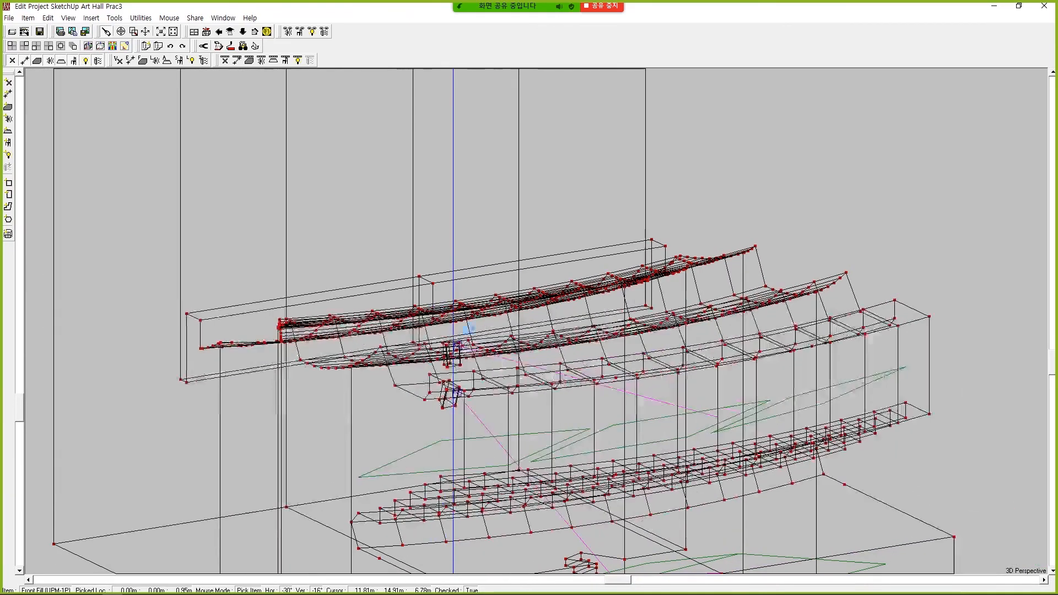
{"action": "left_click", "coordinate": [134, 32]}
{"action": "left_click_drag", "start_coordinate": [515, 294], "coordinate": [599, 6]}
{"action": "scroll", "coordinate": [532, 305], "scroll_direction": "up", "scroll_amount": 5}
{"action": "left_click_drag", "start_coordinate": [568, 114], "coordinate": [546, 253]}
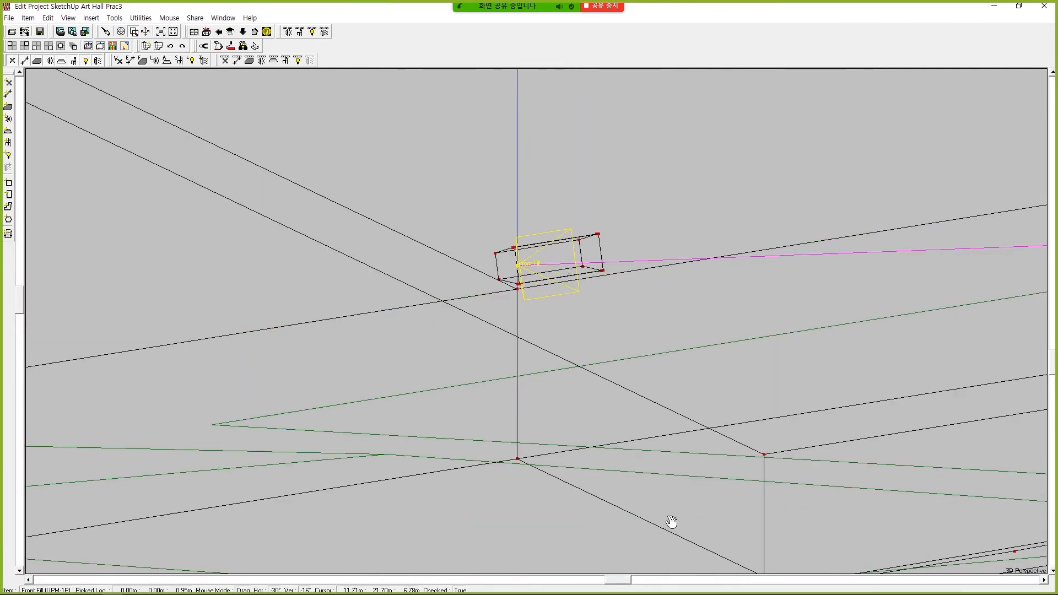
{"action": "left_click_drag", "start_coordinate": [621, 580], "coordinate": [549, 526]}
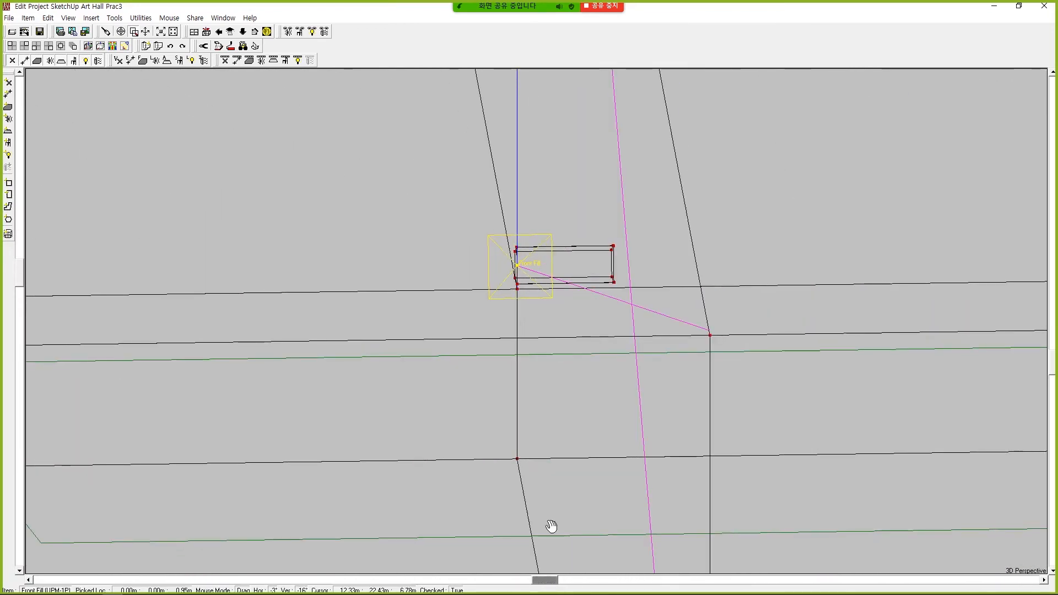
{"action": "scroll", "coordinate": [605, 271], "scroll_direction": "down", "scroll_amount": 2}
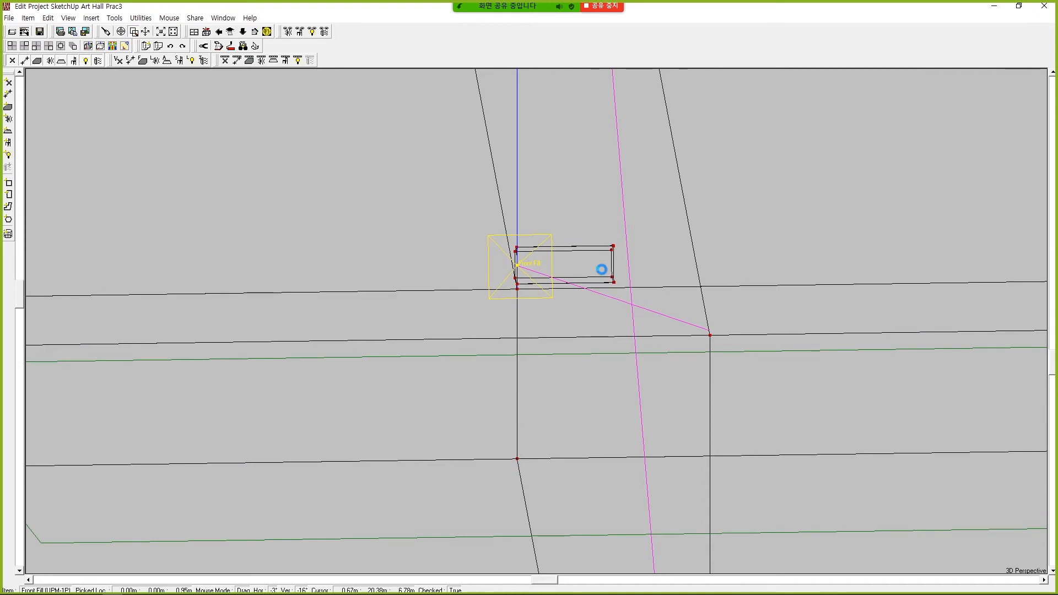
{"action": "scroll", "coordinate": [605, 272], "scroll_direction": "down", "scroll_amount": 3}
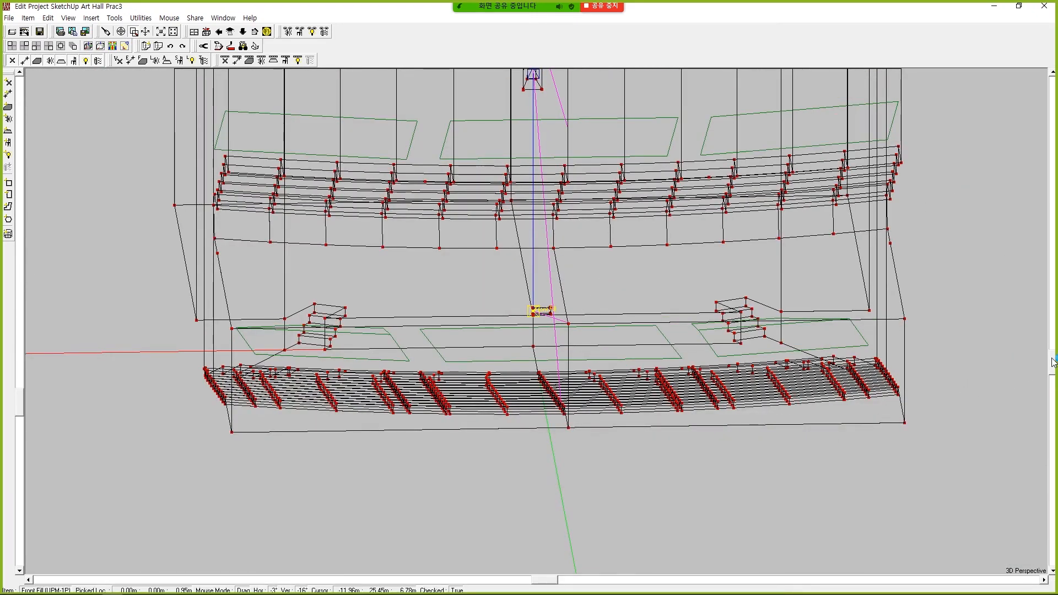
{"action": "left_click_drag", "start_coordinate": [1053, 362], "coordinate": [1048, 364]}
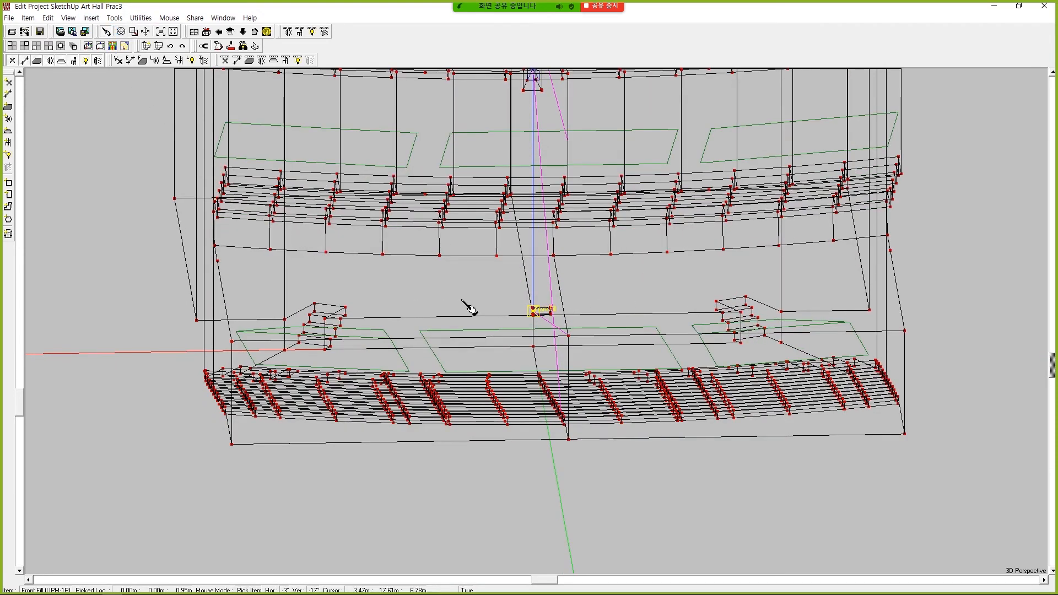
Set the Front Fill loudspeaker's x position to -2 m, moving it off the centre line of the stage edge.
{"action": "right_click", "coordinate": [537, 315]}
{"action": "left_click", "coordinate": [567, 548]}
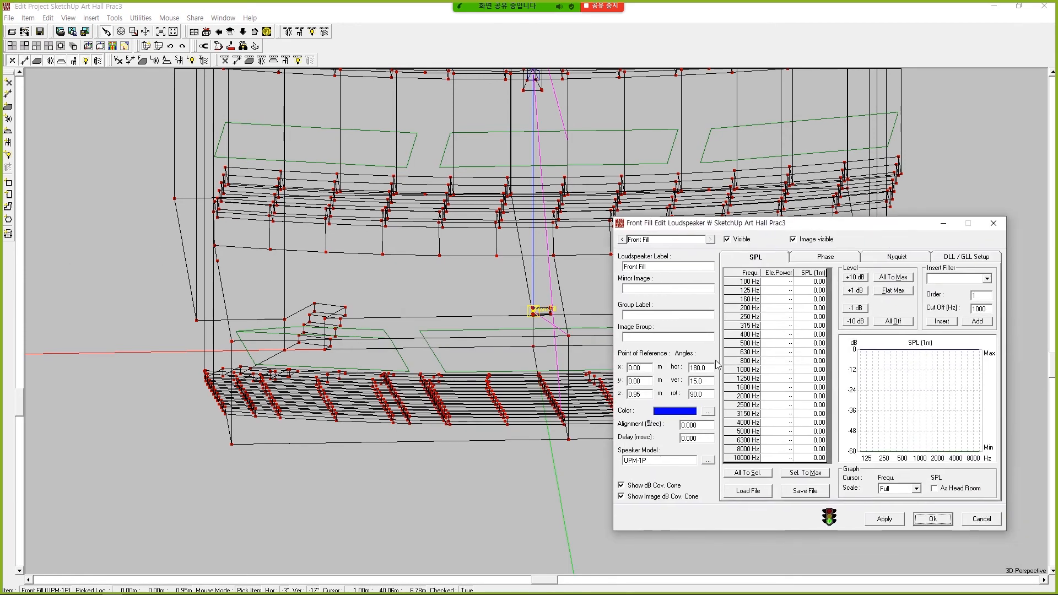
{"action": "double_click", "coordinate": [644, 367]}
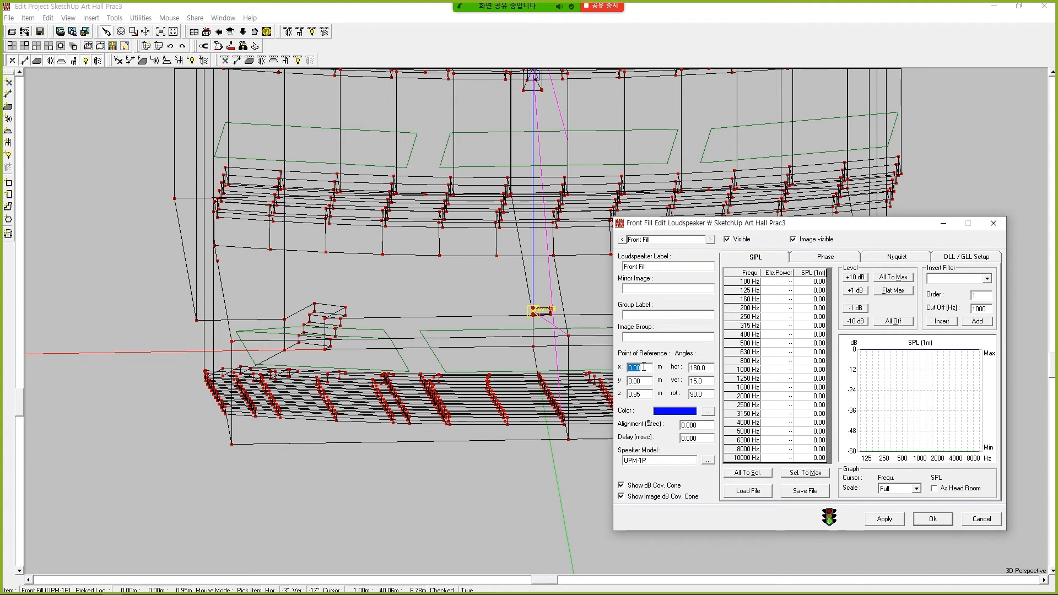
{"action": "type", "text": "2"}
{"action": "left_click", "coordinate": [883, 519]}
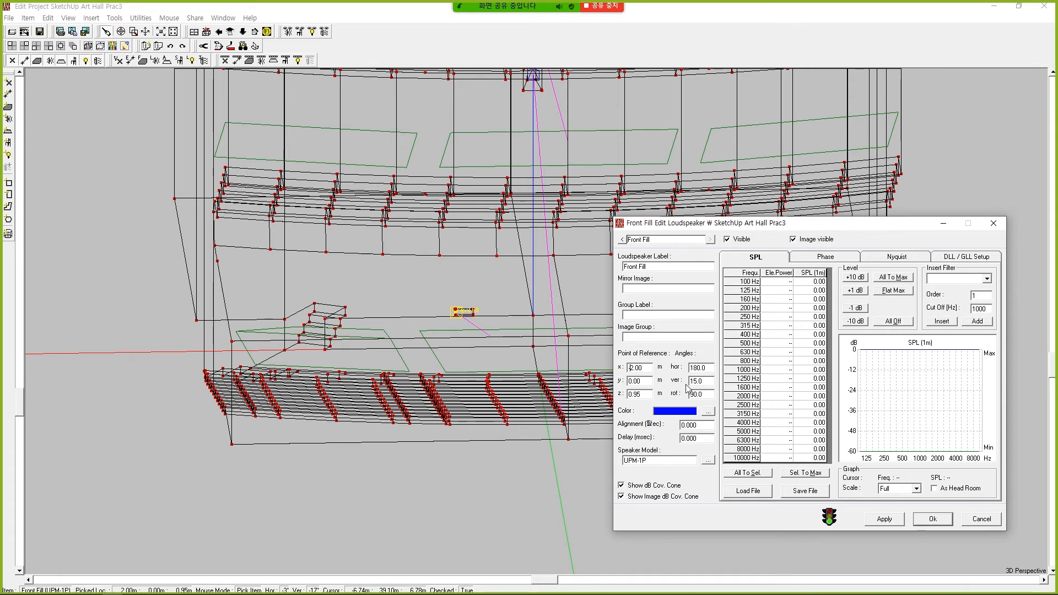
{"action": "key", "text": "Return"}
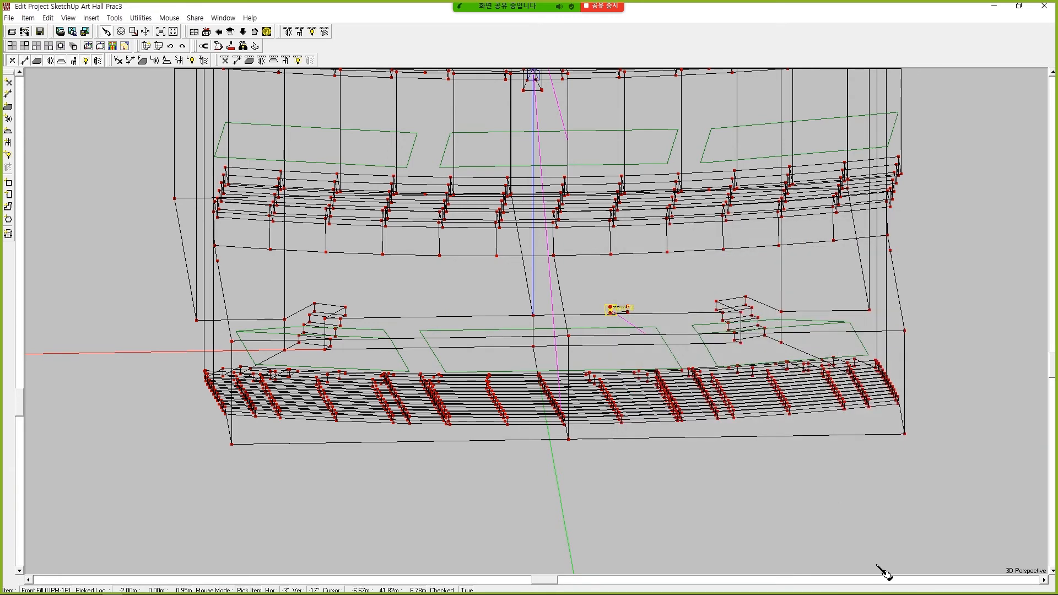
Duplicate the Front Fill loudspeaker with no displacement and set the copy's x position to -6 m.
{"action": "left_click_drag", "start_coordinate": [553, 581], "coordinate": [545, 584]}
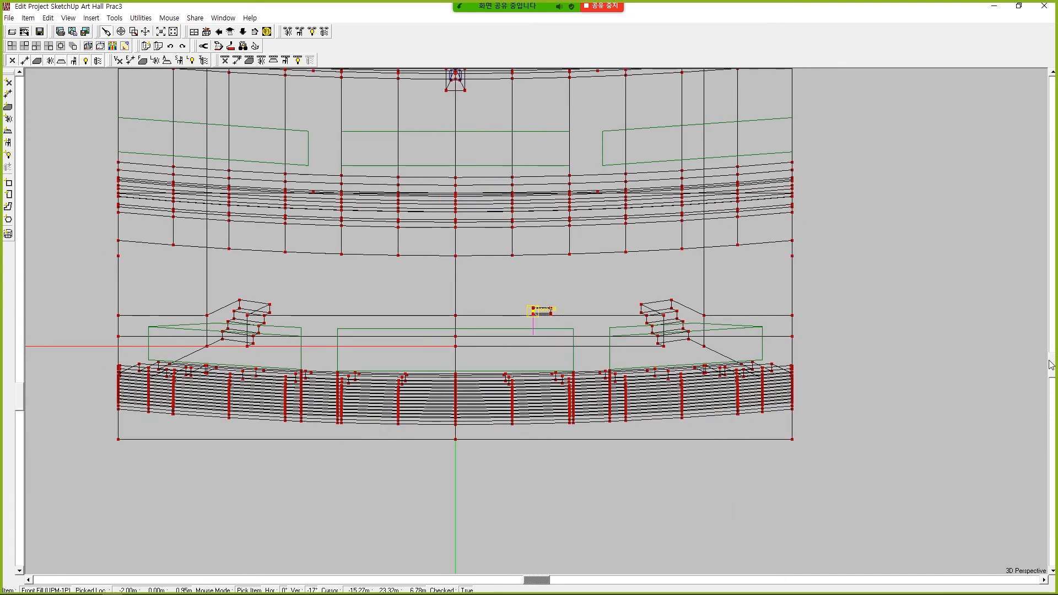
{"action": "left_click_drag", "start_coordinate": [1050, 364], "coordinate": [1050, 433]}
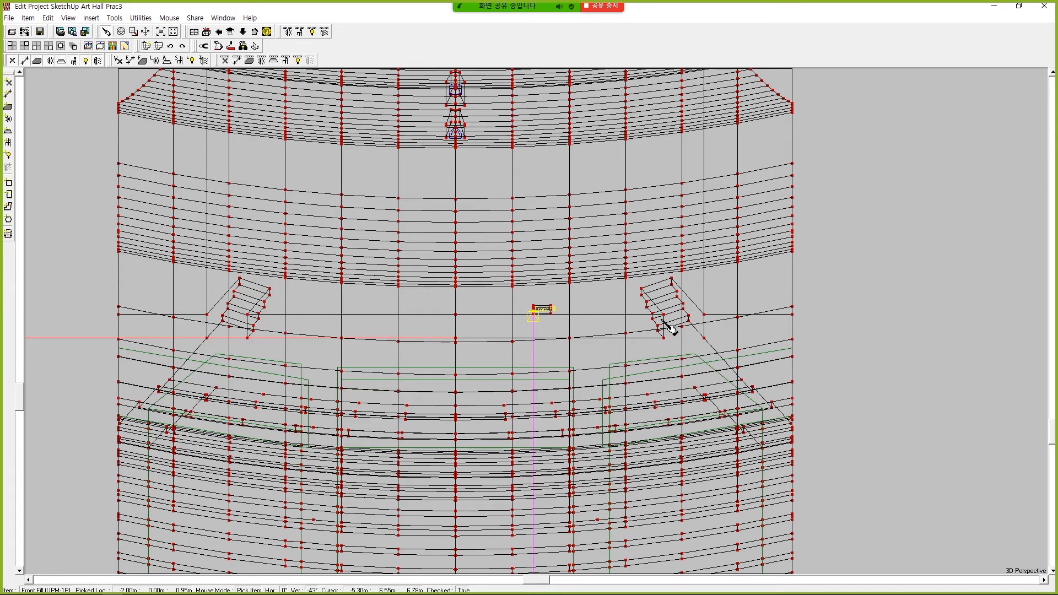
{"action": "right_click", "coordinate": [535, 318]}
{"action": "left_click", "coordinate": [556, 334]}
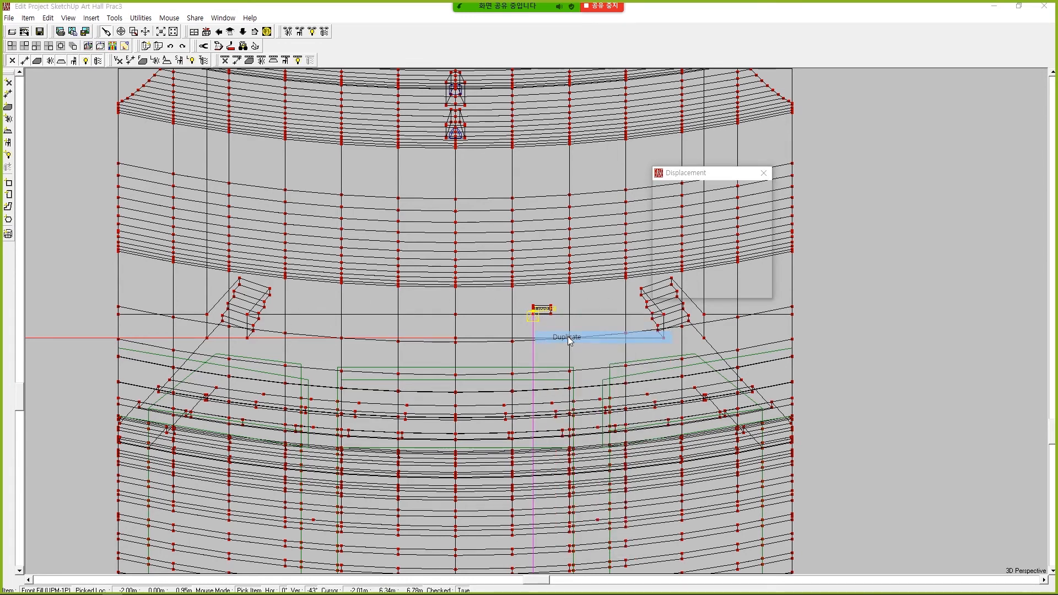
{"action": "left_click", "coordinate": [715, 288]}
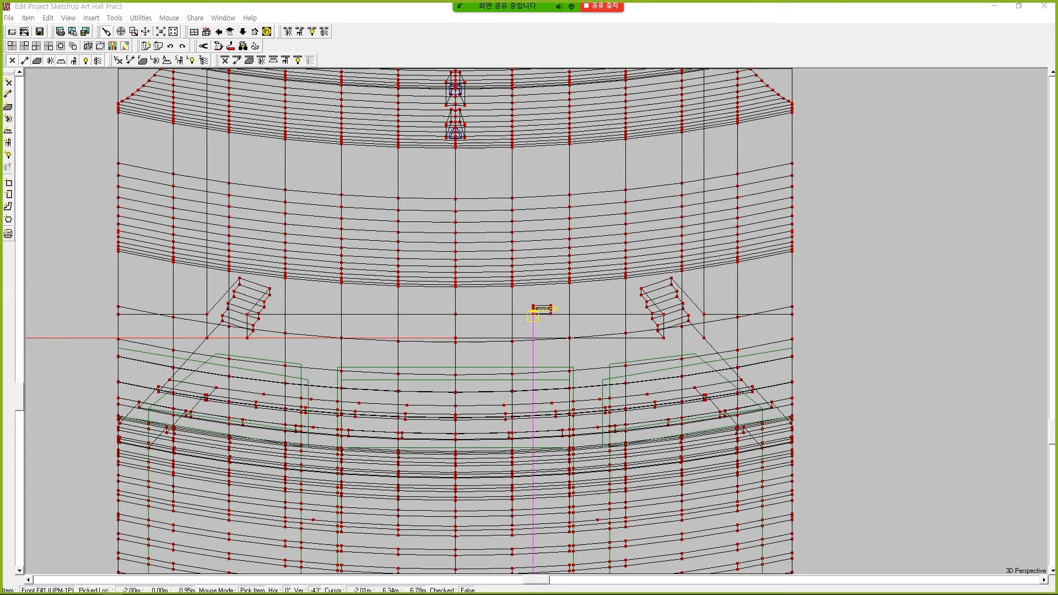
{"action": "left_click_drag", "start_coordinate": [0, 284], "coordinate": [863, 223]}
{"action": "left_click_drag", "start_coordinate": [628, 369], "coordinate": [650, 371]}
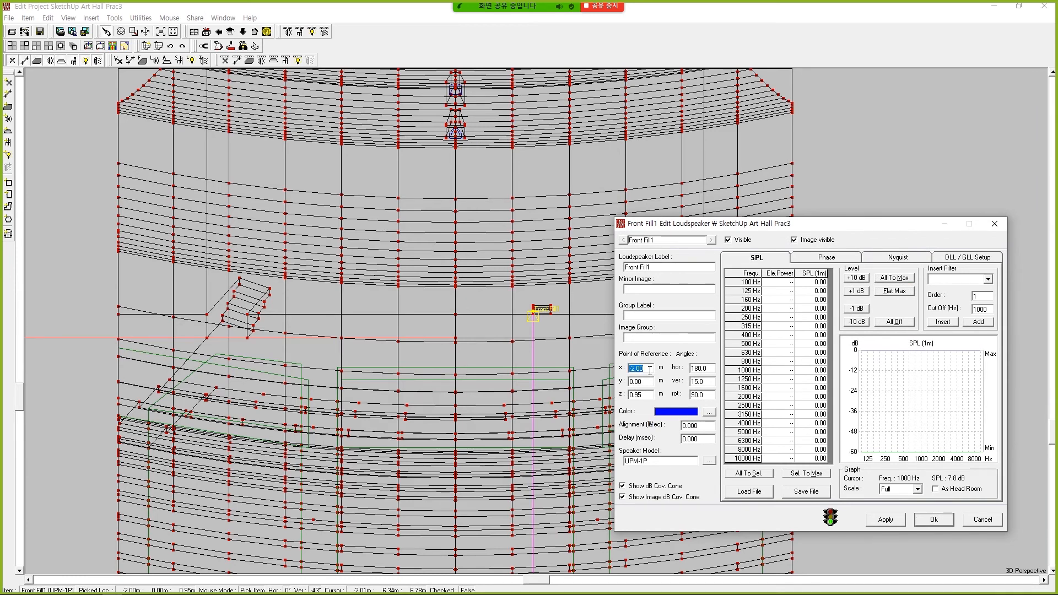
{"action": "type", "text": "1"}
{"action": "key", "text": "Return"}
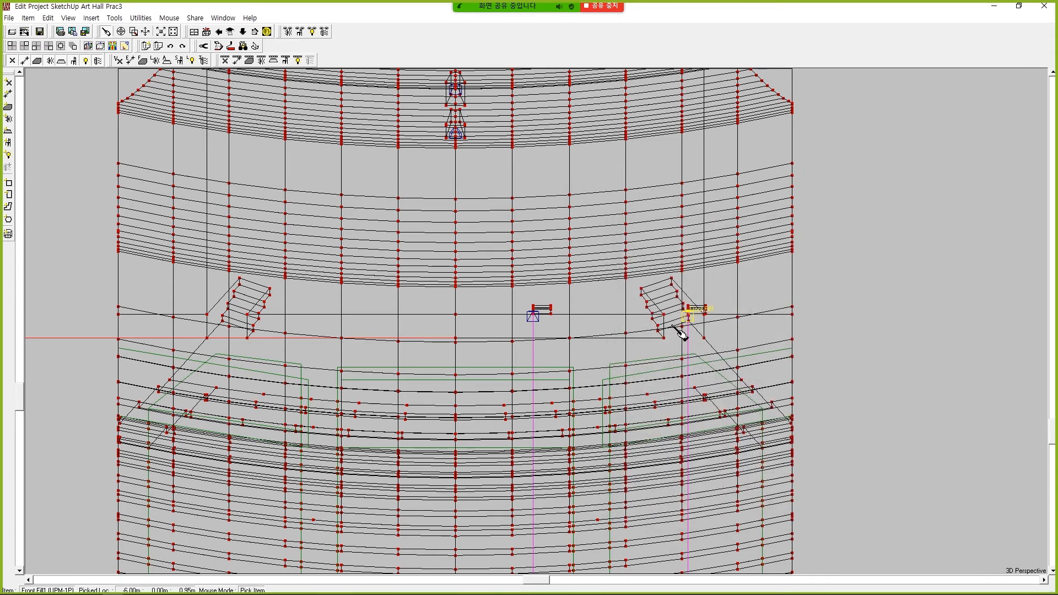
Duplicate the Front Fill at x -2 m with no displacement and set the copy's x position to 2 m.
{"action": "right_click", "coordinate": [538, 325]}
{"action": "left_click", "coordinate": [805, 326]}
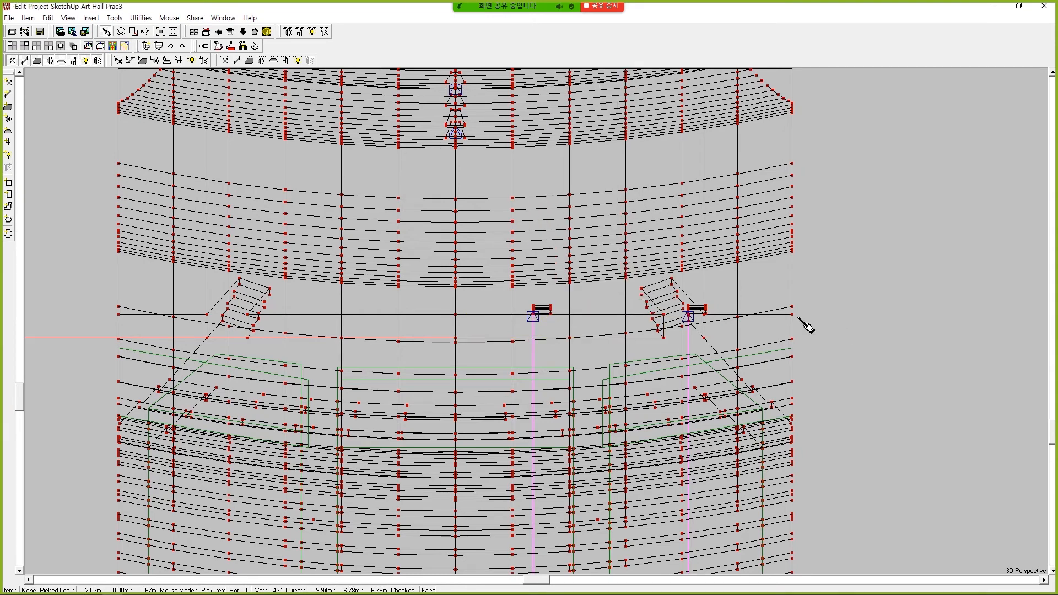
{"action": "right_click", "coordinate": [538, 315]}
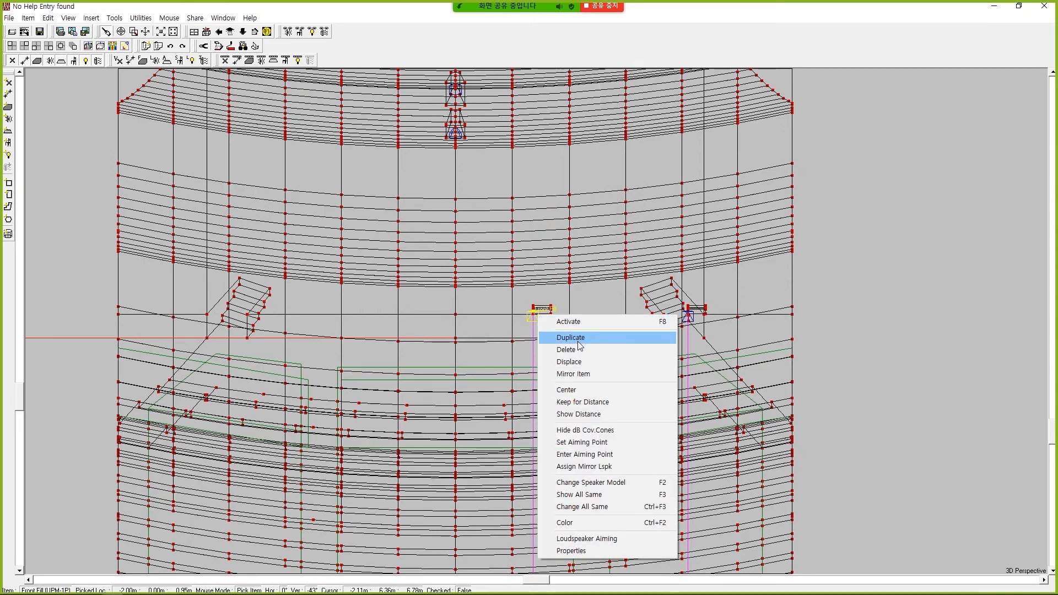
{"action": "left_click", "coordinate": [578, 341]}
{"action": "left_click", "coordinate": [714, 289]}
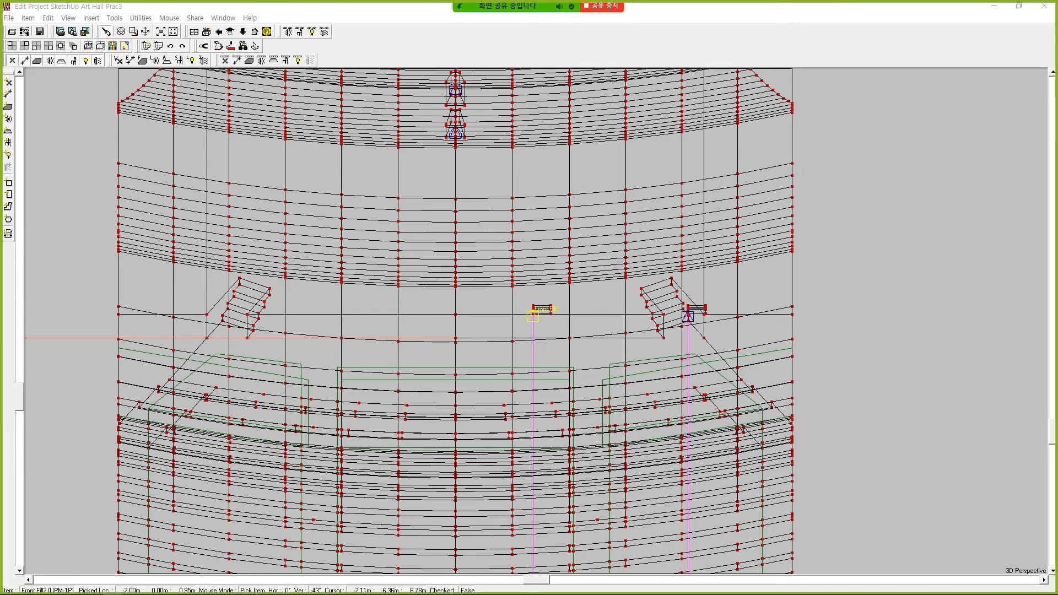
{"action": "double_click", "coordinate": [535, 312]}
{"action": "double_click", "coordinate": [344, 406]}
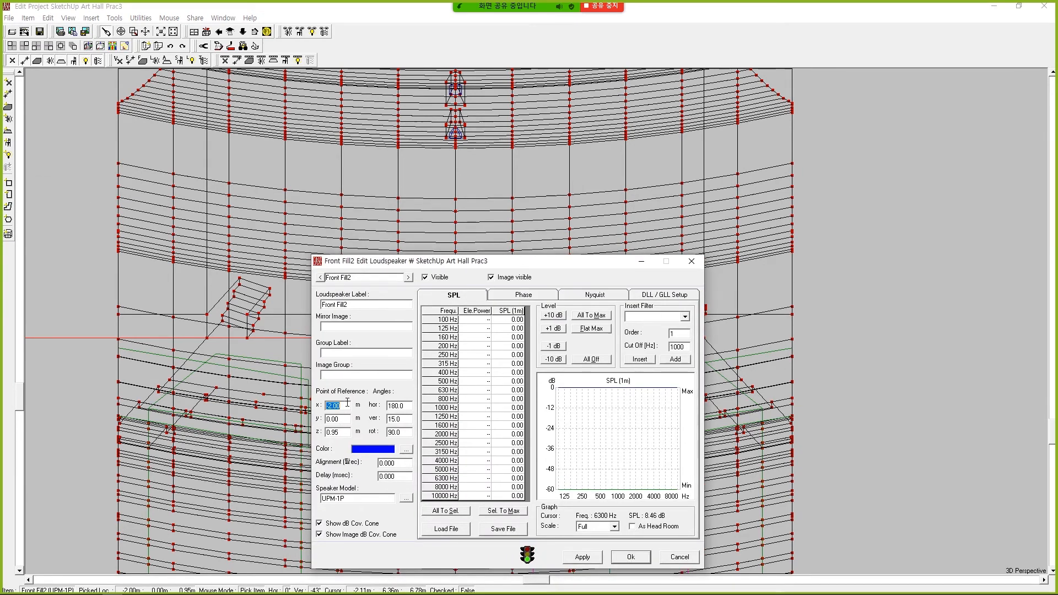
{"action": "type", "text": "2"}
{"action": "left_click", "coordinate": [631, 557]}
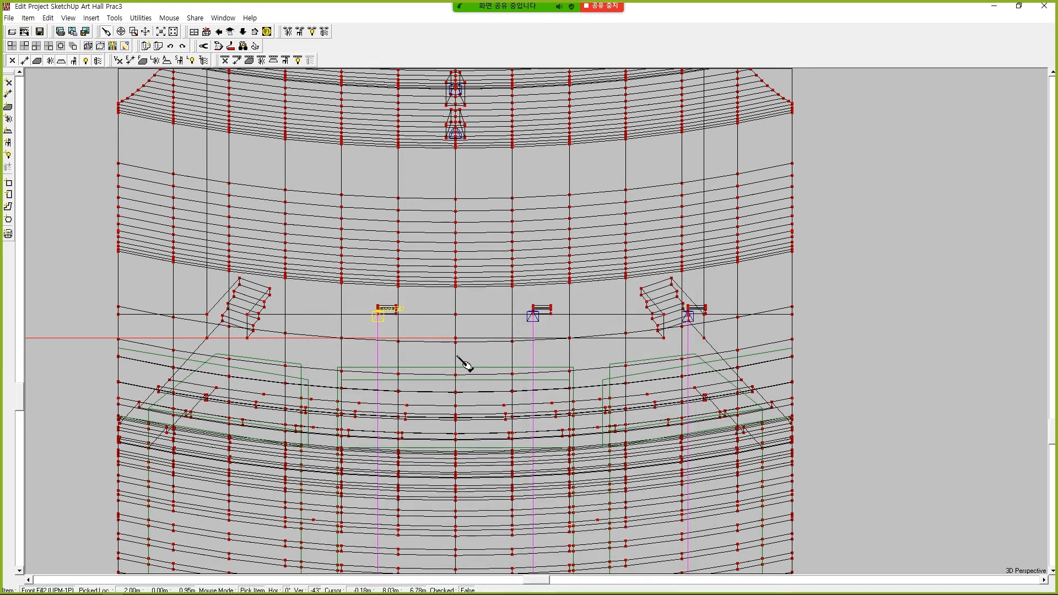
Set Front Fill2's rotation angle to -90 degrees so its cabinet mirrors the one across the centre line.
{"action": "right_click", "coordinate": [379, 319]}
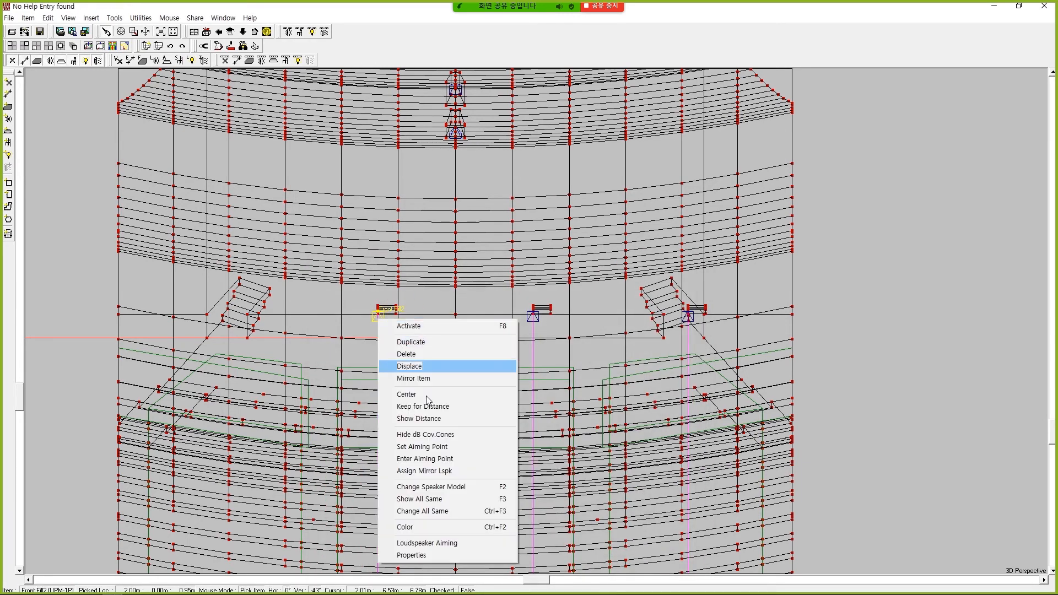
{"action": "left_click", "coordinate": [437, 555]}
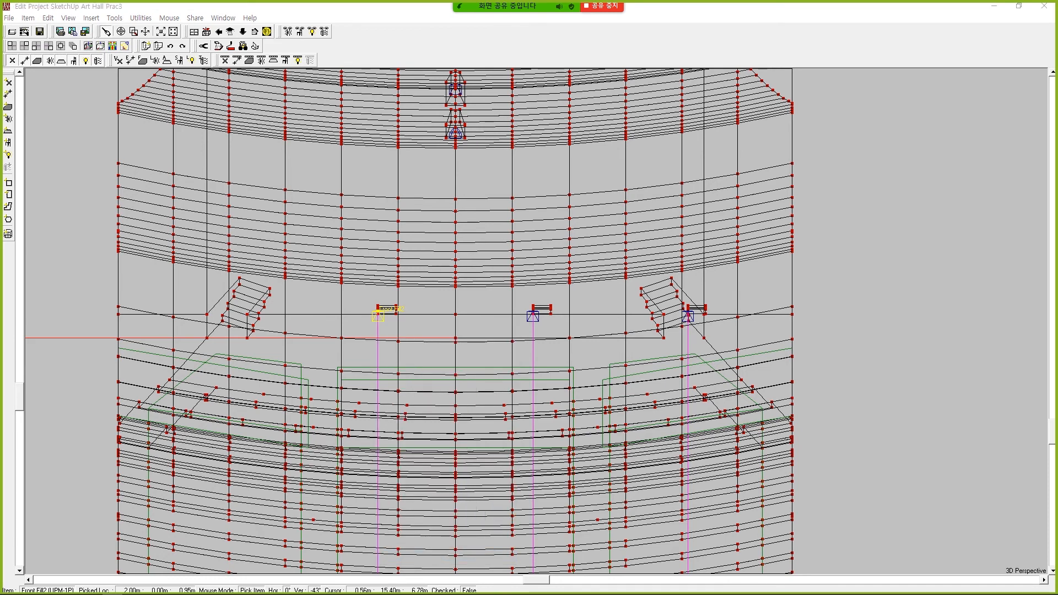
{"action": "left_click_drag", "start_coordinate": [746, 173], "coordinate": [852, 210]}
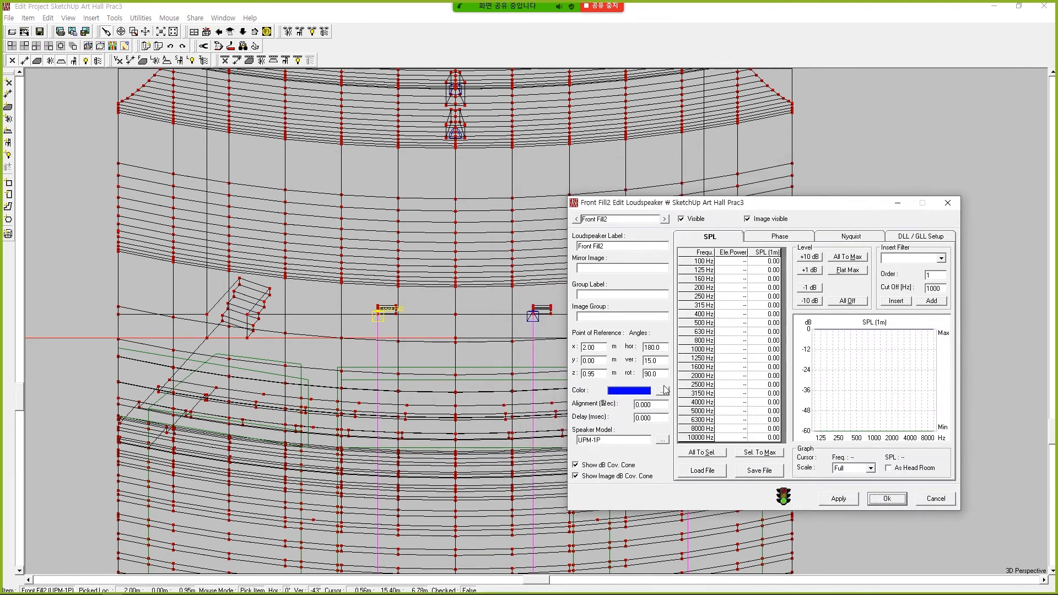
{"action": "double_click", "coordinate": [647, 374]}
{"action": "type", "text": "180"}
{"action": "left_click", "coordinate": [886, 498]}
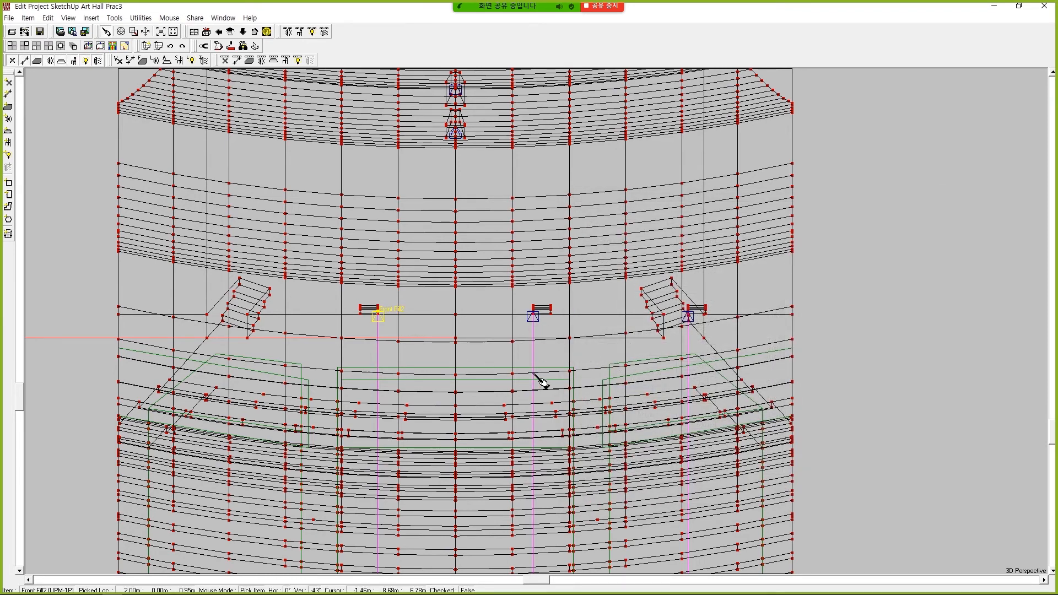
Duplicate Front Fill2 with no displacement and set the copy's x position to 6 m.
{"action": "right_click", "coordinate": [373, 321]}
{"action": "left_click", "coordinate": [392, 342]}
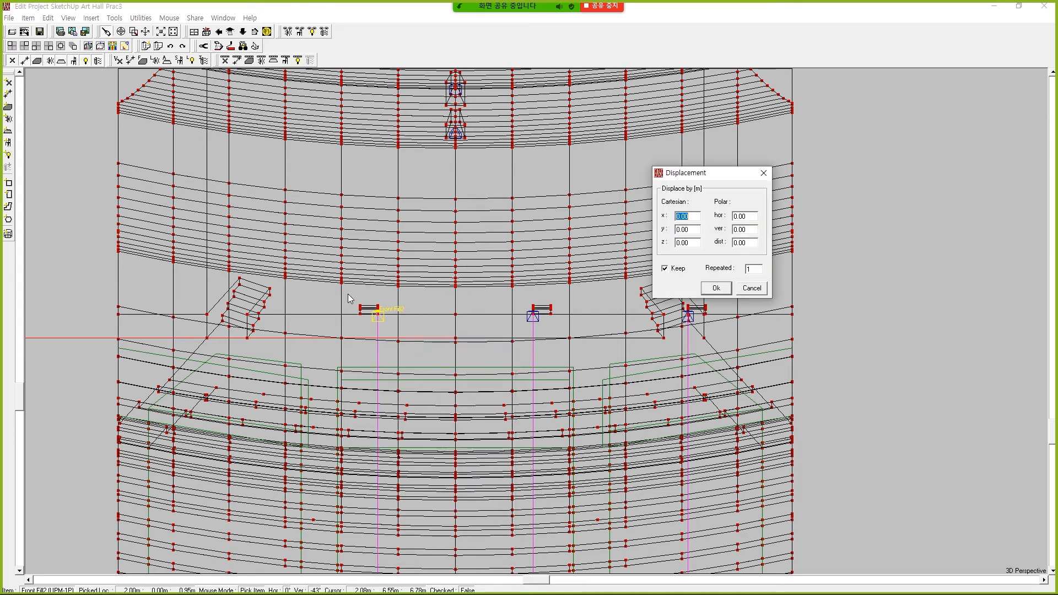
{"action": "left_click", "coordinate": [715, 289]}
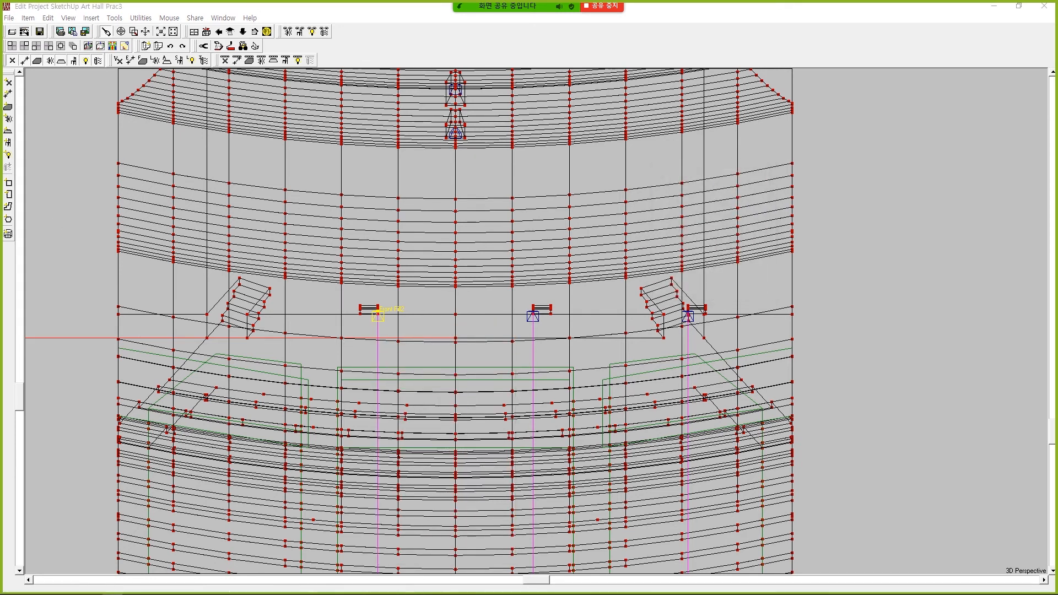
{"action": "double_click", "coordinate": [370, 319]}
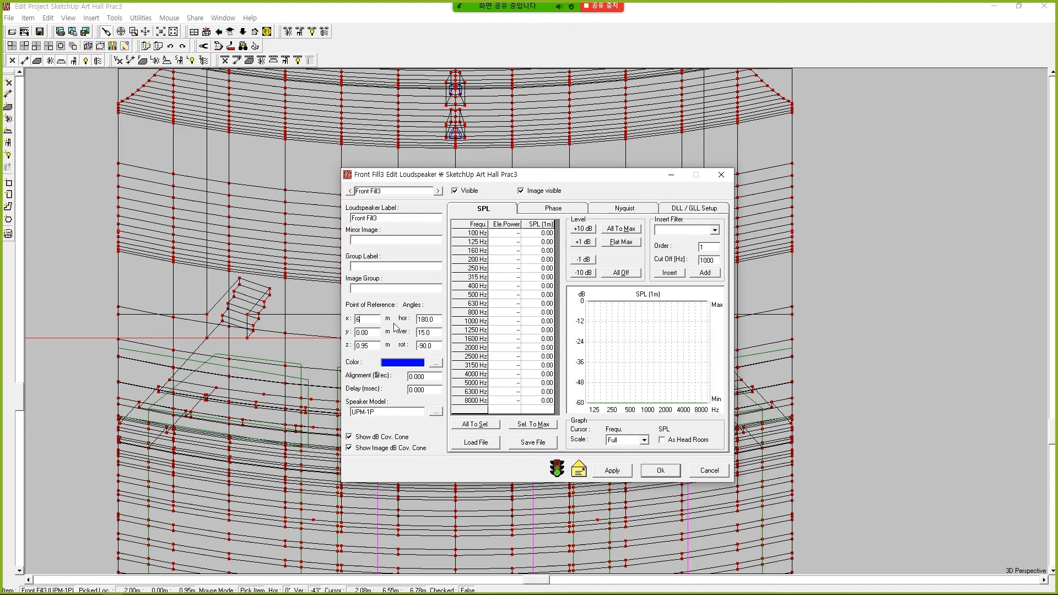
{"action": "key", "text": "Return"}
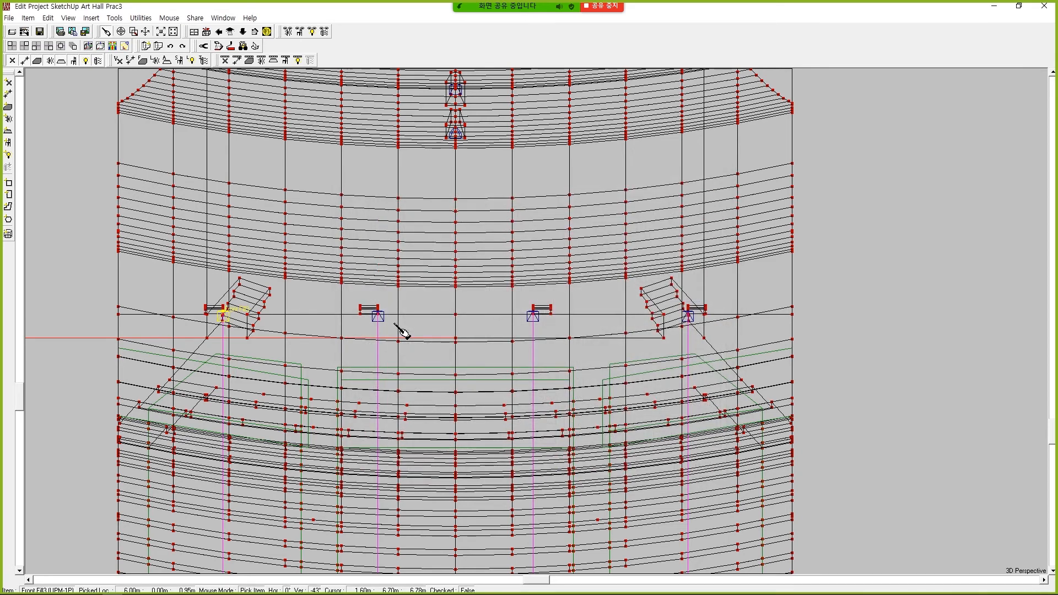
Try an x position of 4 m for Front Fill3, the loudspeaker beside the stage stairs.
{"action": "scroll", "coordinate": [401, 330], "scroll_direction": "down", "scroll_amount": 4}
{"action": "scroll", "coordinate": [419, 334], "scroll_direction": "up", "scroll_amount": 5}
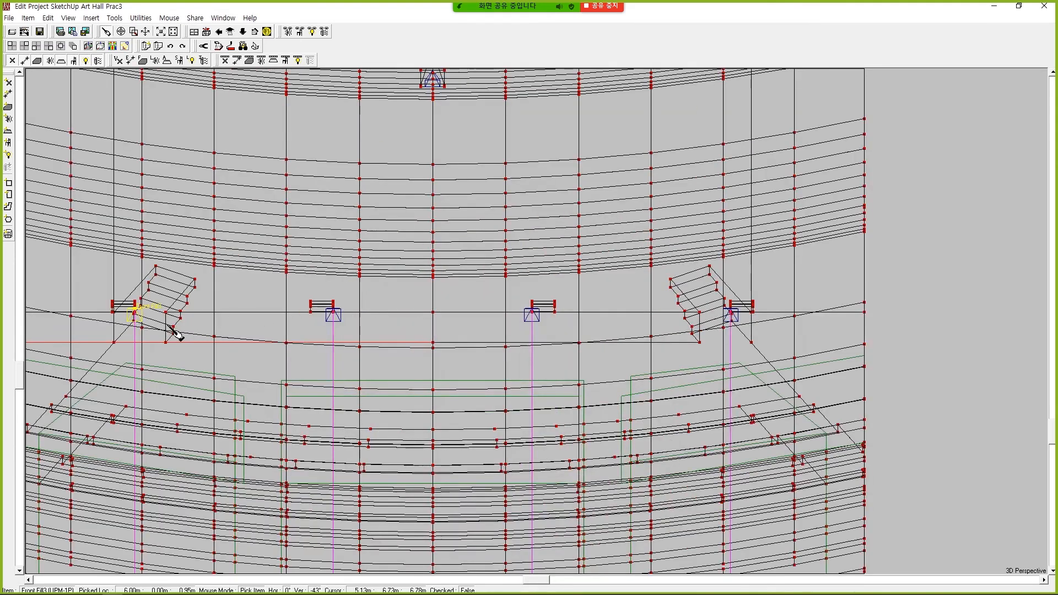
{"action": "right_click", "coordinate": [138, 318]}
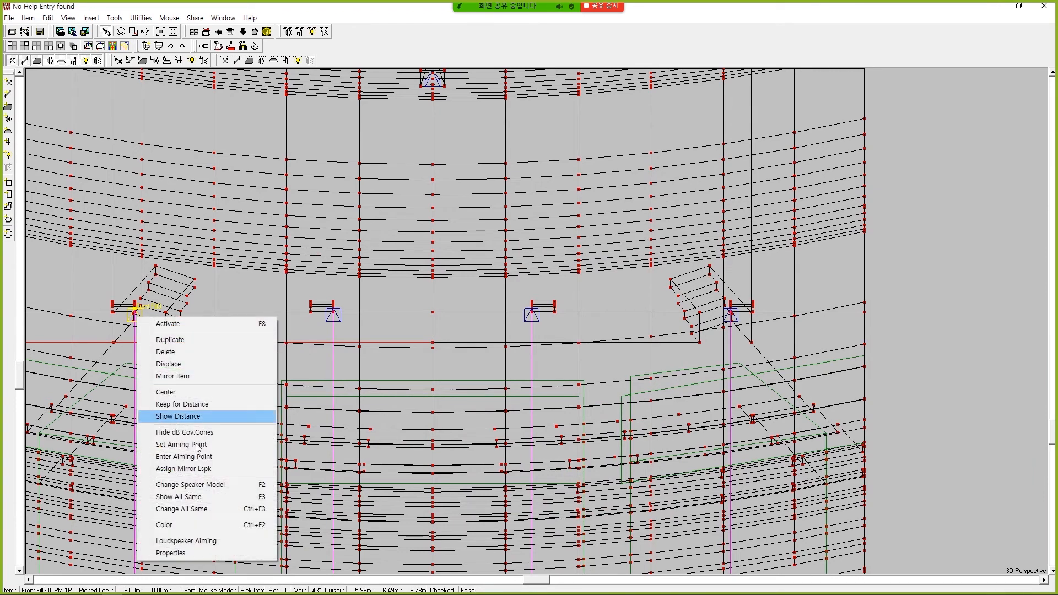
{"action": "left_click", "coordinate": [209, 555]}
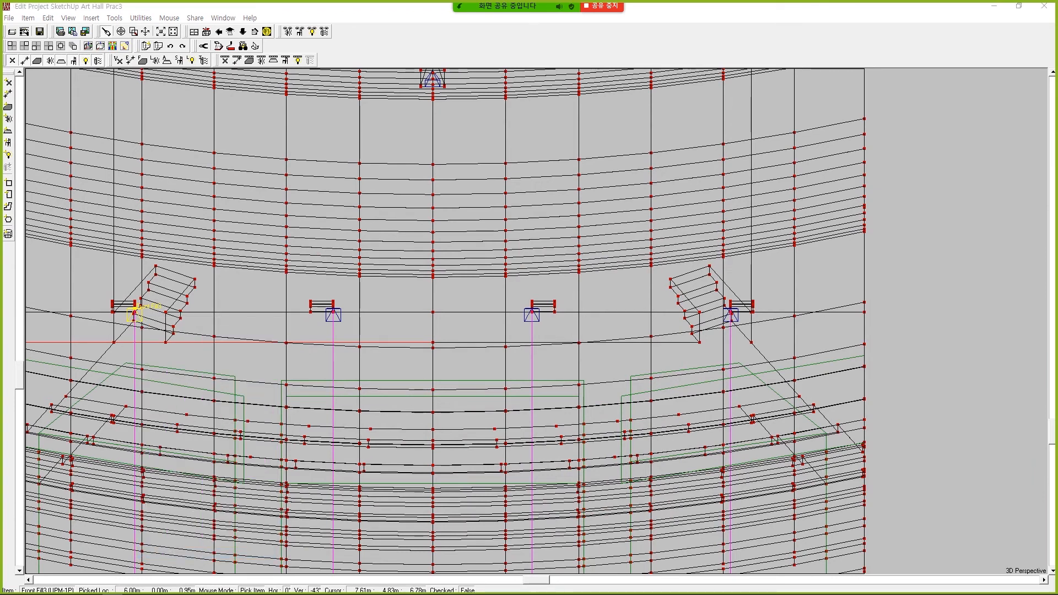
{"action": "left_click_drag", "start_coordinate": [390, 206], "coordinate": [705, 199]}
{"action": "double_click", "coordinate": [450, 338]}
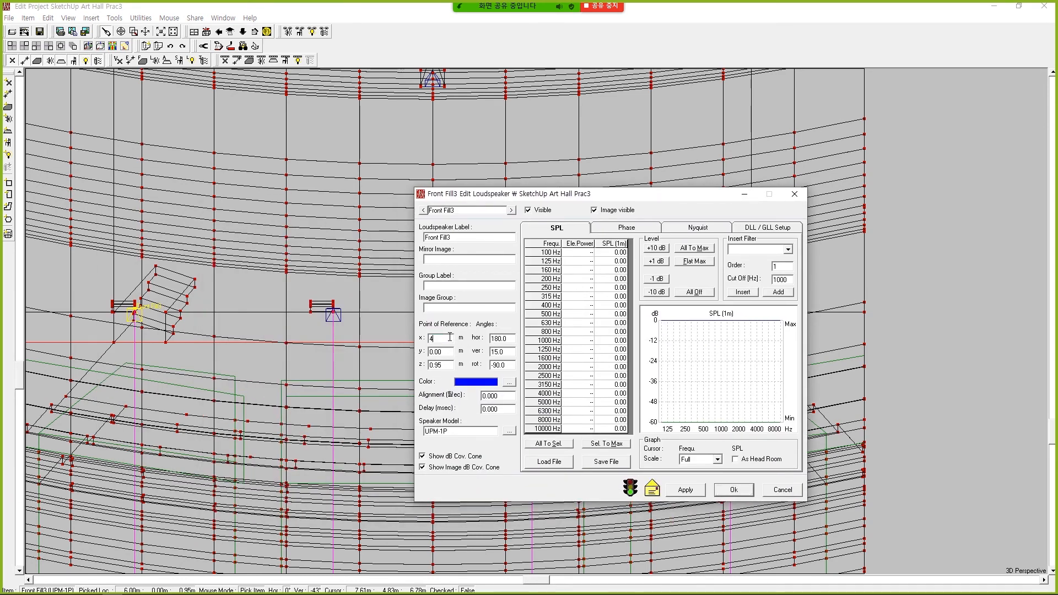
{"action": "type", "text": "4"}
{"action": "key", "text": "Return"}
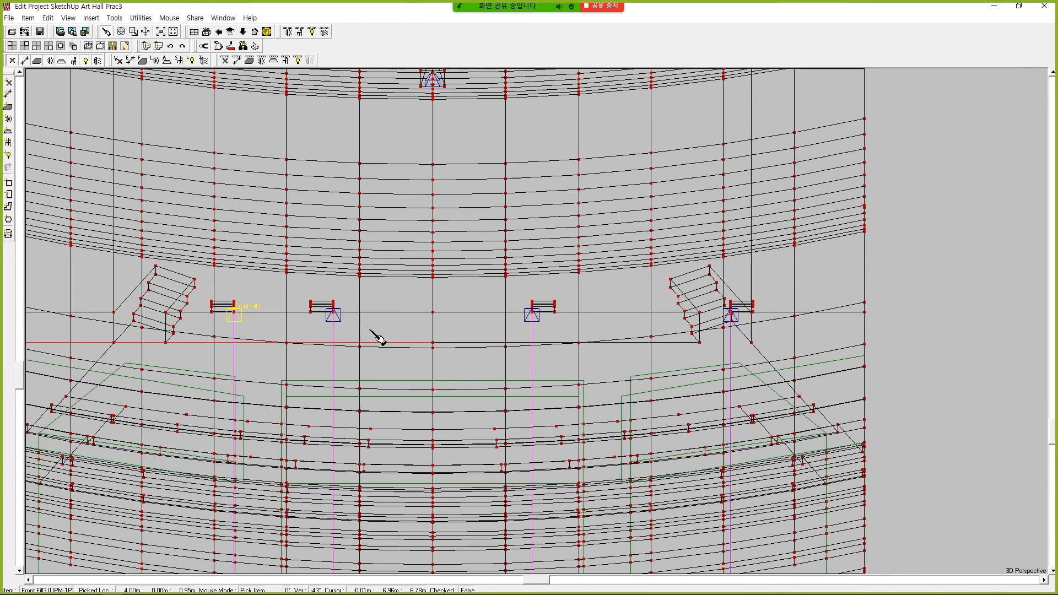
Try moving Front Fill3 farther out along the stage edge, to an x position of 5 m.
{"action": "right_click", "coordinate": [238, 327]}
{"action": "left_click", "coordinate": [259, 554]}
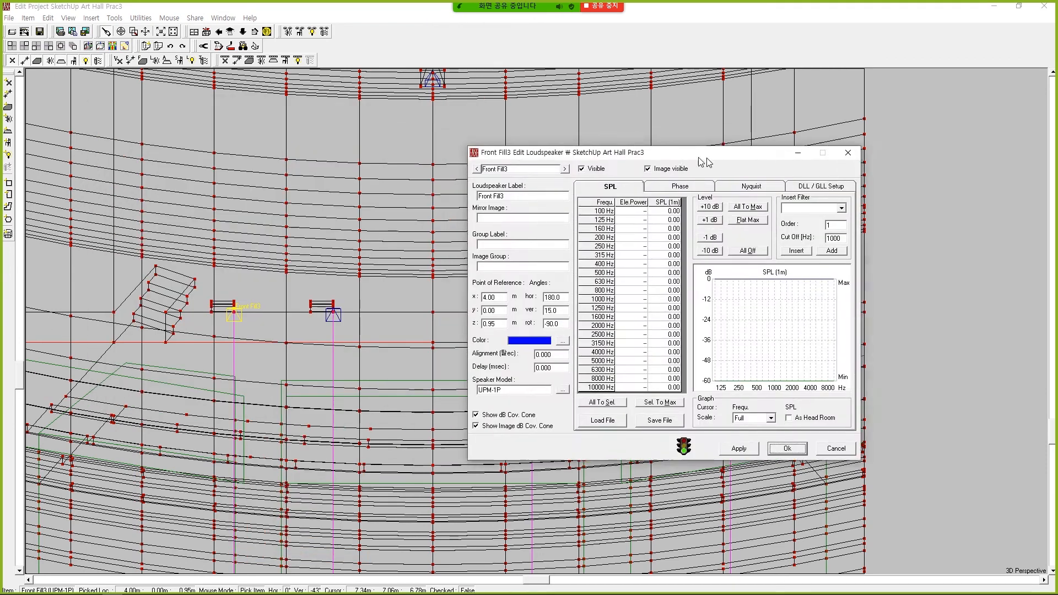
{"action": "double_click", "coordinate": [530, 301]}
{"action": "type", "text": "5"}
{"action": "key", "text": "Return"}
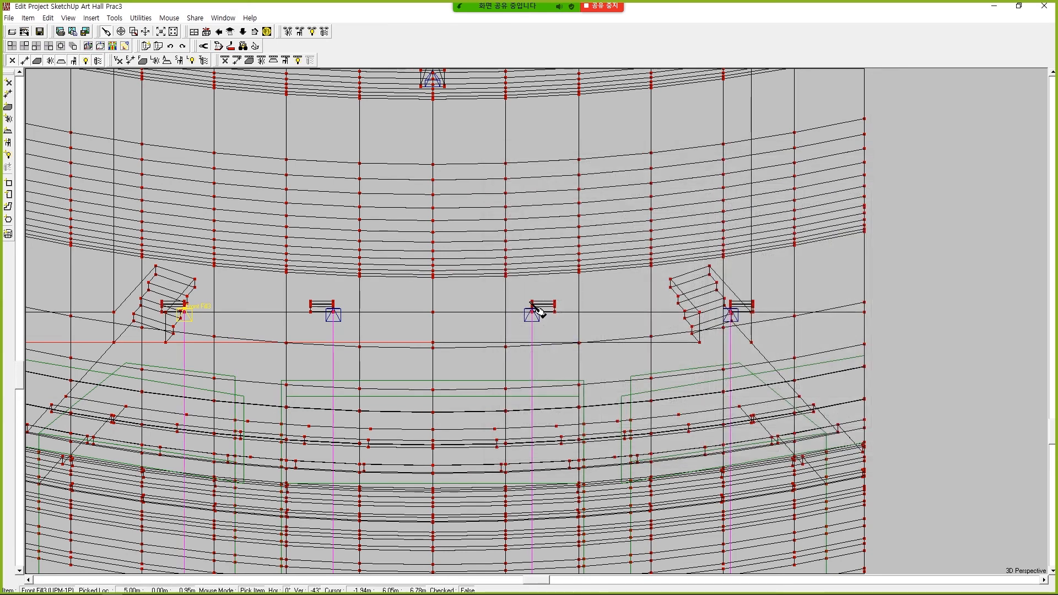
Set Front Fill3's x position to 4.5 m, keeping it just inside the stage stairs.
{"action": "right_click", "coordinate": [182, 313]}
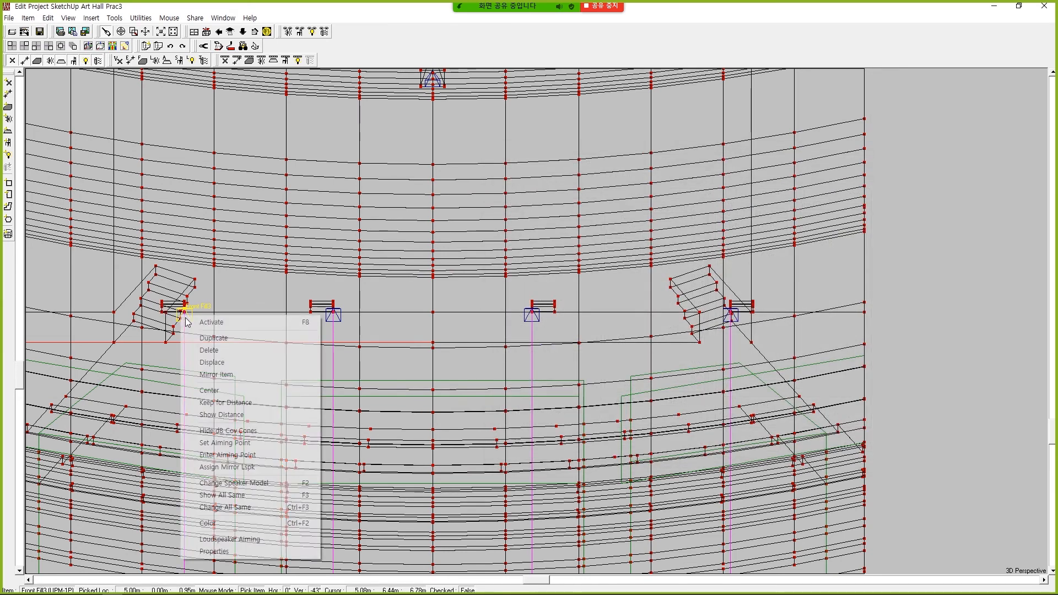
{"action": "left_click", "coordinate": [223, 540]}
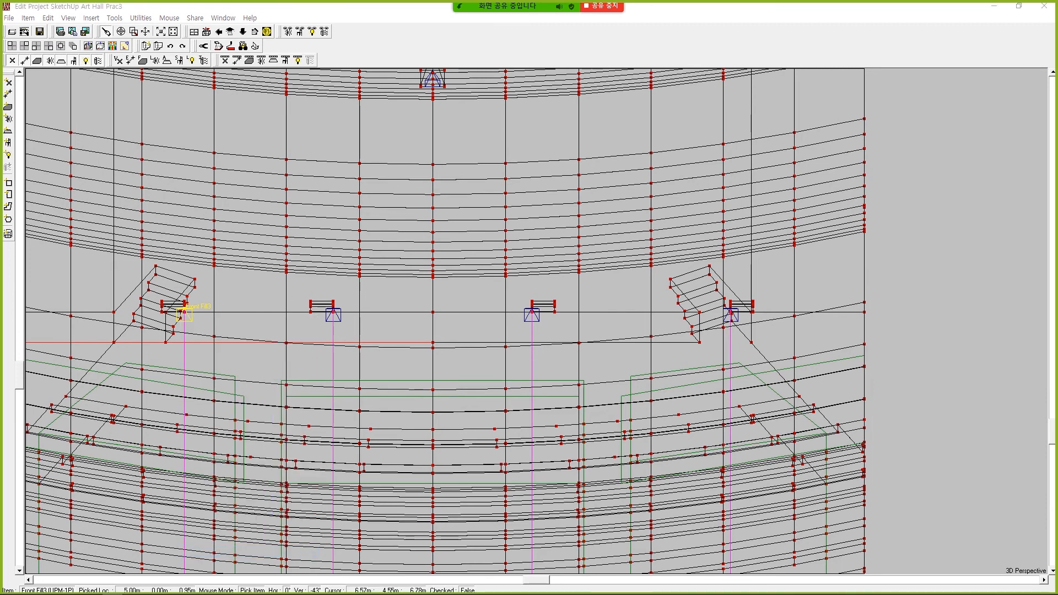
{"action": "left_click_drag", "start_coordinate": [623, 163], "coordinate": [771, 167]}
{"action": "double_click", "coordinate": [539, 306]}
{"action": "type", "text": "4.5"}
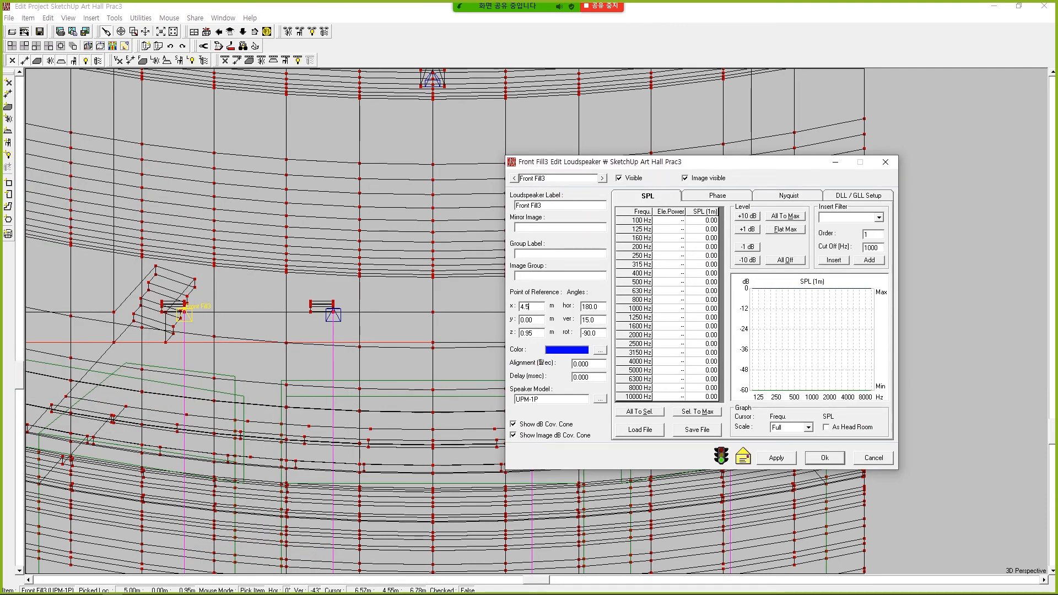
{"action": "key", "text": "Return"}
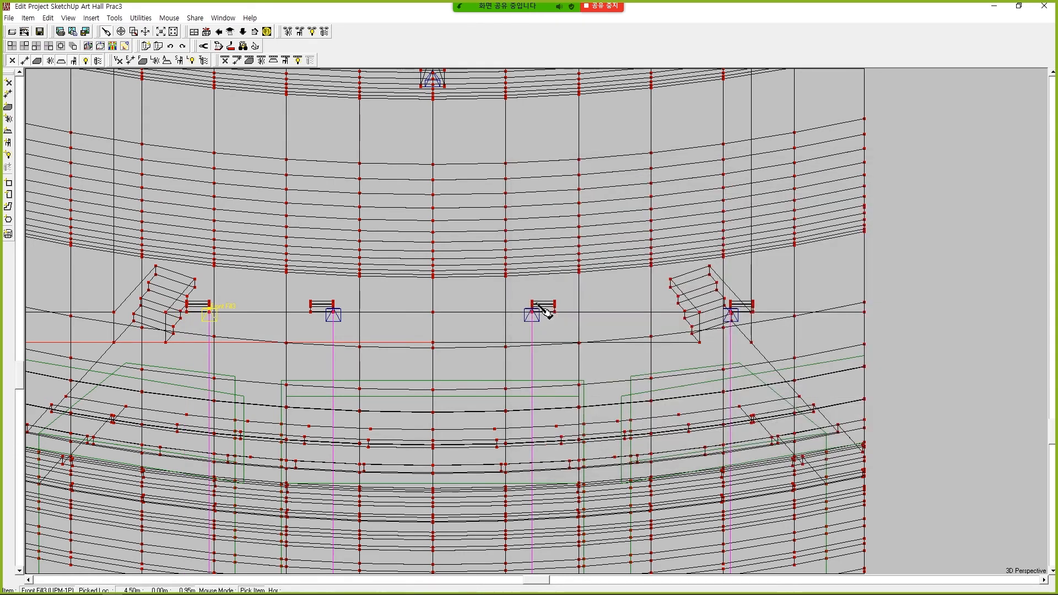
Set the x position of Front Fill1, the outer loudspeaker beside the opposite stage stairs, to -4.5 m.
{"action": "right_click", "coordinate": [749, 315]}
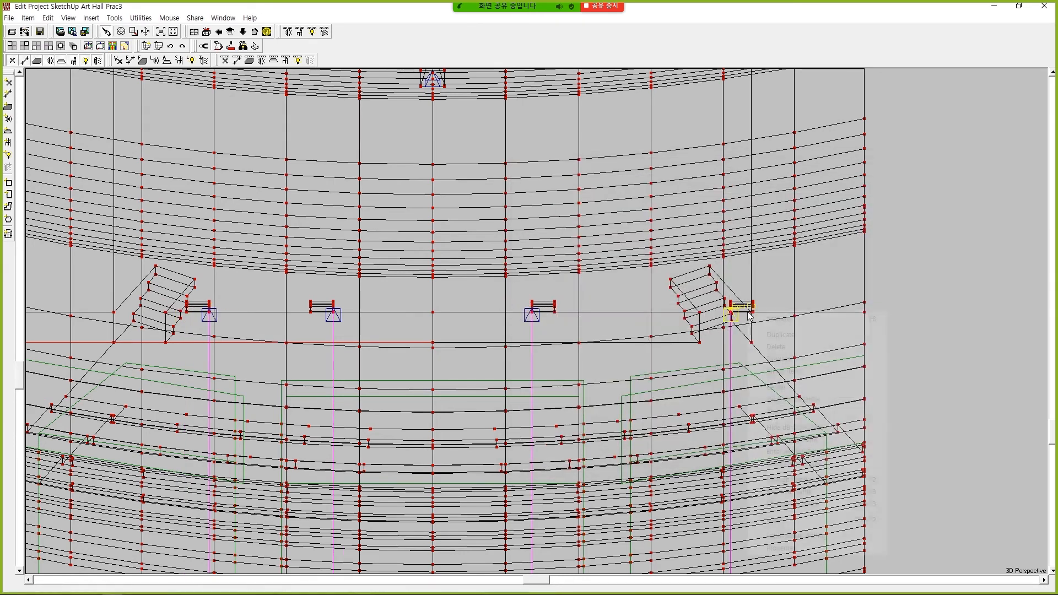
{"action": "left_click", "coordinate": [782, 547]}
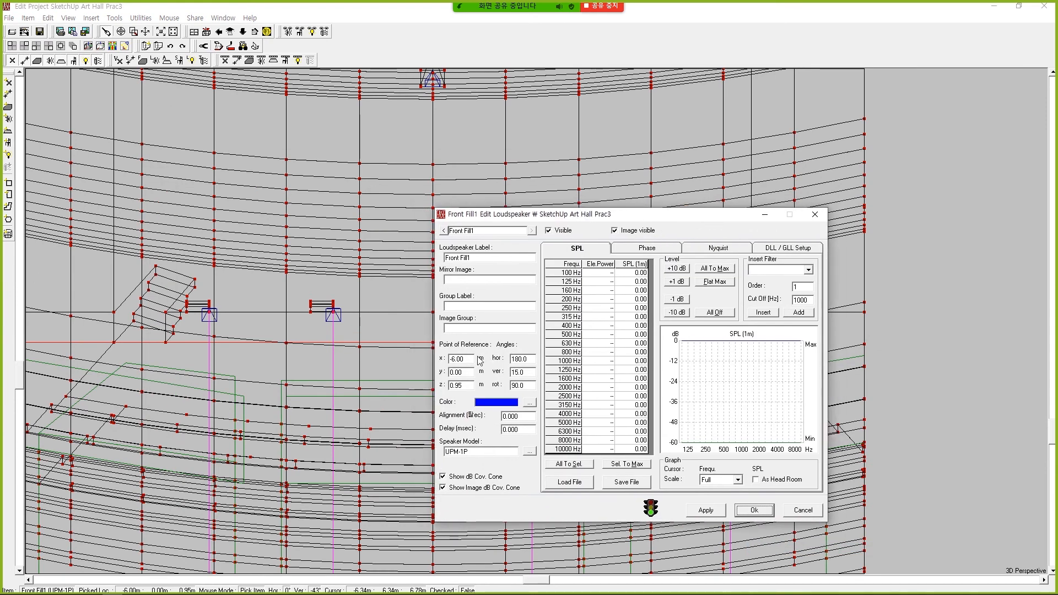
{"action": "left_click", "coordinate": [472, 359]}
{"action": "type", "text": "-4.5"}
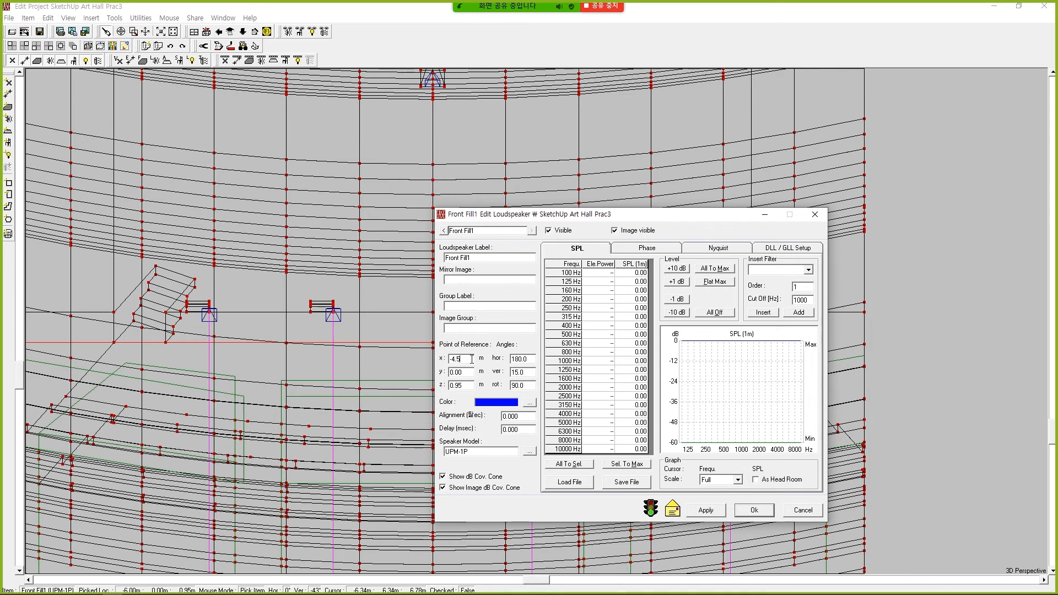
{"action": "left_click", "coordinate": [754, 510]}
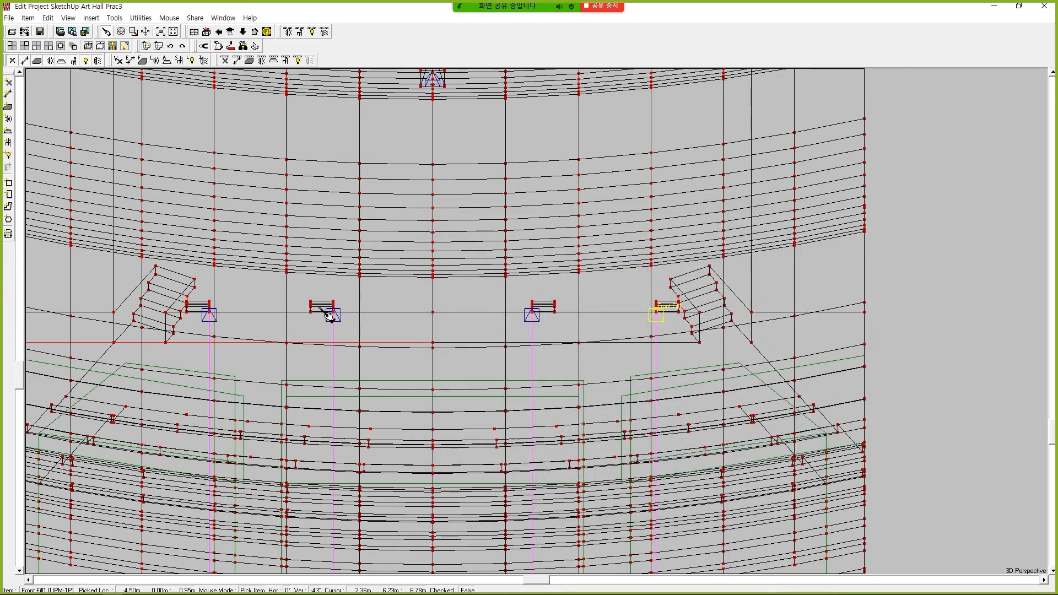
Set the x position of Front Fill2, the inner loudspeaker on the positive side of the centre line, to 1.5 m.
{"action": "left_click", "coordinate": [334, 318]}
{"action": "right_click", "coordinate": [331, 316]}
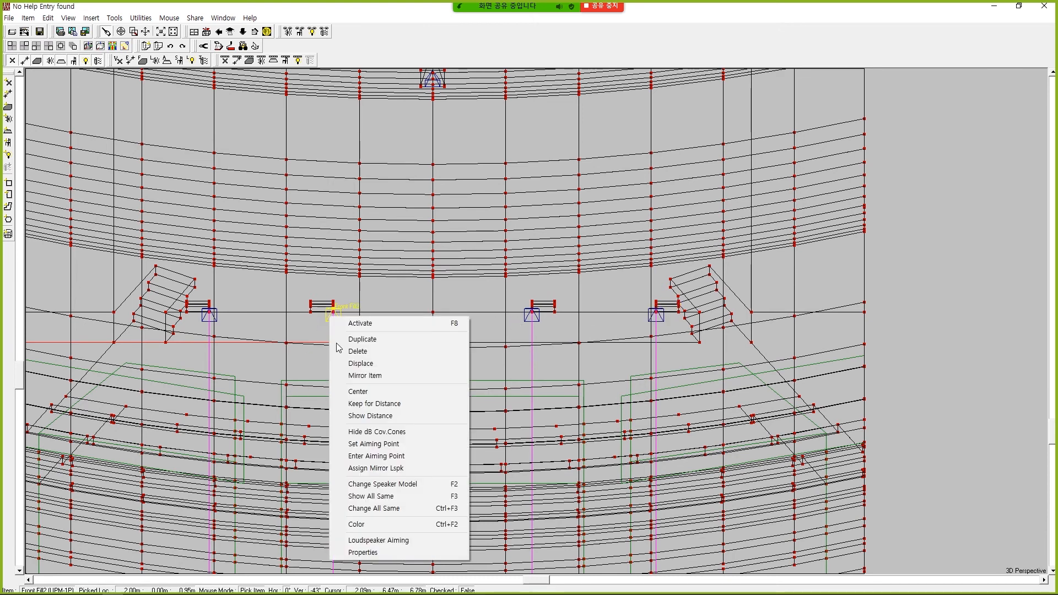
{"action": "left_click", "coordinate": [384, 551]}
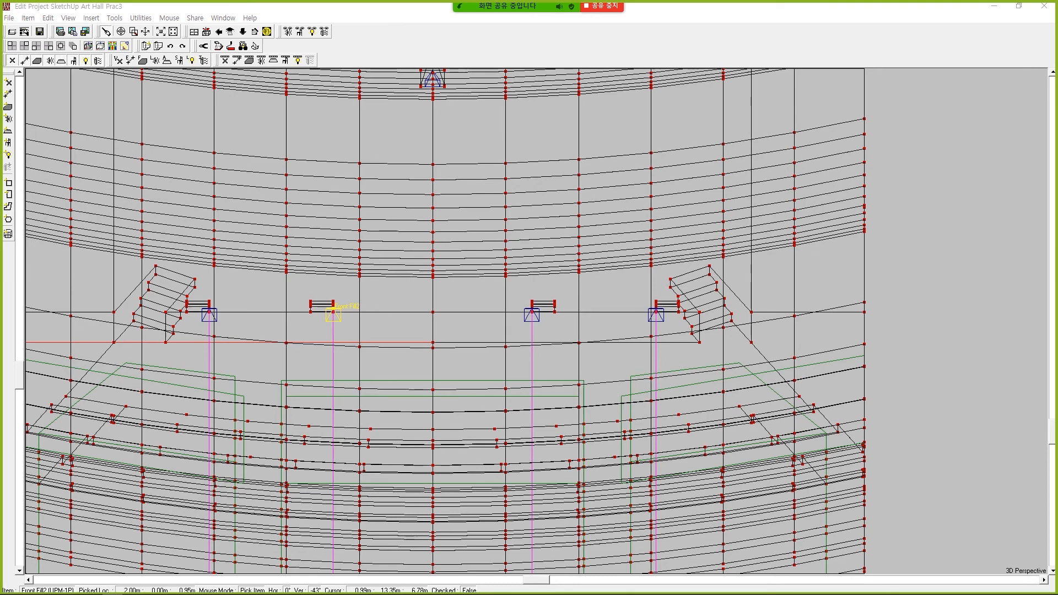
{"action": "double_click", "coordinate": [445, 423]}
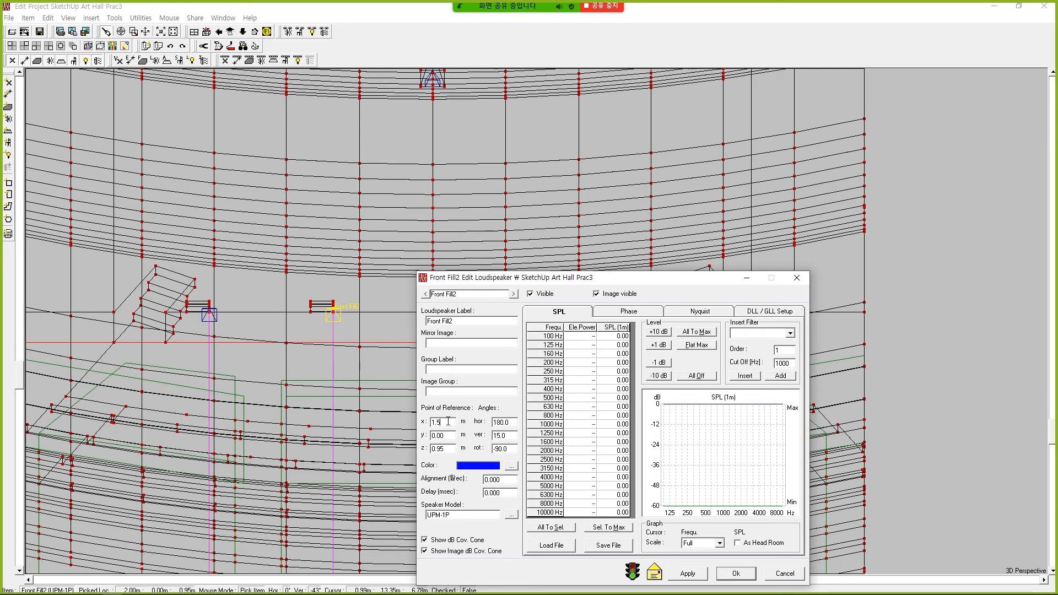
{"action": "left_click", "coordinate": [735, 573]}
Set the x position of Front Fill, the inner loudspeaker on the negative side of the centre line, to -1.5 m.
{"action": "right_click", "coordinate": [529, 317]}
{"action": "left_click", "coordinate": [570, 553]}
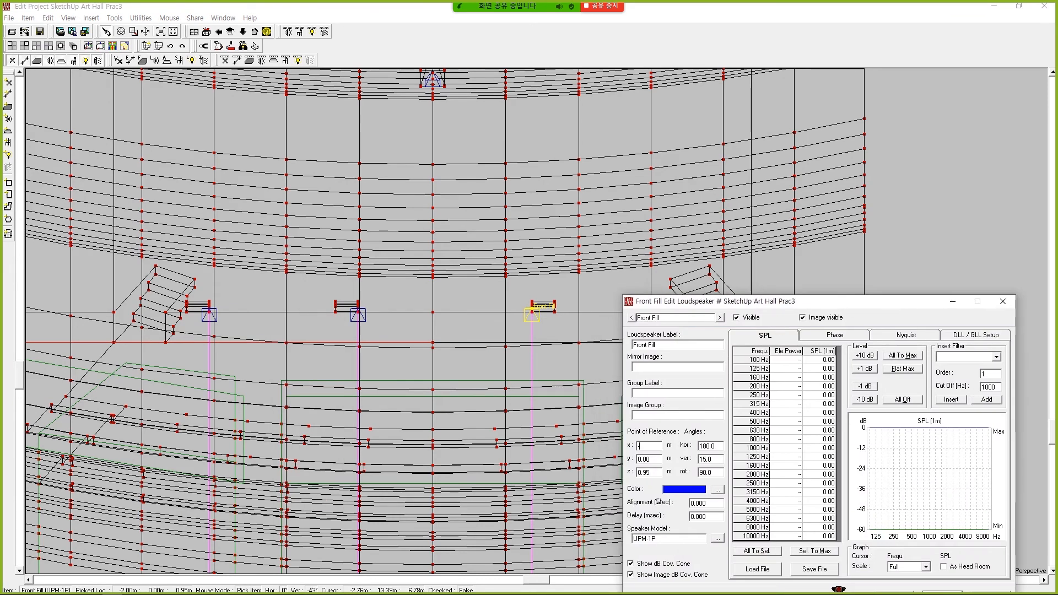
{"action": "type", "text": ".5"}
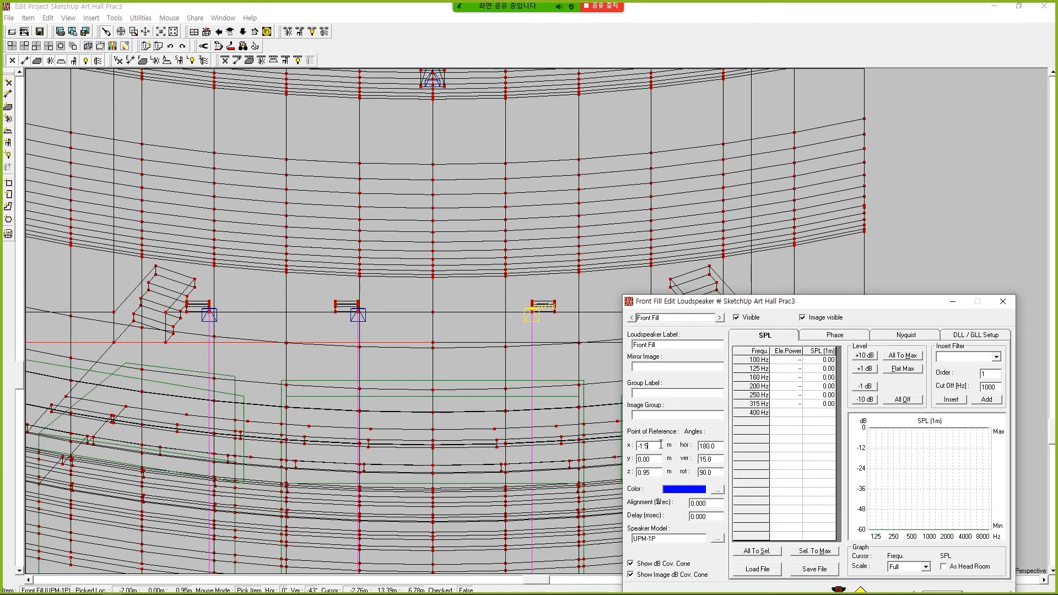
{"action": "key", "text": "Return"}
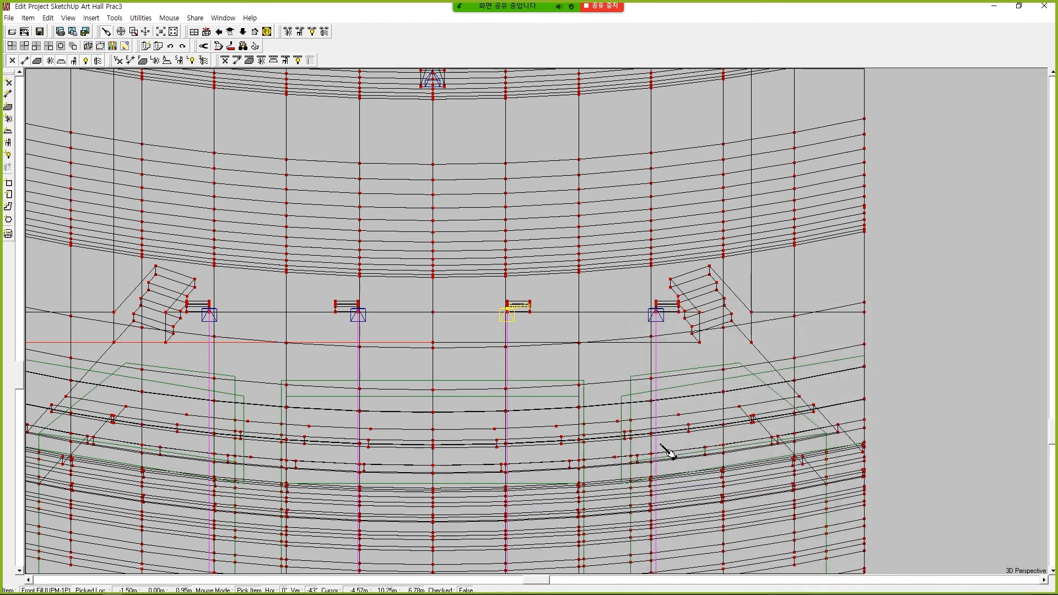
Save the project with its repositioned front fills and switch to the hall's Eyes window, maximized.
{"action": "scroll", "coordinate": [668, 451], "scroll_direction": "down", "scroll_amount": 2}
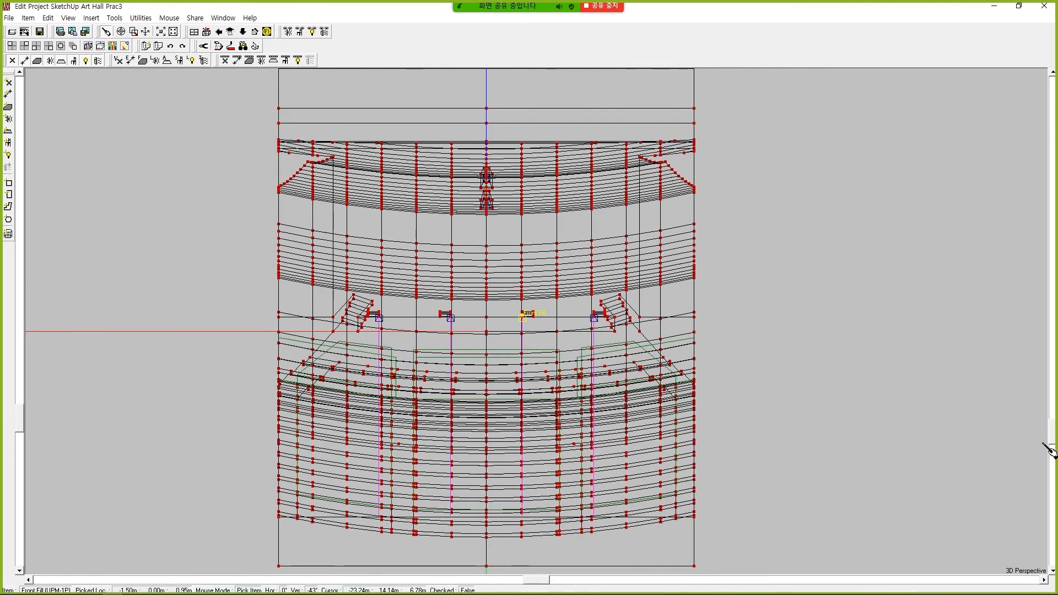
{"action": "left_click_drag", "start_coordinate": [1051, 449], "coordinate": [1051, 367]}
{"action": "left_click_drag", "start_coordinate": [531, 584], "coordinate": [700, 576]}
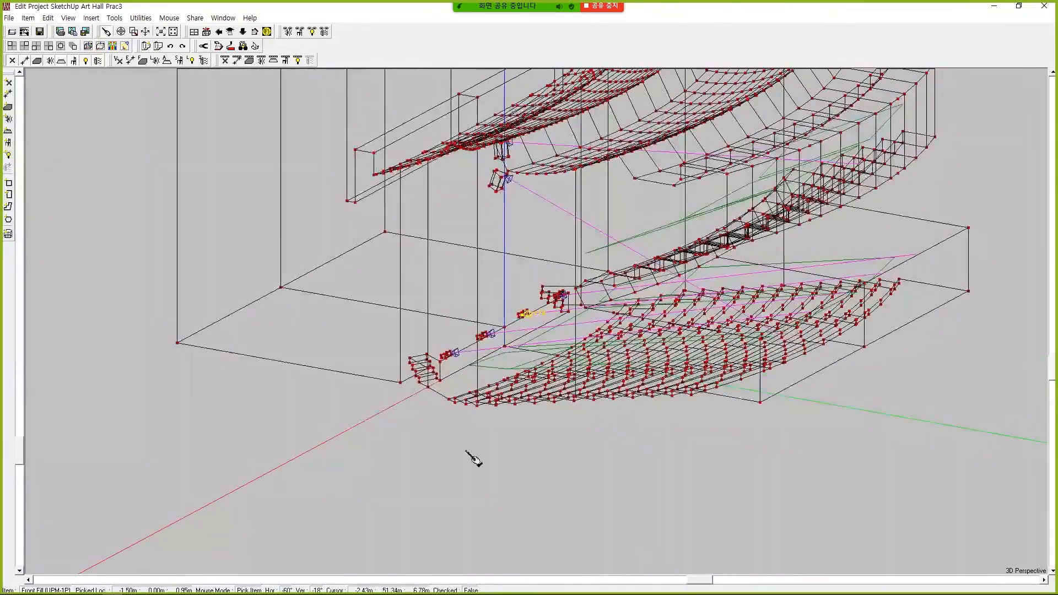
{"action": "left_click", "coordinate": [10, 19]}
{"action": "left_click", "coordinate": [39, 48]}
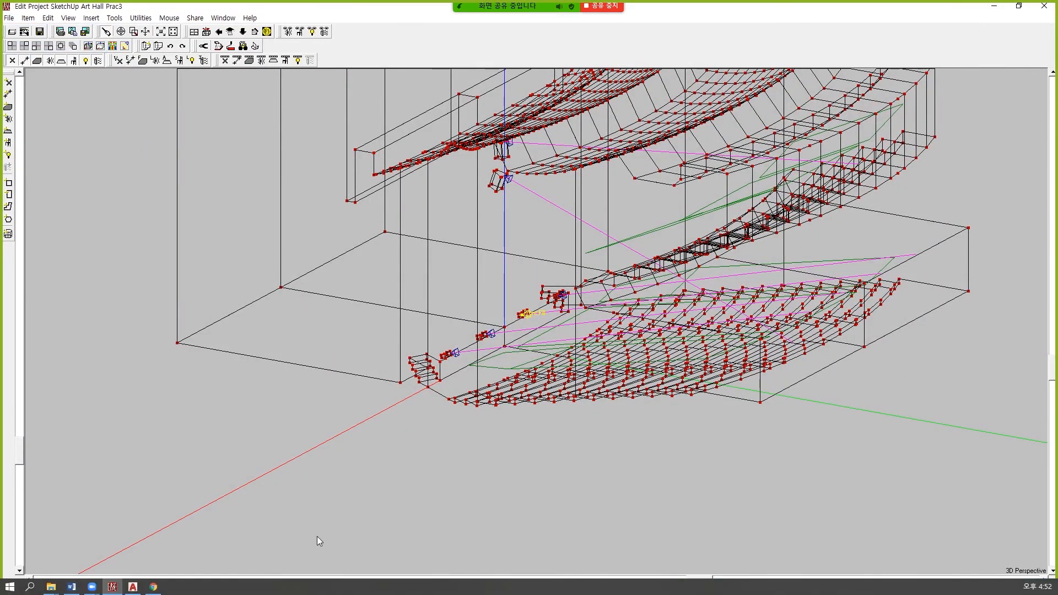
{"action": "mouse_move", "coordinate": [153, 586]}
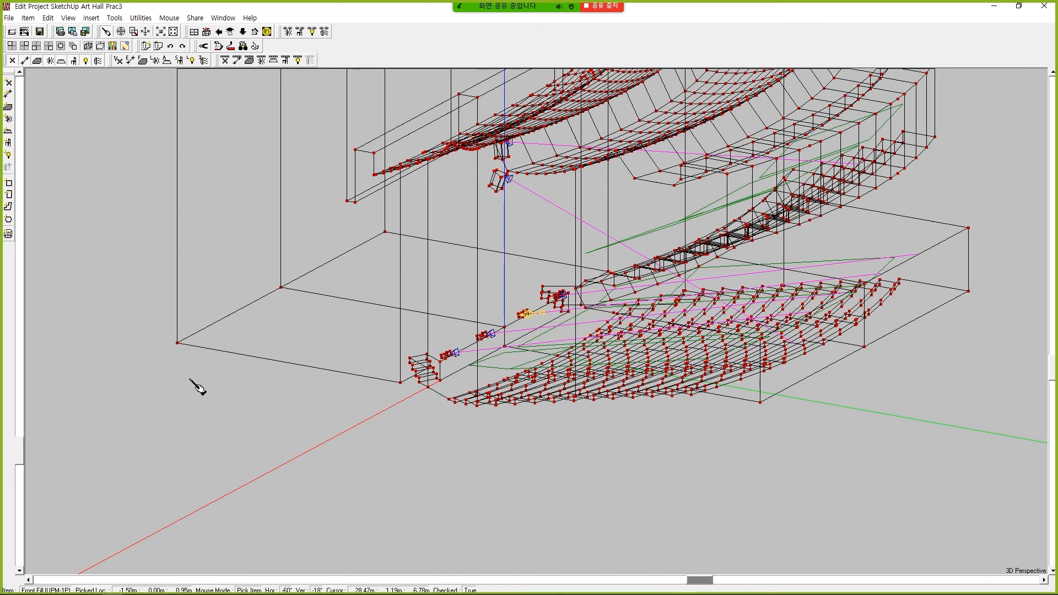
{"action": "left_click", "coordinate": [180, 589]}
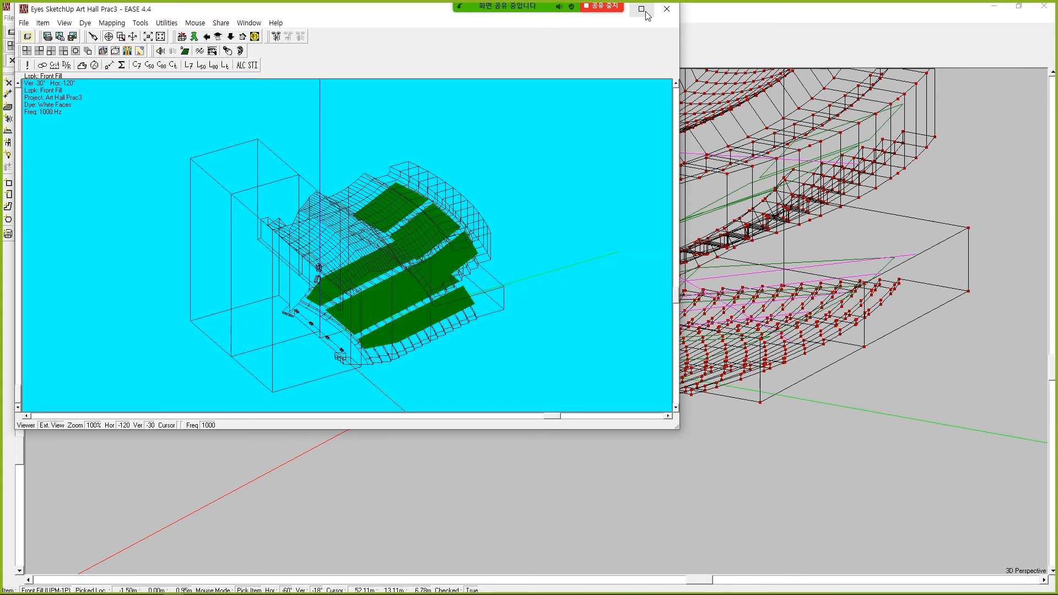
{"action": "left_click", "coordinate": [642, 9]}
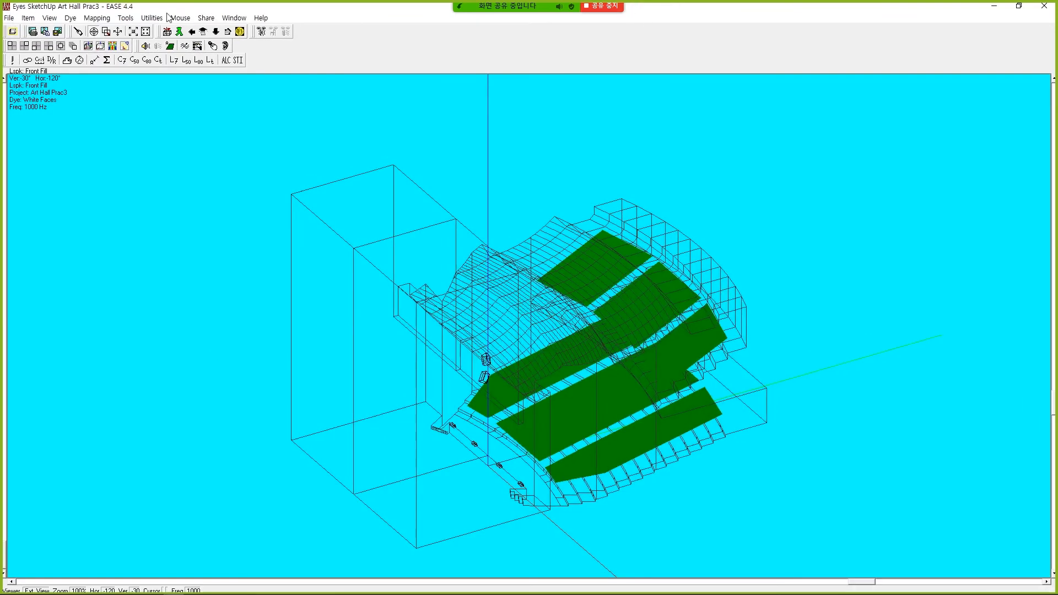
Start a standard mapping calculation and include the loudspeakers Front Fill, Front Fill1, Front Fill2 and Front Fill3.
{"action": "left_click", "coordinate": [97, 20]}
{"action": "left_click", "coordinate": [113, 33]}
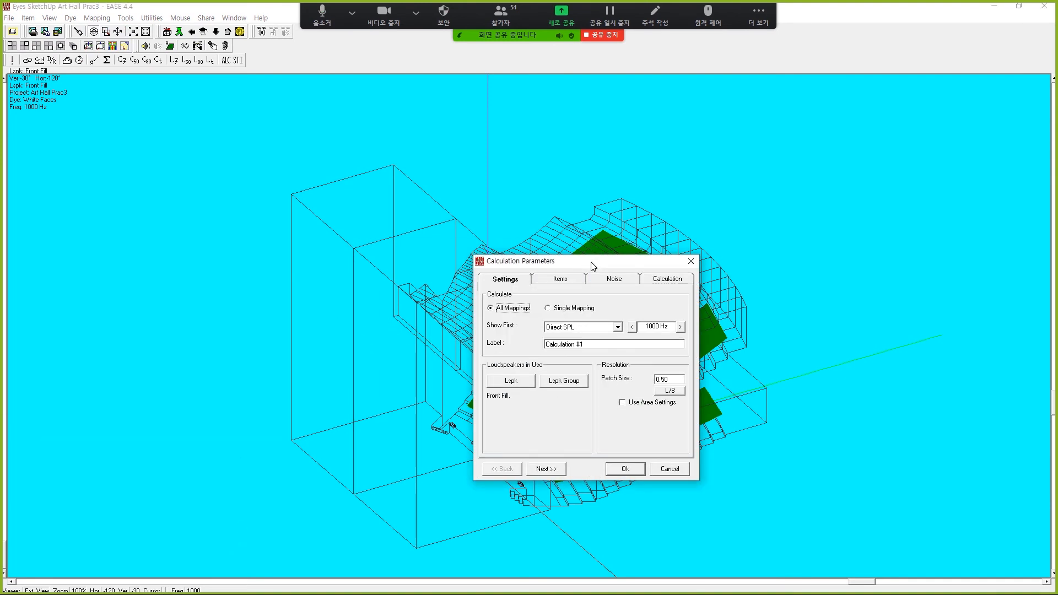
{"action": "left_click", "coordinate": [522, 382]}
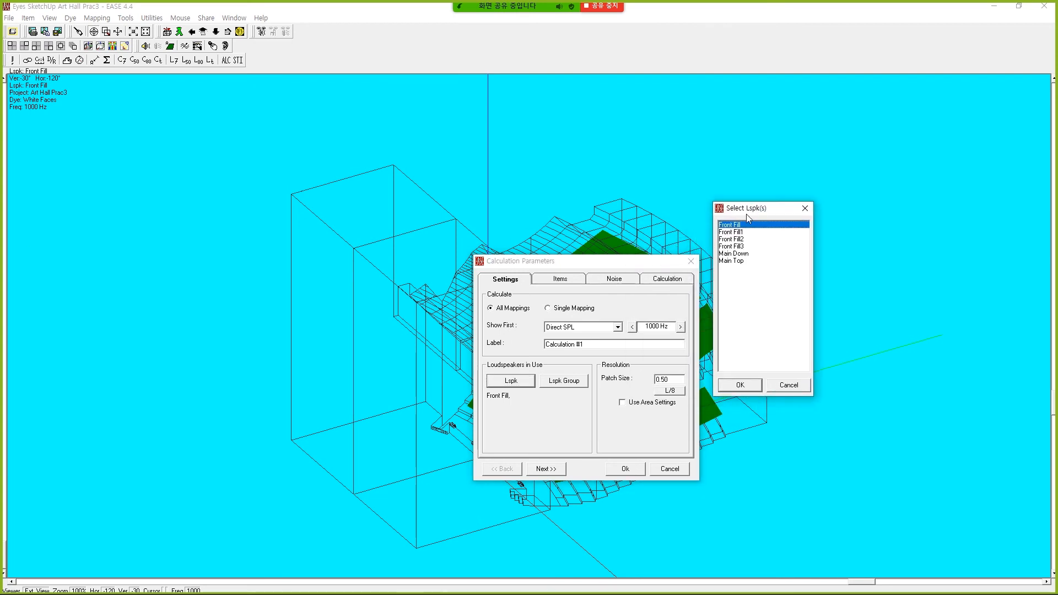
{"action": "left_click", "coordinate": [733, 232], "text": "ctrl"}
{"action": "left_click", "coordinate": [732, 239], "text": "ctrl"}
{"action": "left_click", "coordinate": [733, 247], "text": "ctrl"}
{"action": "left_click", "coordinate": [736, 380]}
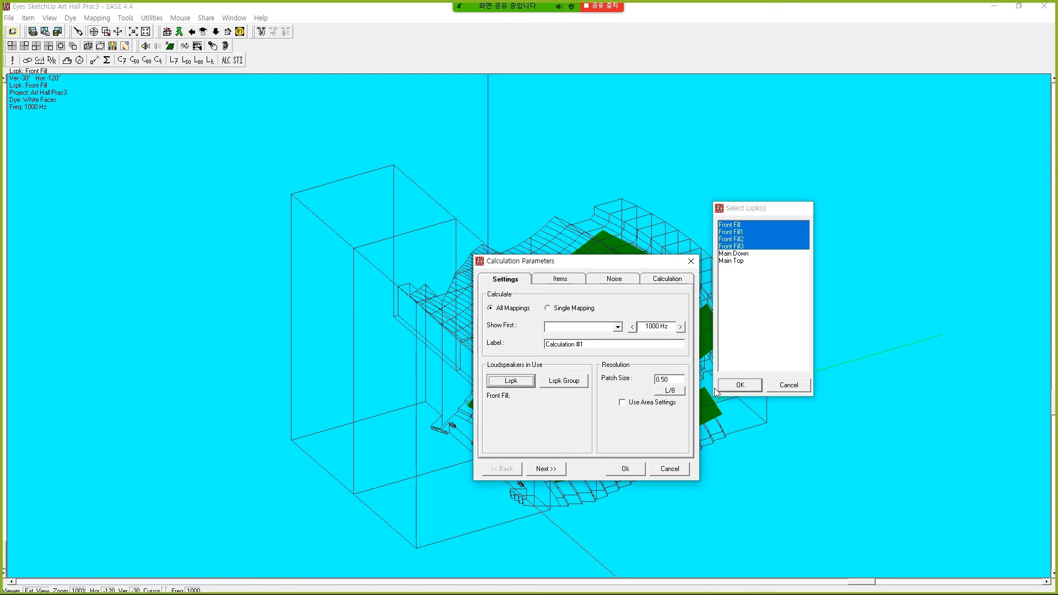
Keep the audience areas as the mapped items, raise the noise level to 40 dB in all bands and run the calculation.
{"action": "left_click", "coordinate": [552, 472]}
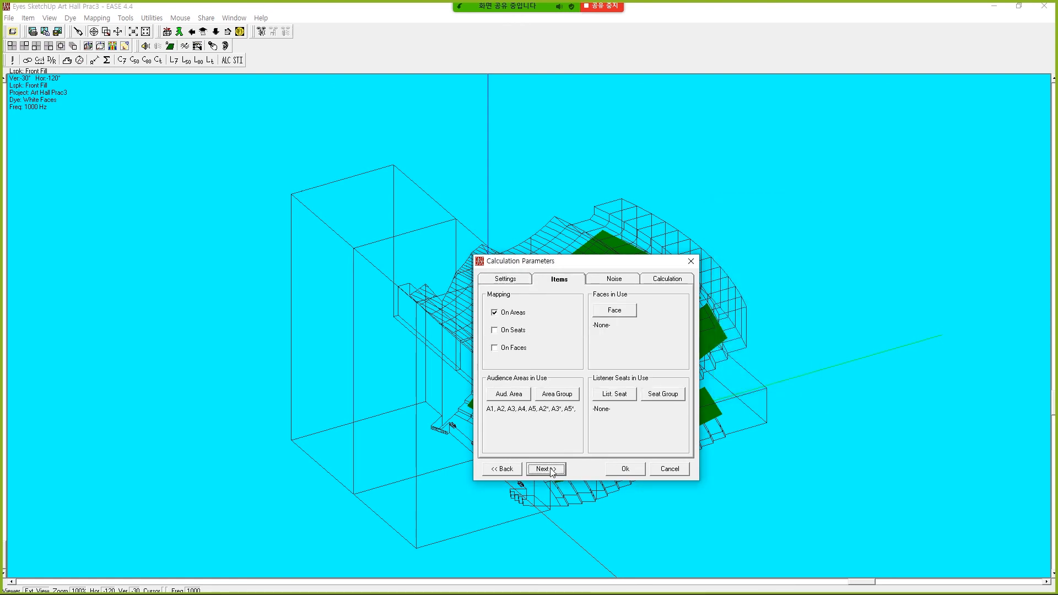
{"action": "left_click", "coordinate": [552, 472]}
{"action": "double_click", "coordinate": [610, 309]}
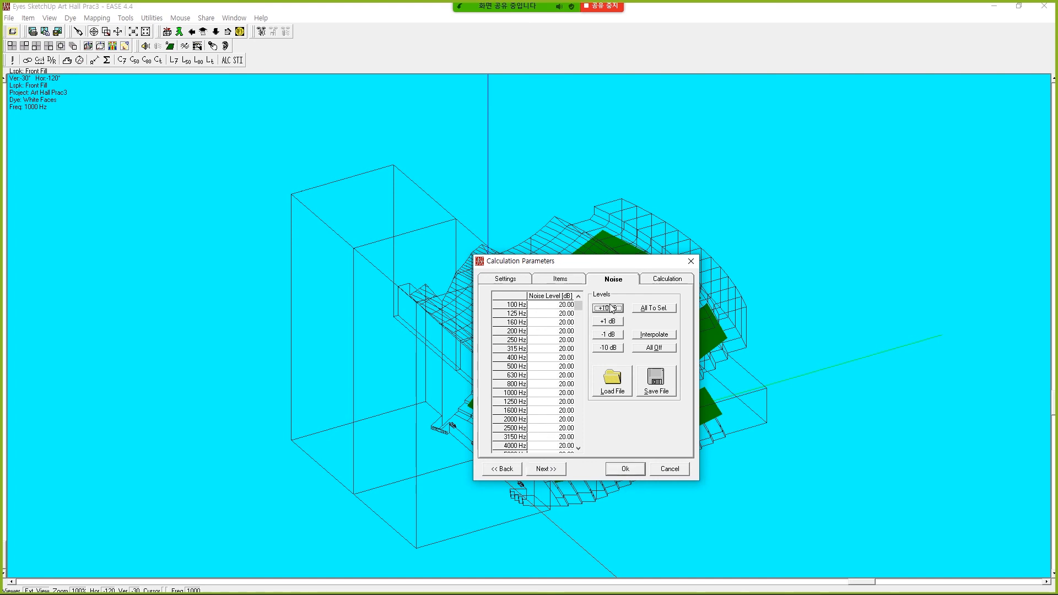
{"action": "left_click", "coordinate": [560, 474]}
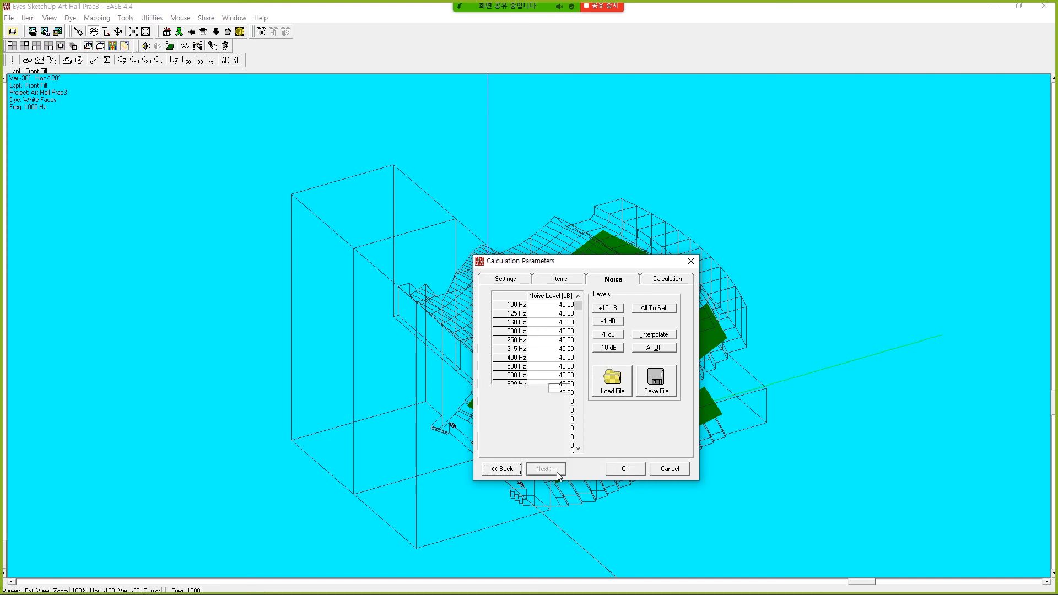
{"action": "left_click", "coordinate": [611, 468]}
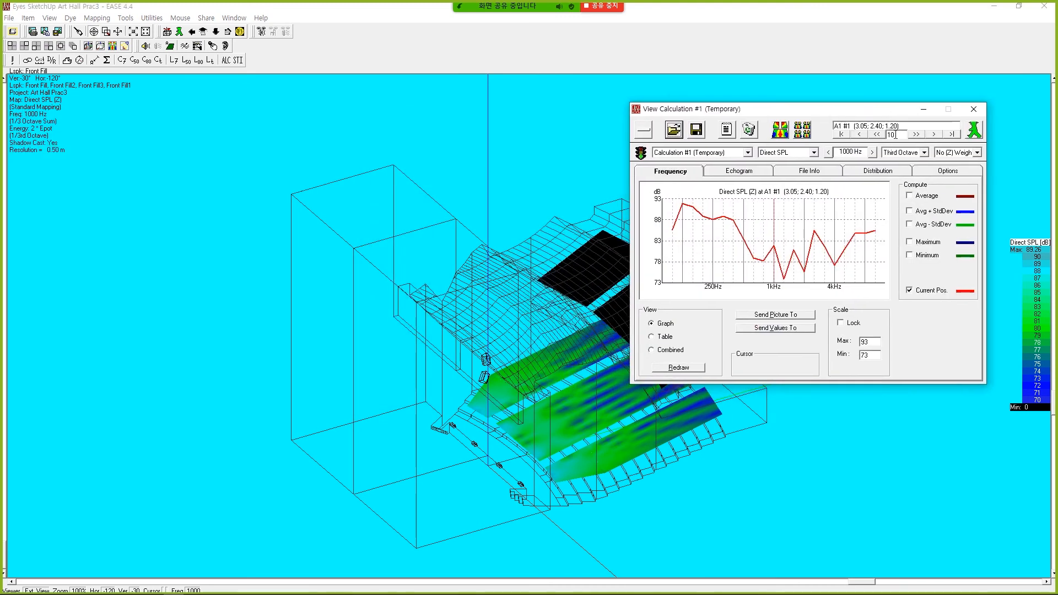
Switch the direct SPL result to one-octave bands at 4000 Hz and redraw the map with these settings.
{"action": "left_click", "coordinate": [924, 153]}
{"action": "left_click", "coordinate": [892, 172]}
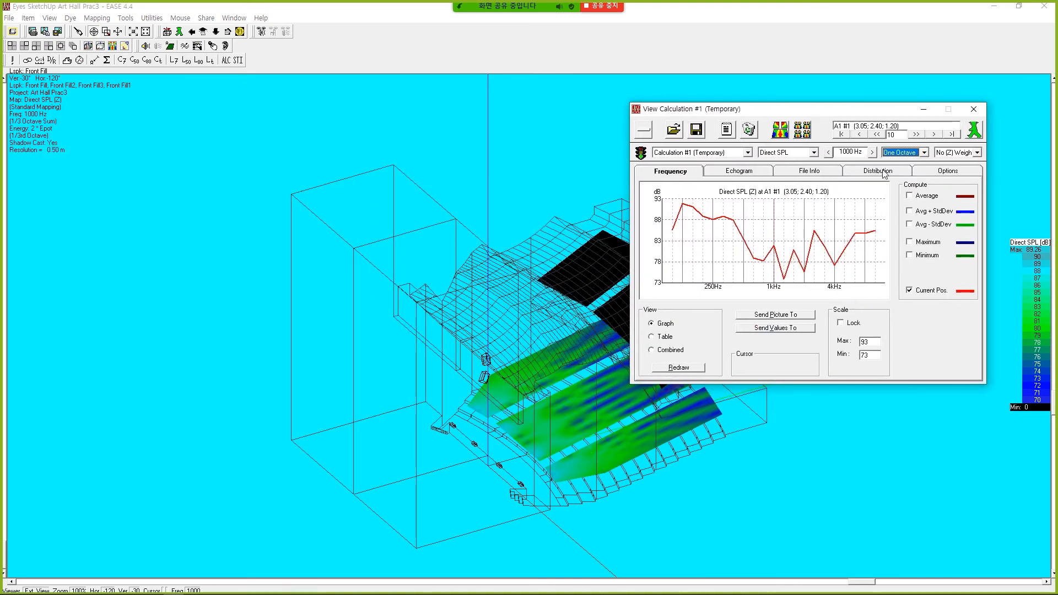
{"action": "left_click", "coordinate": [872, 153]}
{"action": "left_click", "coordinate": [872, 153]}
{"action": "left_click", "coordinate": [872, 152]}
{"action": "left_click", "coordinate": [872, 152]}
{"action": "left_click", "coordinate": [872, 153]}
{"action": "left_click", "coordinate": [871, 153]}
{"action": "left_click", "coordinate": [787, 132]}
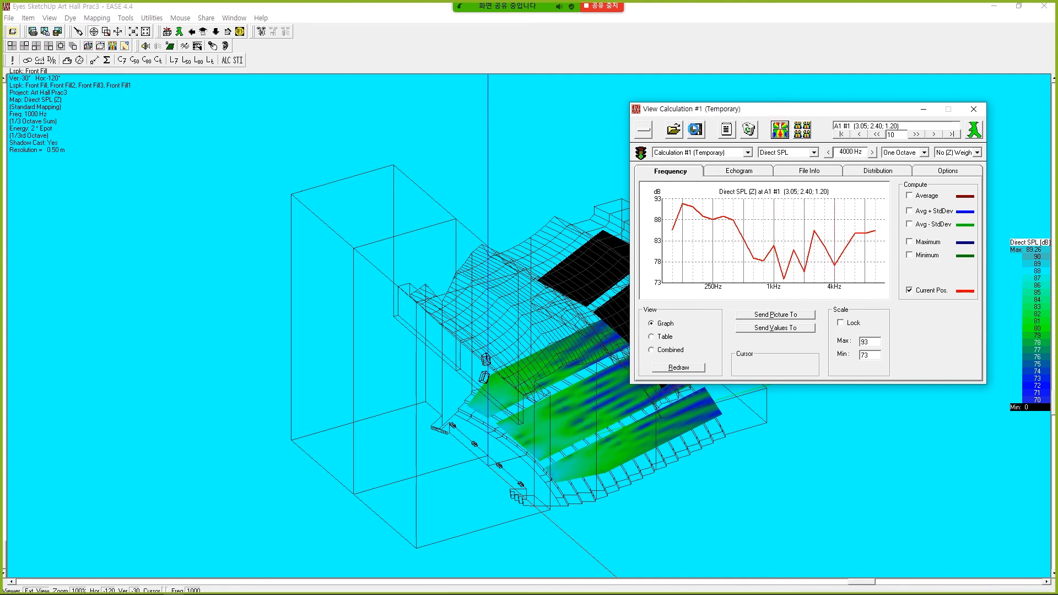
Collapse the calculation window and examine the 4000 Hz direct SPL coverage of the front seats from the side and close up.
{"action": "left_click", "coordinate": [643, 131]}
{"action": "left_click_drag", "start_coordinate": [811, 110], "coordinate": [808, 79]}
{"action": "left_click_drag", "start_coordinate": [862, 582], "coordinate": [655, 582]}
{"action": "left_click_drag", "start_coordinate": [774, 555], "coordinate": [808, 546]}
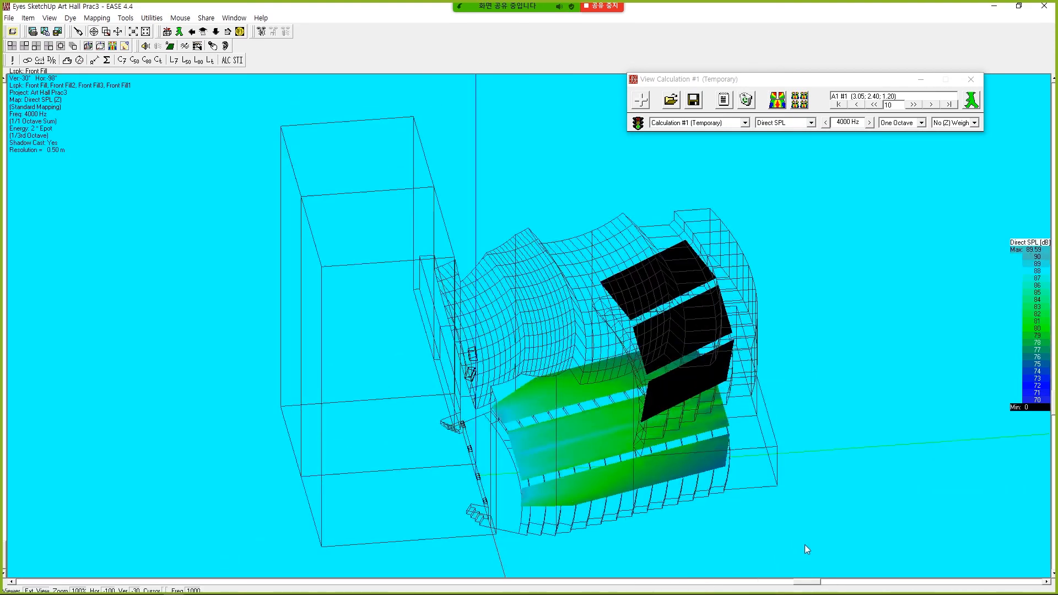
{"action": "scroll", "coordinate": [522, 427], "scroll_direction": "up", "scroll_amount": 2}
{"action": "middle_click", "coordinate": [523, 427]}
{"action": "scroll", "coordinate": [489, 459], "scroll_direction": "down", "scroll_amount": 1}
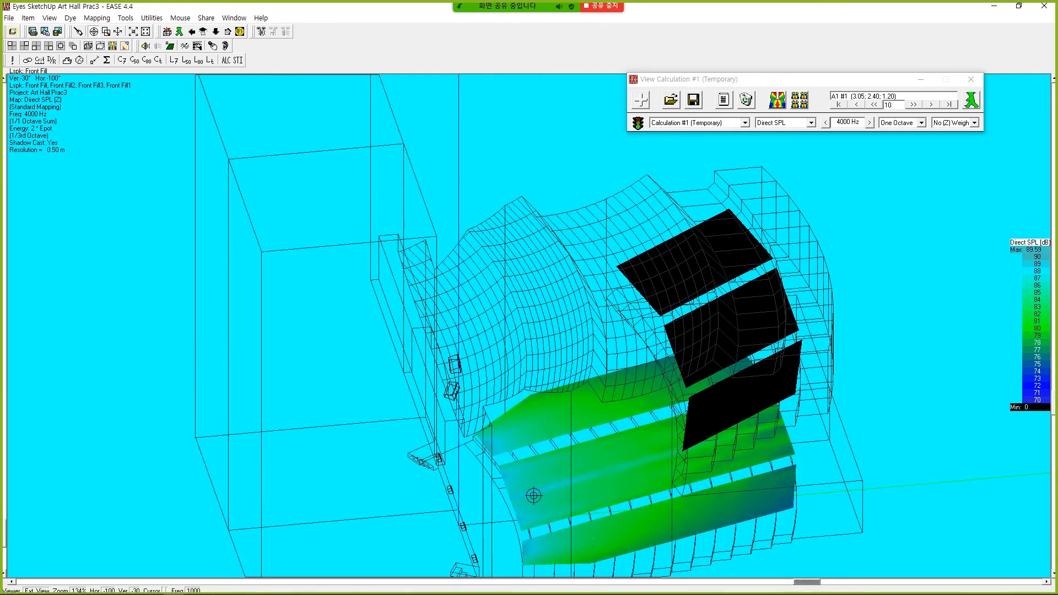
{"action": "scroll", "coordinate": [509, 477], "scroll_direction": "up", "scroll_amount": 1}
{"action": "scroll", "coordinate": [512, 479], "scroll_direction": "down", "scroll_amount": 1}
{"action": "scroll", "coordinate": [537, 461], "scroll_direction": "down", "scroll_amount": 2}
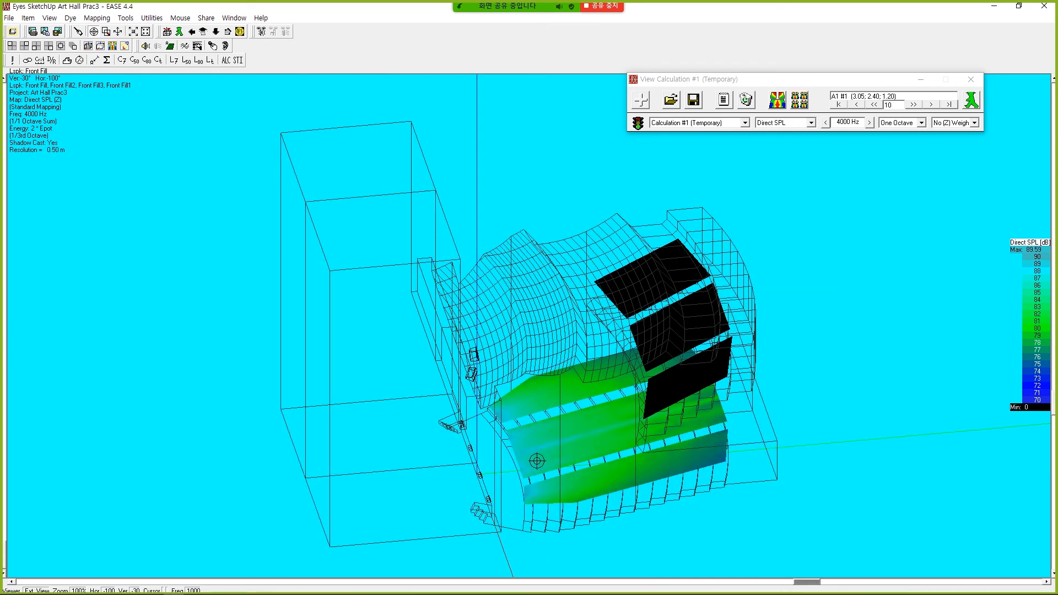
Check the distribution of the 4000 Hz direct SPL values, then close the calculation results.
{"action": "left_click", "coordinate": [641, 100]}
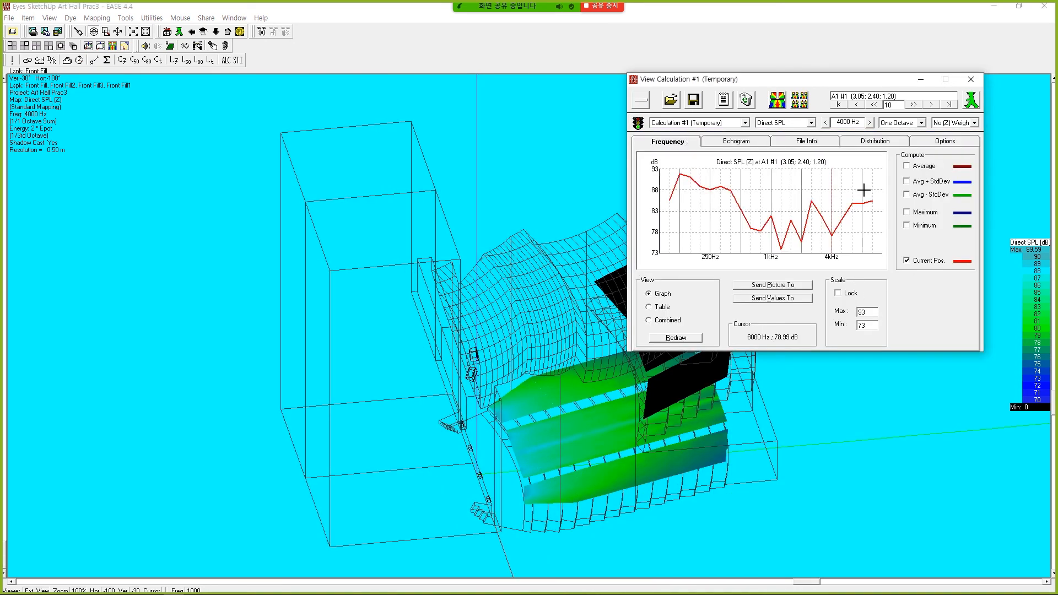
{"action": "left_click", "coordinate": [868, 144]}
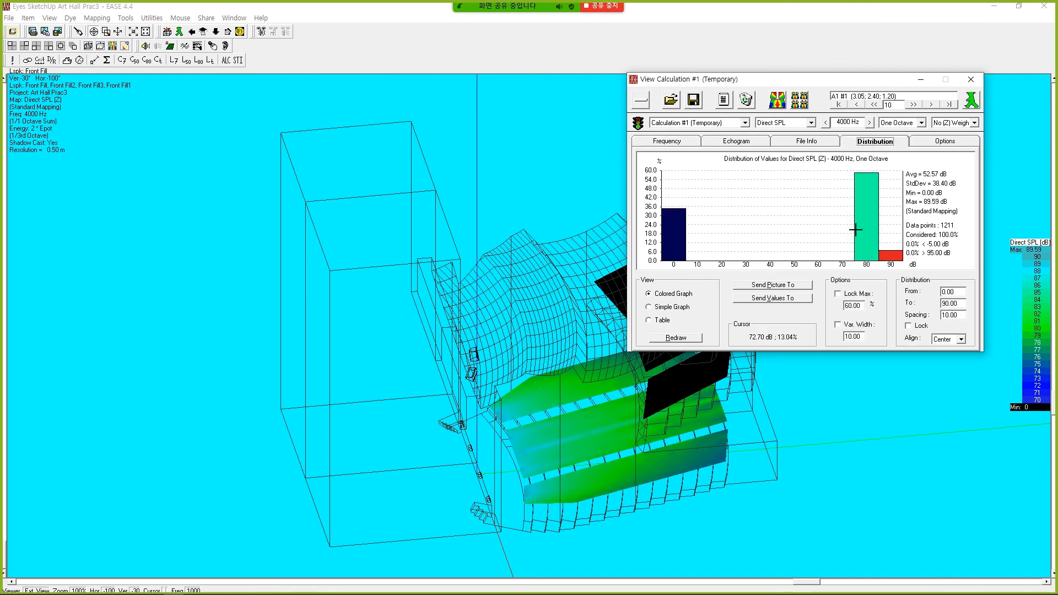
{"action": "left_click", "coordinate": [970, 80]}
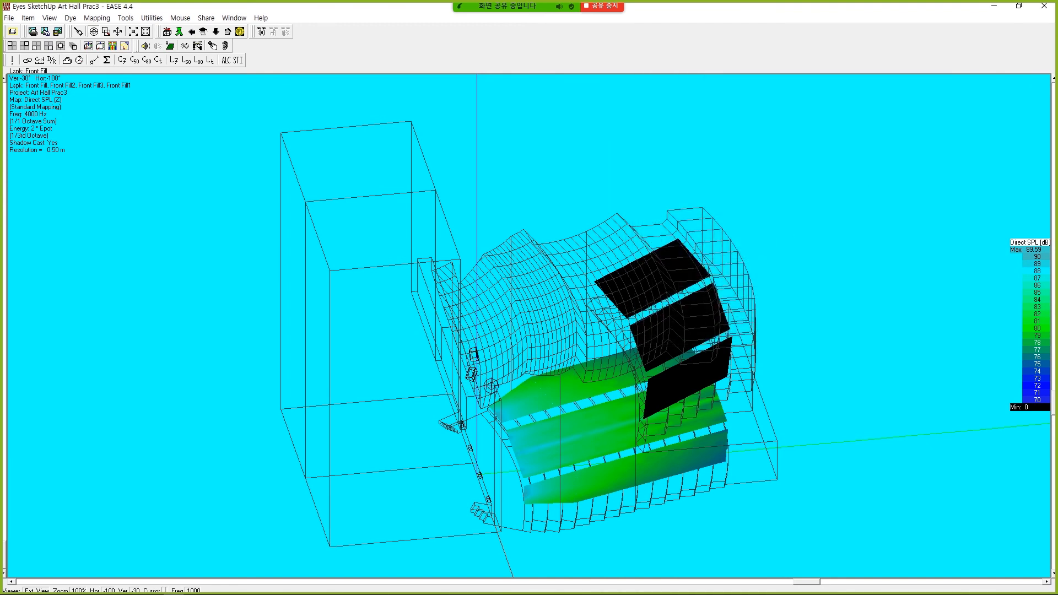
Start a new standard mapping calculation for all mappings and open its loudspeaker selection.
{"action": "left_click", "coordinate": [105, 20]}
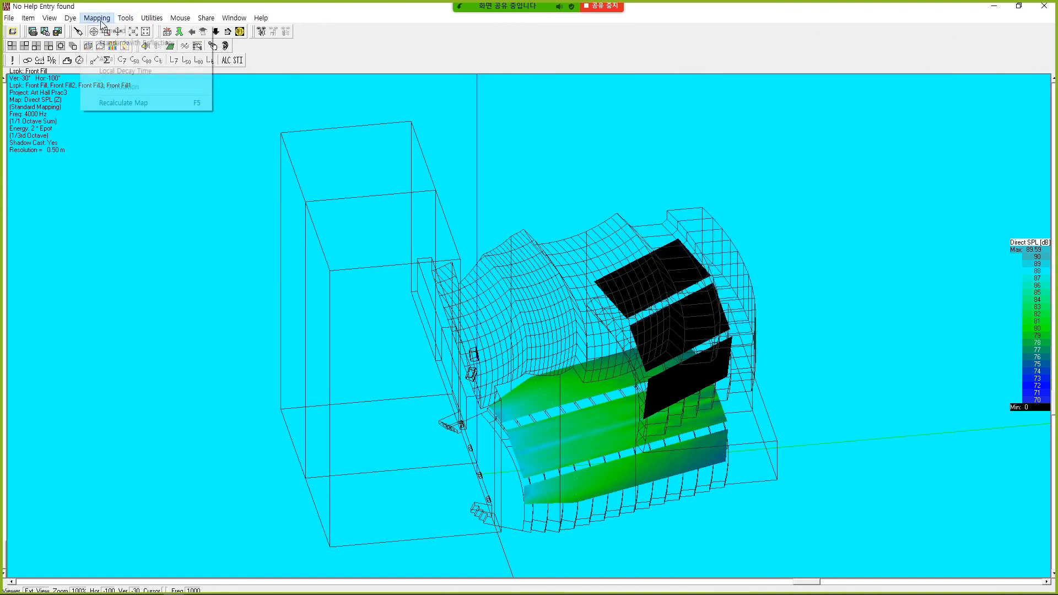
{"action": "left_click", "coordinate": [107, 34]}
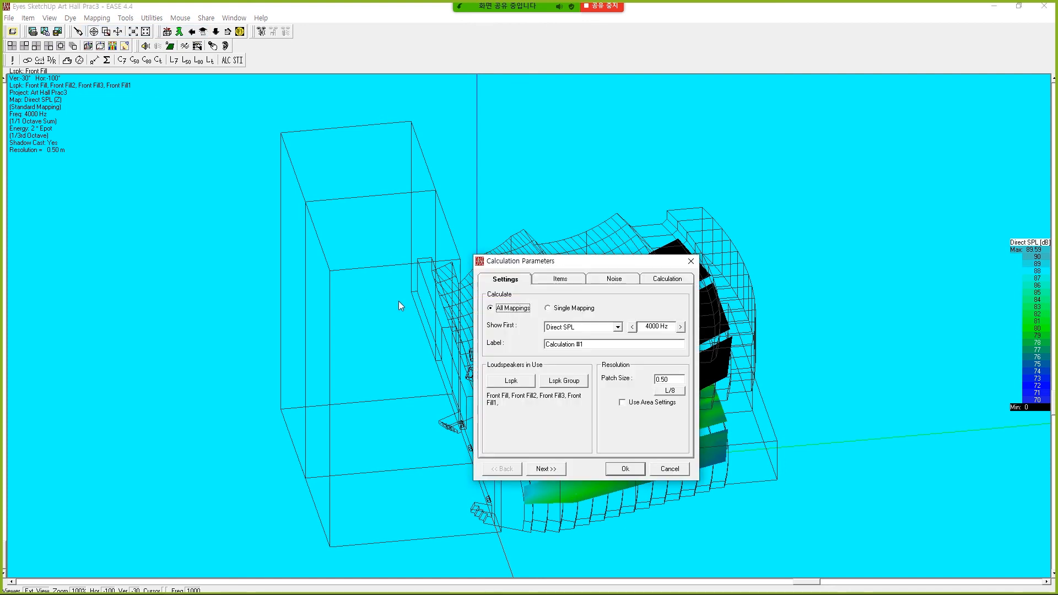
{"action": "left_click", "coordinate": [547, 469]}
{"action": "left_click", "coordinate": [511, 470]}
{"action": "left_click", "coordinate": [511, 381]}
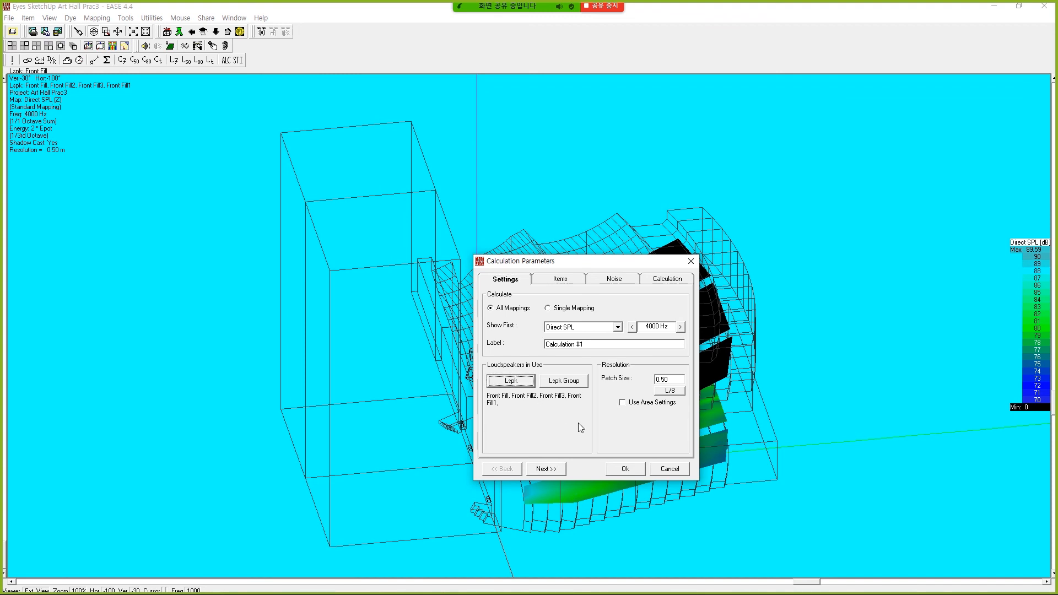
Select Front Fill, Front Fill1, Front Fill2, Front Fill3, Main Down and Main Top as the loudspeakers in use for the mapping.
{"action": "left_click", "coordinate": [45, 215]}
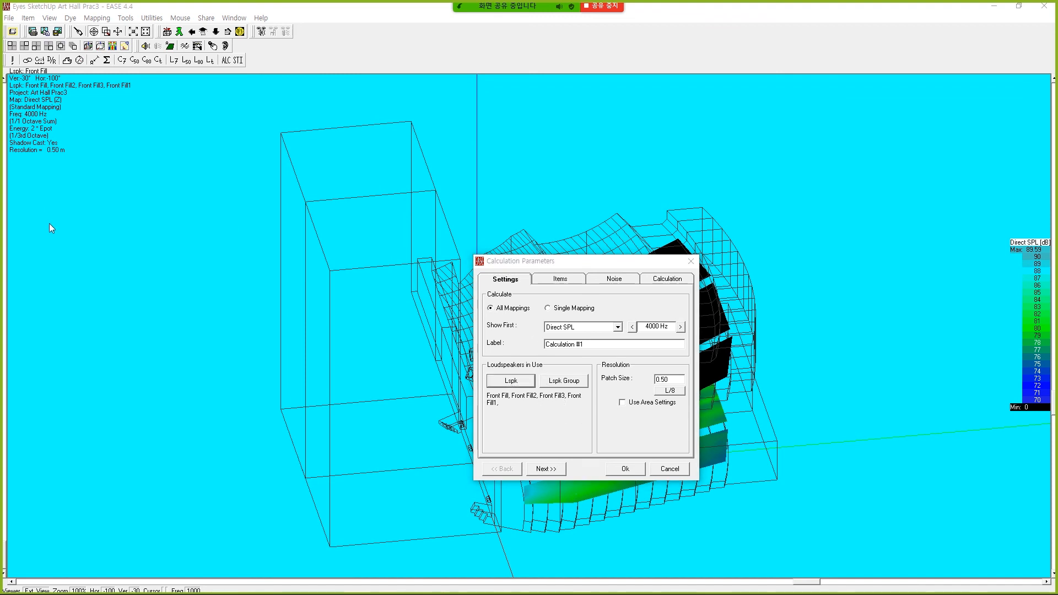
{"action": "left_click_drag", "start_coordinate": [1, 138], "coordinate": [801, 156]}
{"action": "left_click", "coordinate": [802, 189], "text": "shift"}
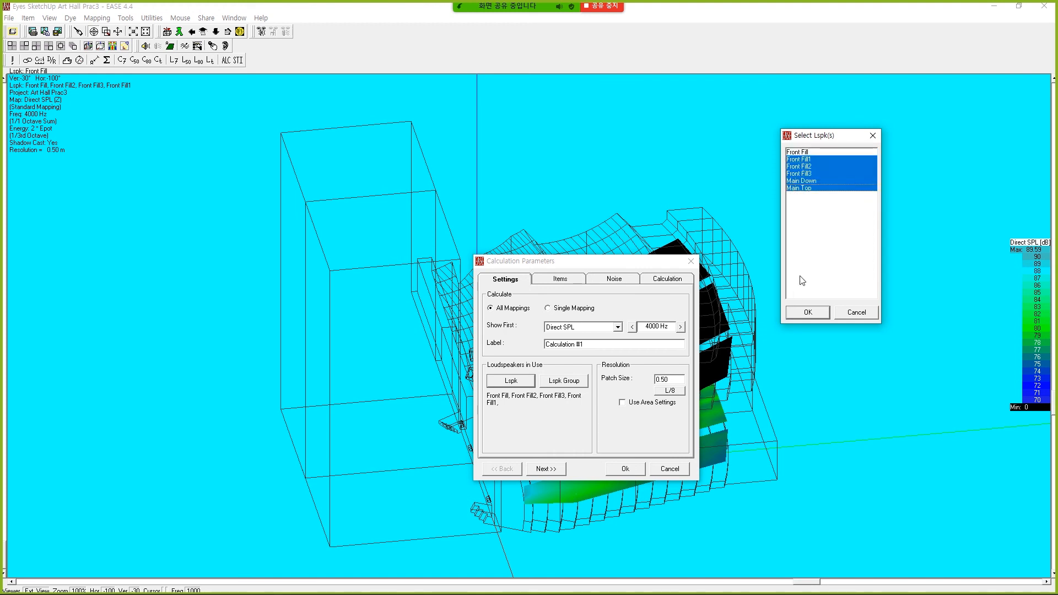
{"action": "left_click", "coordinate": [797, 152]}
{"action": "left_click", "coordinate": [803, 188], "text": "ctrl"}
{"action": "left_click", "coordinate": [803, 182], "text": "ctrl"}
{"action": "left_click", "coordinate": [801, 173], "text": "ctrl"}
{"action": "left_click", "coordinate": [800, 167], "text": "ctrl"}
{"action": "left_click", "coordinate": [800, 159], "text": "ctrl"}
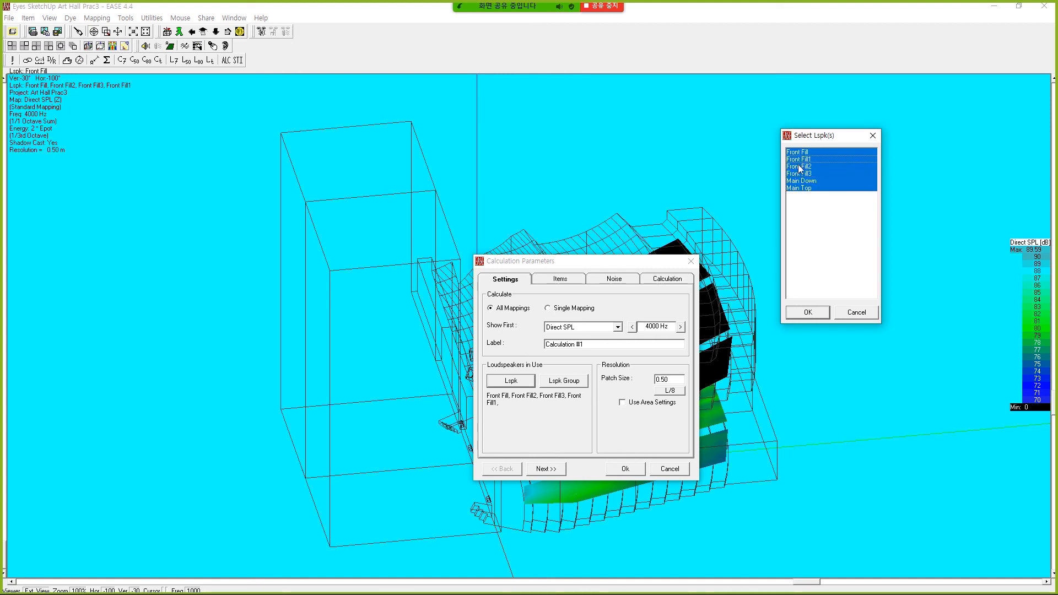
{"action": "left_click", "coordinate": [808, 312]}
Keep the items, noise and calculation settings, with shadow mapping and 1/3rd-octave interference sum, and run the calculation.
{"action": "left_click", "coordinate": [554, 474]}
{"action": "left_click", "coordinate": [553, 473]}
{"action": "left_click", "coordinate": [554, 472]}
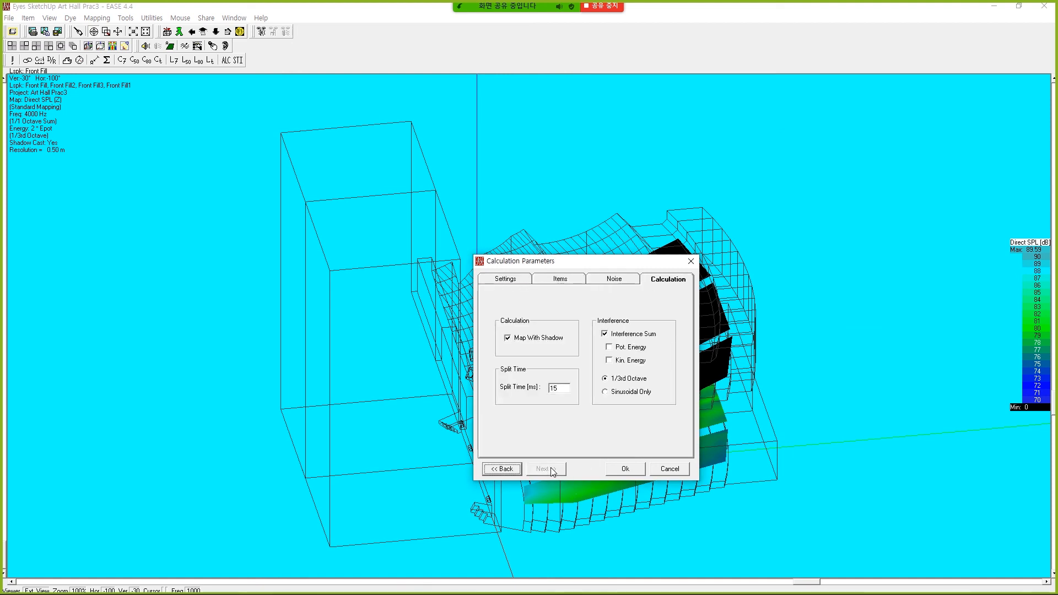
{"action": "left_click", "coordinate": [624, 468]}
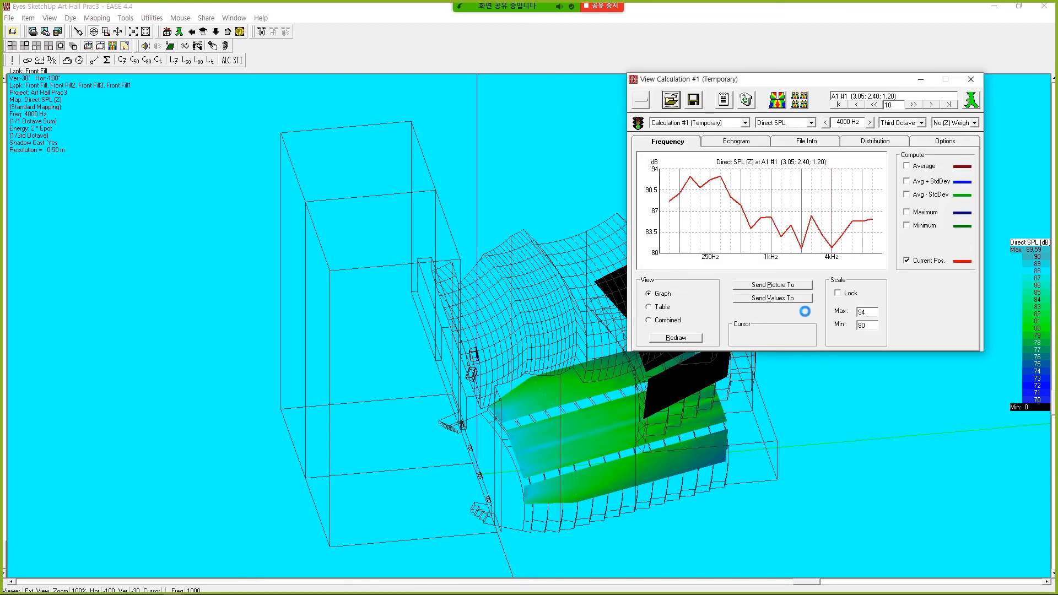
Redraw the 4000 Hz direct SPL map in one-octave bands and check the distribution of its values.
{"action": "left_click", "coordinate": [922, 123]}
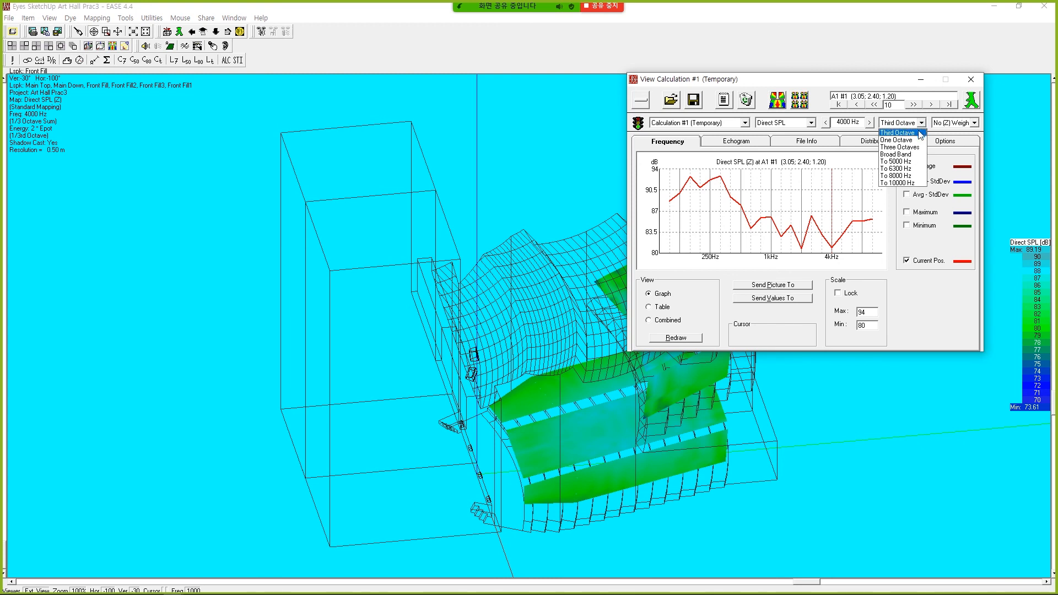
{"action": "left_click", "coordinate": [911, 145]}
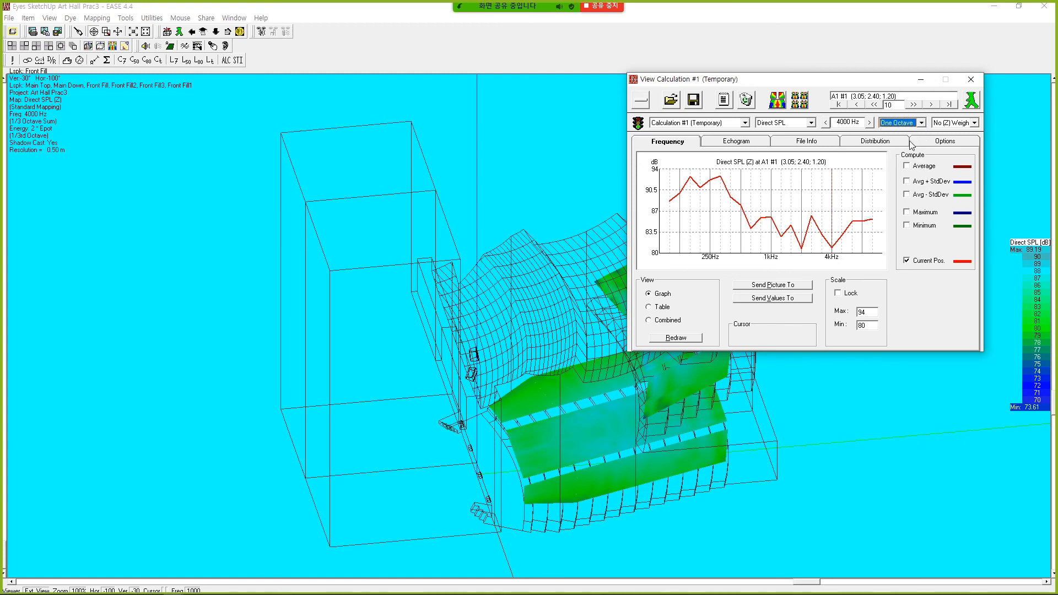
{"action": "left_click", "coordinate": [774, 102]}
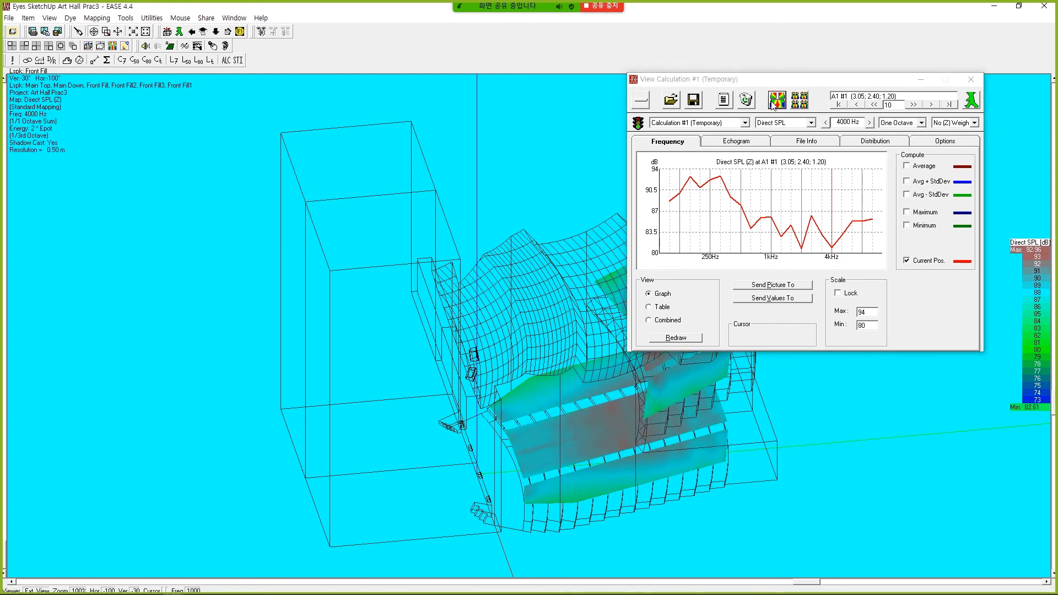
{"action": "left_click", "coordinate": [902, 139]}
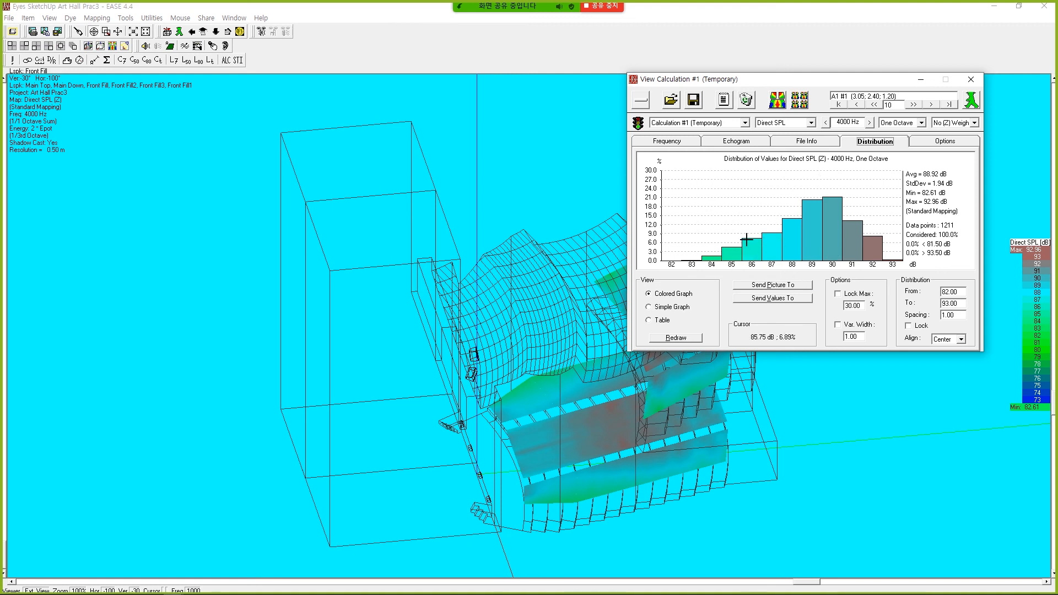
Collapse the calculation window and examine the combined main and front-fill direct SPL coverage of the seating from the stage and the sides.
{"action": "left_click", "coordinate": [638, 107]}
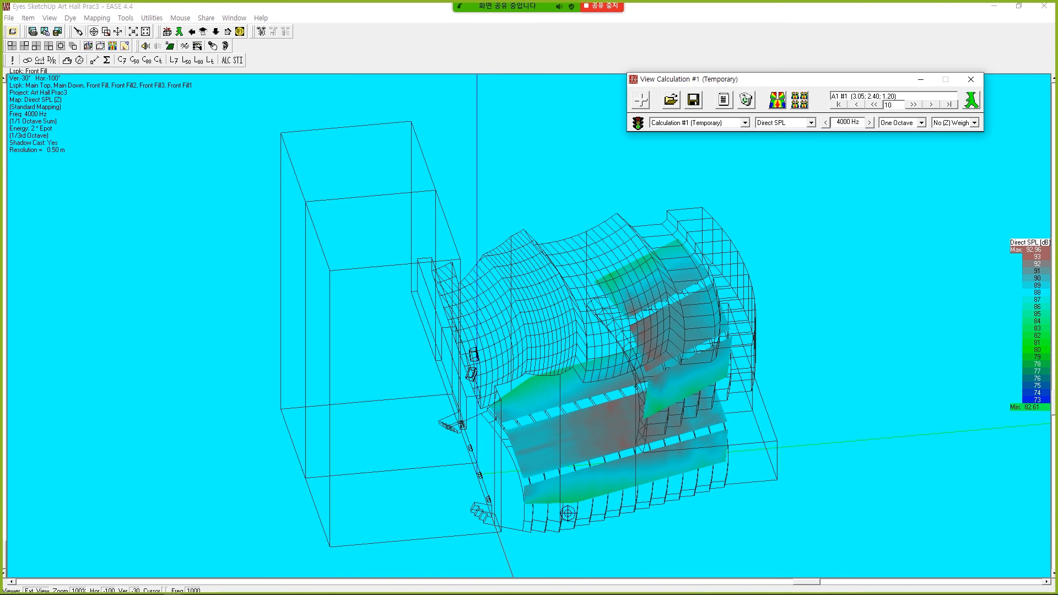
{"action": "left_click_drag", "start_coordinate": [798, 584], "coordinate": [1016, 555]}
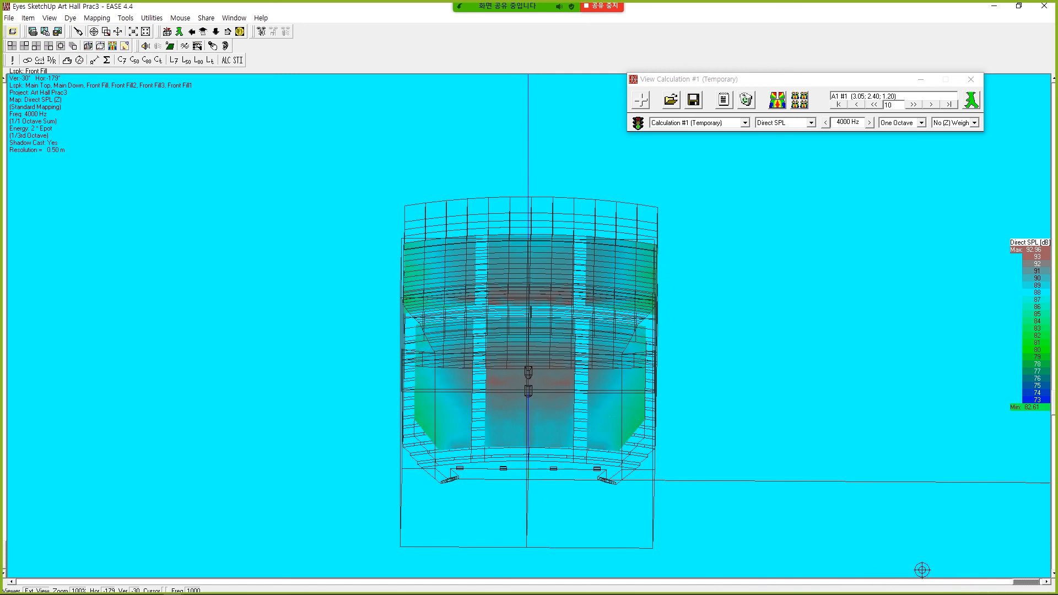
{"action": "left_click_drag", "start_coordinate": [1020, 583], "coordinate": [645, 583]}
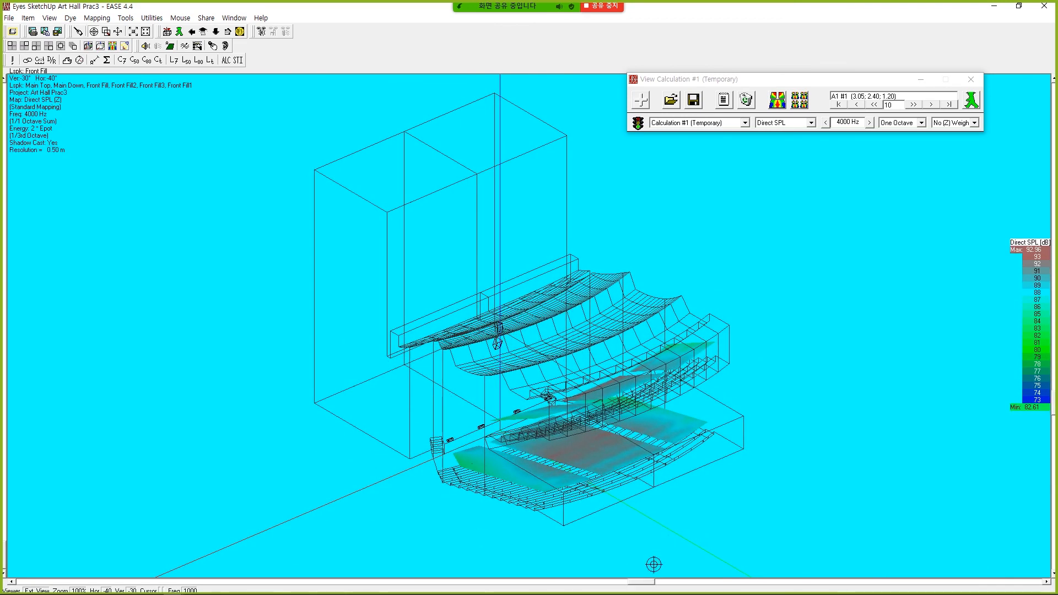
{"action": "left_click_drag", "start_coordinate": [642, 583], "coordinate": [772, 583]}
{"action": "left_click_drag", "start_coordinate": [818, 557], "coordinate": [921, 541]}
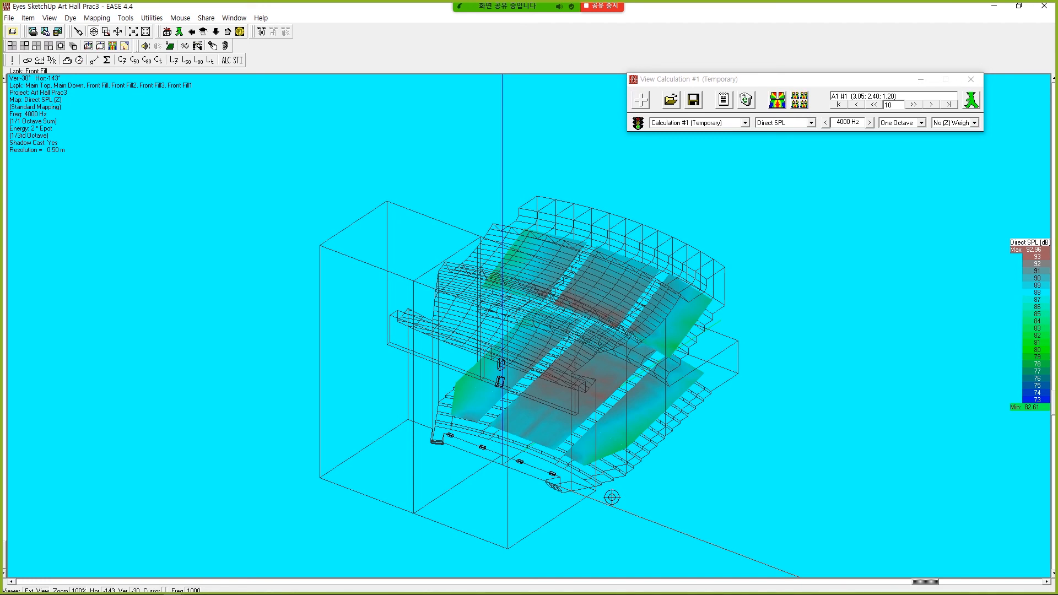
{"action": "left_click", "coordinate": [892, 582]}
{"action": "left_click_drag", "start_coordinate": [892, 582], "coordinate": [795, 568]}
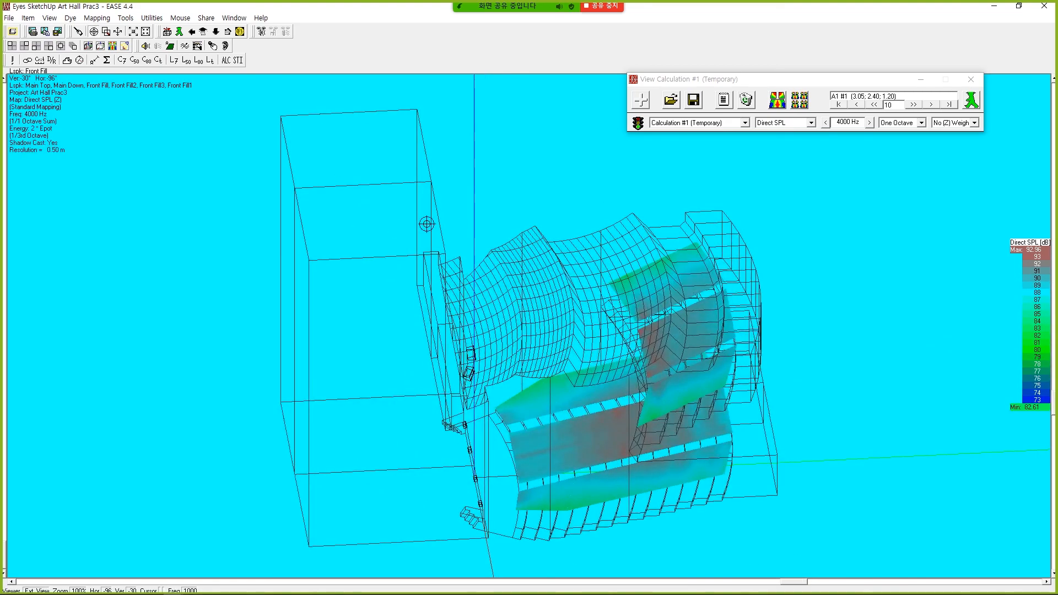
{"action": "mouse_move", "coordinate": [563, 29]}
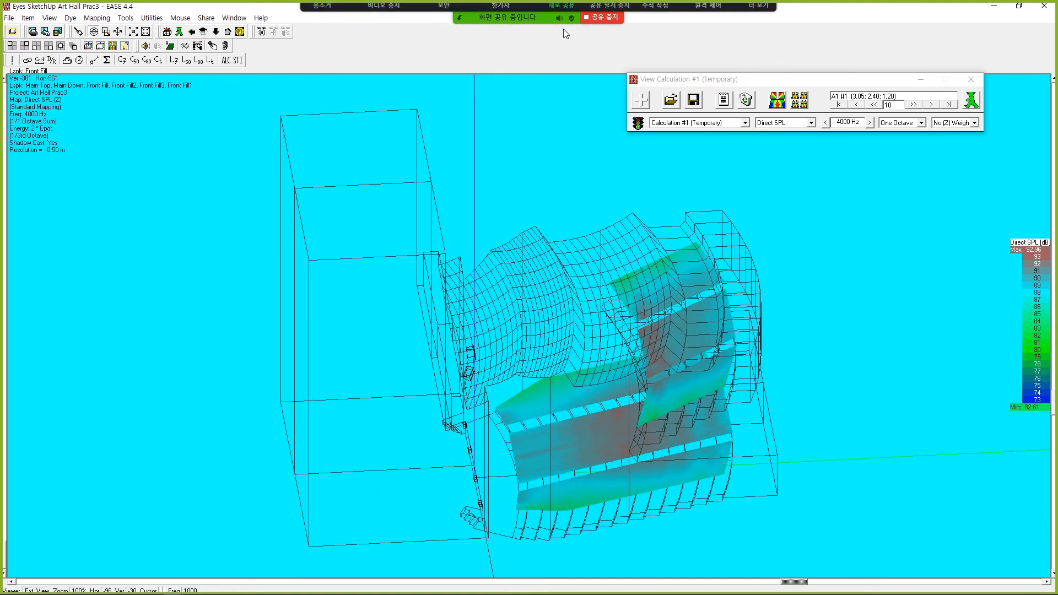